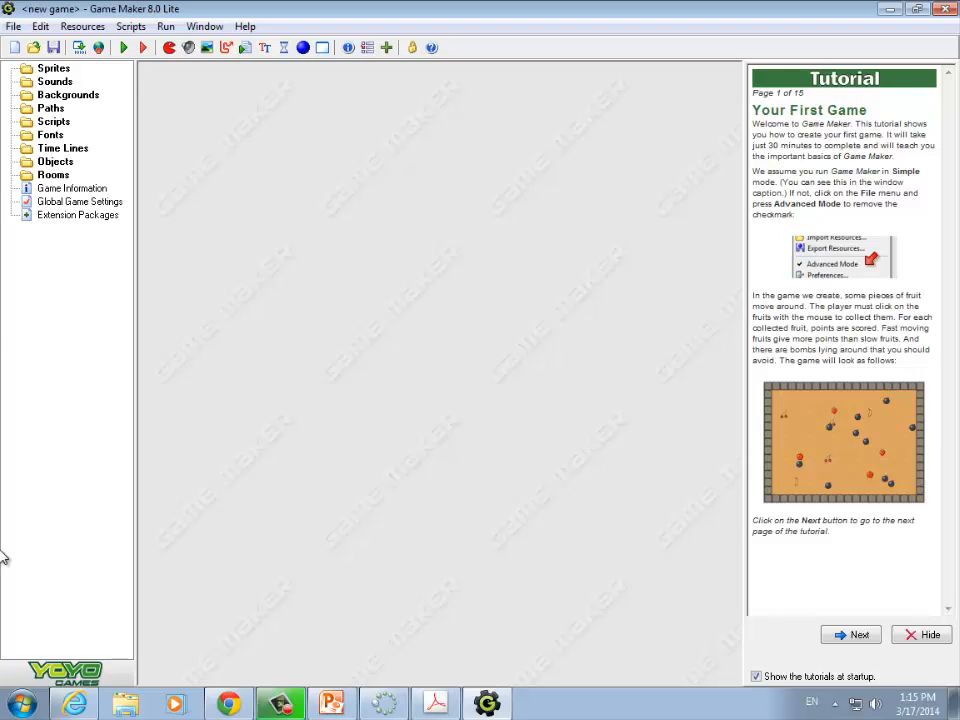
Create a new sprite and name it spr_title
{"action": "right_click", "coordinate": [45, 70]}
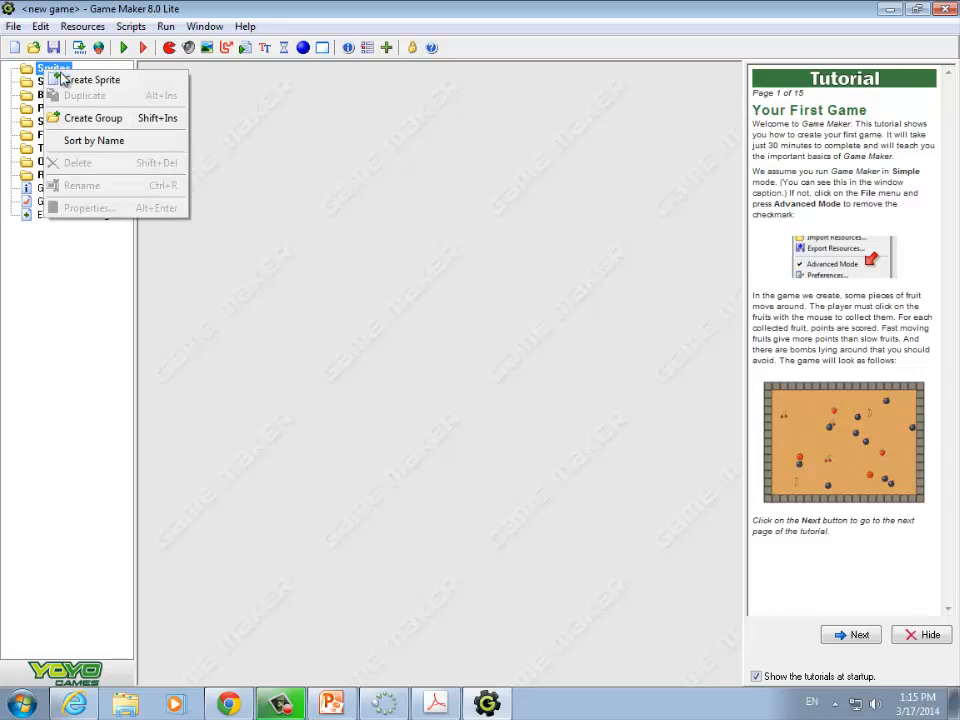
{"action": "left_click", "coordinate": [62, 80]}
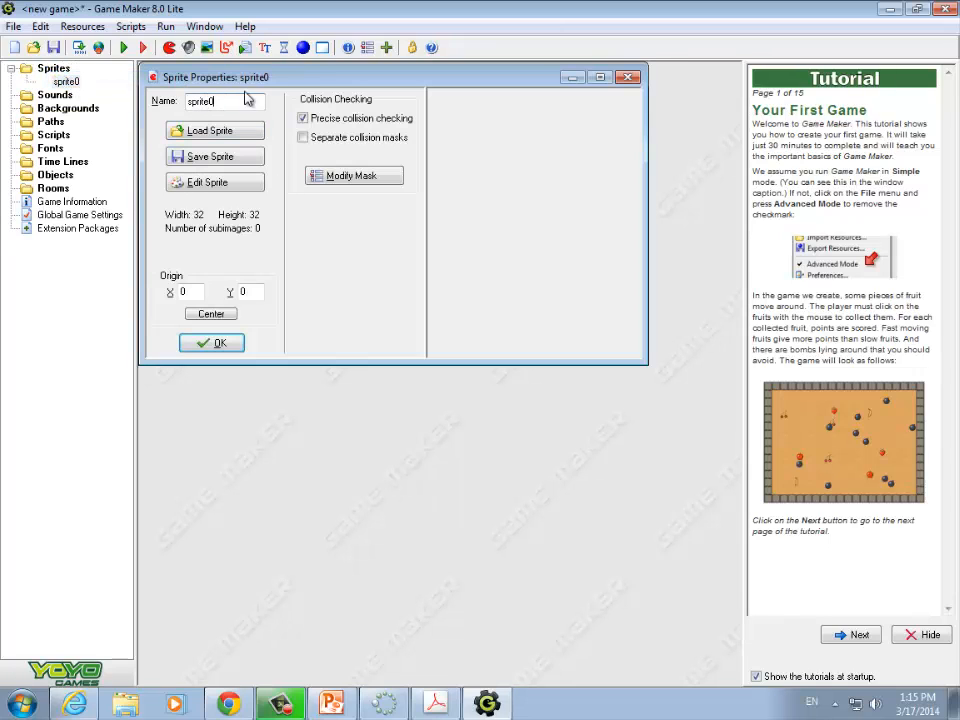
{"action": "type", "text": "spri_title"}
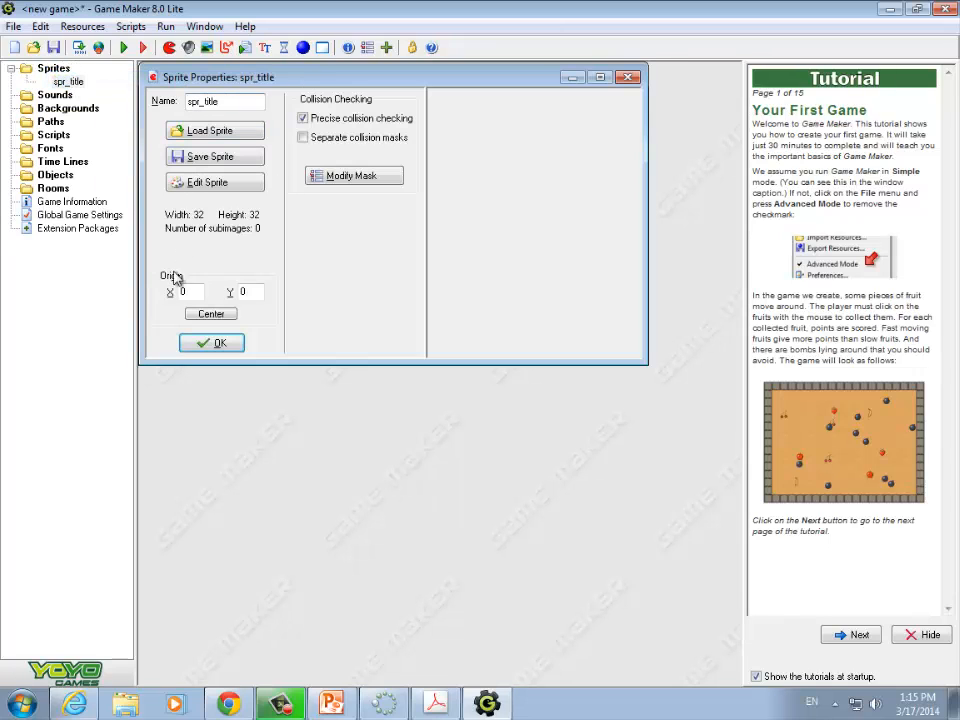
Start loading an image for spr_title and browse to the Chapter06 folder inside GameDesign1's 06.0RainbowReef
{"action": "left_click", "coordinate": [195, 138]}
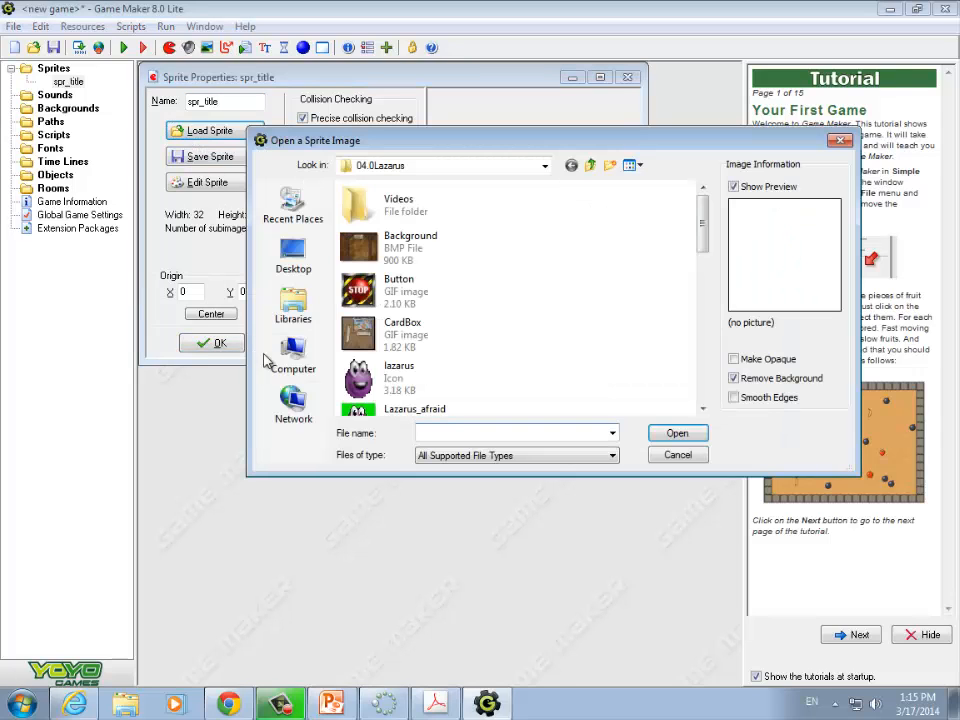
{"action": "left_click", "coordinate": [544, 165]}
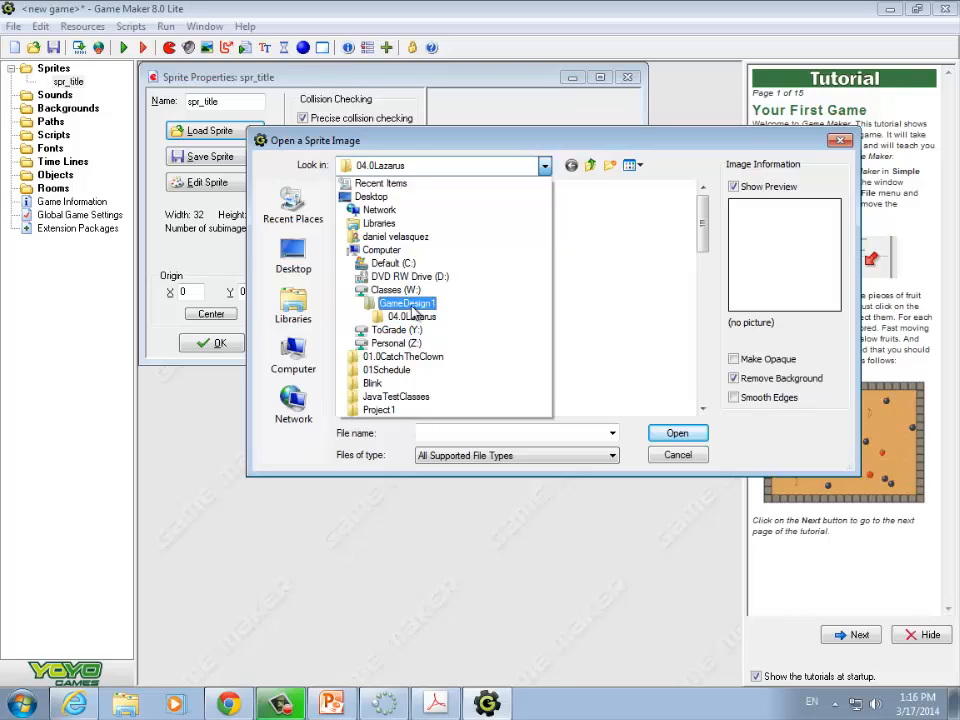
{"action": "left_click", "coordinate": [405, 302]}
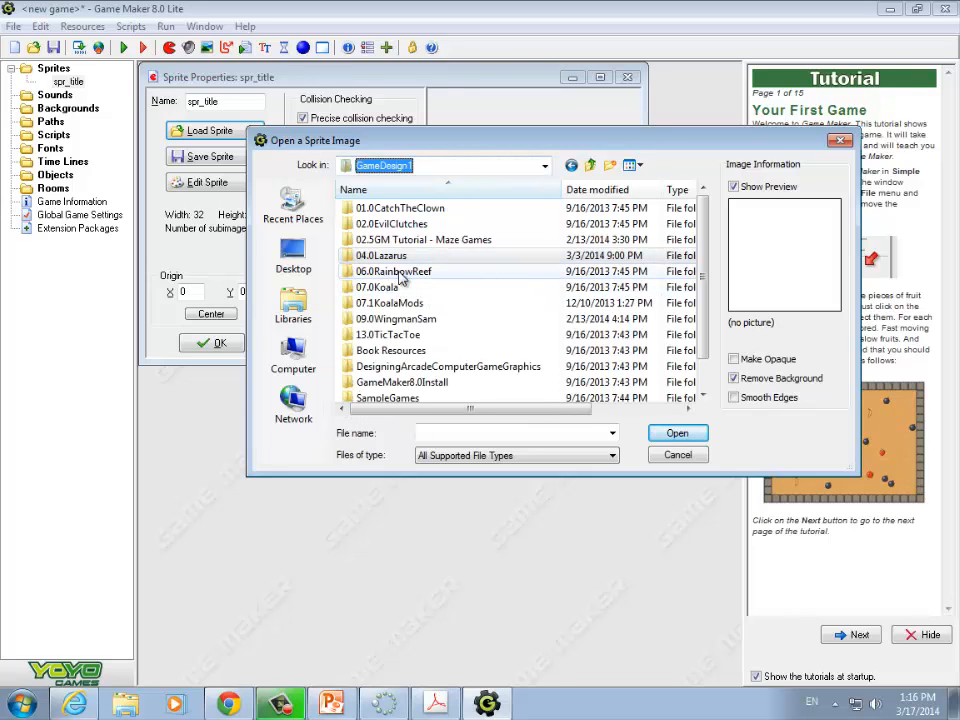
{"action": "left_click", "coordinate": [400, 273]}
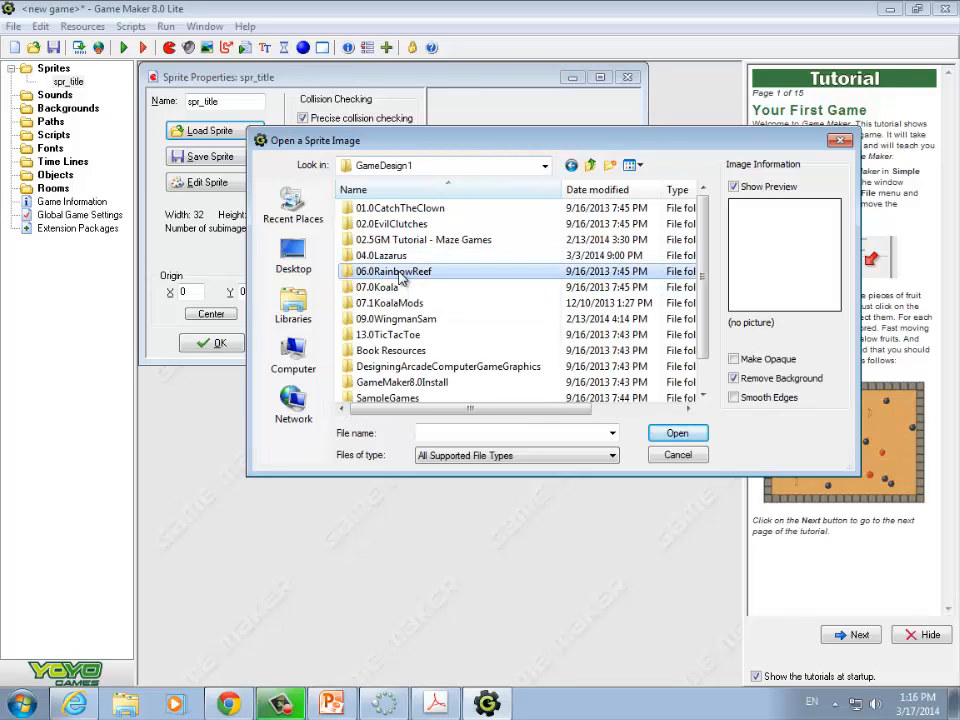
{"action": "double_click", "coordinate": [400, 276]}
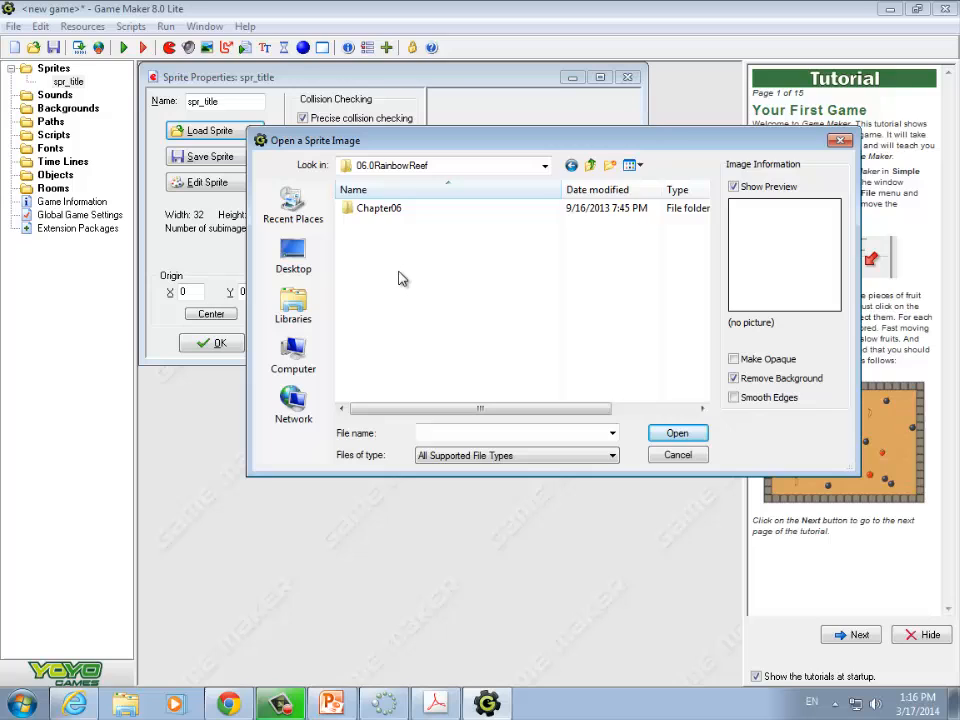
{"action": "double_click", "coordinate": [390, 217]}
Compare the two Title images in the Chapter06 folder and load the GIF version into spr_title
{"action": "scroll", "coordinate": [432, 310], "scroll_direction": "down", "scroll_amount": 2}
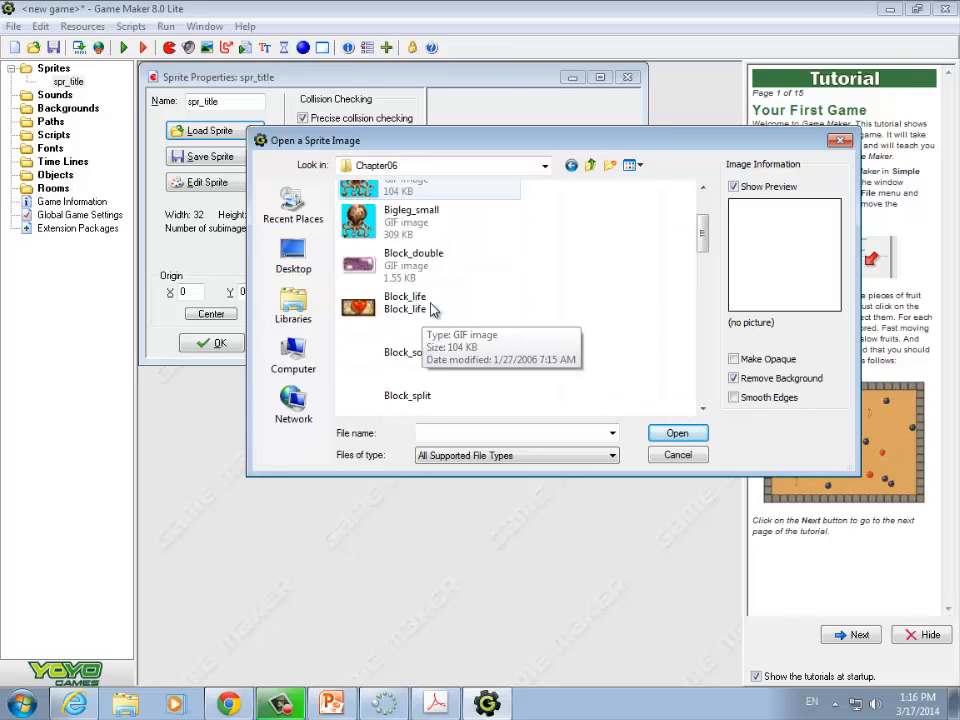
{"action": "scroll", "coordinate": [432, 310], "scroll_direction": "down", "scroll_amount": 5}
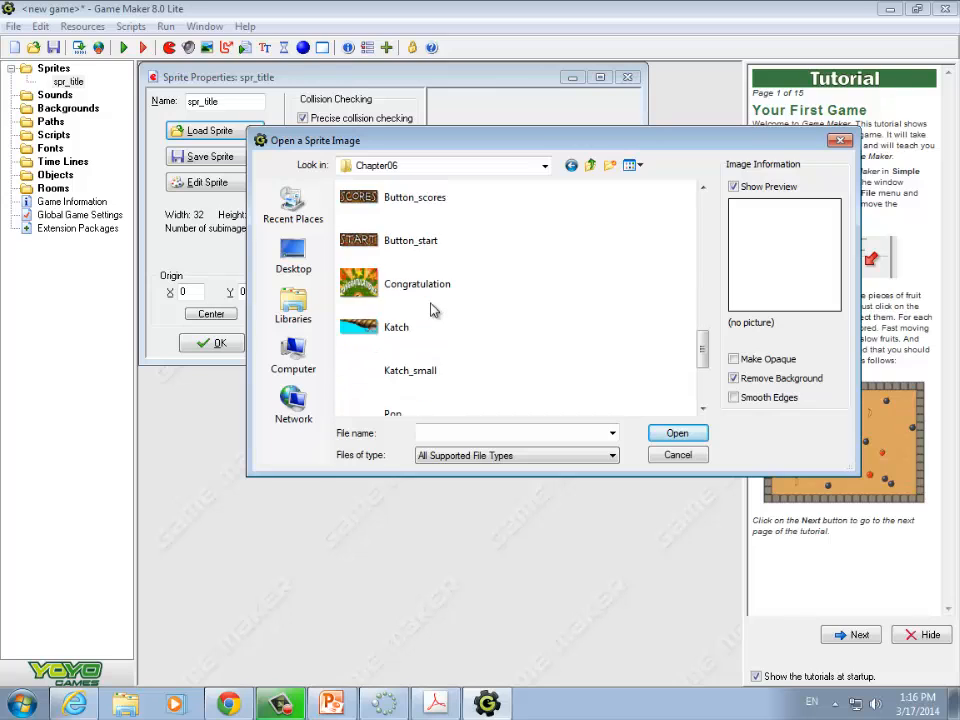
{"action": "scroll", "coordinate": [430, 315], "scroll_direction": "down", "scroll_amount": 3}
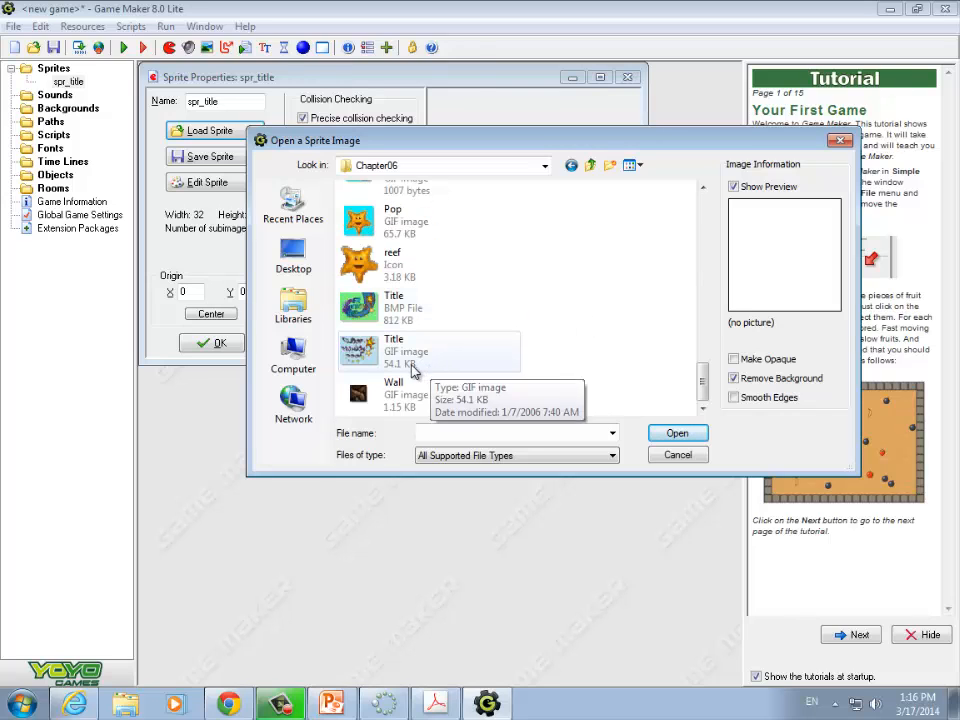
{"action": "left_click", "coordinate": [403, 324]}
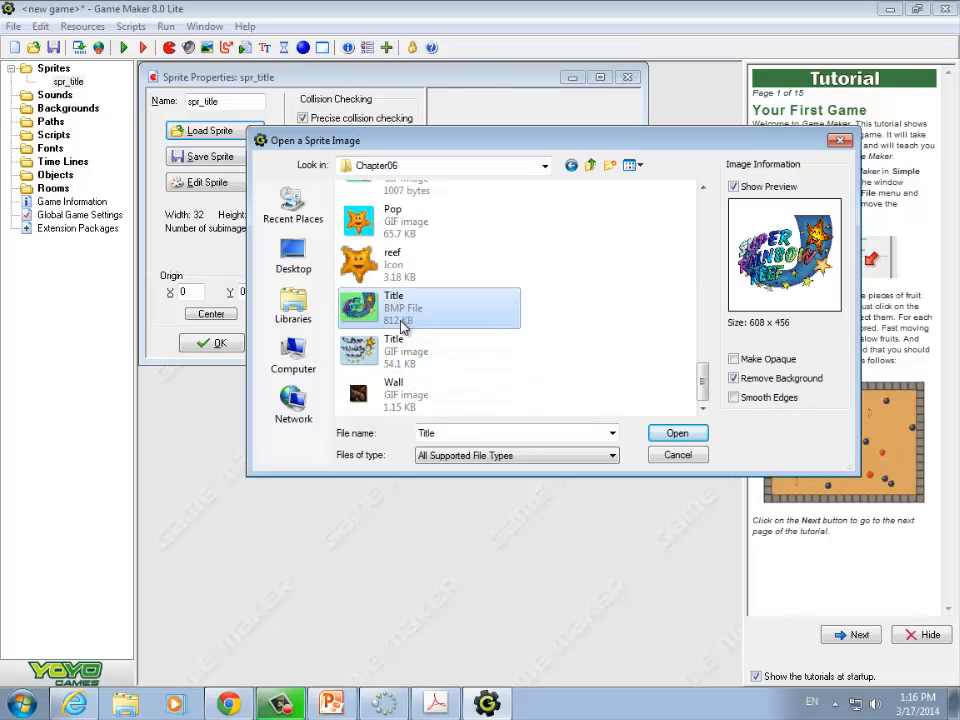
{"action": "left_click", "coordinate": [404, 355]}
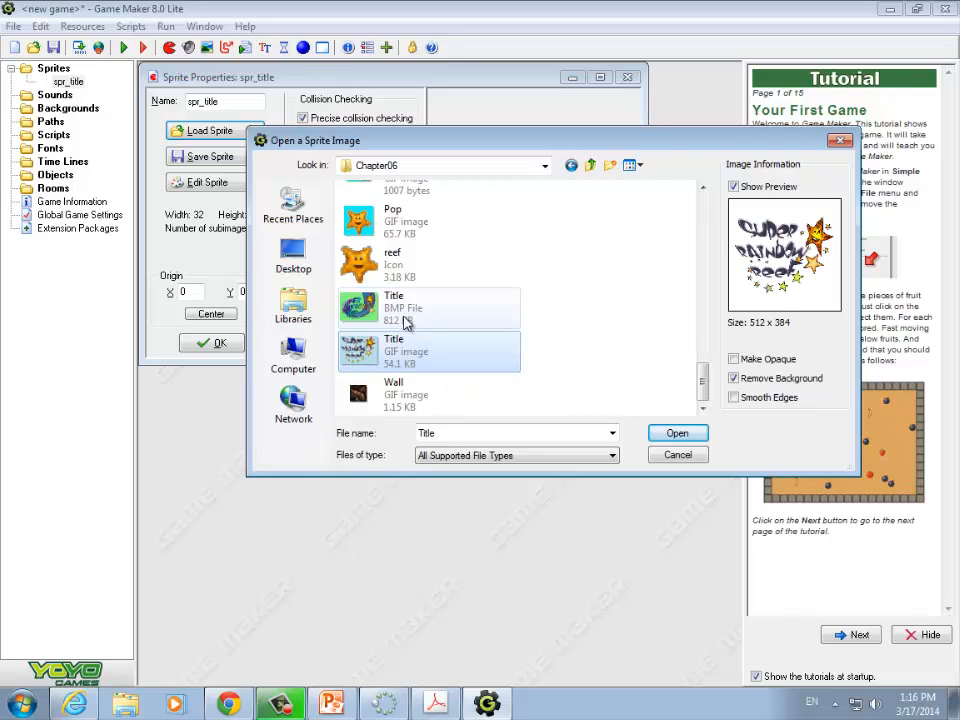
{"action": "left_click", "coordinate": [405, 313]}
{"action": "left_click", "coordinate": [404, 358]}
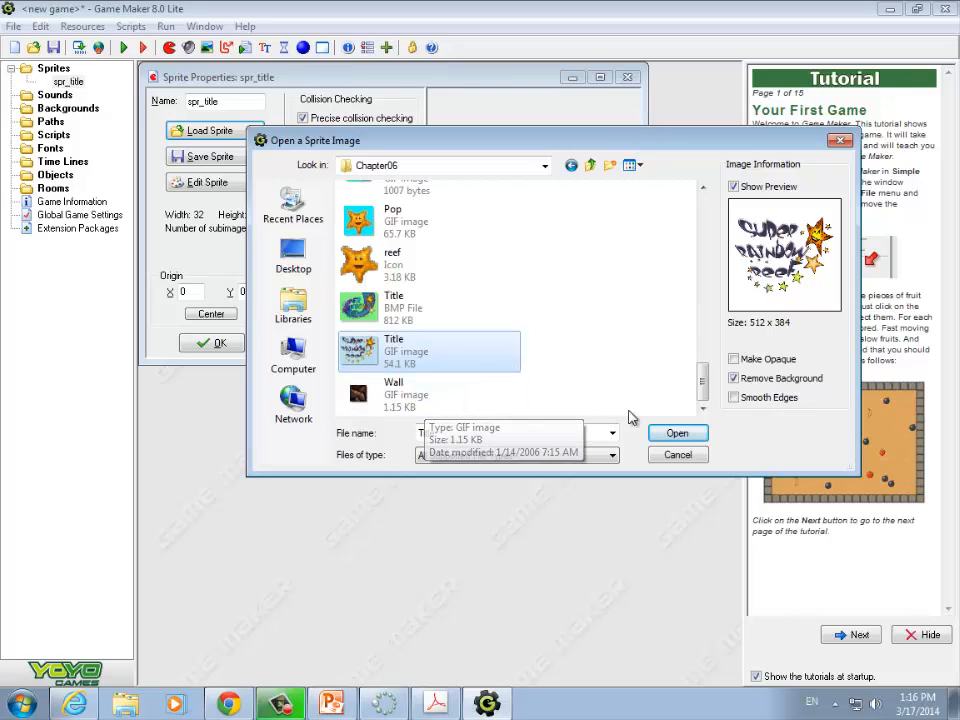
{"action": "left_click", "coordinate": [676, 436]}
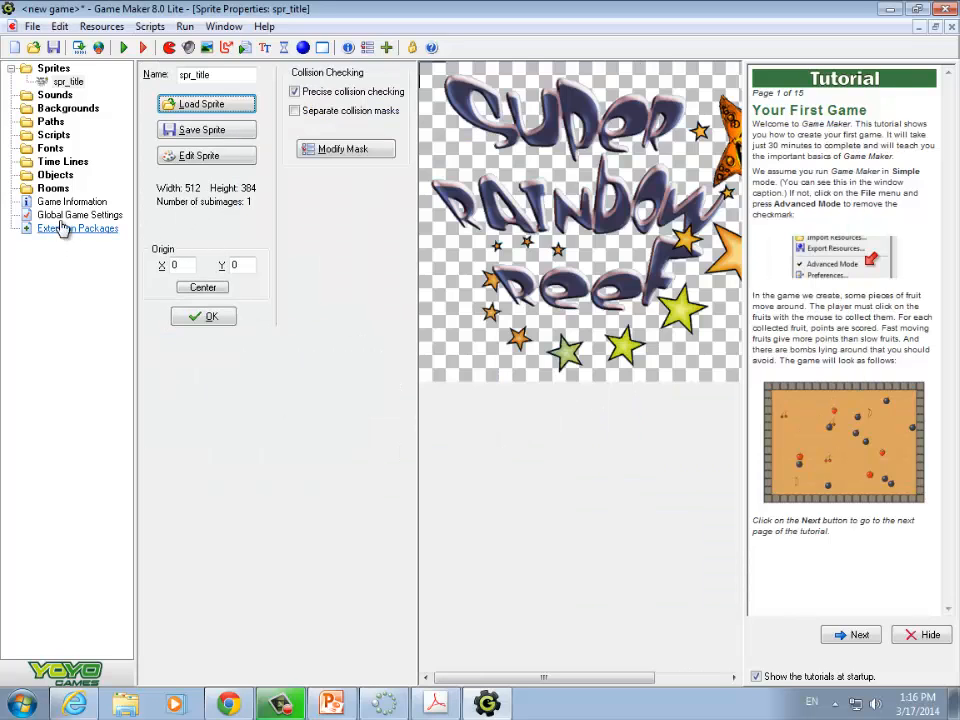
Create a second sprite and load the Button_help GIF from the Chapter06 folder into it
{"action": "right_click", "coordinate": [50, 72]}
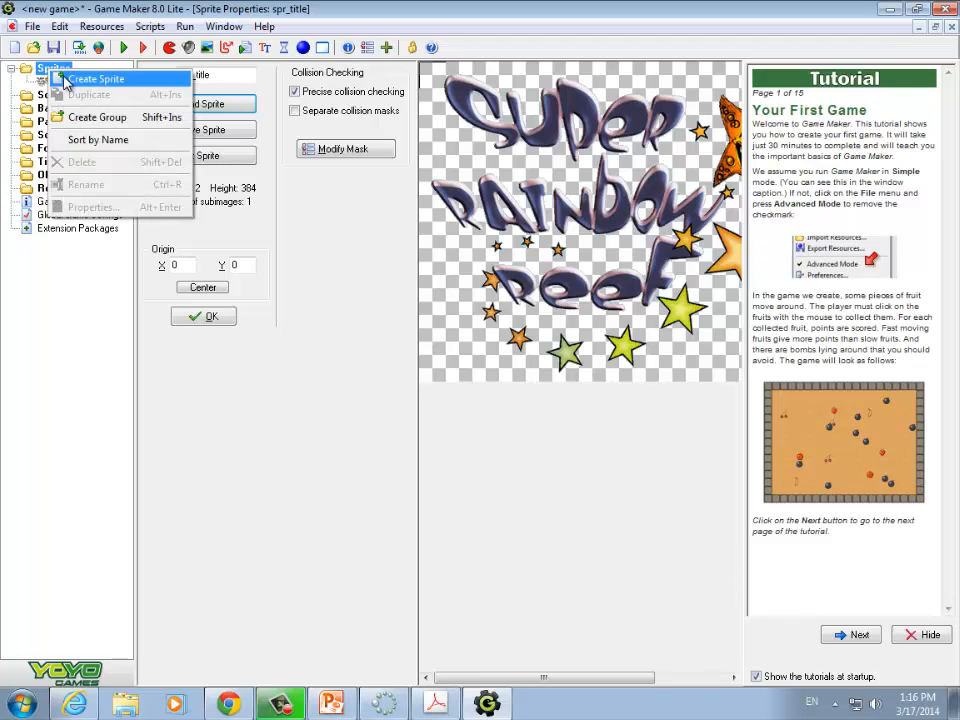
{"action": "left_click", "coordinate": [92, 78]}
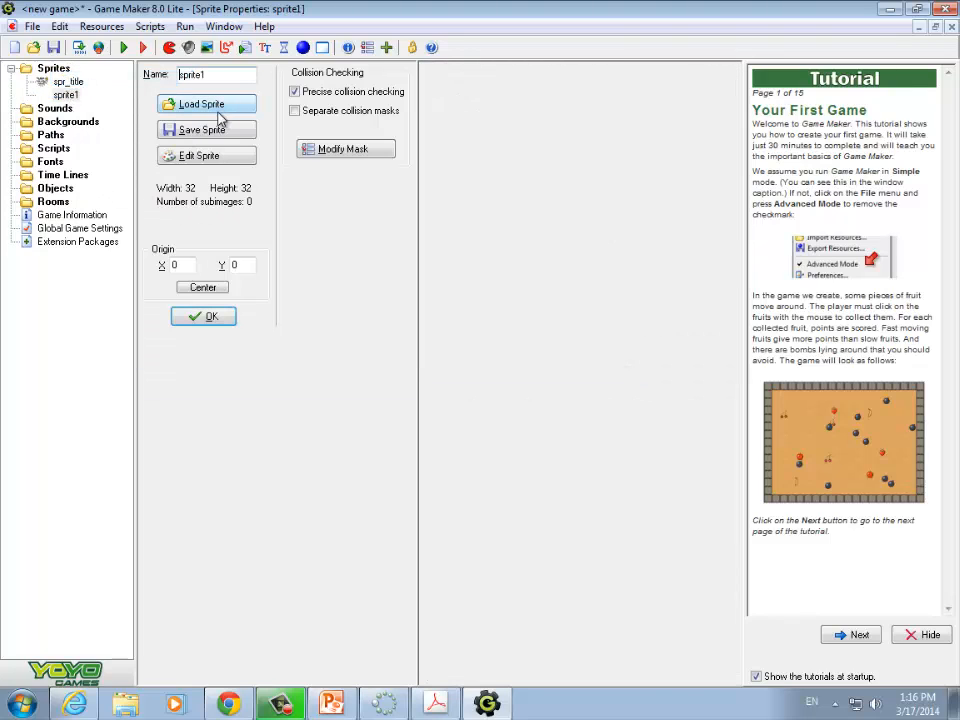
{"action": "left_click", "coordinate": [205, 105]}
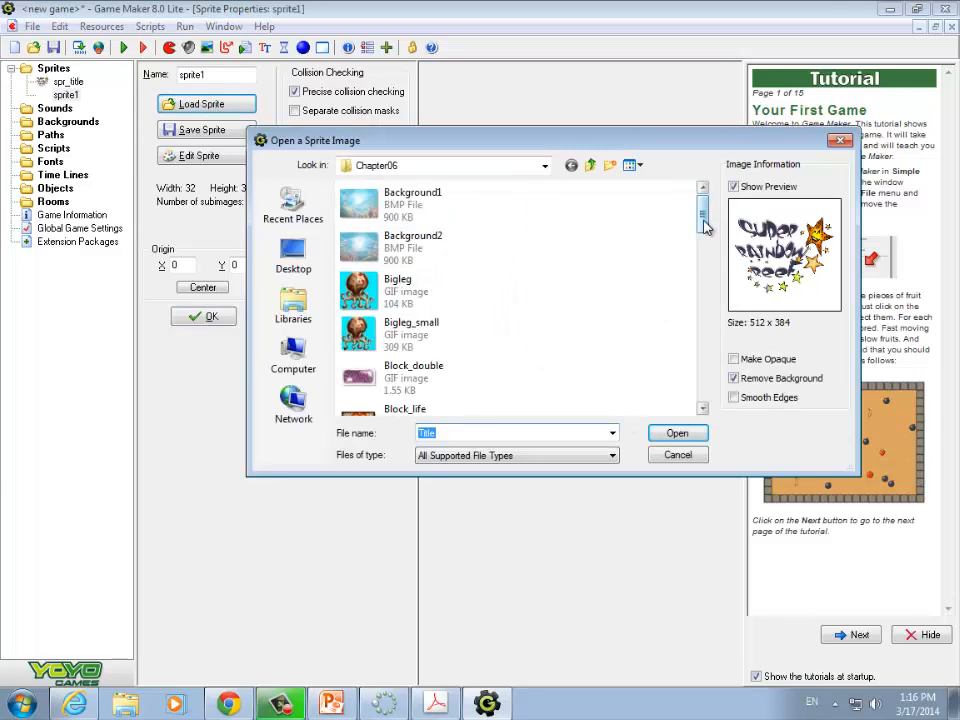
{"action": "left_click_drag", "start_coordinate": [707, 225], "coordinate": [713, 293]}
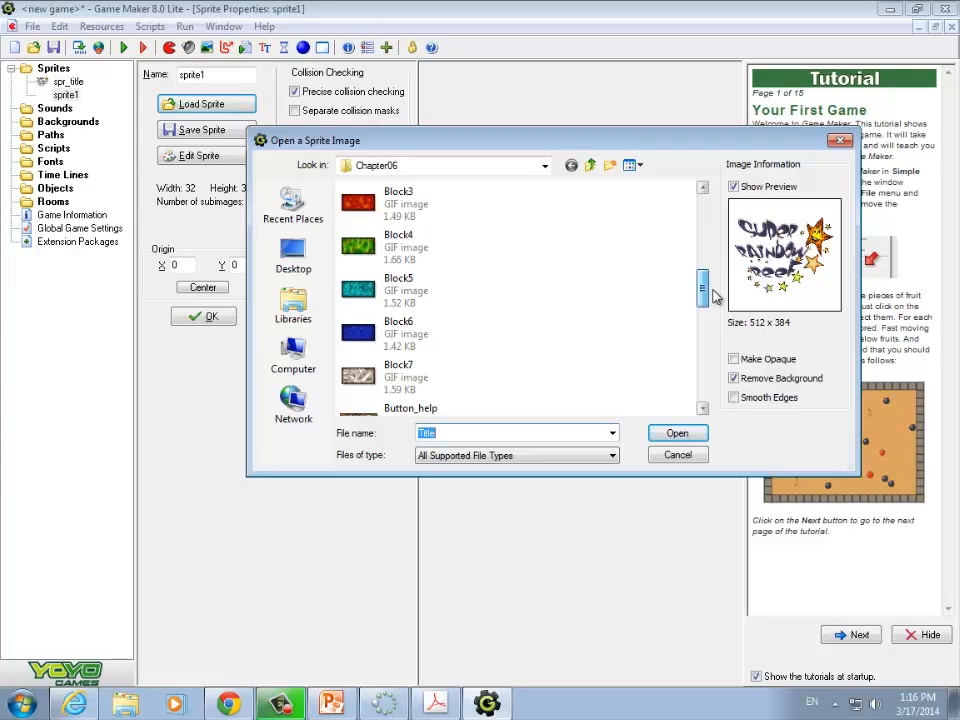
{"action": "left_click_drag", "start_coordinate": [713, 293], "coordinate": [720, 330]}
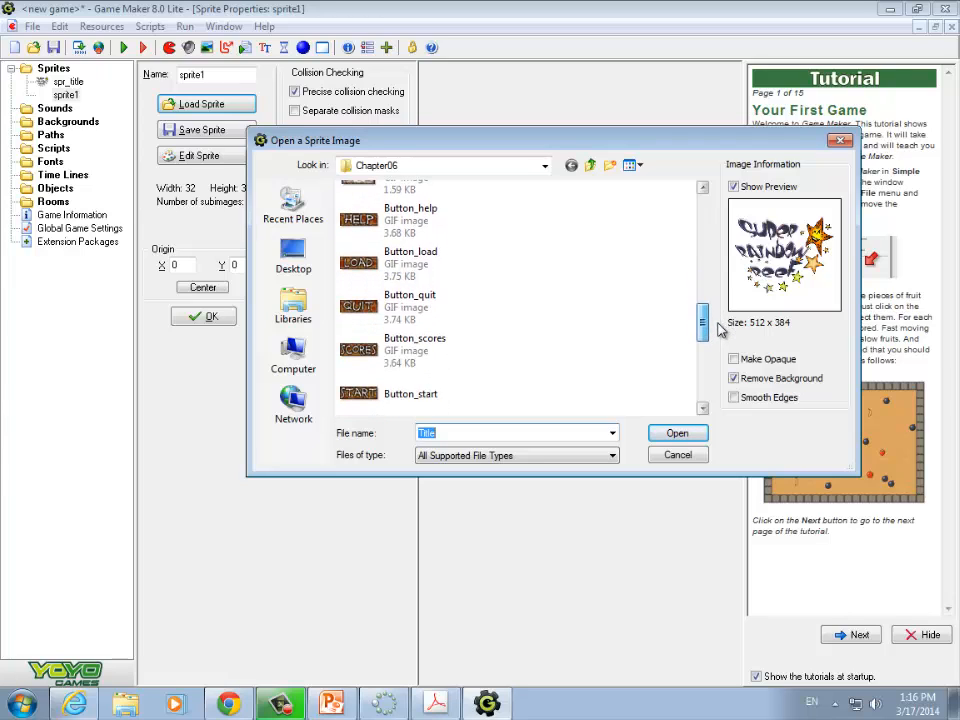
{"action": "left_click", "coordinate": [425, 213]}
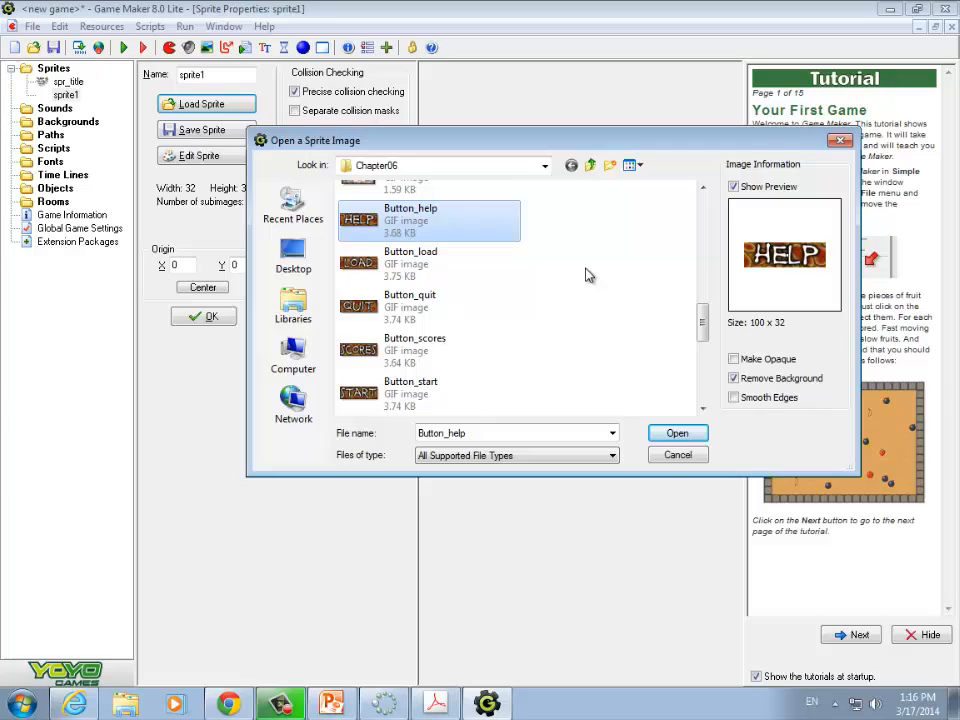
{"action": "left_click", "coordinate": [675, 434]}
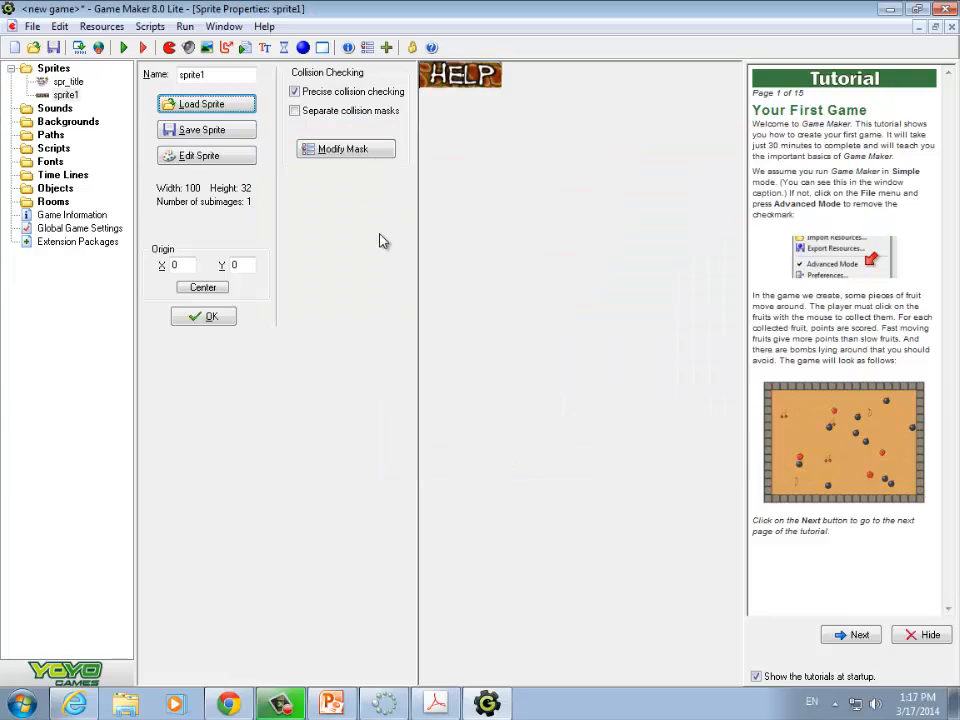
Name the help button sprite spr_help and close its properties
{"action": "left_click", "coordinate": [235, 70]}
{"action": "type", "text": "spr_help"}
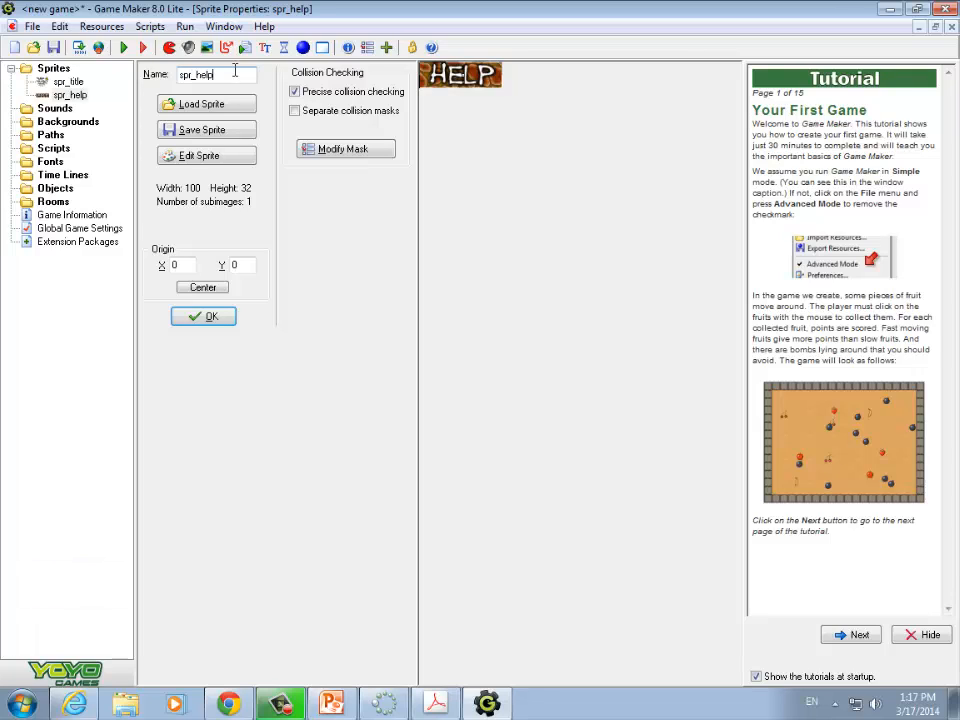
{"action": "left_click", "coordinate": [212, 316]}
Create a third sprite and load the Button_load GIF from the Chapter06 folder into it
{"action": "right_click", "coordinate": [42, 74]}
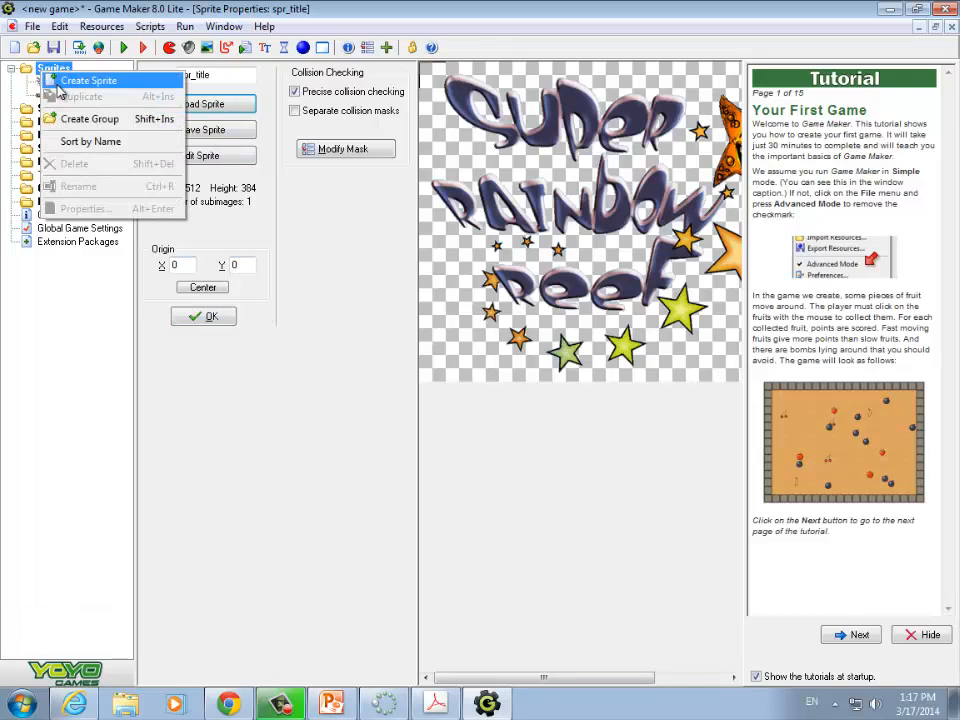
{"action": "left_click", "coordinate": [86, 79]}
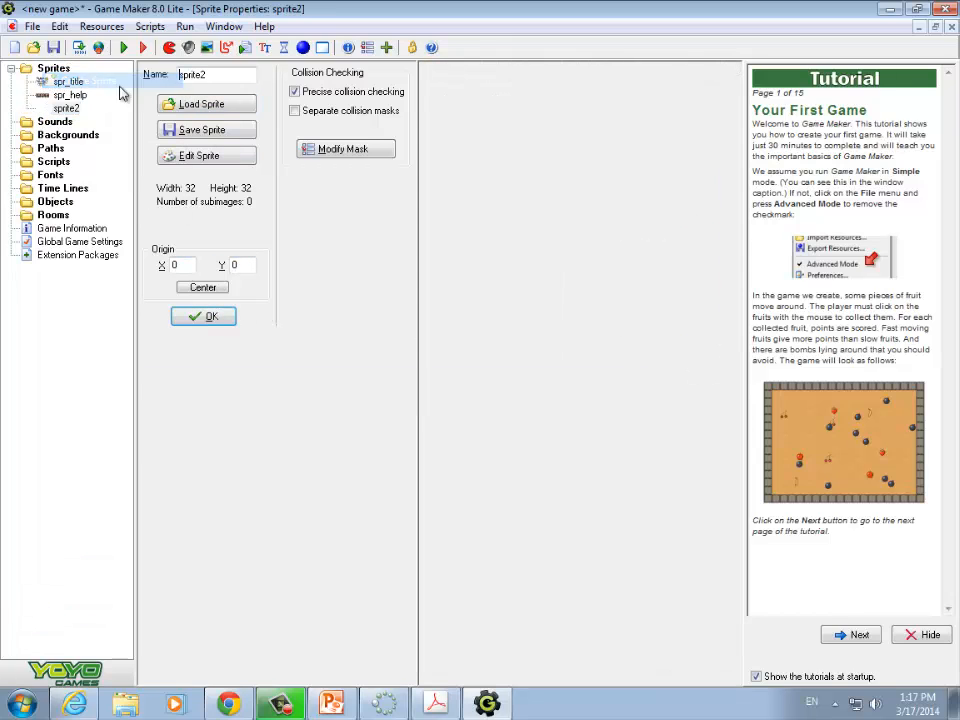
{"action": "left_click", "coordinate": [205, 108]}
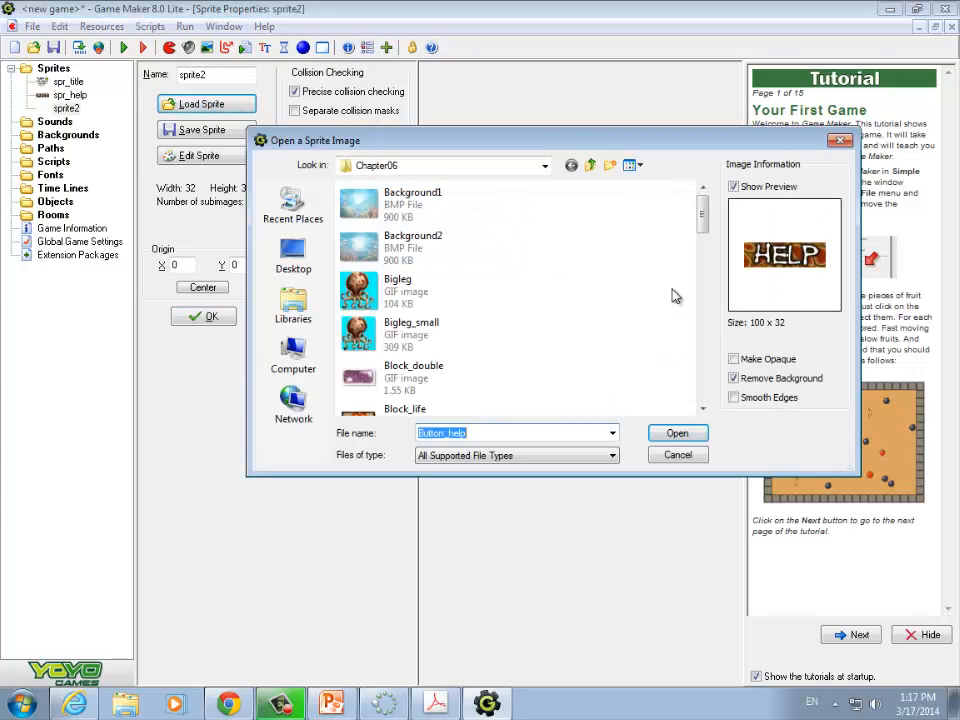
{"action": "scroll", "coordinate": [707, 385], "scroll_direction": "down", "scroll_amount": 5}
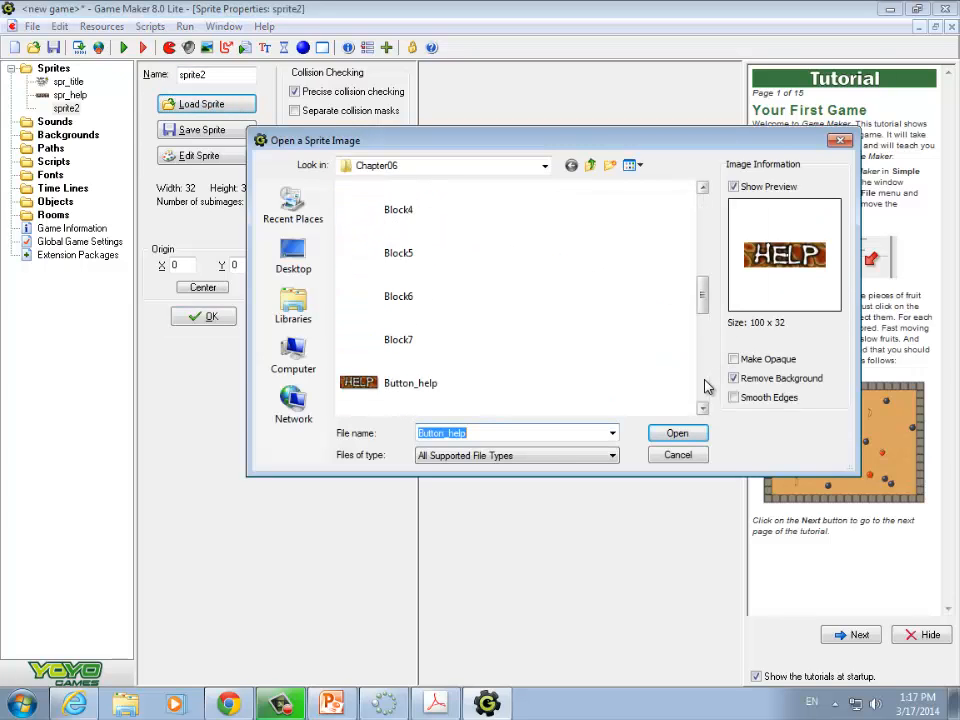
{"action": "scroll", "coordinate": [700, 386], "scroll_direction": "down", "scroll_amount": 2}
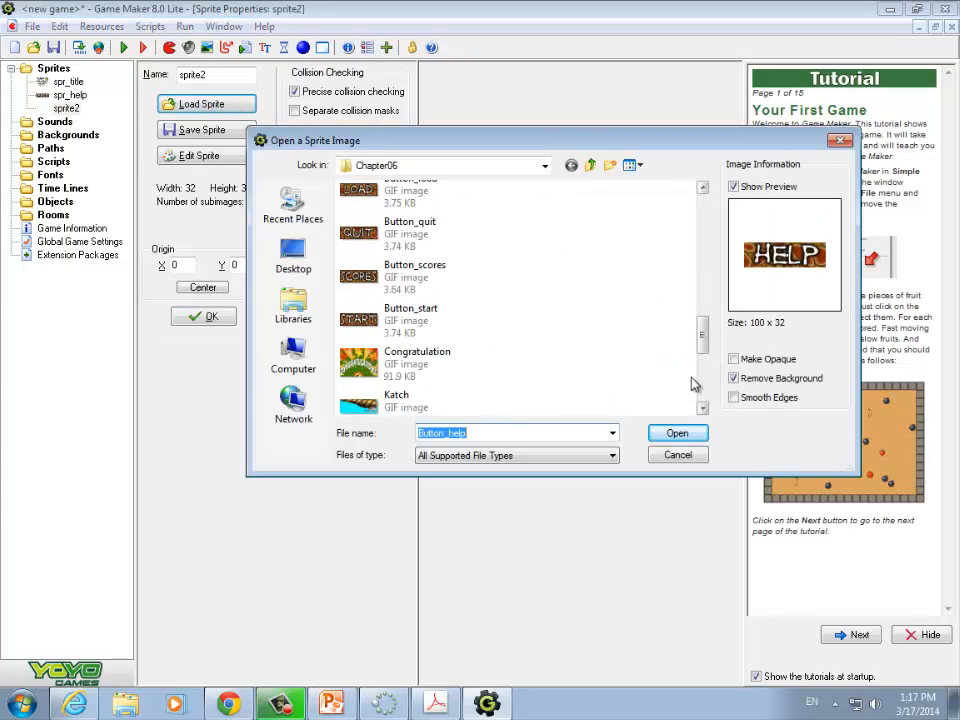
{"action": "left_click", "coordinate": [386, 200]}
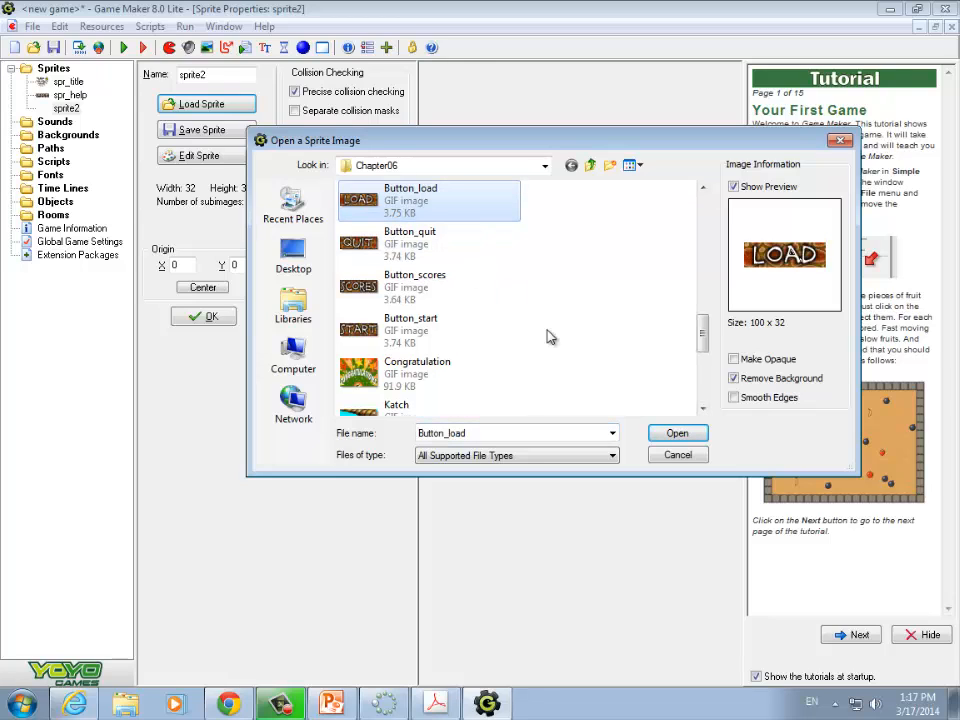
{"action": "left_click", "coordinate": [668, 434]}
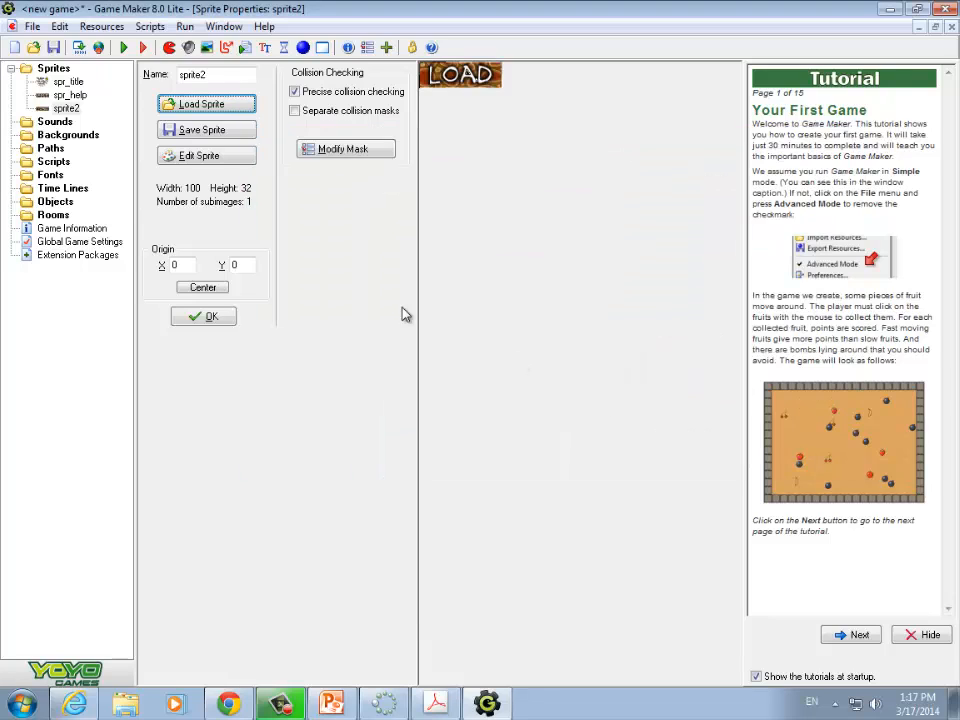
Rename the load button sprite to spr_load and close its properties
{"action": "left_click", "coordinate": [221, 73]}
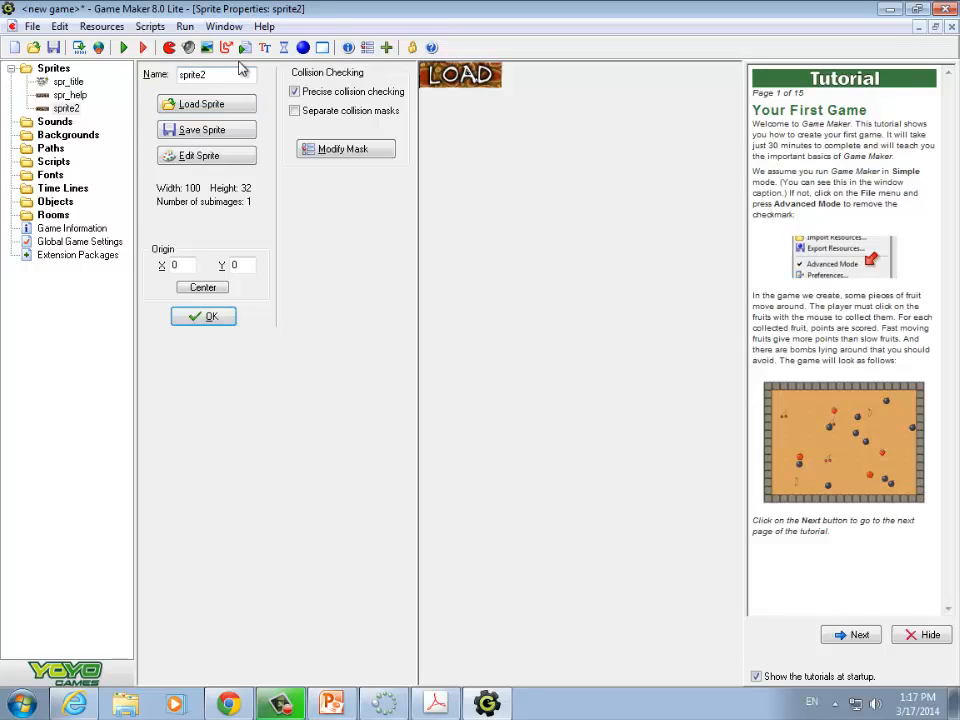
{"action": "key", "text": "BackSpace"}
{"action": "key", "text": "BackSpace"}
{"action": "key", "text": "BackSpace"}
{"action": "type", "text": "_load"}
{"action": "left_click", "coordinate": [208, 317]}
Create a fourth sprite and load the Button_quit GIF from the Chapter06 folder into it
{"action": "right_click", "coordinate": [51, 68]}
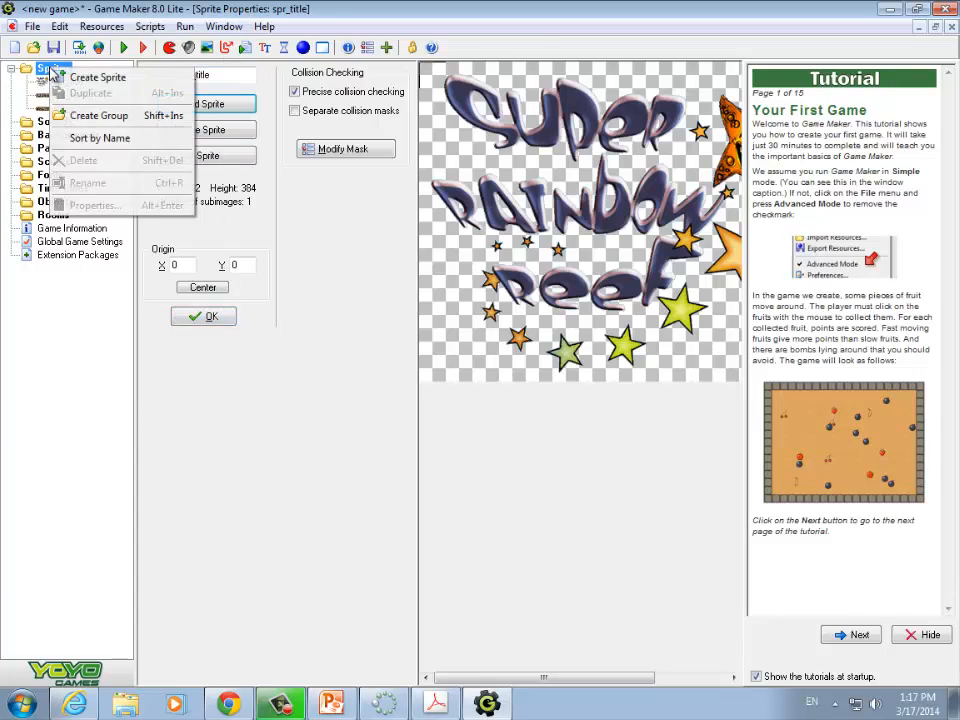
{"action": "left_click", "coordinate": [63, 79]}
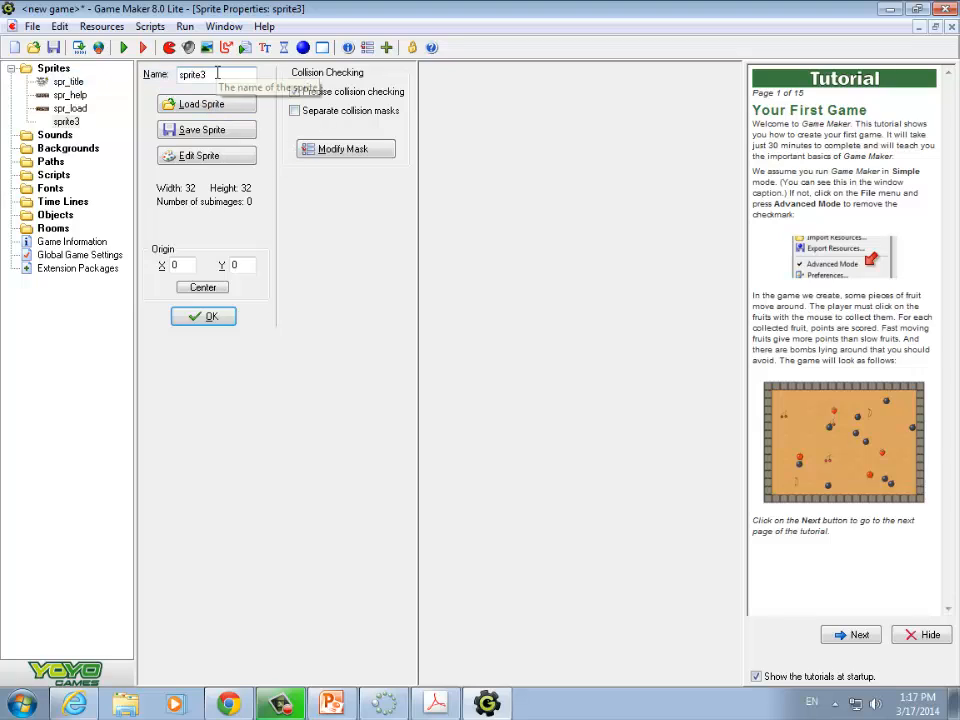
{"action": "key", "text": "BackSpace"}
{"action": "key", "text": "BackSpace"}
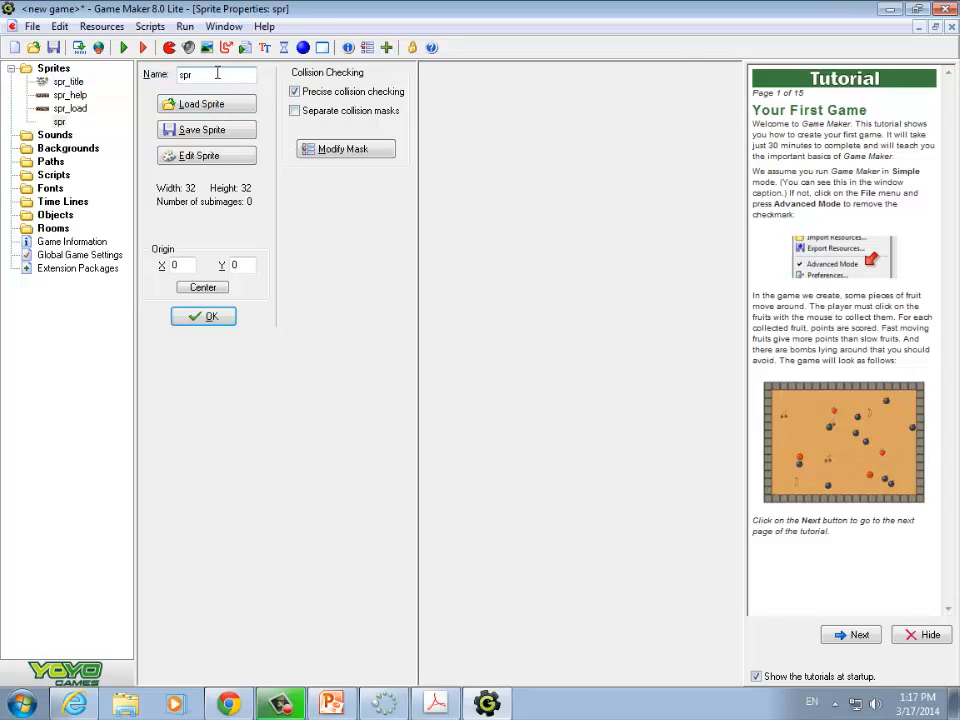
{"action": "left_click", "coordinate": [222, 106]}
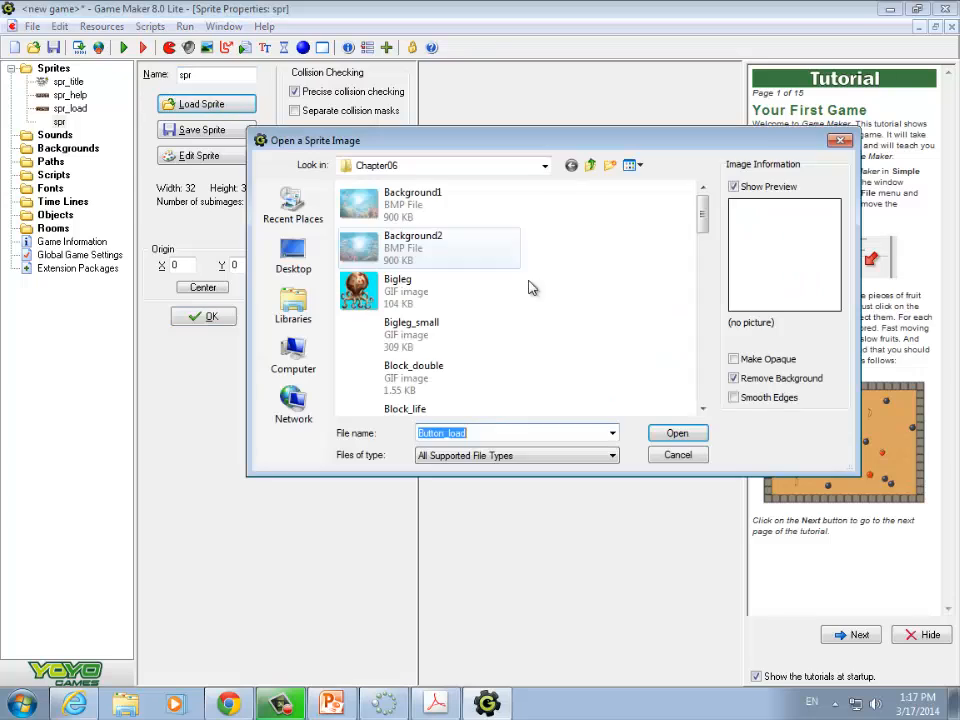
{"action": "left_click", "coordinate": [430, 326]}
{"action": "scroll", "coordinate": [437, 336], "scroll_direction": "down", "scroll_amount": 6}
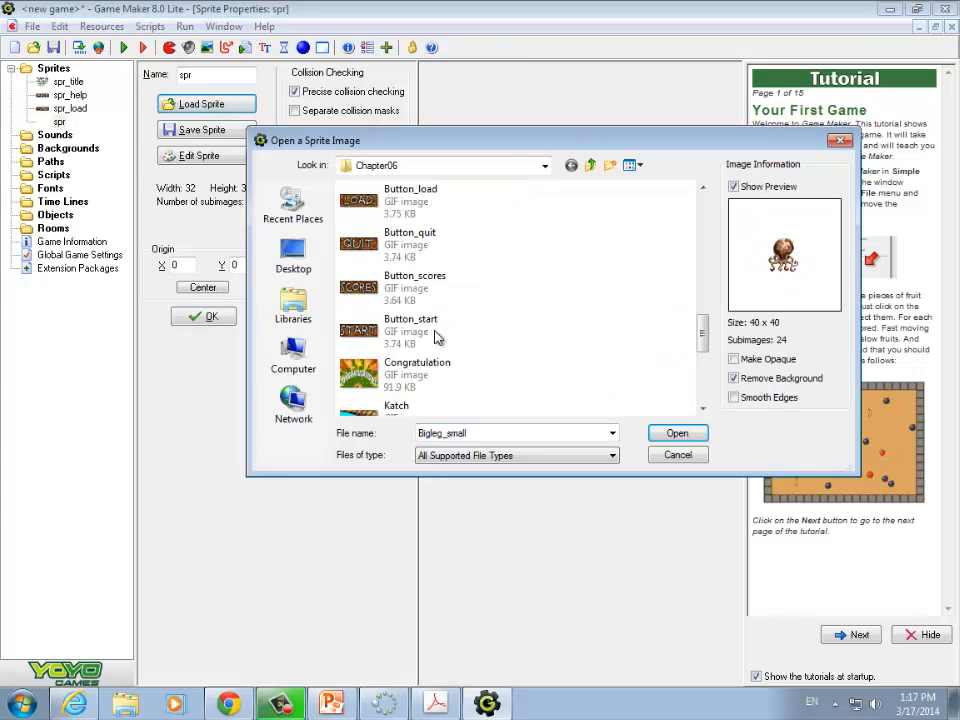
{"action": "left_click", "coordinate": [410, 248]}
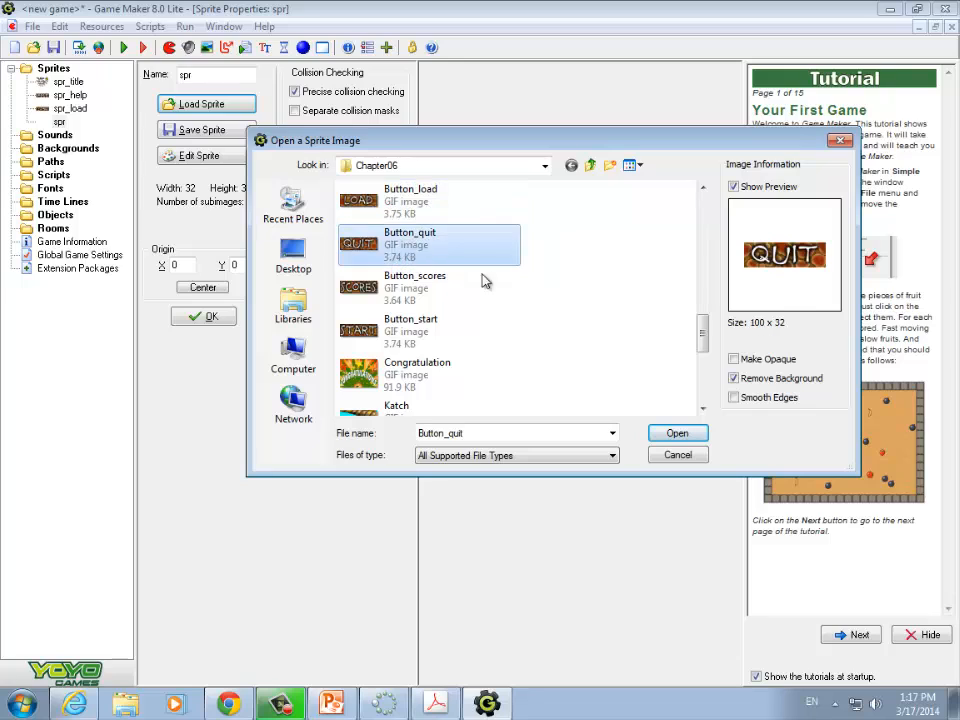
{"action": "left_click", "coordinate": [677, 436]}
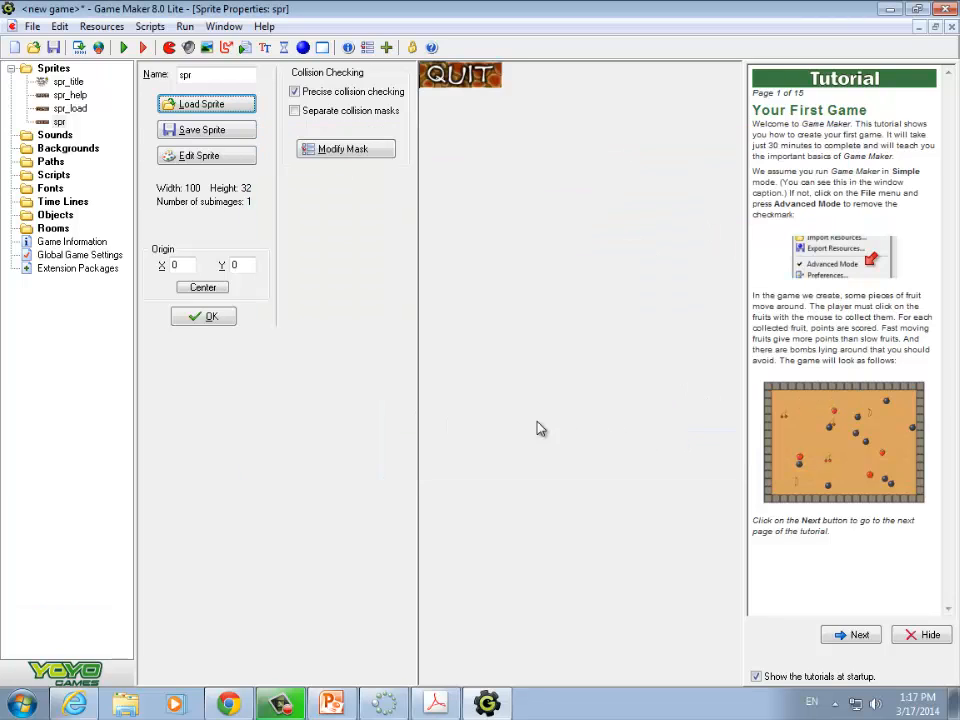
Complete the quit button sprite's name as spr_quit
{"action": "left_click", "coordinate": [220, 74]}
{"action": "type", "text": "_"}
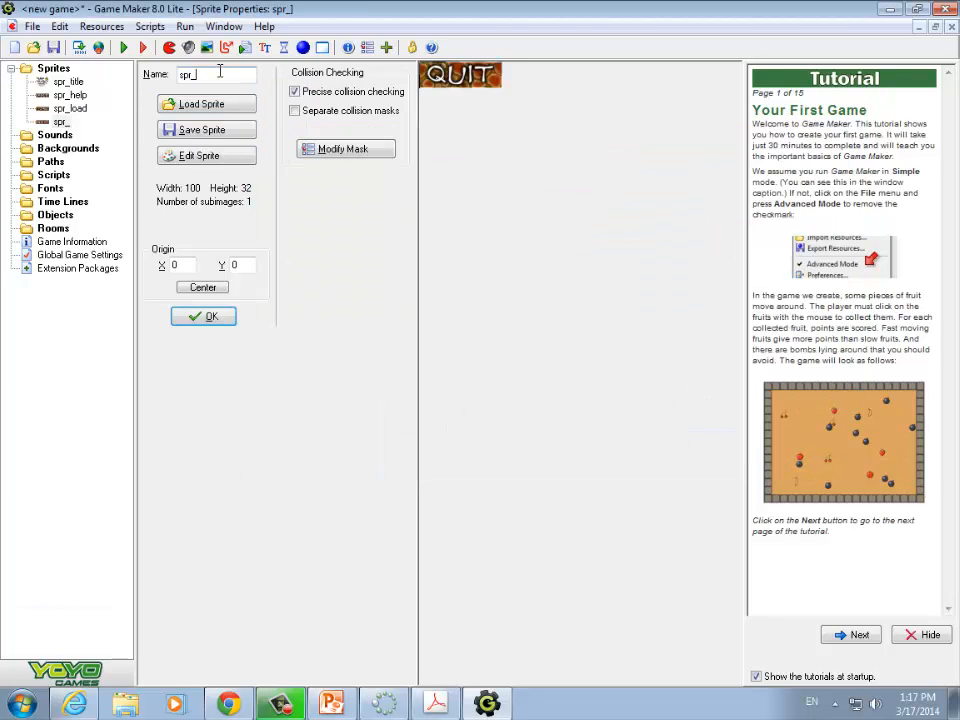
{"action": "type", "text": "quit"}
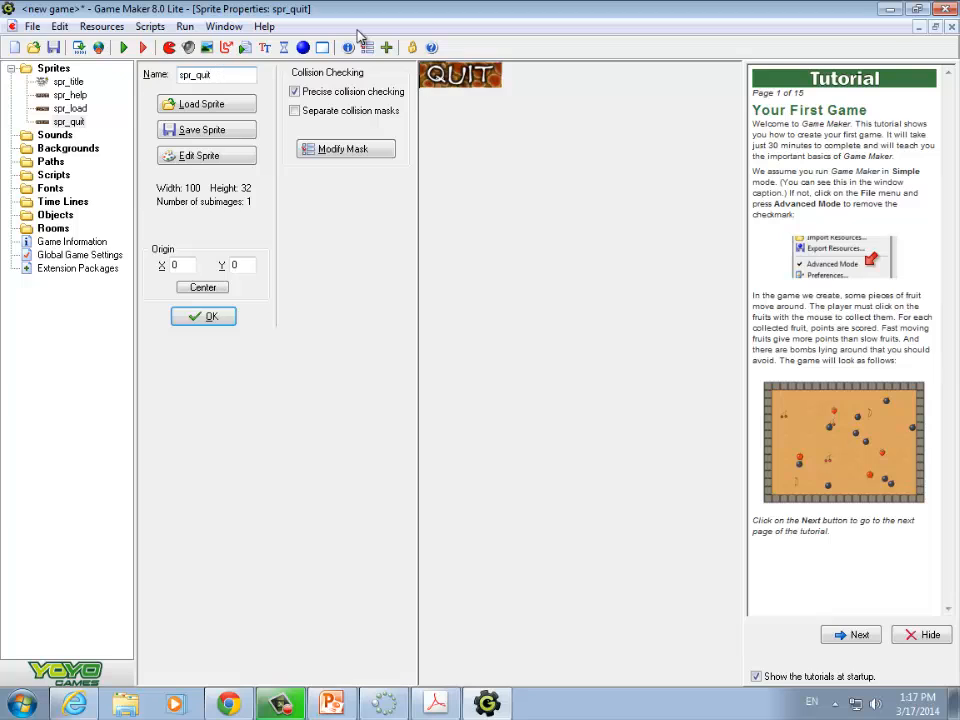
Save the game as RainbowReefSem2 in the GameDesignWork folder
{"action": "left_click", "coordinate": [54, 48]}
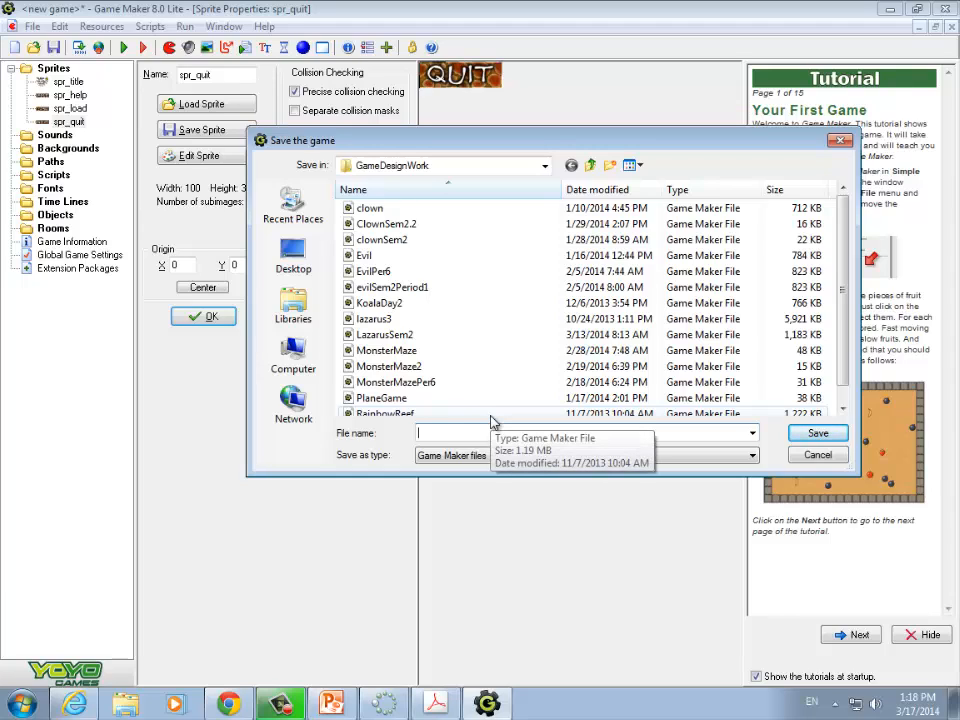
{"action": "type", "text": "Rainbow"}
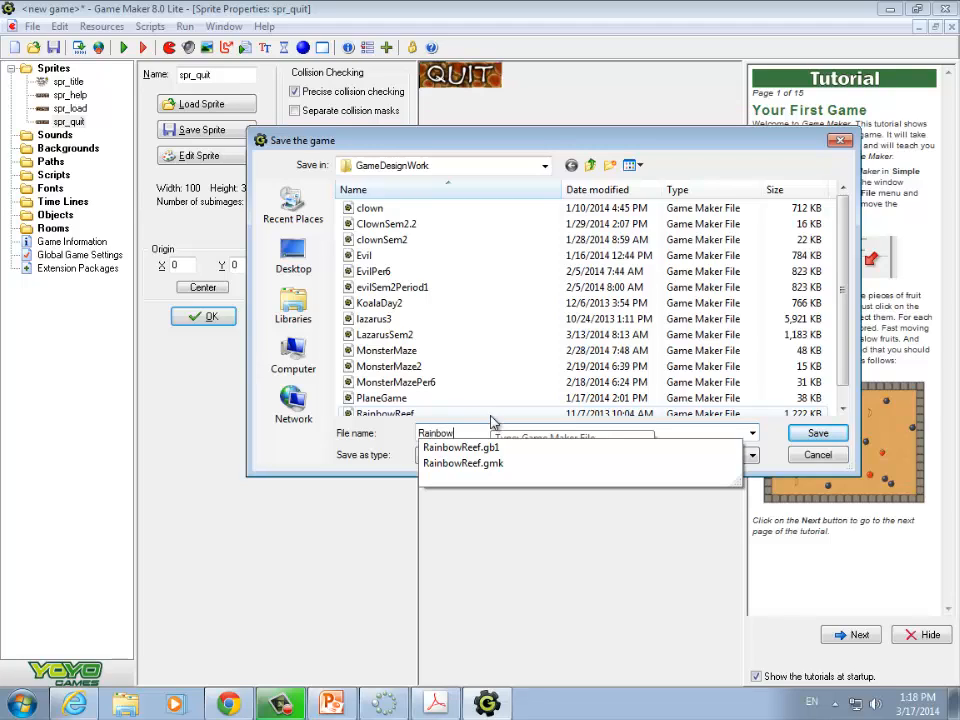
{"action": "type", "text": "ReefSem"}
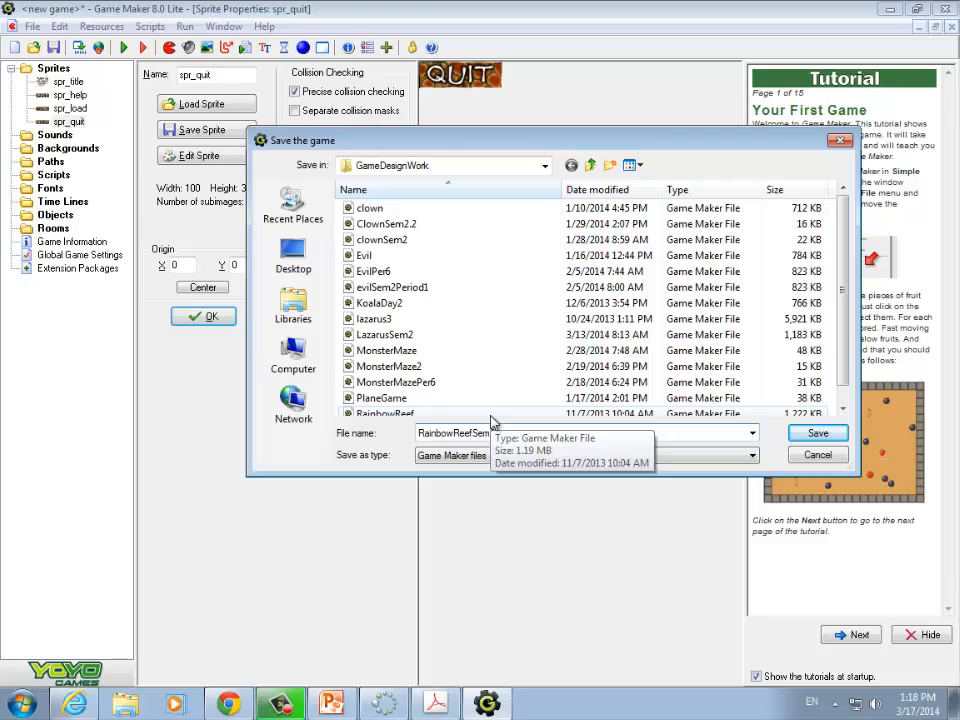
{"action": "type", "text": "2"}
{"action": "key", "text": "Return"}
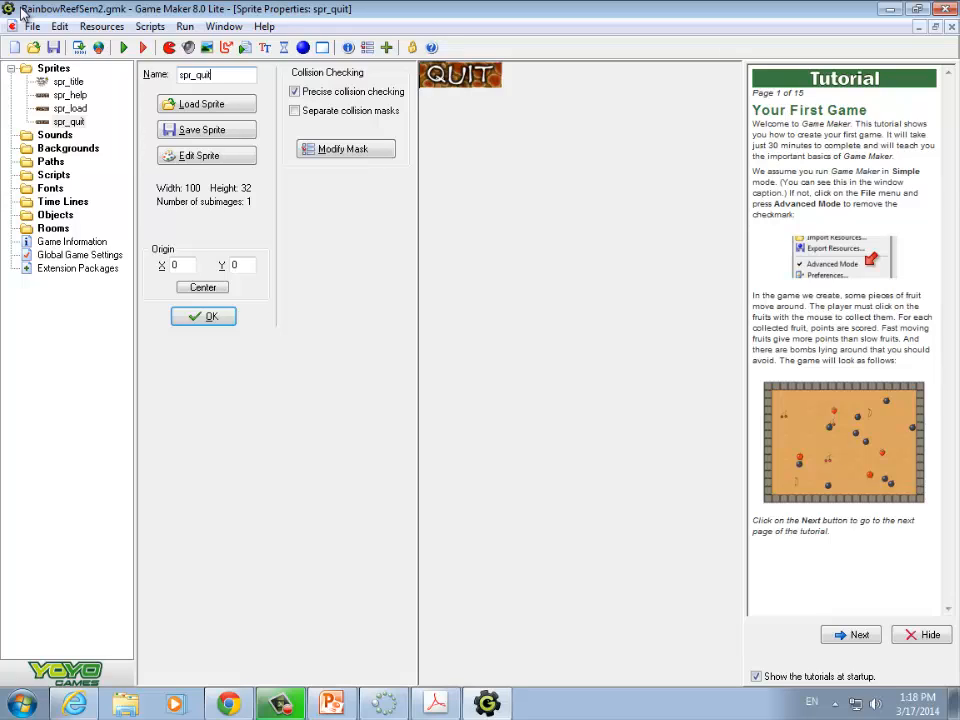
Create a fifth sprite and load the Button_scores GIF from the Chapter06 folder into it
{"action": "left_click", "coordinate": [53, 71]}
{"action": "right_click", "coordinate": [53, 72]}
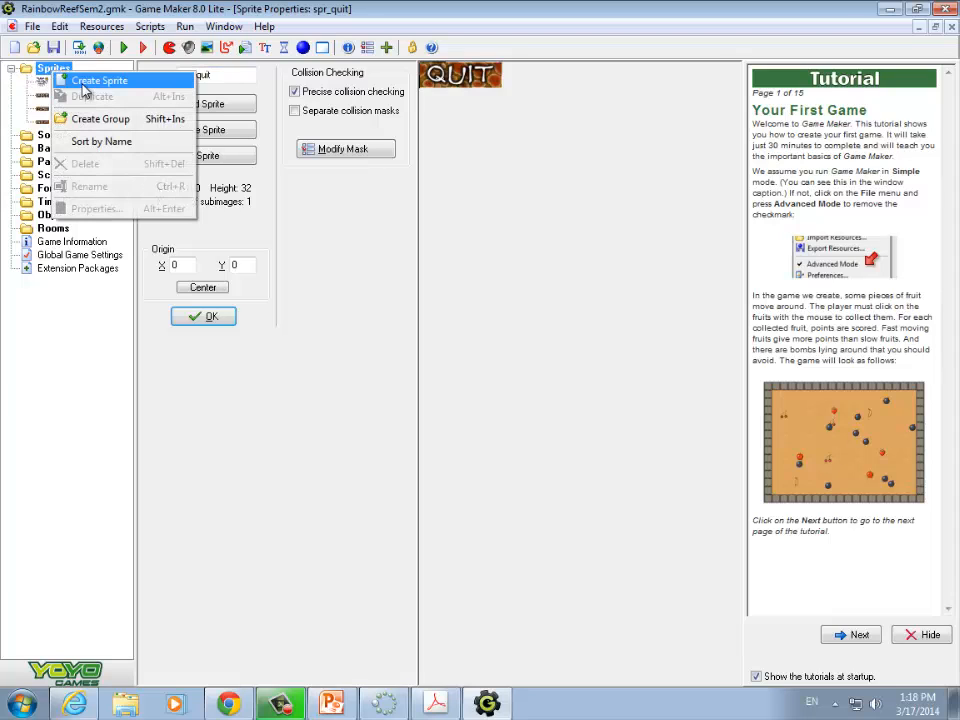
{"action": "left_click", "coordinate": [84, 80]}
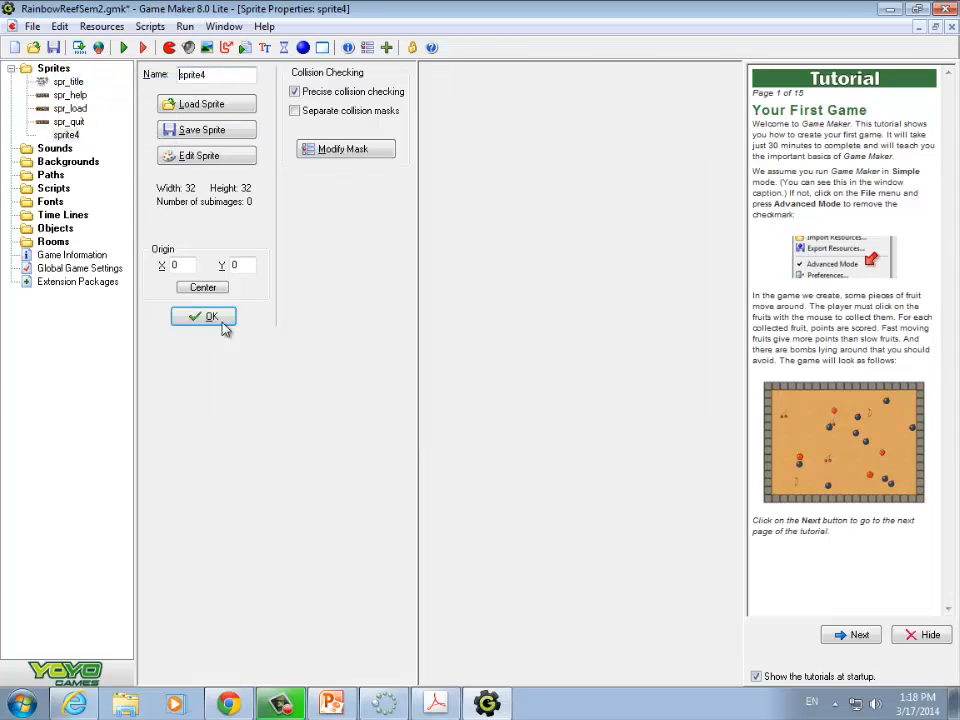
{"action": "left_click", "coordinate": [66, 134]}
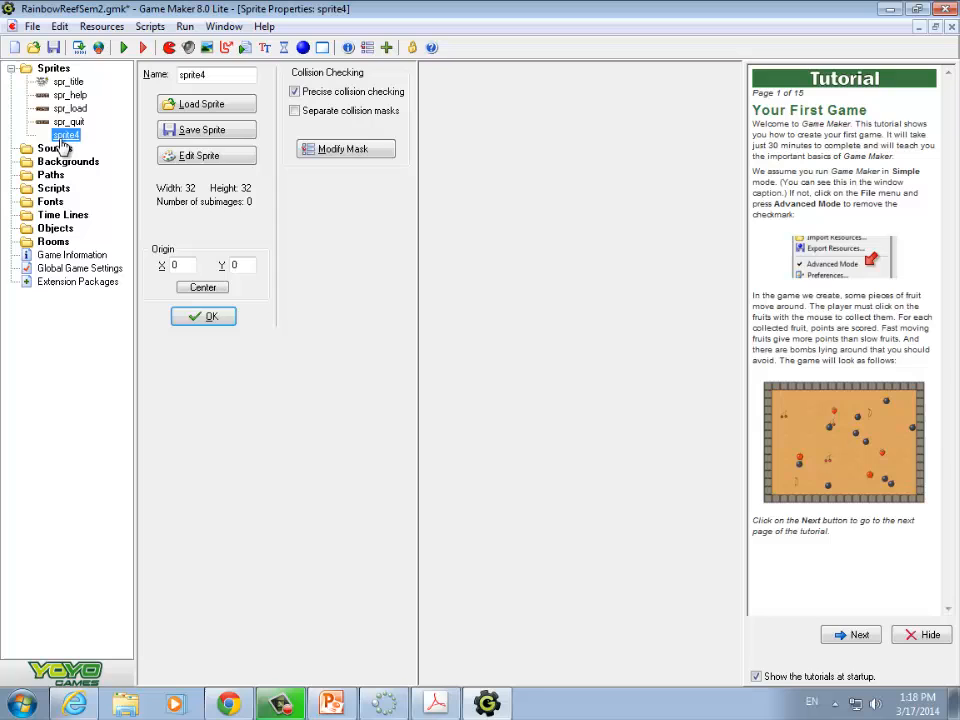
{"action": "left_click", "coordinate": [205, 104]}
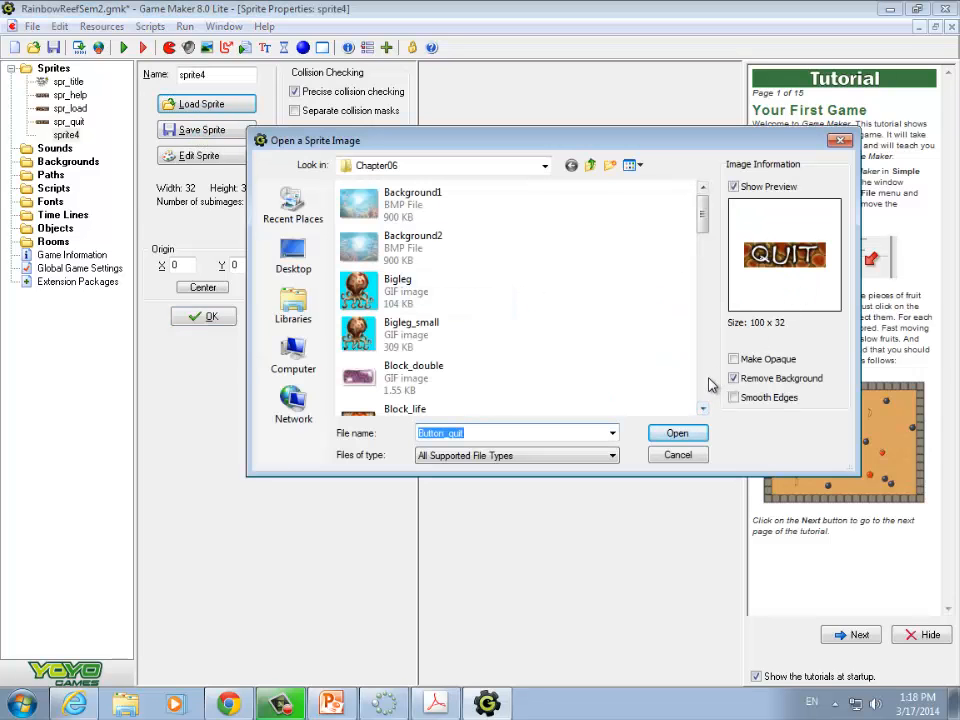
{"action": "scroll", "coordinate": [709, 386], "scroll_direction": "down", "scroll_amount": 6}
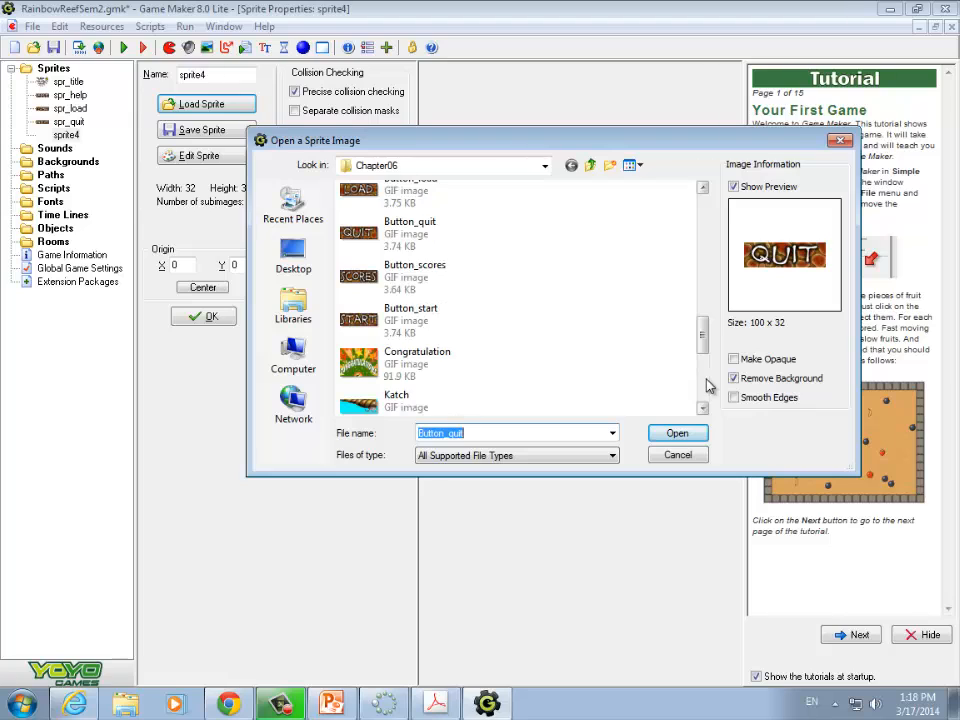
{"action": "left_click", "coordinate": [437, 280]}
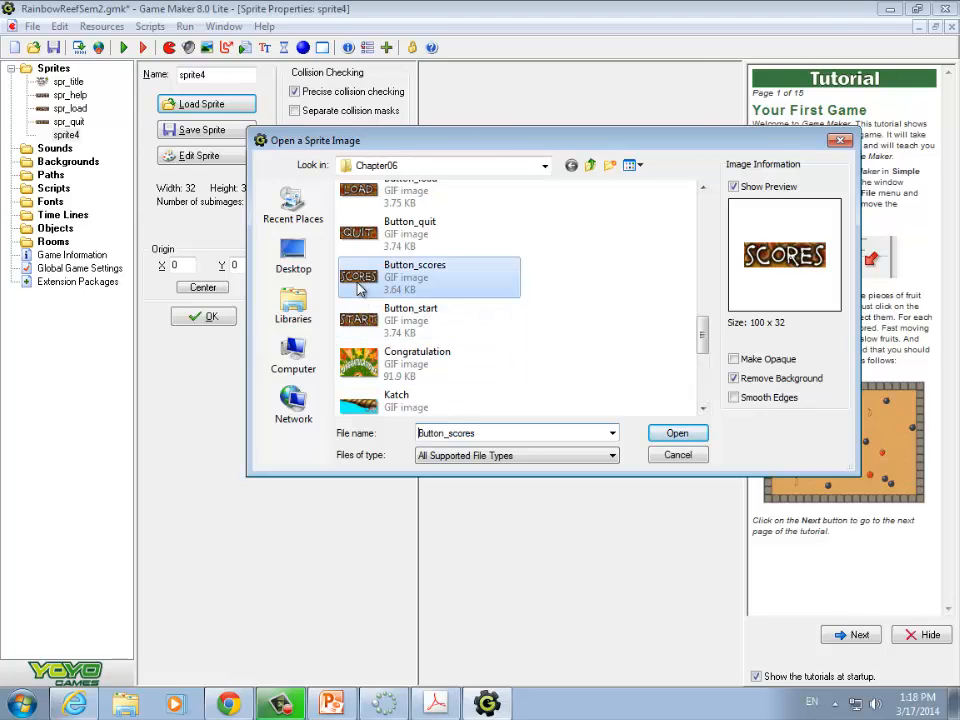
{"action": "left_click", "coordinate": [677, 433]}
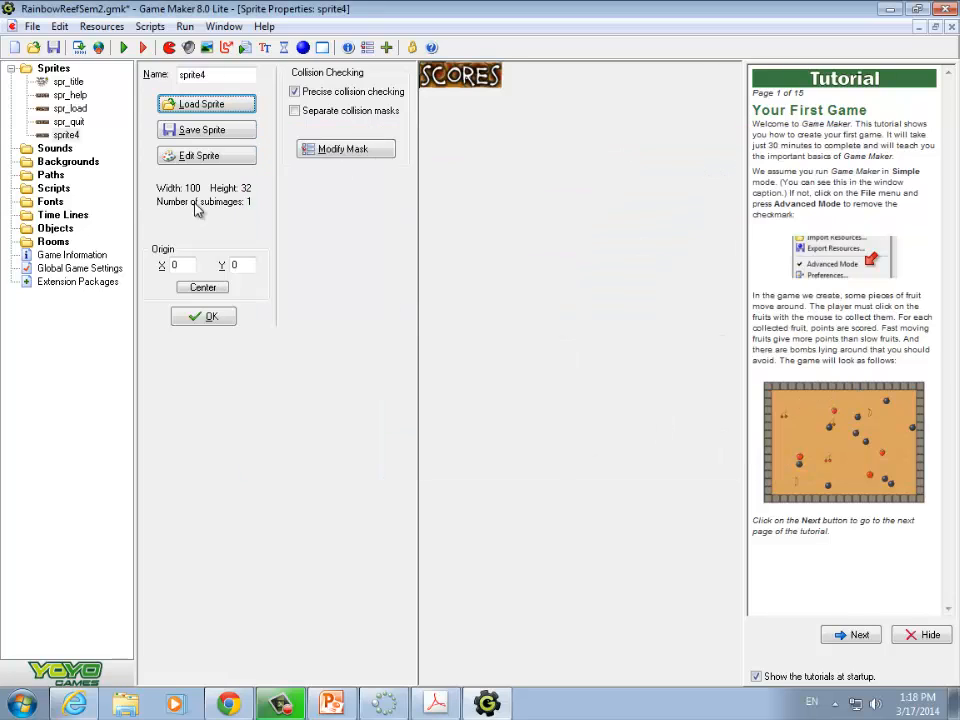
Rename the scores button sprite to spr_scores and close its properties
{"action": "left_click", "coordinate": [221, 77]}
{"action": "key", "text": "BackSpace"}
{"action": "key", "text": "BackSpace"}
{"action": "key", "text": "BackSpace"}
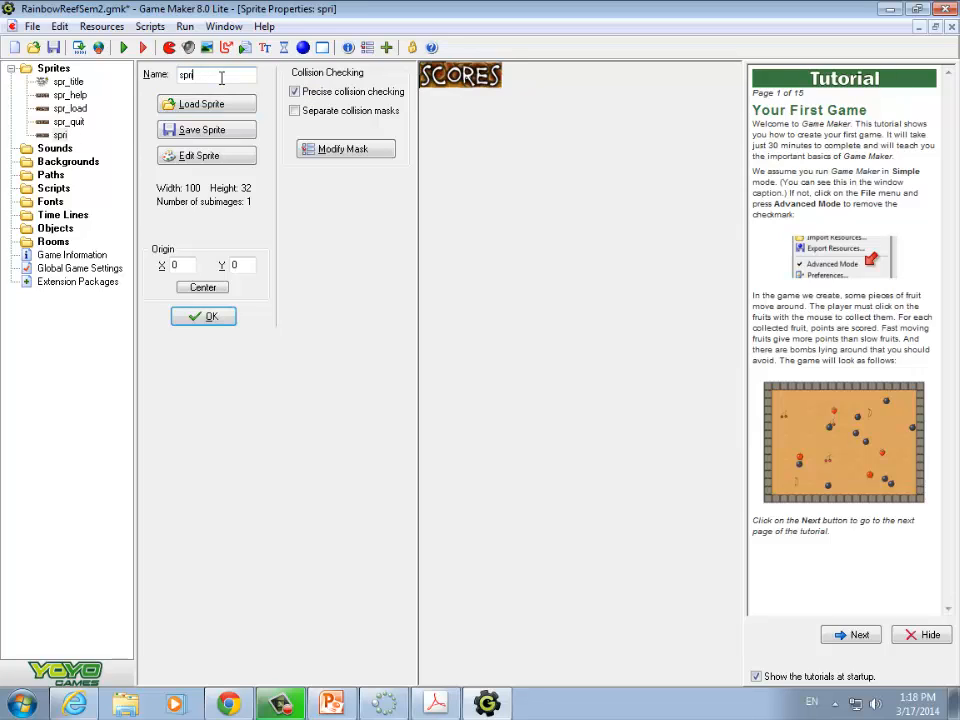
{"action": "type", "text": "_sacores"}
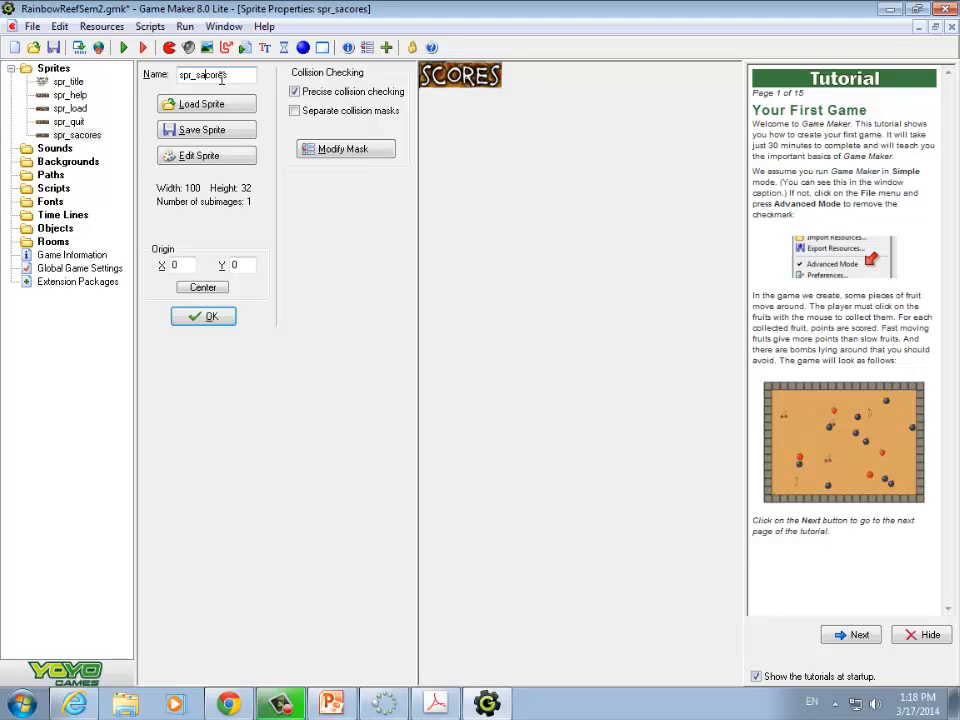
{"action": "key", "text": "BackSpace"}
{"action": "left_click", "coordinate": [207, 316]}
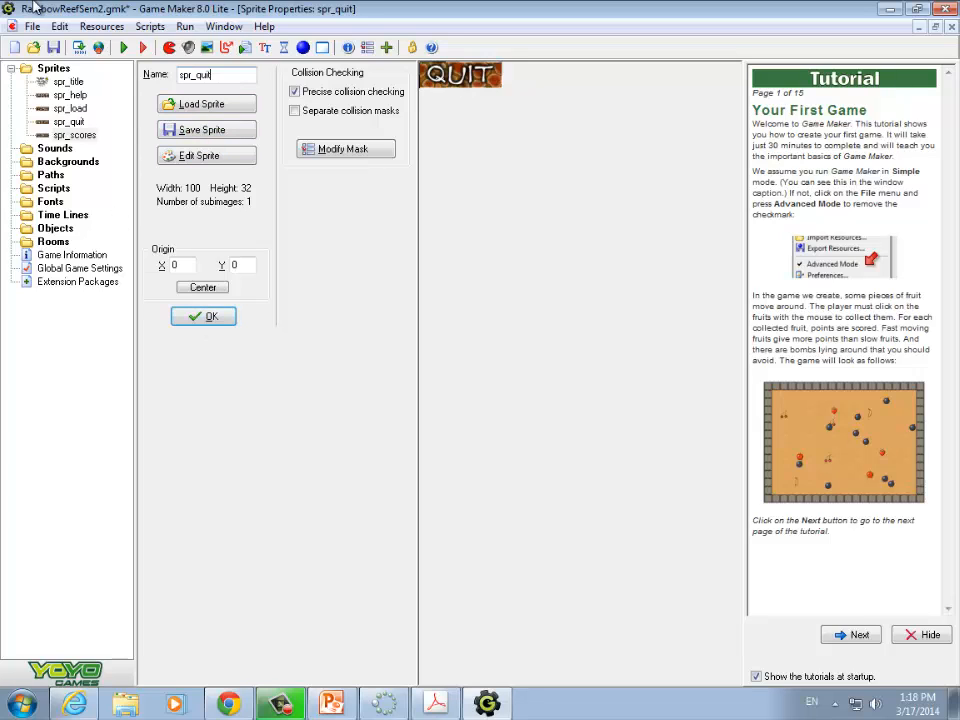
Create a sixth sprite and load the Button_start GIF from the Chapter06 folder into it
{"action": "right_click", "coordinate": [52, 68]}
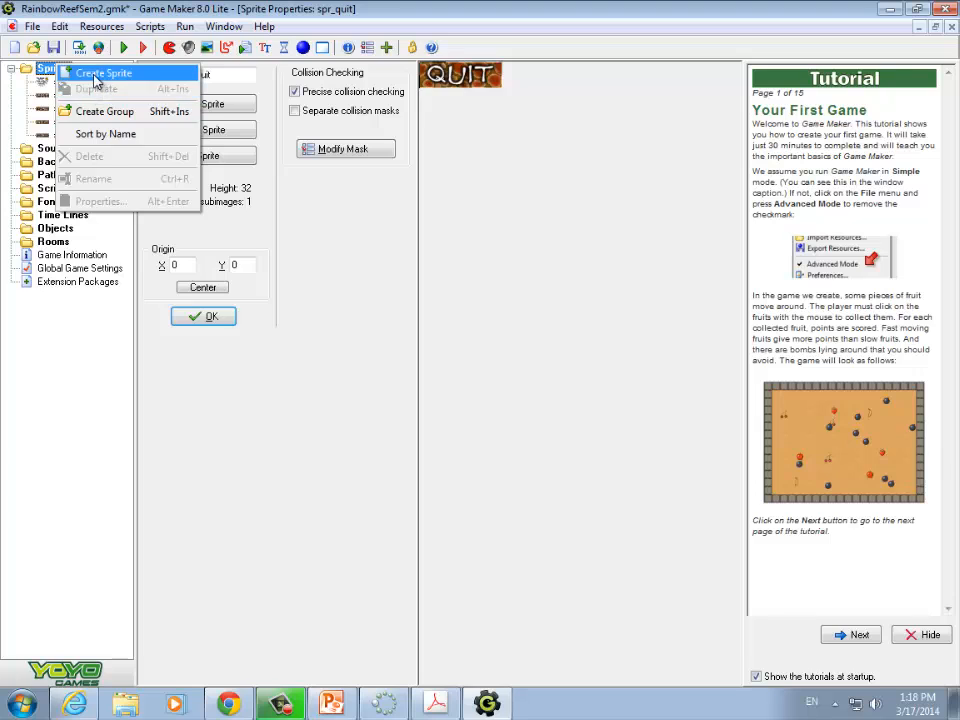
{"action": "left_click", "coordinate": [96, 74]}
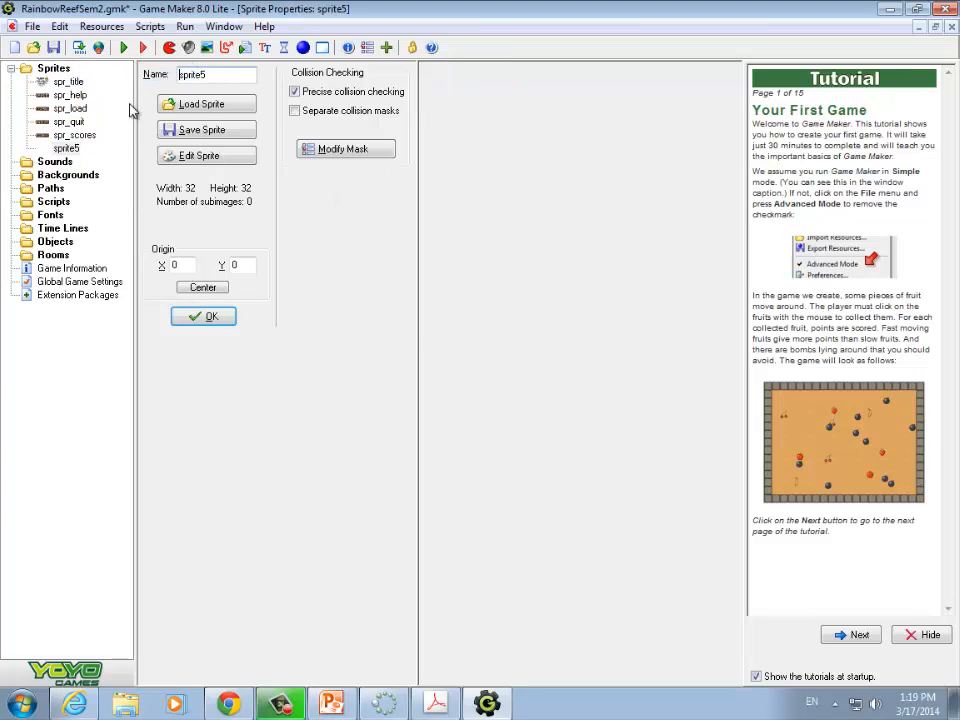
{"action": "left_click", "coordinate": [207, 113]}
{"action": "left_click", "coordinate": [412, 300]}
{"action": "scroll", "coordinate": [414, 311], "scroll_direction": "down", "scroll_amount": 5}
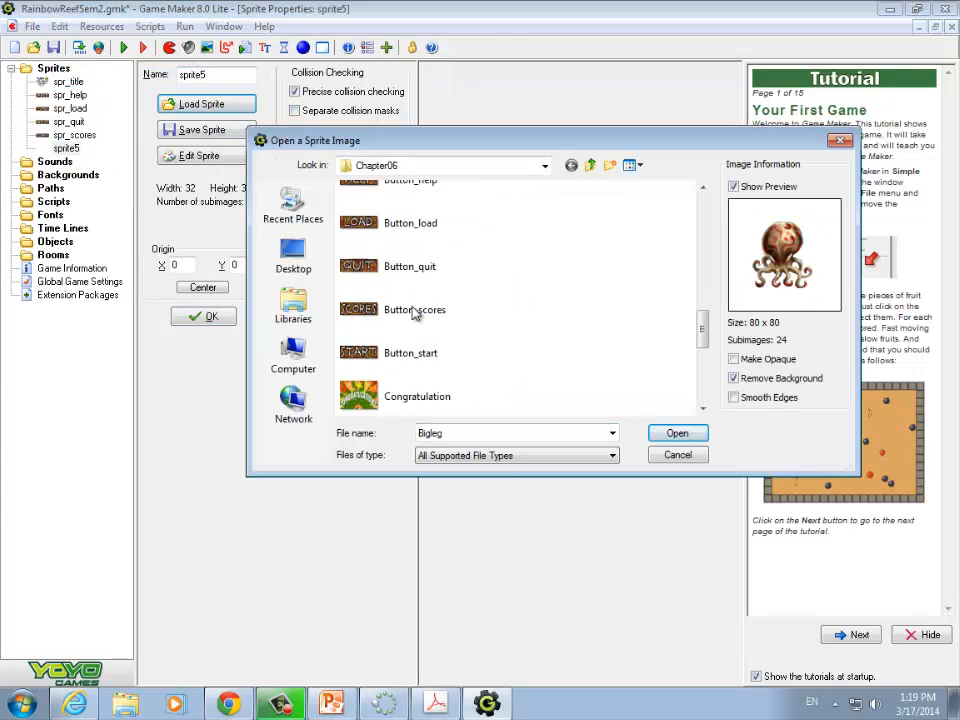
{"action": "scroll", "coordinate": [414, 311], "scroll_direction": "up", "scroll_amount": 5}
{"action": "scroll", "coordinate": [414, 312], "scroll_direction": "down", "scroll_amount": 5}
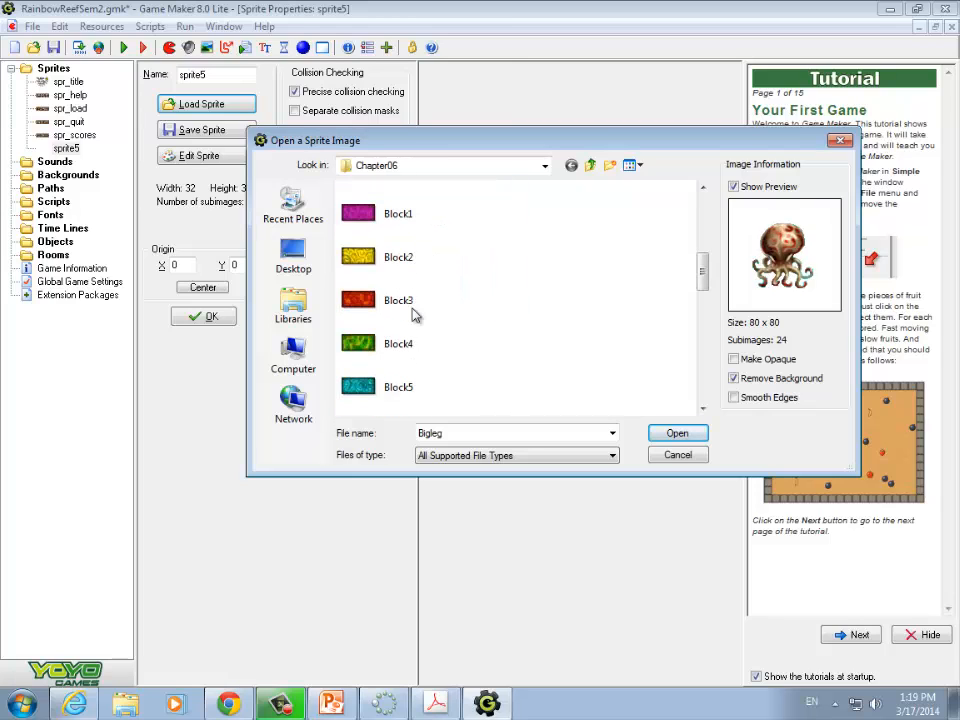
{"action": "left_click", "coordinate": [367, 368]}
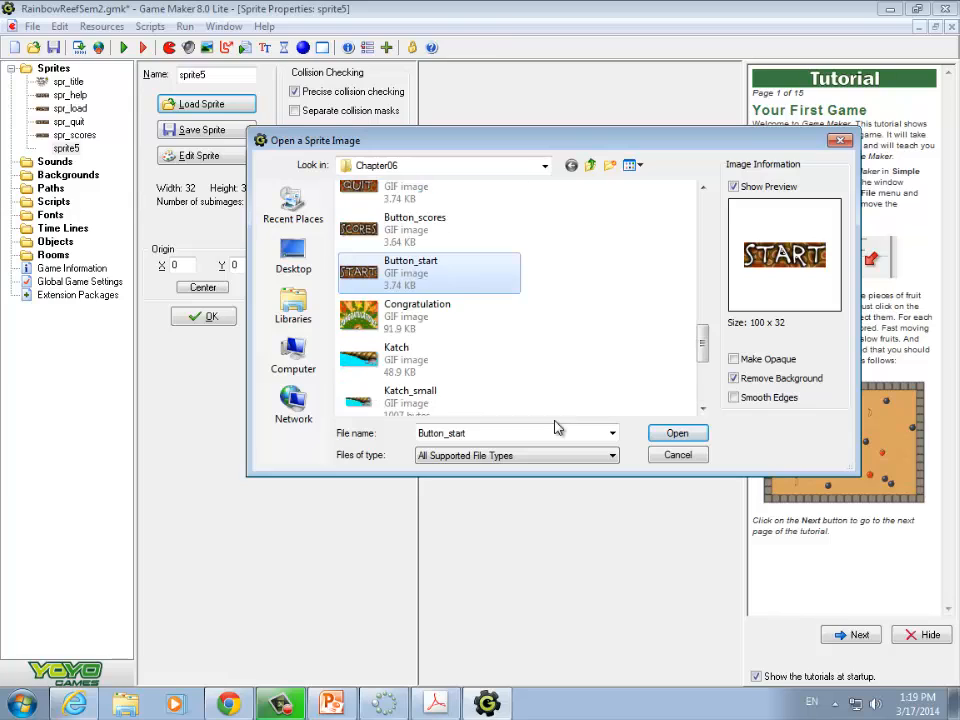
{"action": "left_click", "coordinate": [677, 438]}
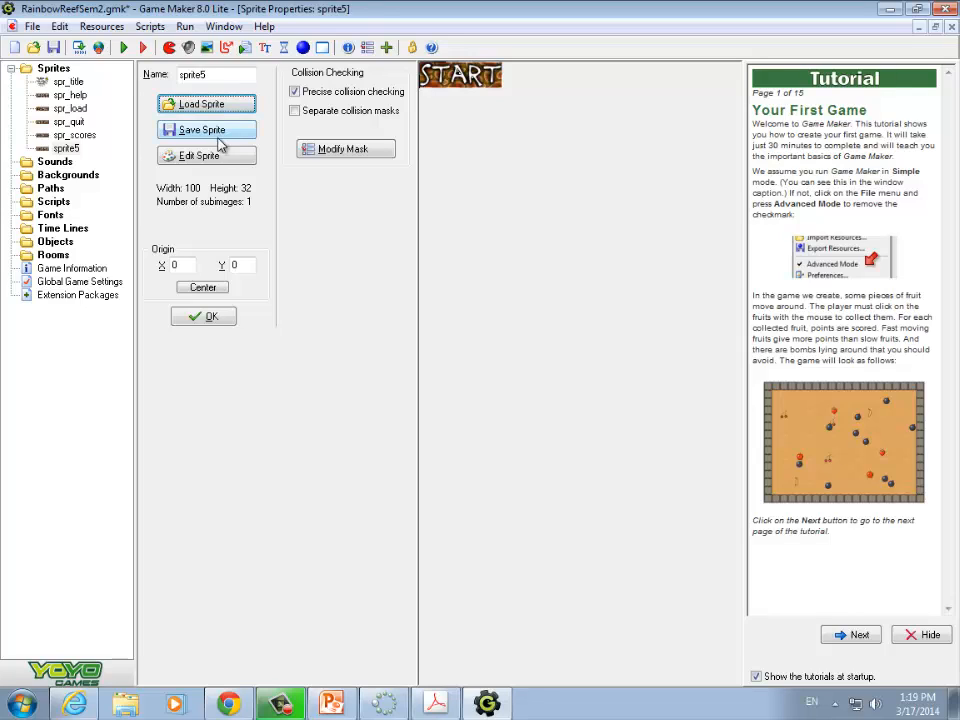
Rename the start button sprite to spr_start and close its properties
{"action": "left_click", "coordinate": [208, 75]}
{"action": "key", "text": "BackSpace"}
{"action": "key", "text": "BackSpace"}
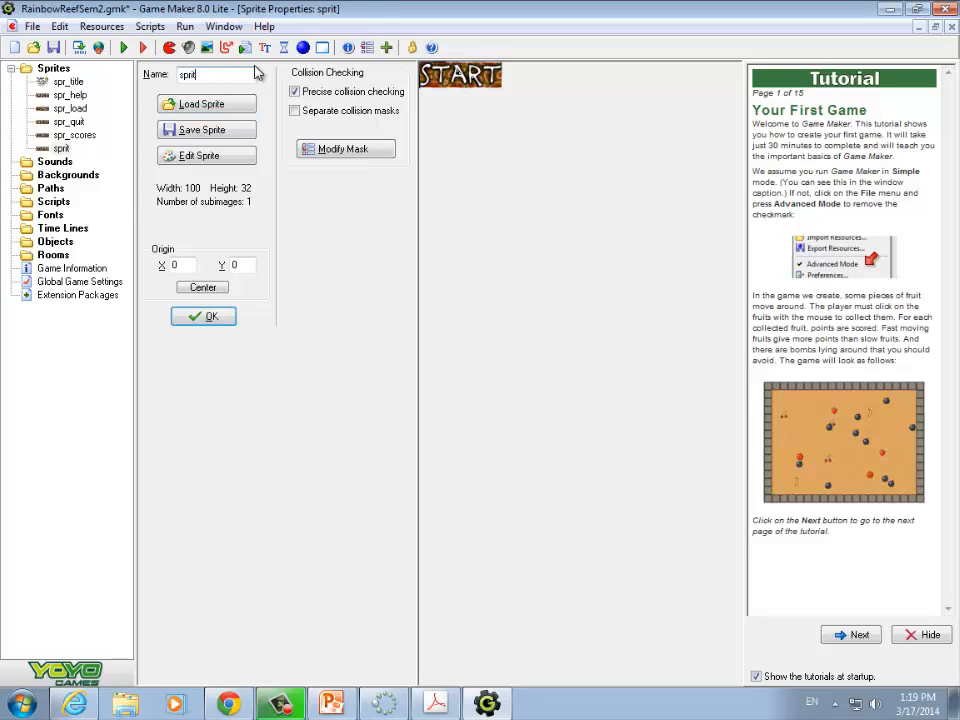
{"action": "key", "text": "BackSpace"}
{"action": "key", "text": "BackSpace"}
{"action": "type", "text": "_start"}
{"action": "left_click", "coordinate": [203, 318]}
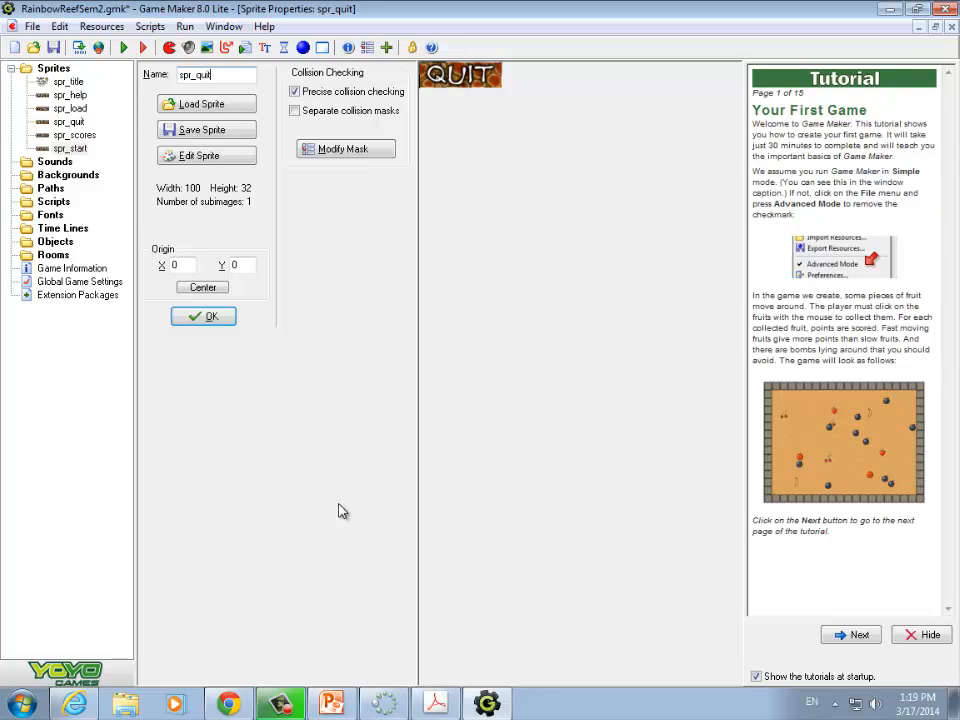
Create a seventh sprite and name it spr_congrats
{"action": "right_click", "coordinate": [55, 69]}
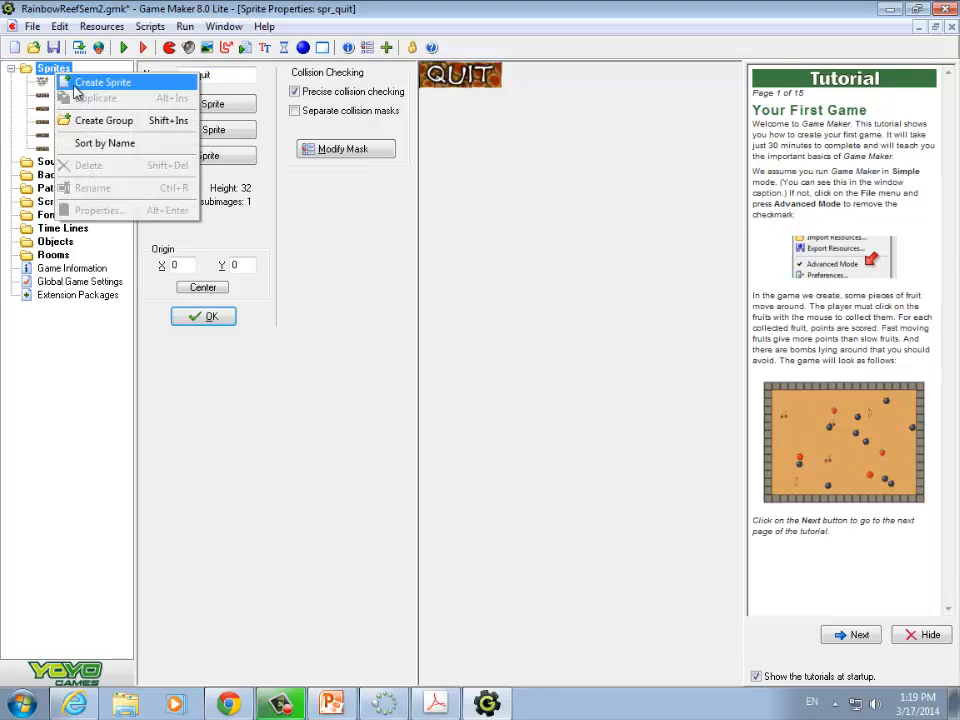
{"action": "left_click", "coordinate": [100, 82]}
{"action": "left_click", "coordinate": [215, 74]}
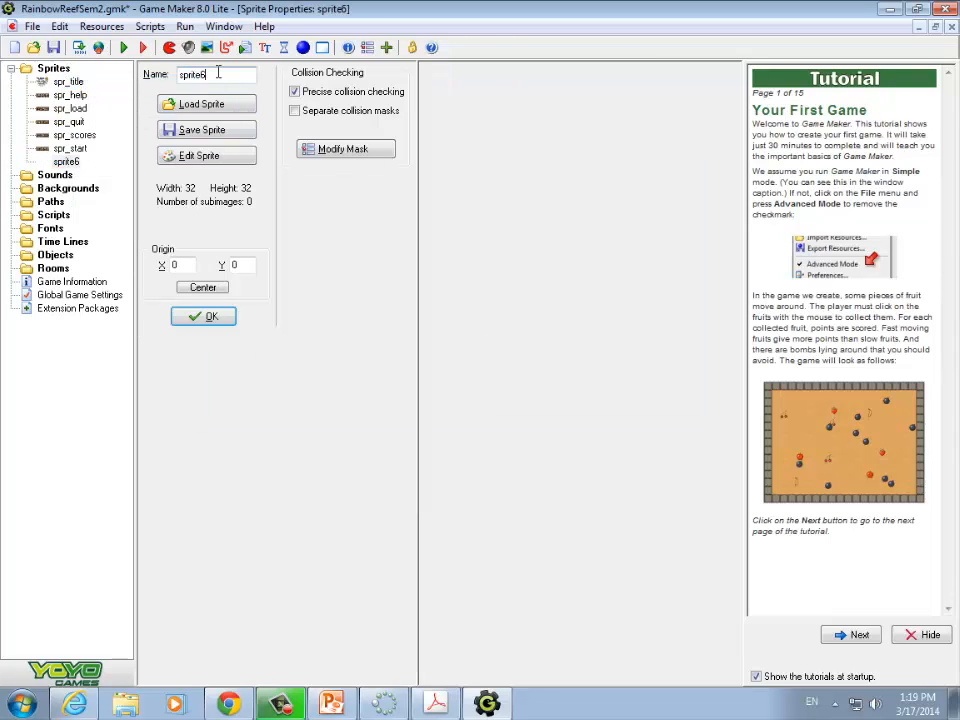
{"action": "key", "text": "BackSpace"}
{"action": "key", "text": "BackSpace"}
{"action": "key", "text": "BackSpace"}
{"action": "key", "text": "BackSpace"}
{"action": "type", "text": "_congrats"}
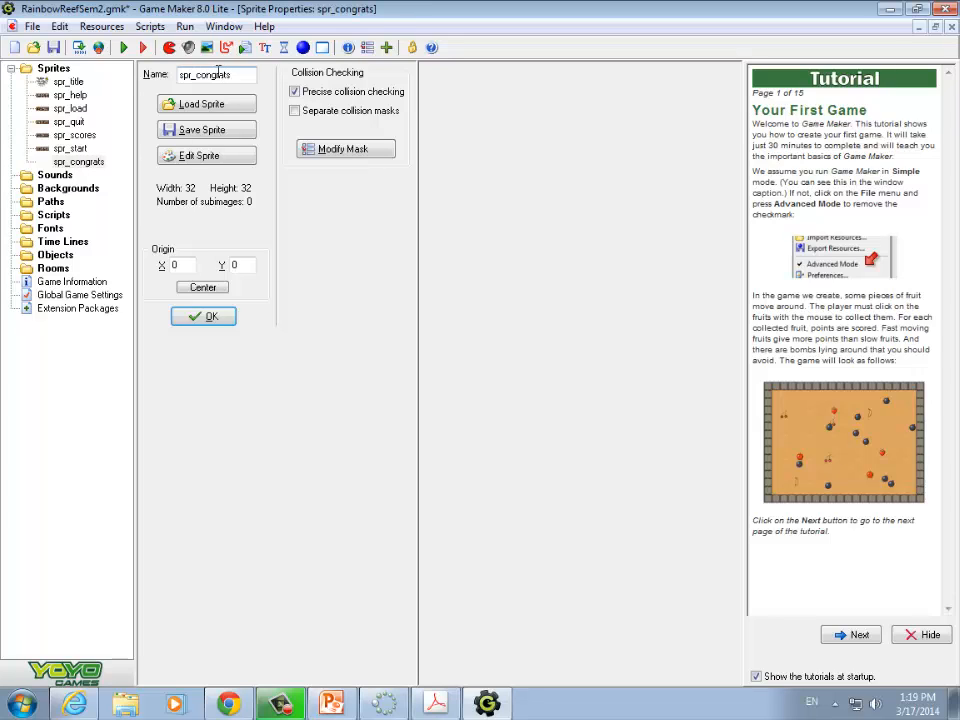
Load the Congratulation GIF from the Chapter06 folder into the spr_congrats sprite
{"action": "left_click", "coordinate": [234, 107]}
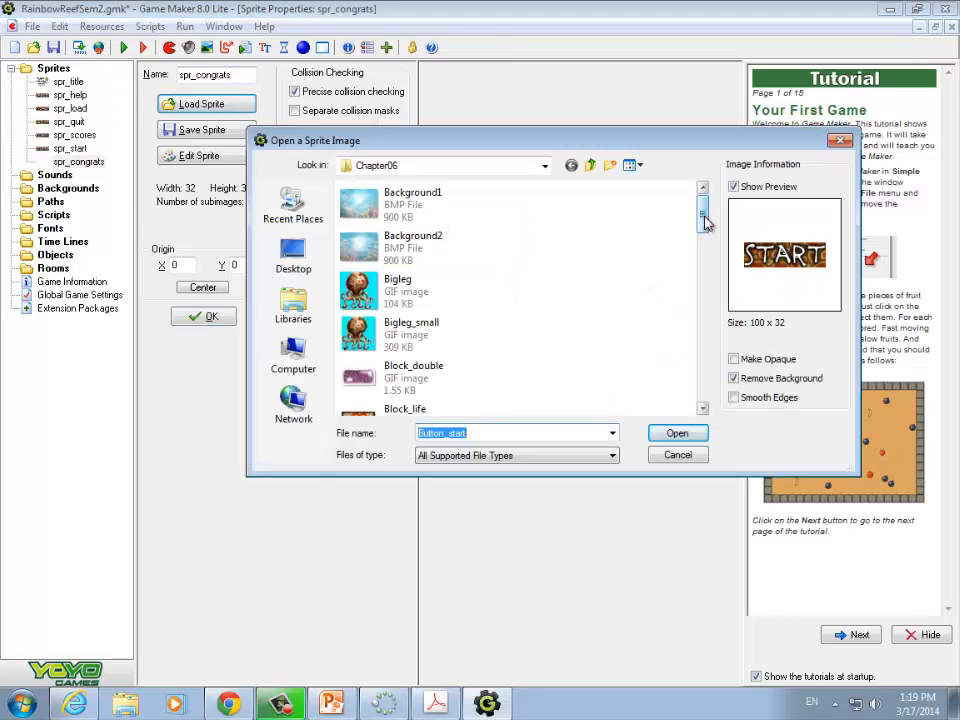
{"action": "left_click_drag", "start_coordinate": [702, 214], "coordinate": [714, 352]}
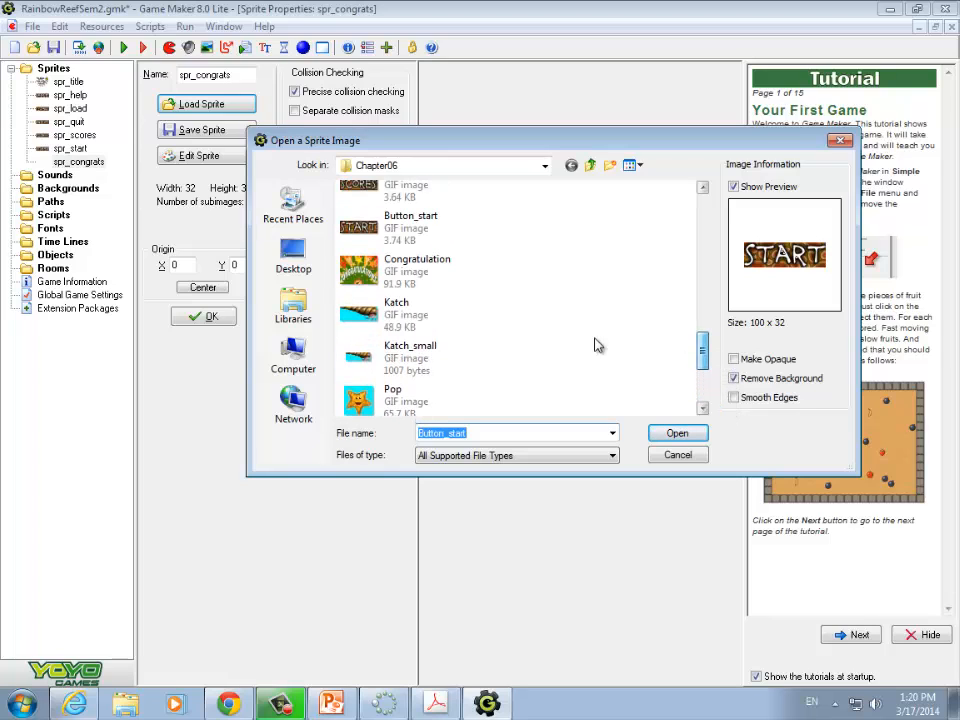
{"action": "left_click", "coordinate": [384, 275]}
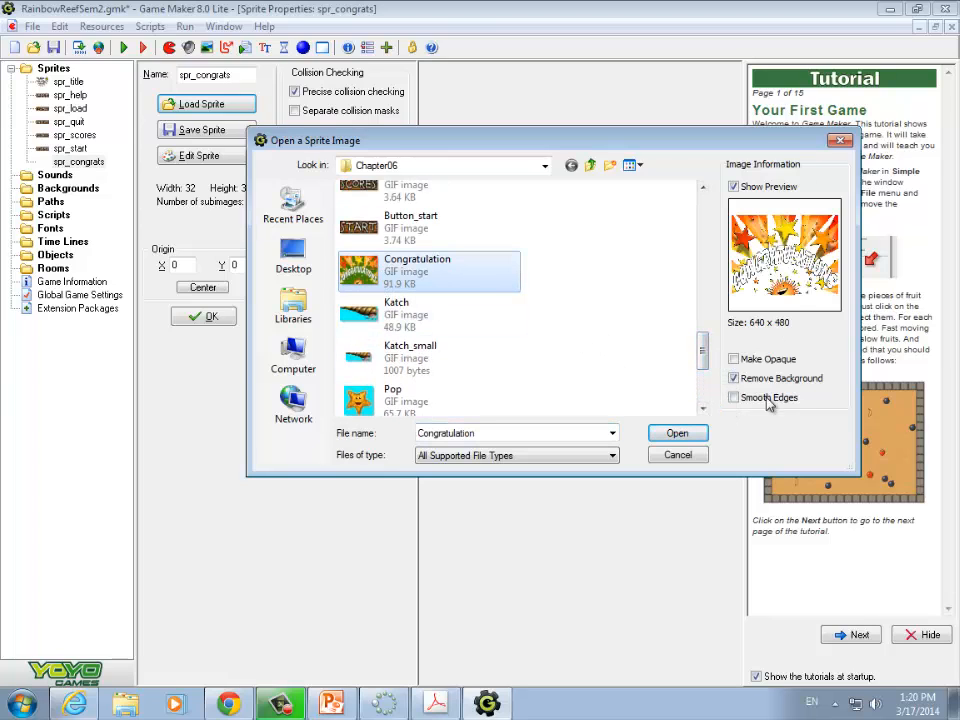
{"action": "left_click", "coordinate": [736, 379]}
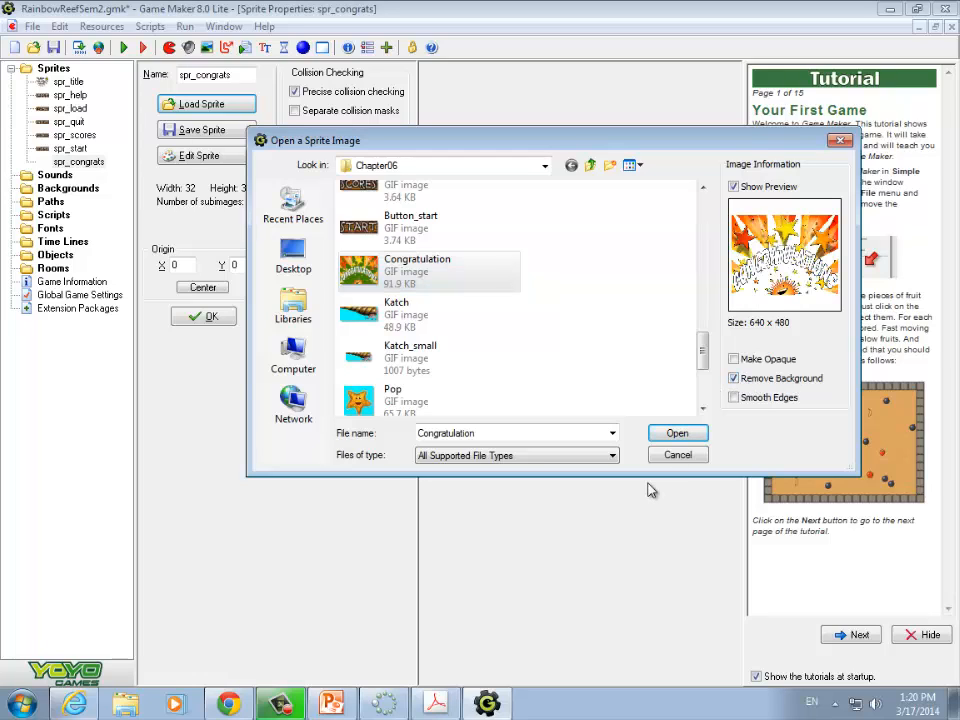
{"action": "left_click", "coordinate": [677, 435]}
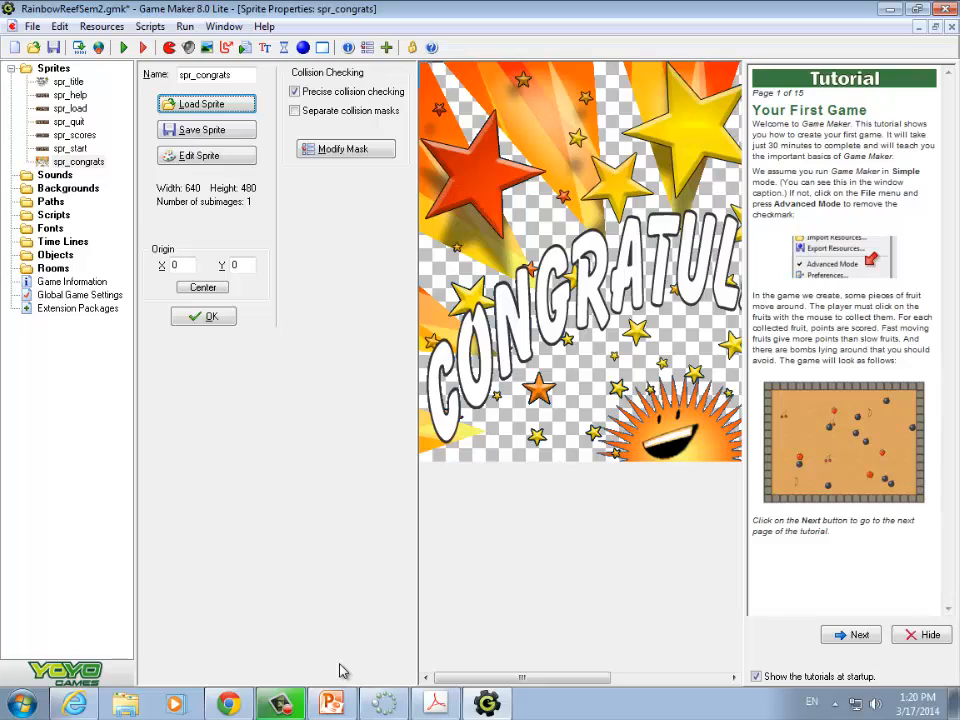
Create a background and browse for its image in the Chapter06 folder inside GameDesign1's 06.0RainbowReef
{"action": "left_click", "coordinate": [59, 190]}
{"action": "right_click", "coordinate": [59, 192]}
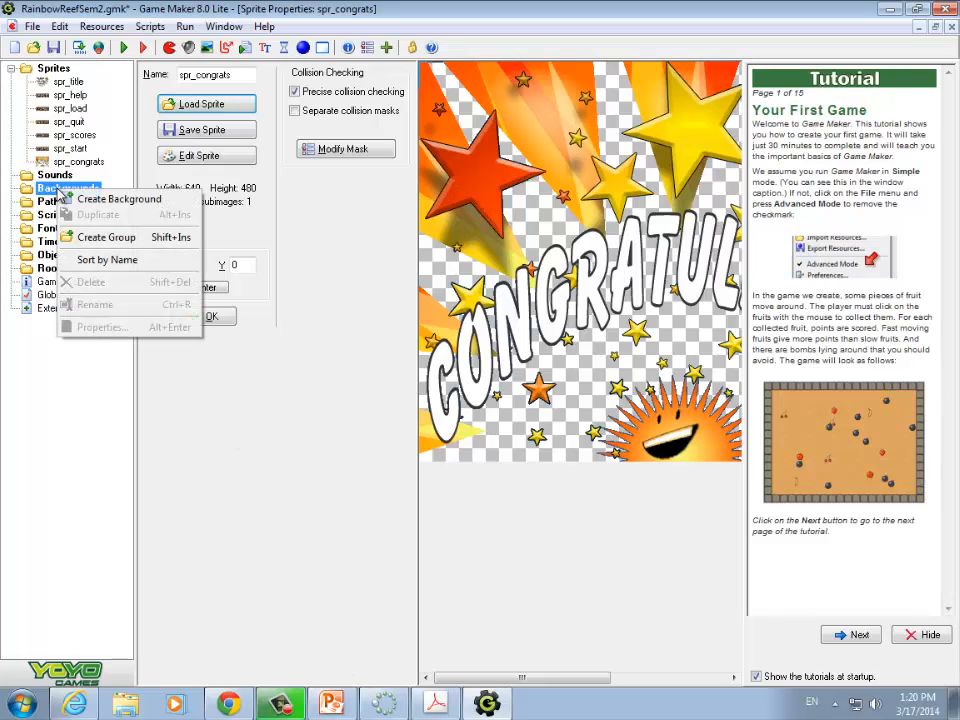
{"action": "left_click", "coordinate": [80, 199]}
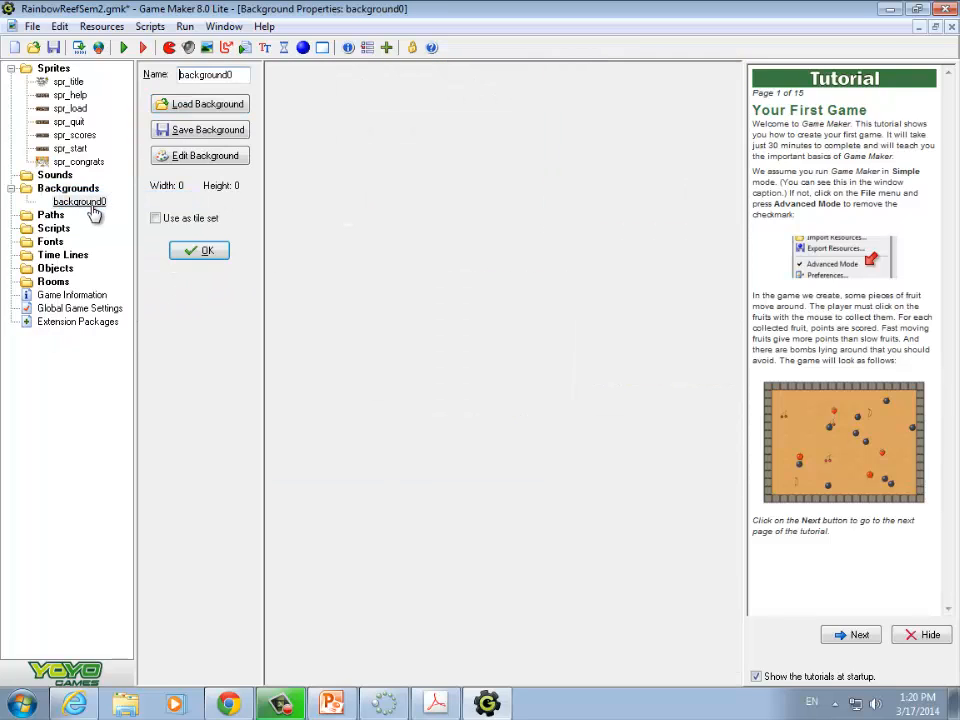
{"action": "left_click", "coordinate": [208, 108]}
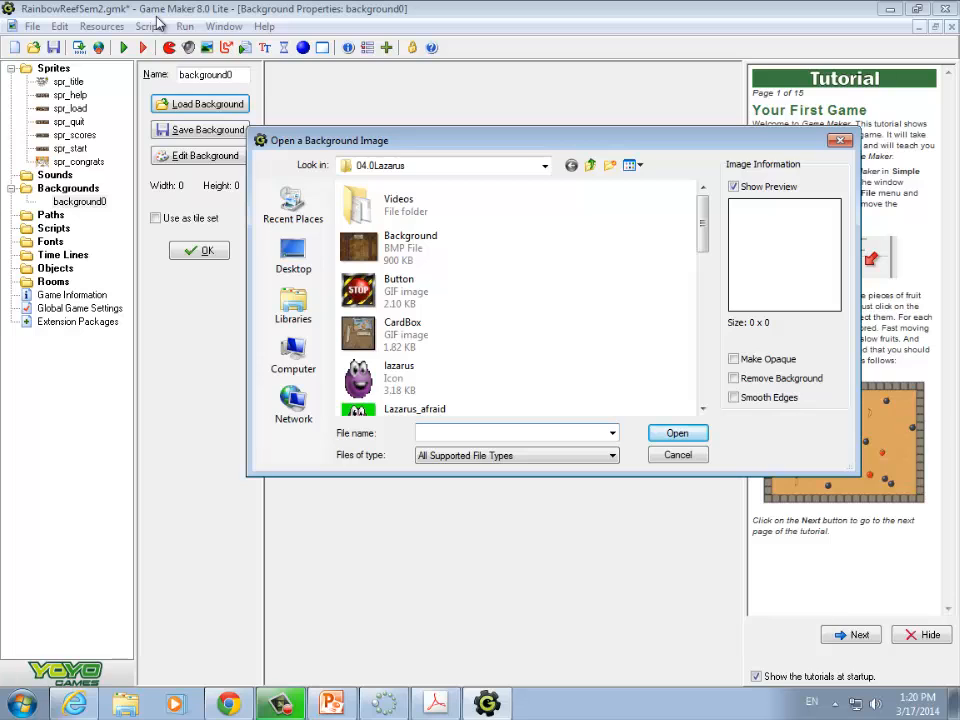
{"action": "left_click", "coordinate": [545, 165]}
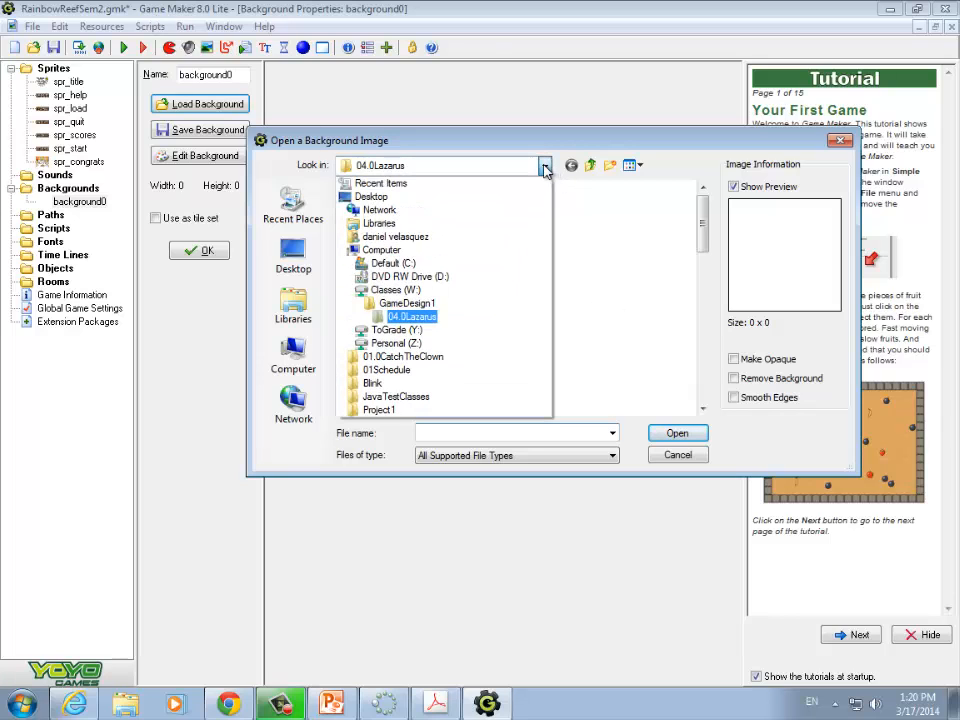
{"action": "left_click", "coordinate": [390, 304]}
{"action": "double_click", "coordinate": [388, 271]}
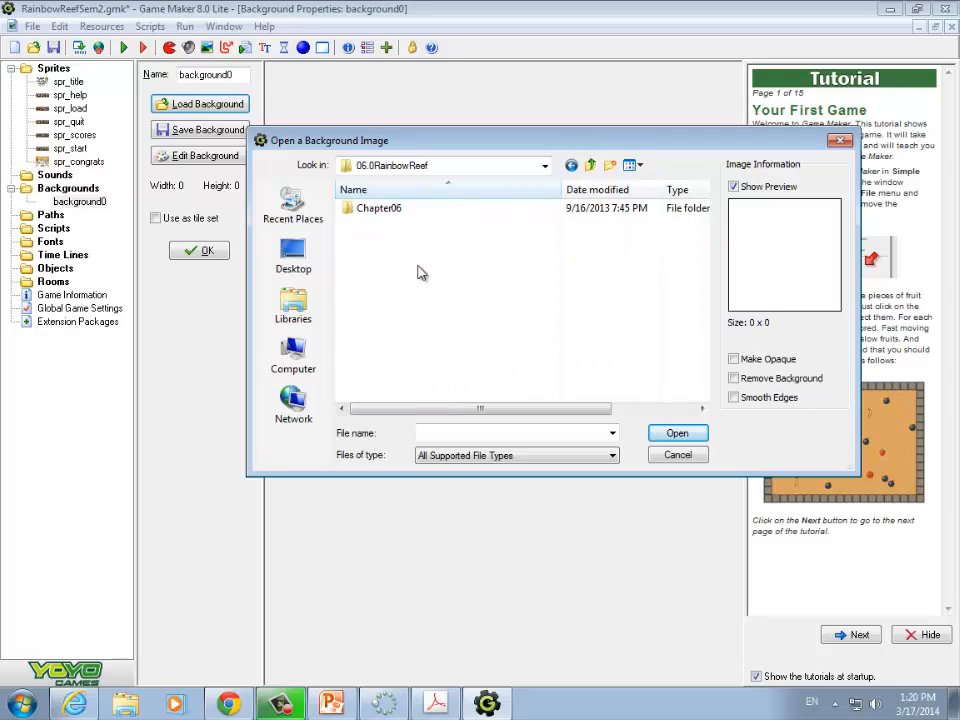
{"action": "double_click", "coordinate": [393, 209]}
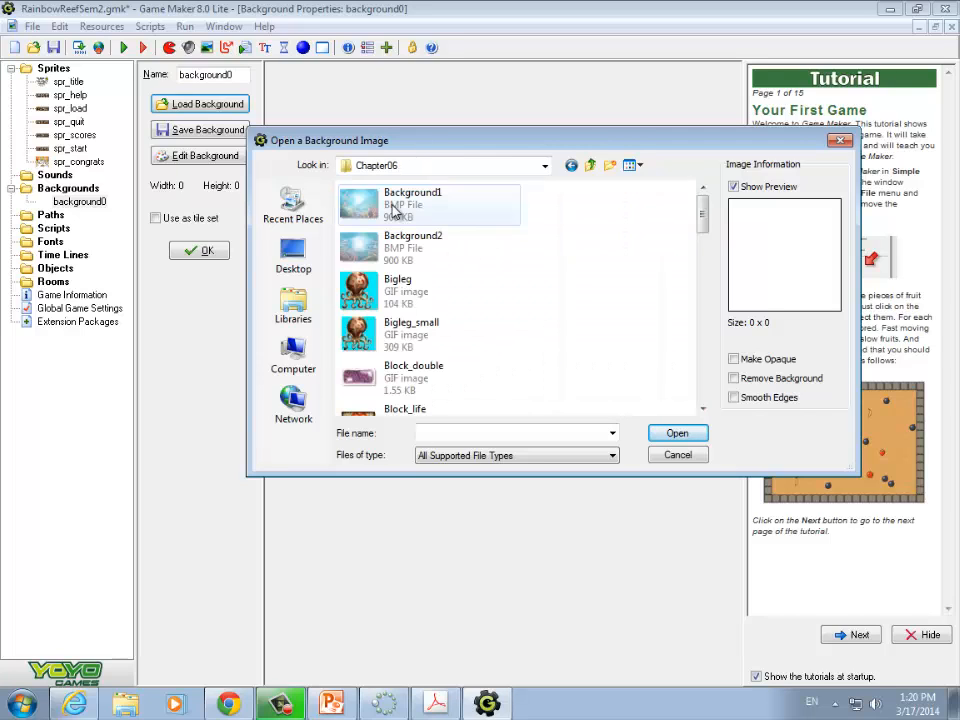
Preview Background1 and Background2, load the Background2 BMP into the new background, and hide the tutorial
{"action": "left_click", "coordinate": [393, 210]}
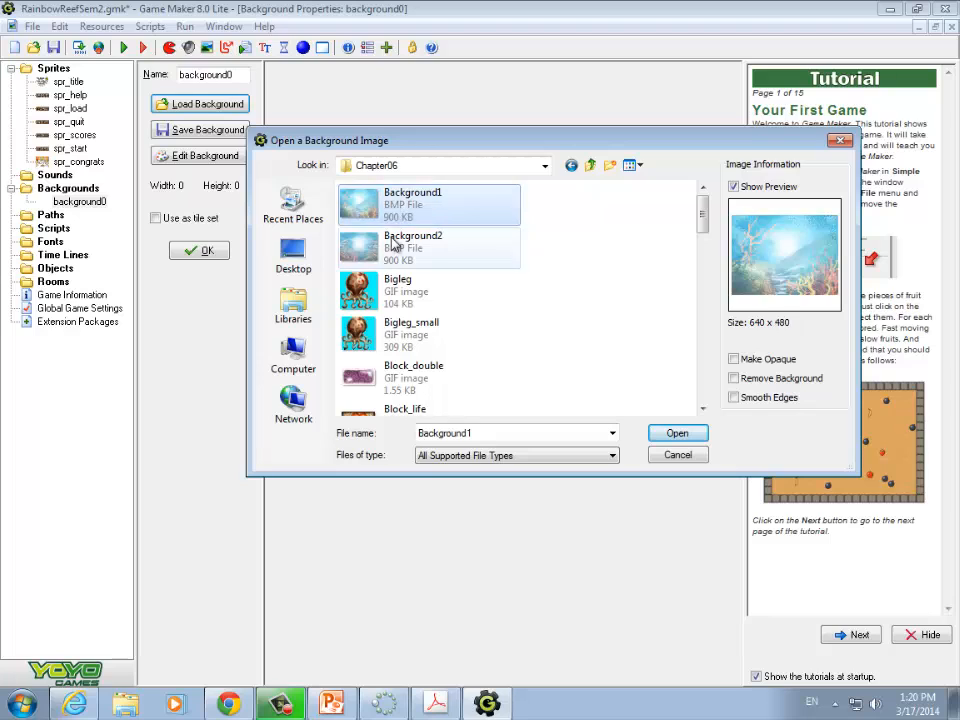
{"action": "left_click", "coordinate": [395, 242]}
{"action": "left_click", "coordinate": [392, 212]}
{"action": "left_click", "coordinate": [393, 243]}
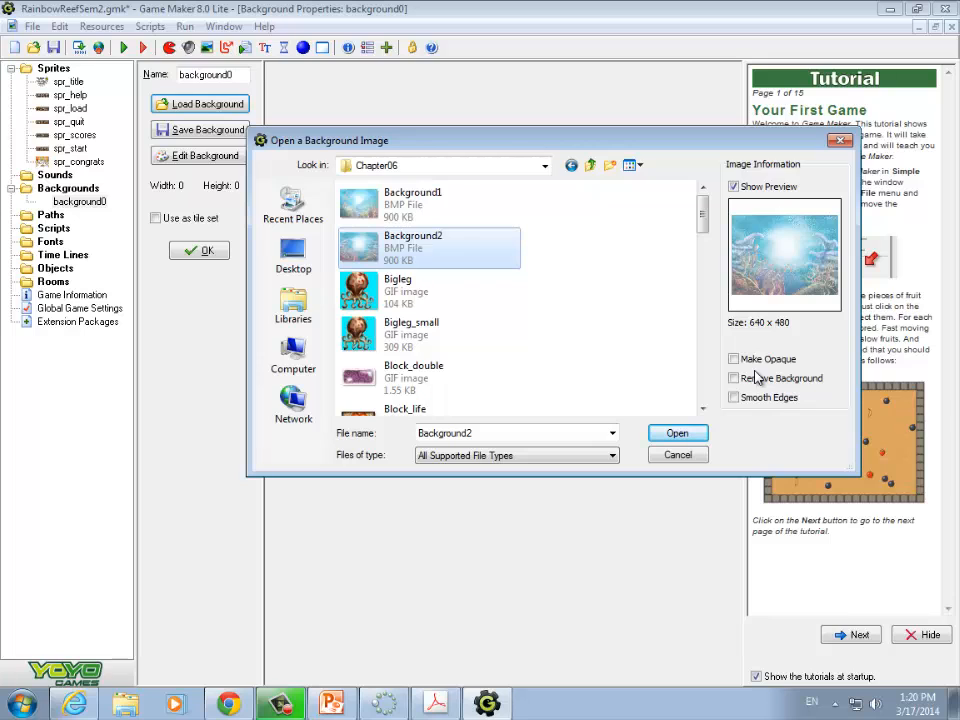
{"action": "left_click", "coordinate": [675, 437]}
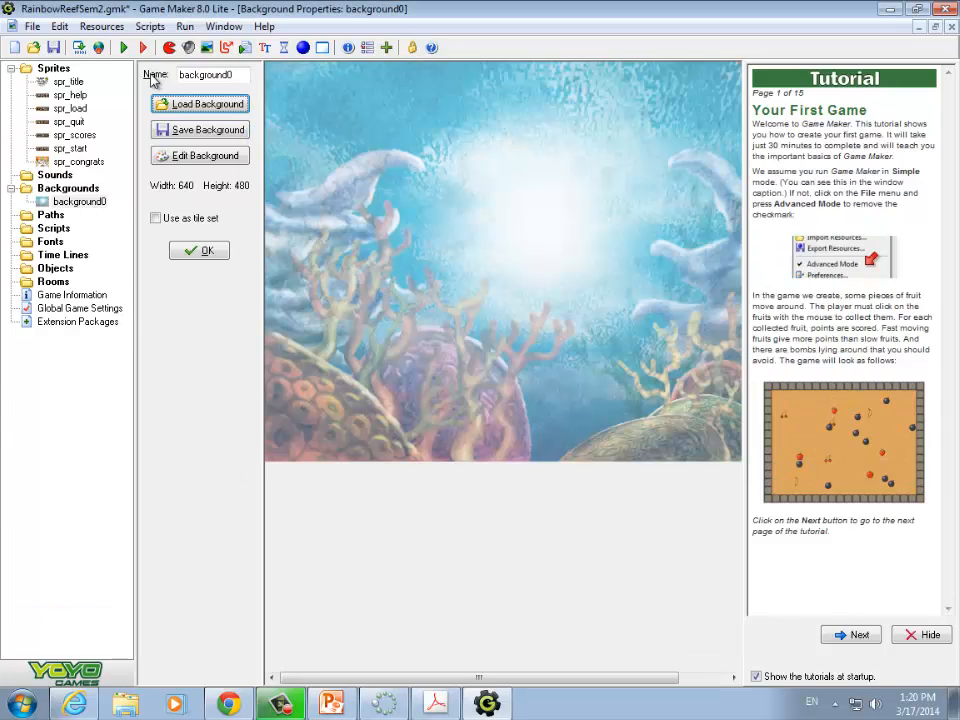
{"action": "left_click", "coordinate": [914, 638]}
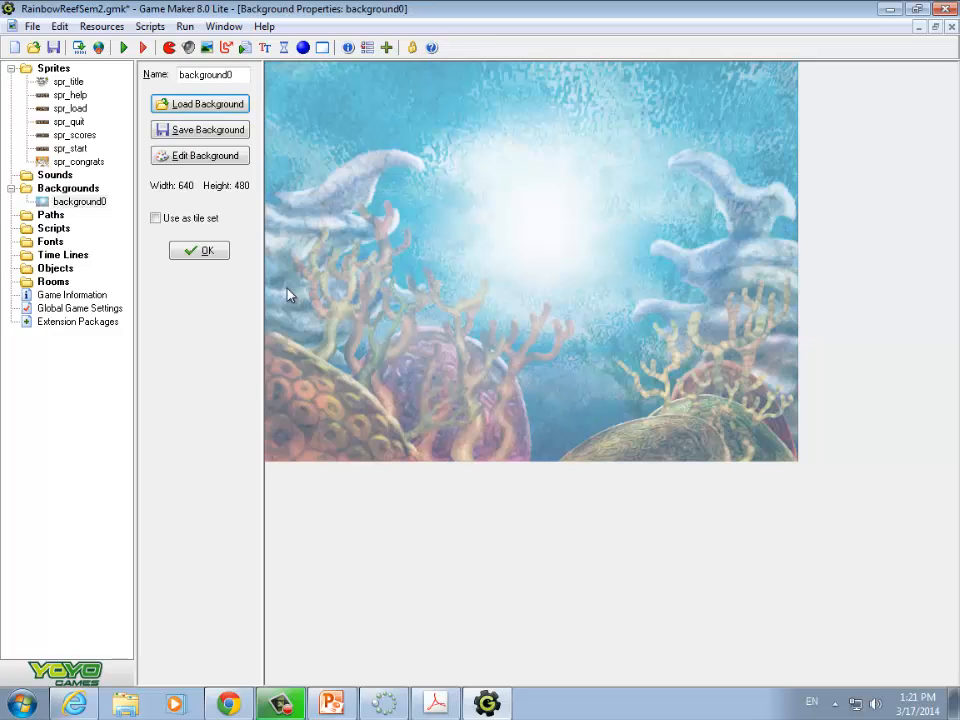
Create a room and set its horizontal and vertical grid snap to 20
{"action": "right_click", "coordinate": [44, 282]}
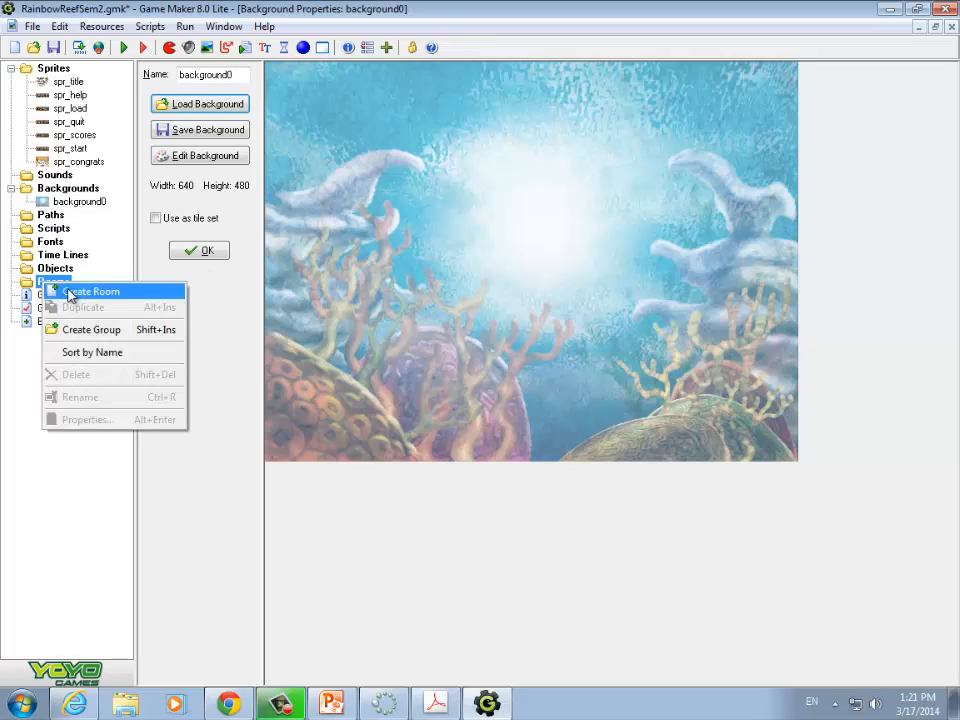
{"action": "left_click", "coordinate": [70, 292]}
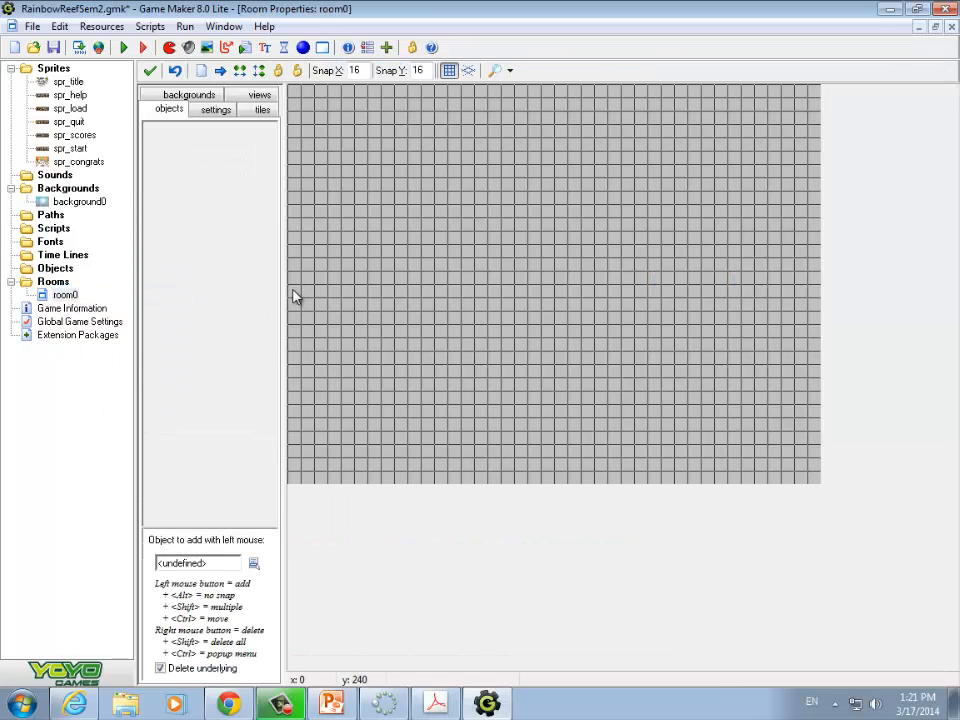
{"action": "left_click_drag", "start_coordinate": [364, 71], "coordinate": [337, 71]}
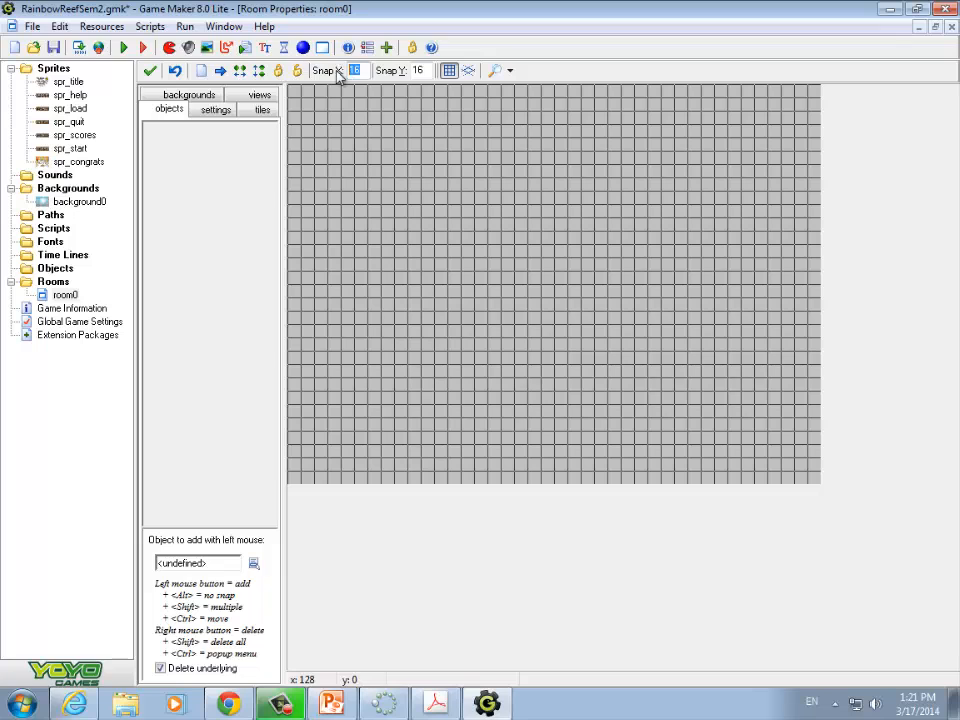
{"action": "type", "text": "20"}
{"action": "key", "text": "Tab"}
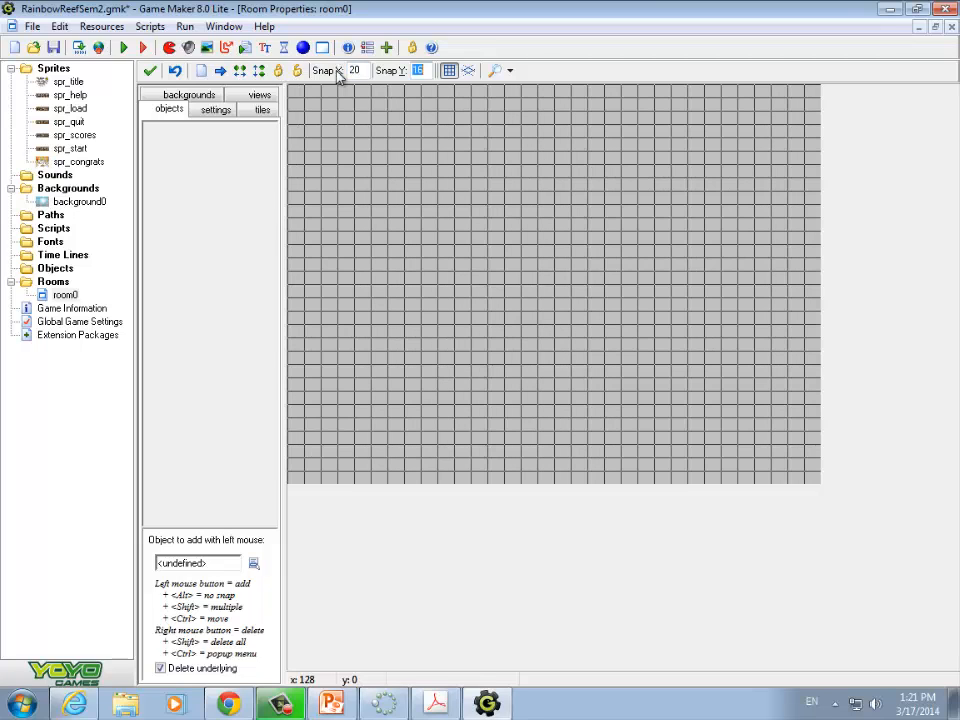
{"action": "type", "text": "20"}
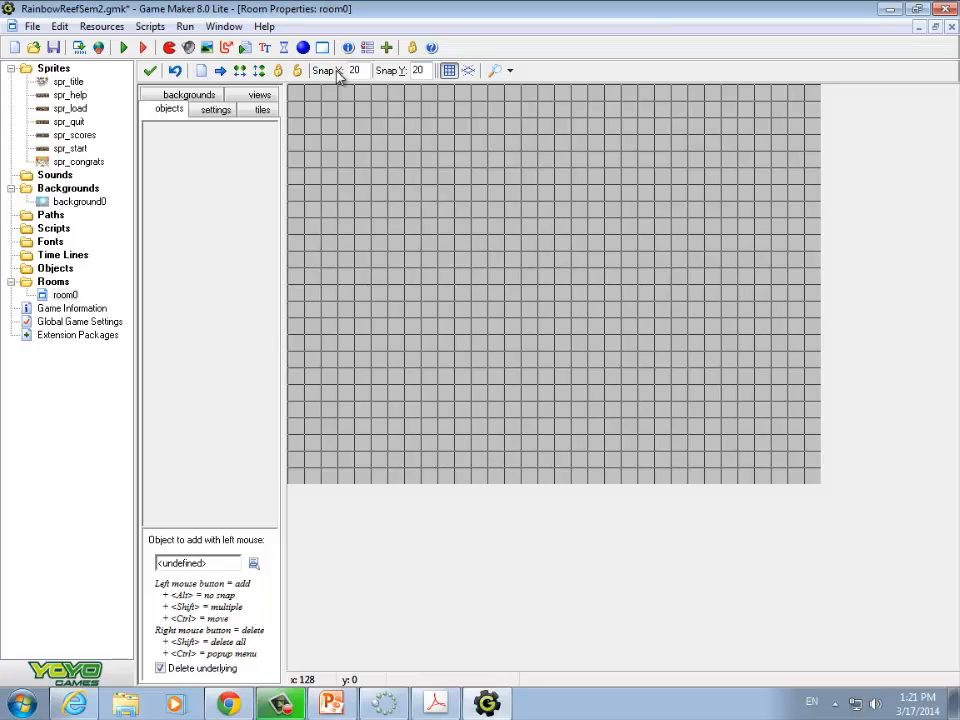
Assign background0 to the room's Background 0 slot and return to the room's object settings
{"action": "left_click", "coordinate": [182, 94]}
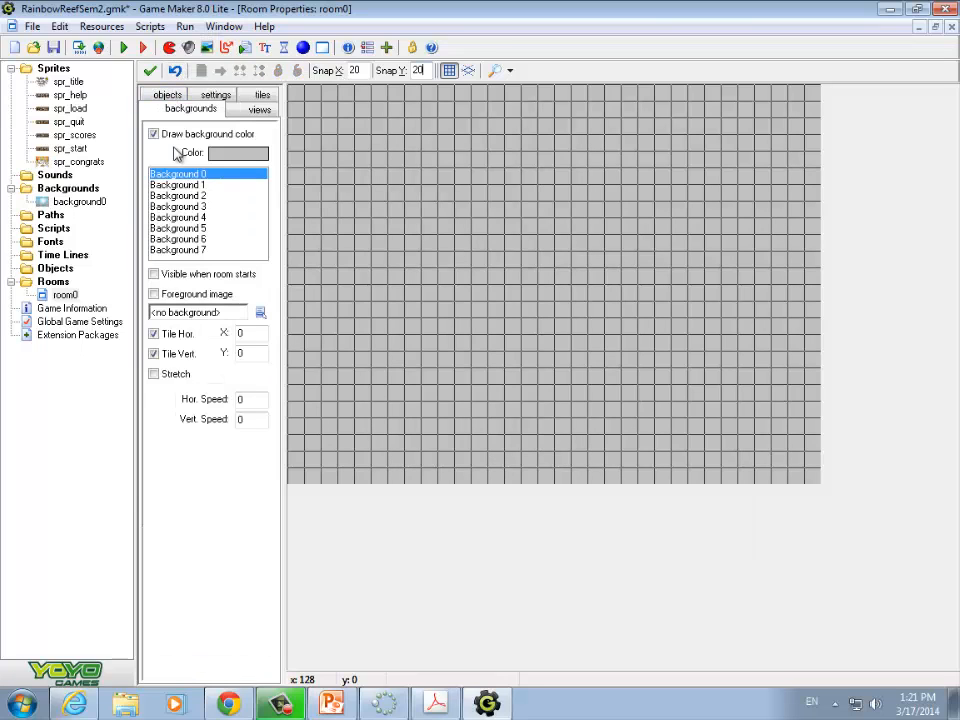
{"action": "left_click", "coordinate": [259, 314]}
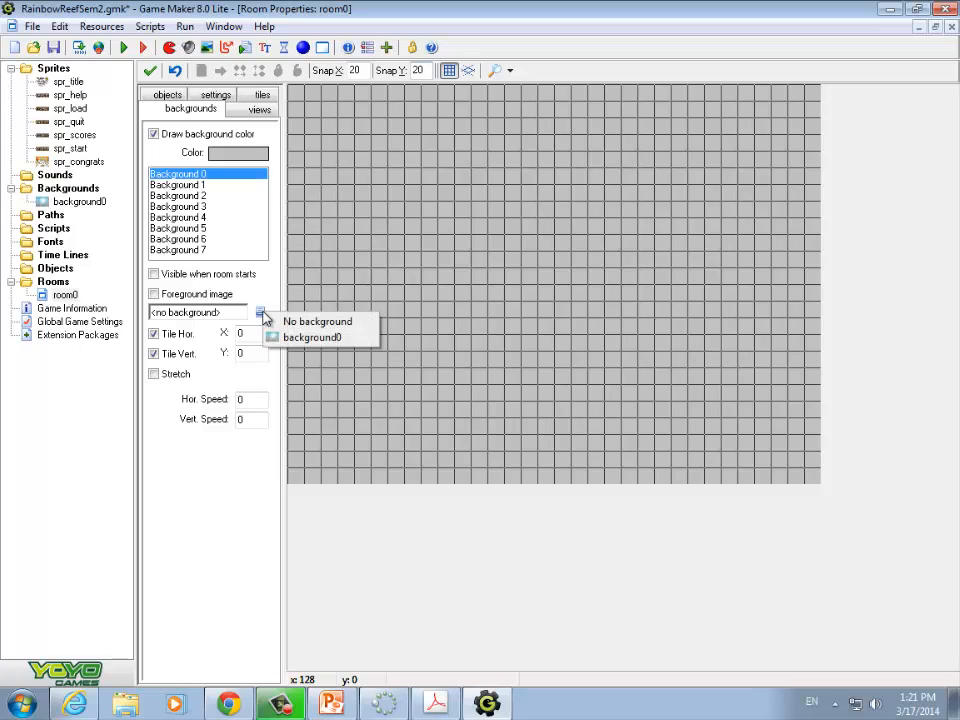
{"action": "left_click", "coordinate": [305, 338]}
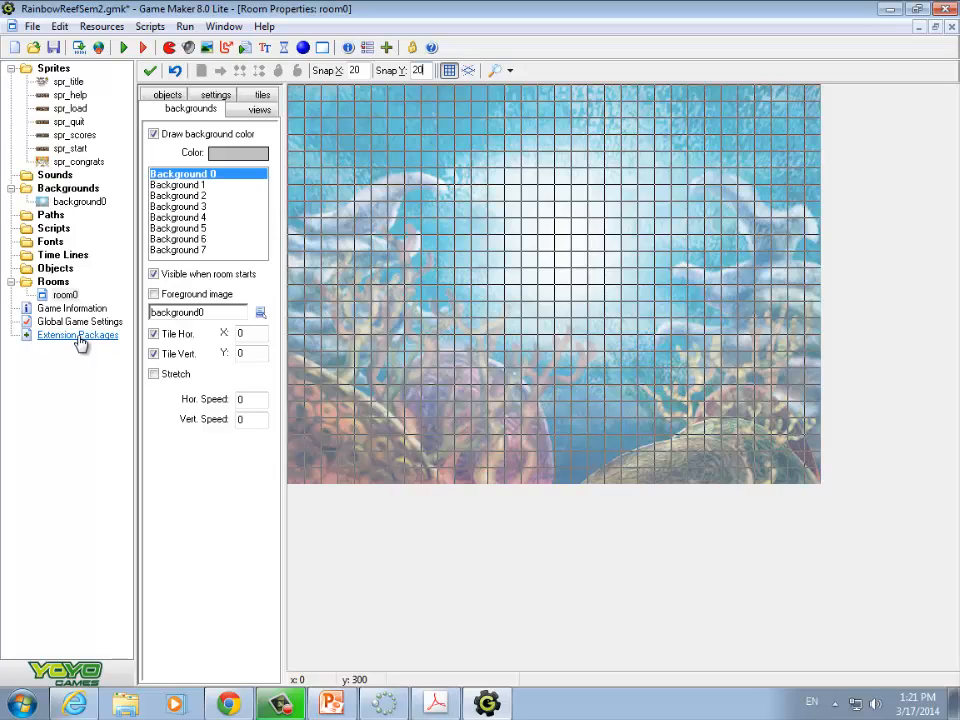
{"action": "left_click", "coordinate": [167, 94]}
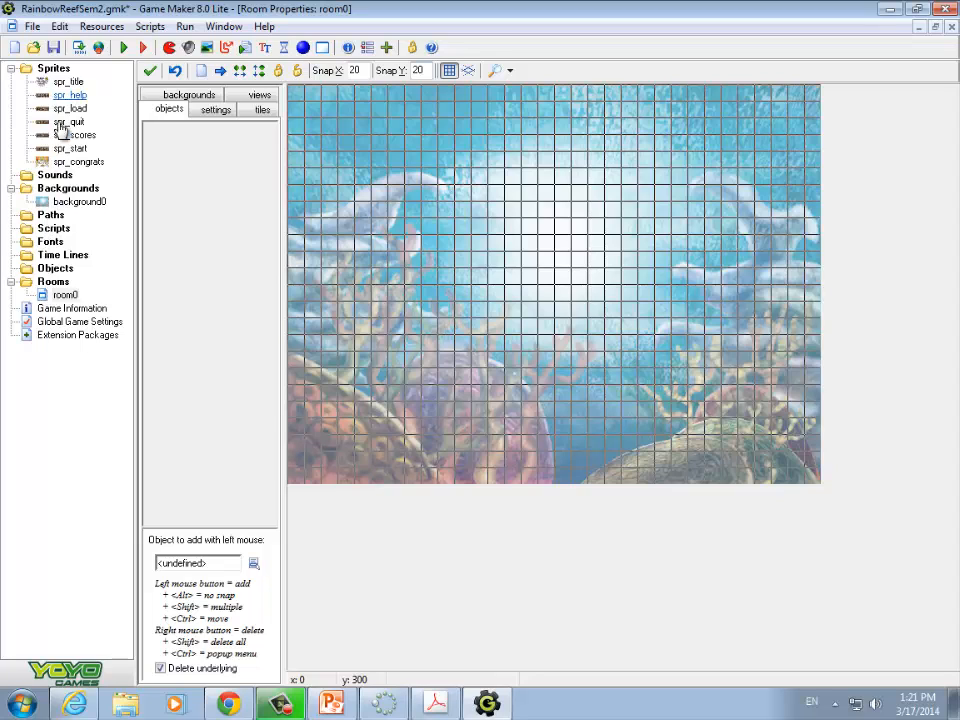
Create an object named obj_title and assign the spr_title sprite to it
{"action": "right_click", "coordinate": [57, 268]}
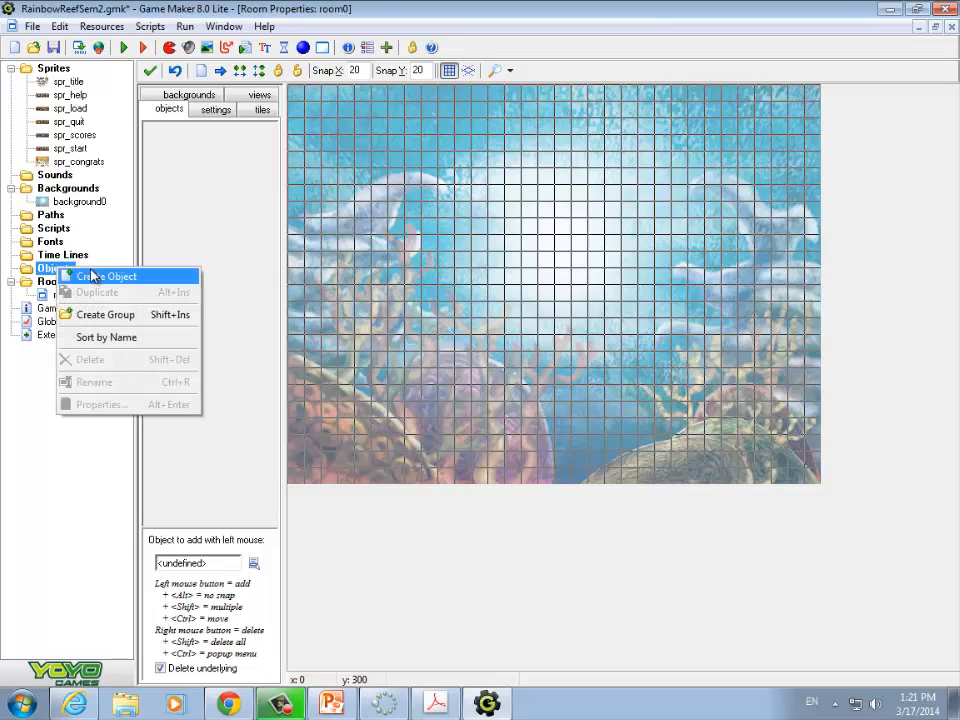
{"action": "left_click", "coordinate": [90, 276]}
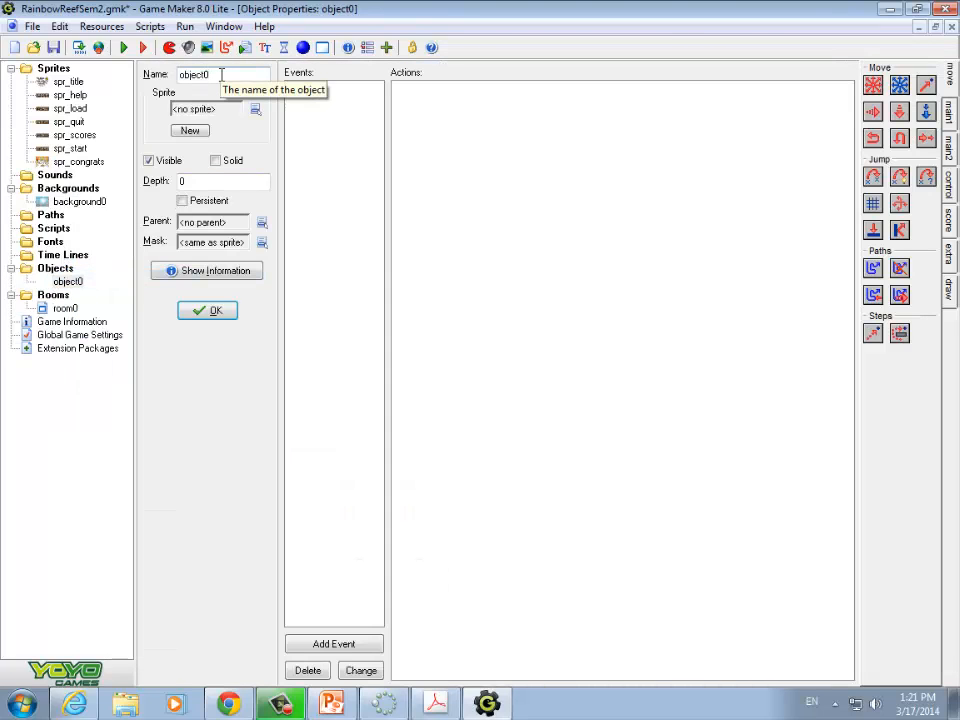
{"action": "key", "text": "BackSpace"}
{"action": "key", "text": "BackSpace"}
{"action": "key", "text": "BackSpace"}
{"action": "key", "text": "BackSpace"}
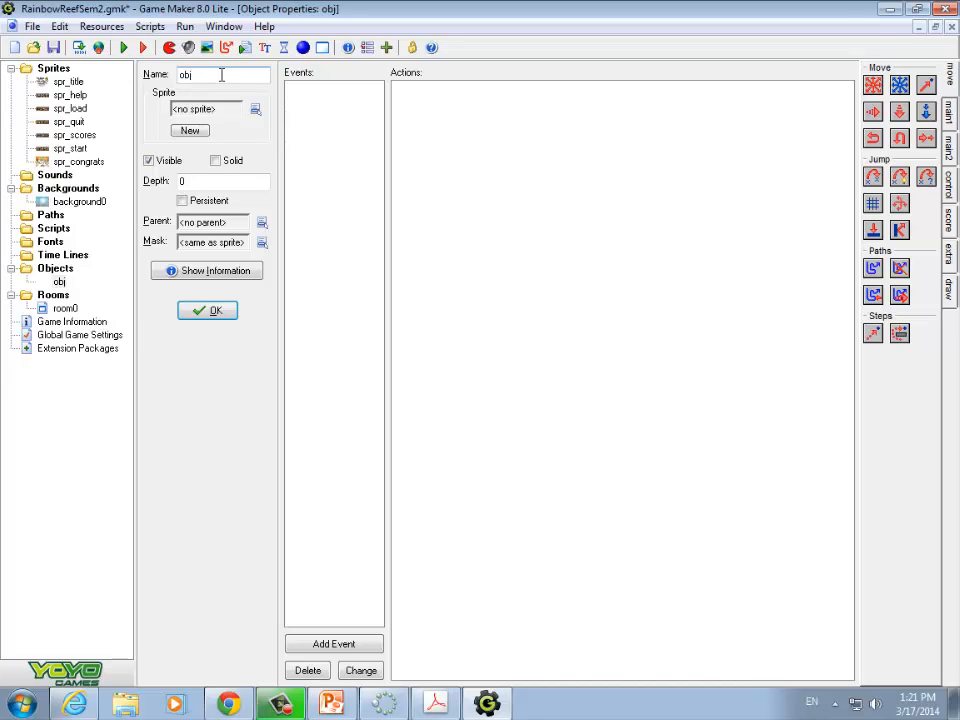
{"action": "type", "text": "_title"}
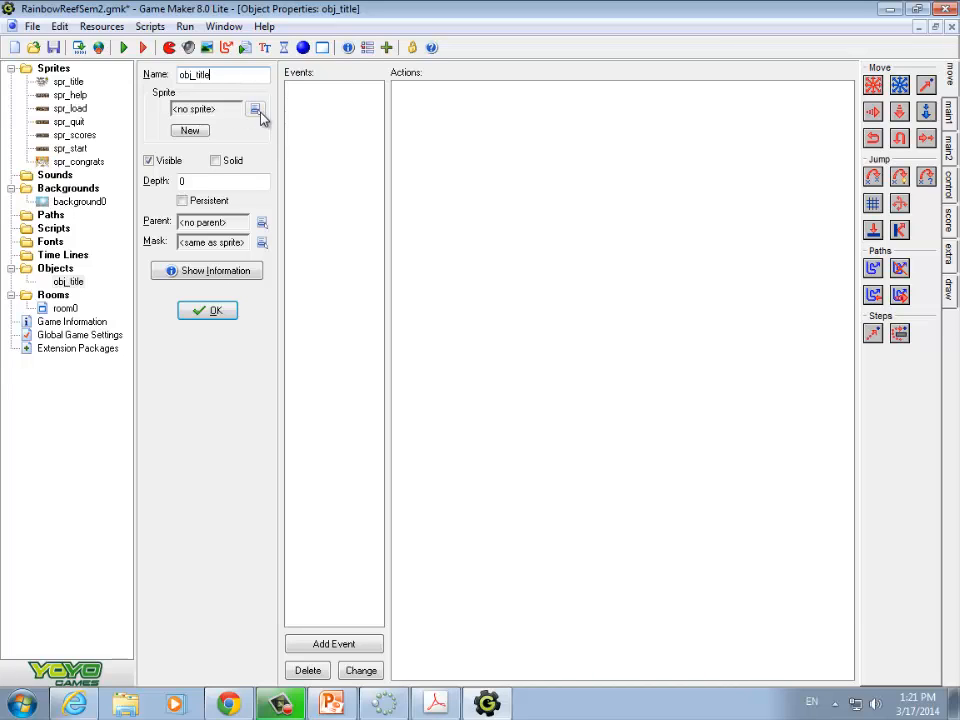
{"action": "left_click", "coordinate": [255, 109]}
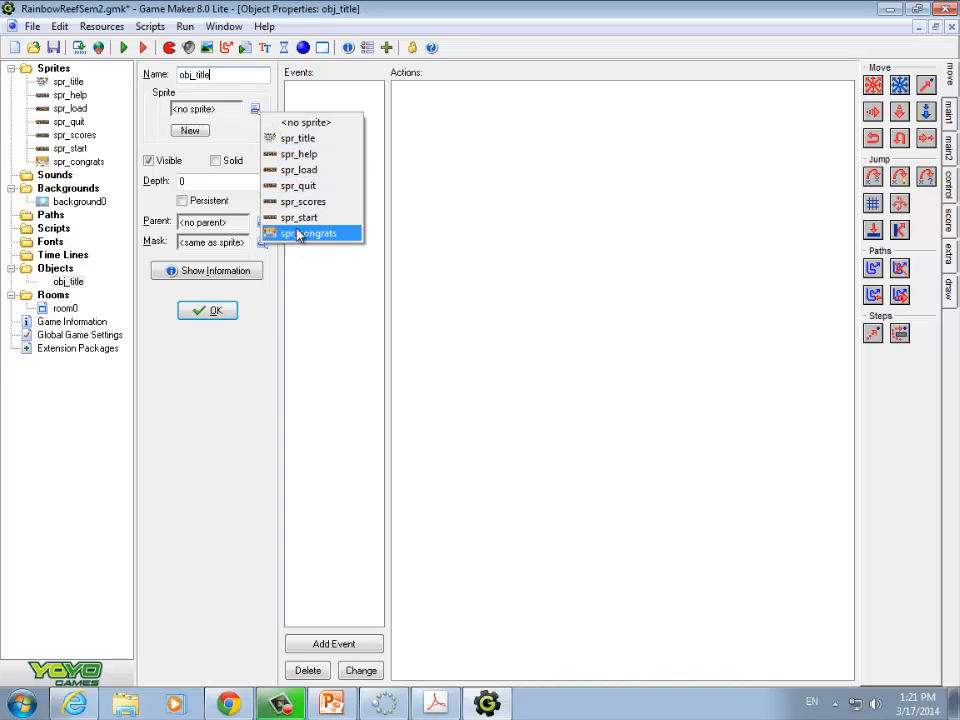
{"action": "left_click", "coordinate": [314, 139]}
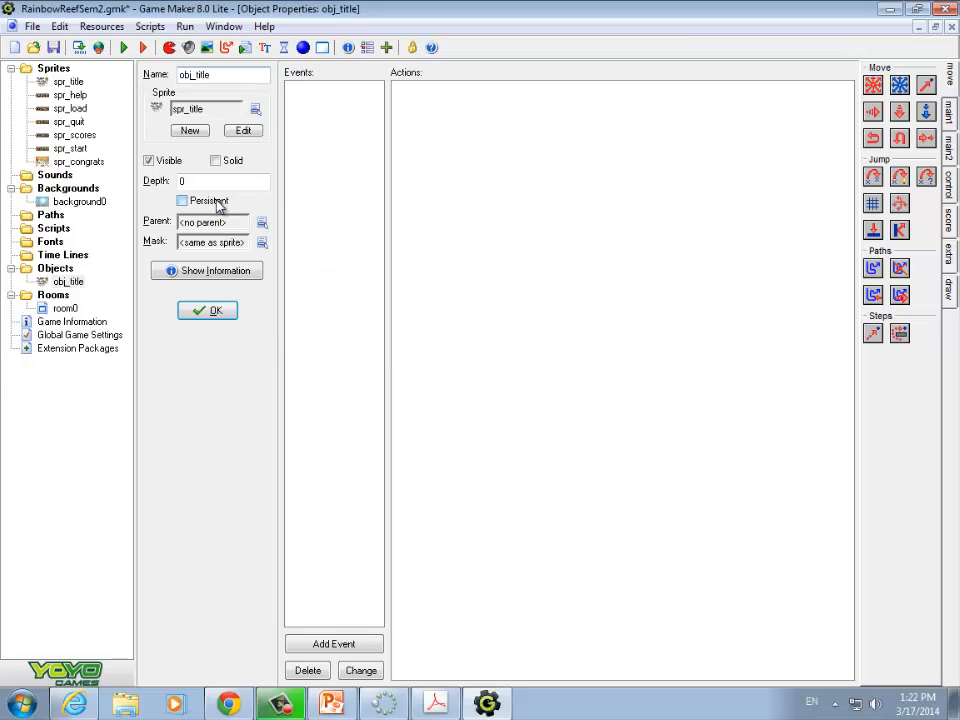
Add a Create event to obj_title with a Set Score action that sets the score to 0
{"action": "left_click", "coordinate": [323, 646]}
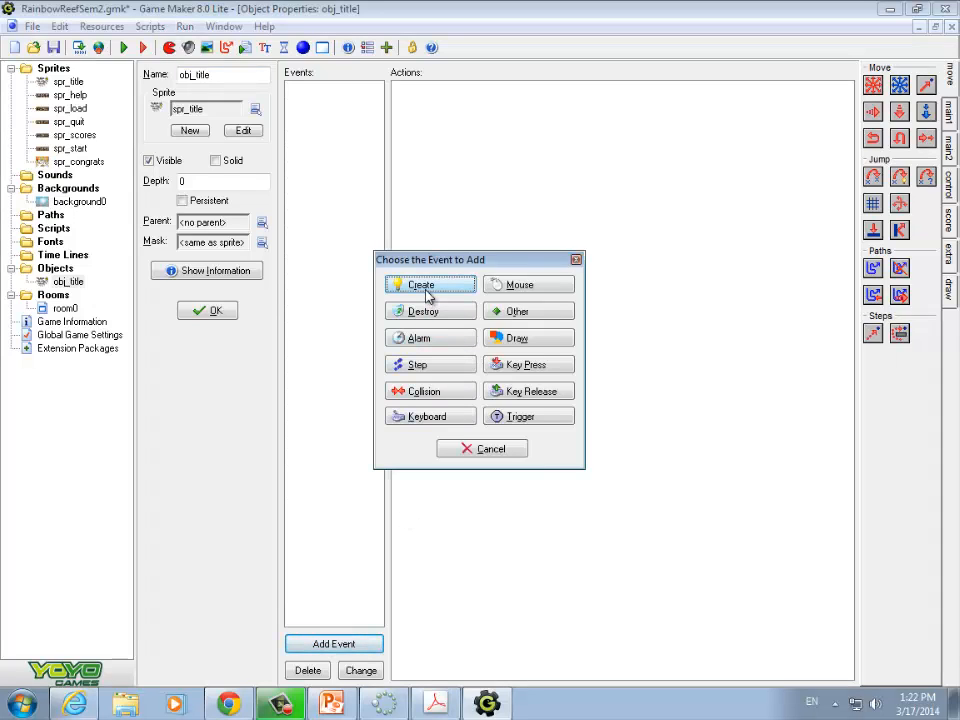
{"action": "left_click", "coordinate": [425, 287]}
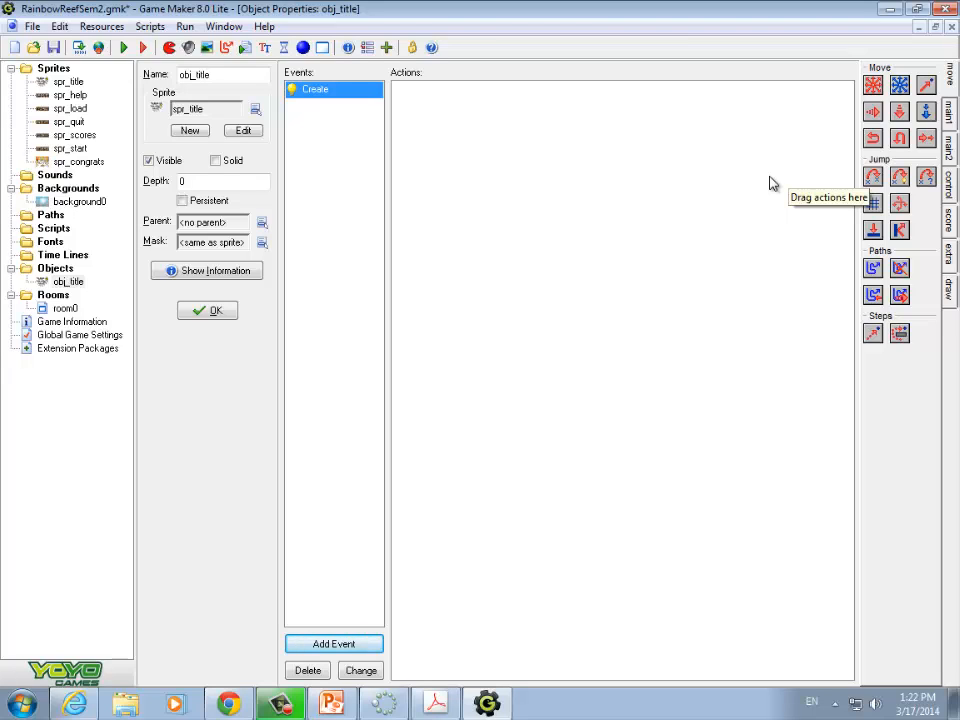
{"action": "left_click", "coordinate": [948, 218]}
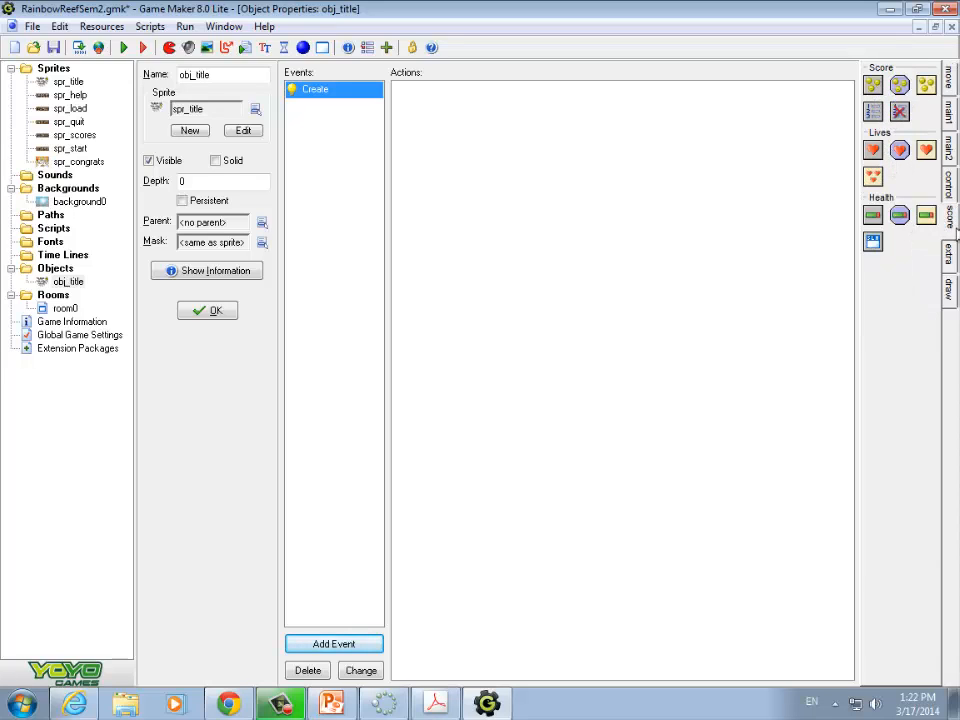
{"action": "left_click_drag", "start_coordinate": [872, 92], "coordinate": [460, 125]}
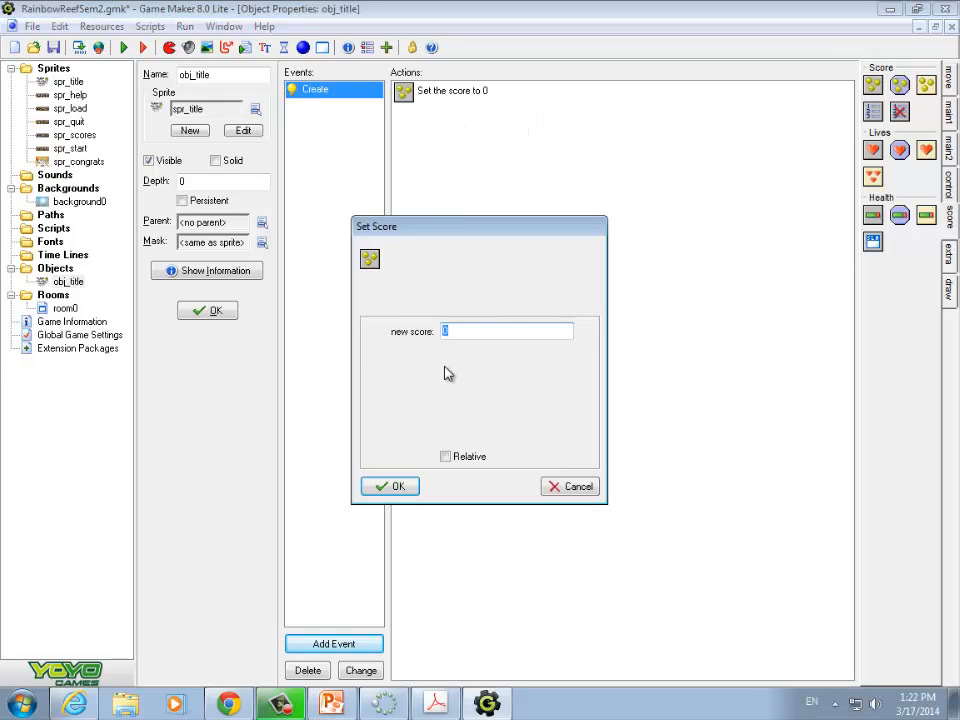
{"action": "left_click", "coordinate": [392, 487]}
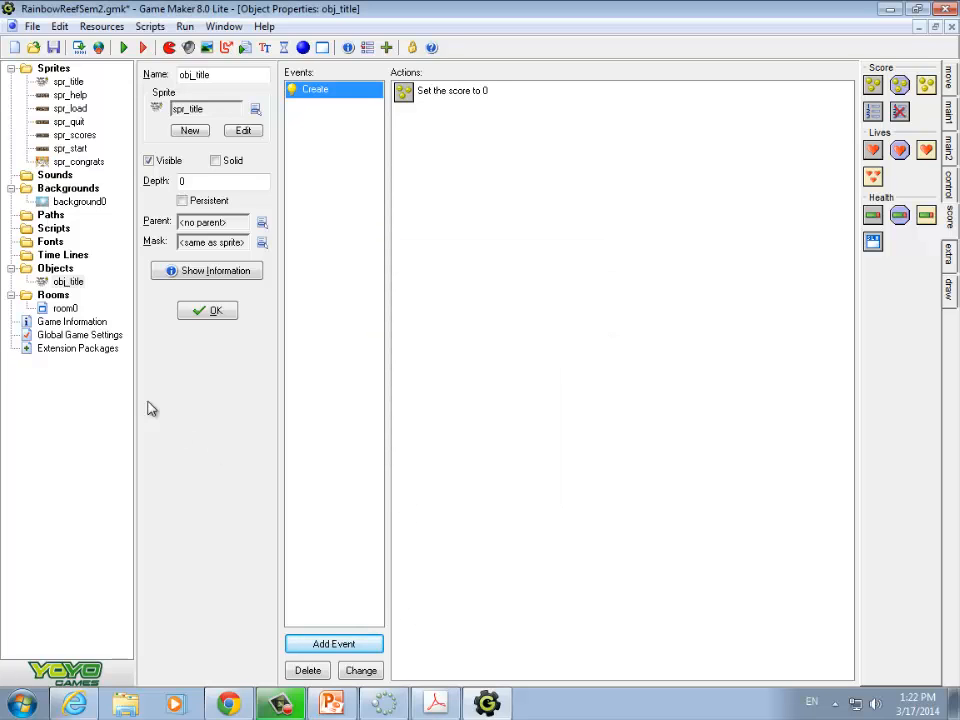
Place an obj_title instance in room0 so the title logo sits centred in the upper part of the room
{"action": "left_click", "coordinate": [60, 309]}
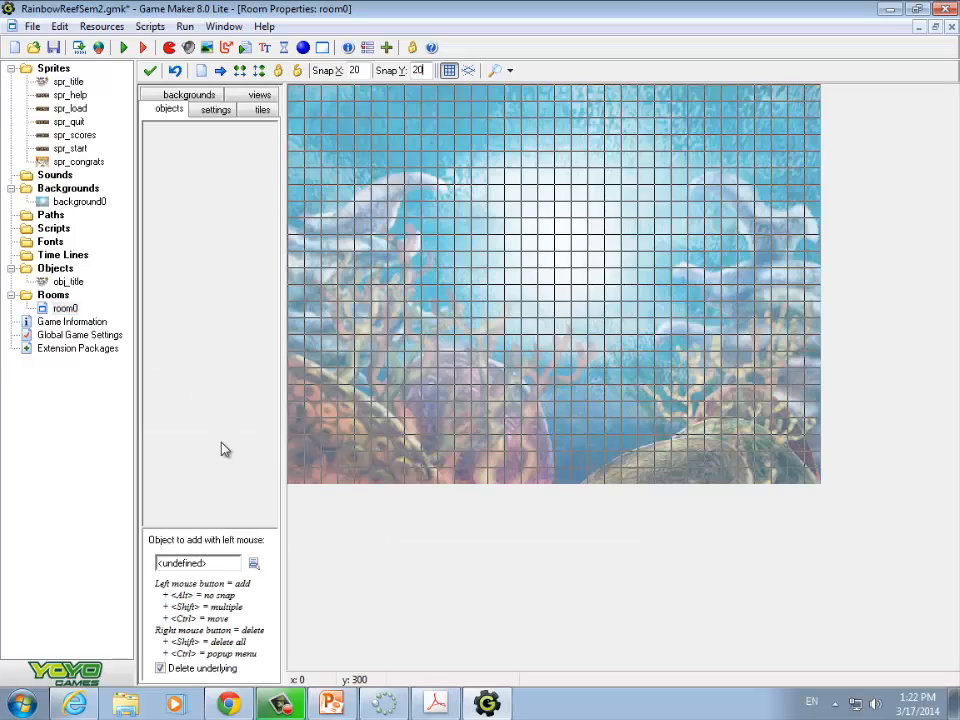
{"action": "left_click", "coordinate": [255, 565]}
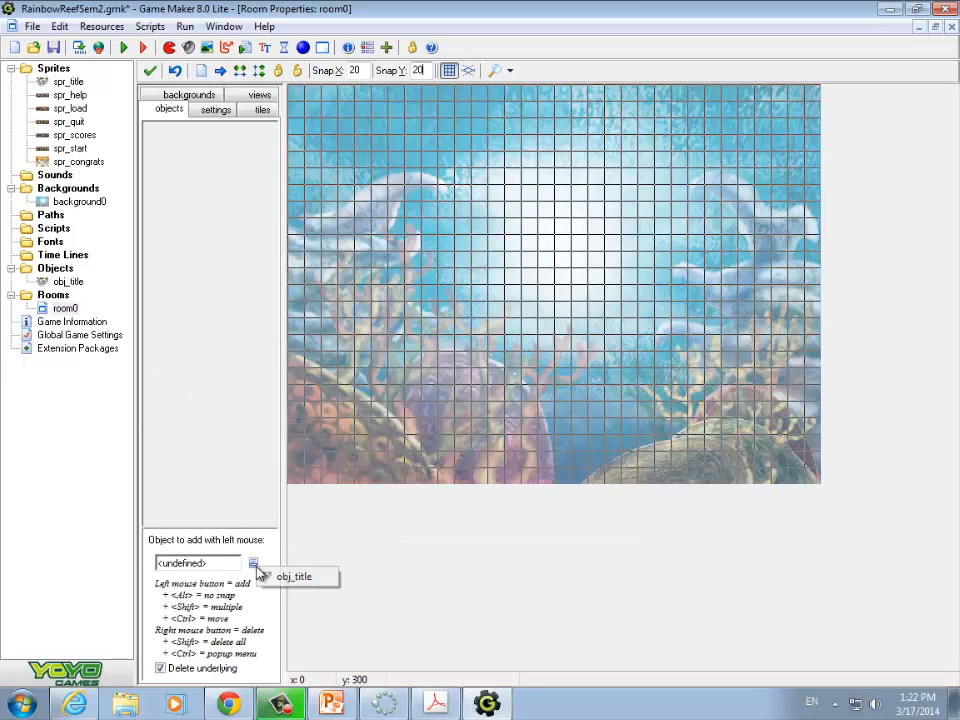
{"action": "left_click", "coordinate": [298, 576]}
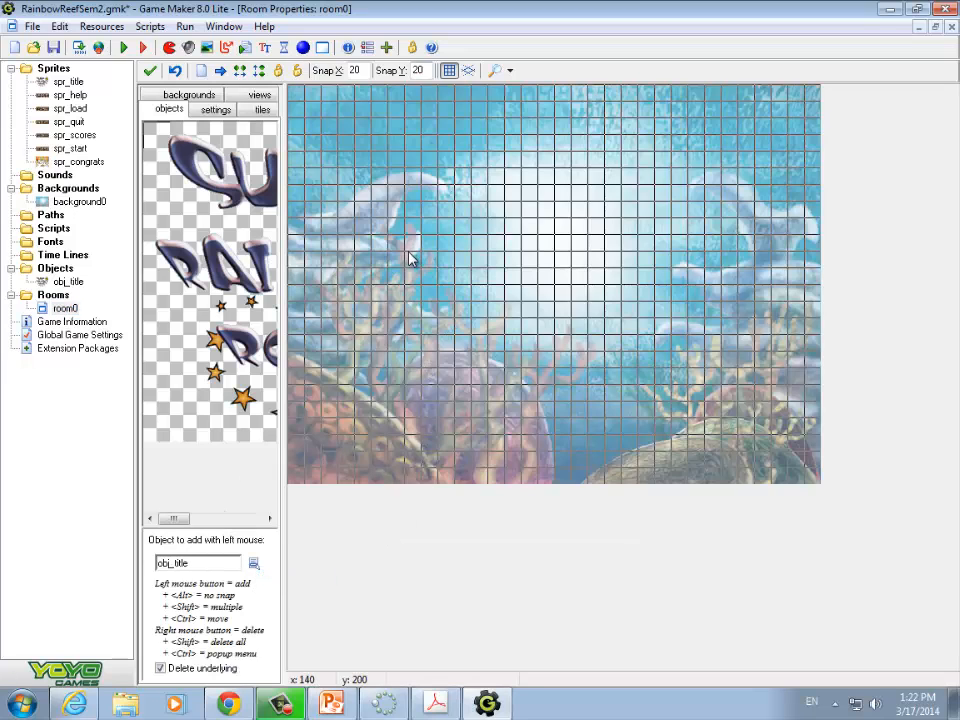
{"action": "left_click_drag", "start_coordinate": [411, 257], "coordinate": [369, 121]}
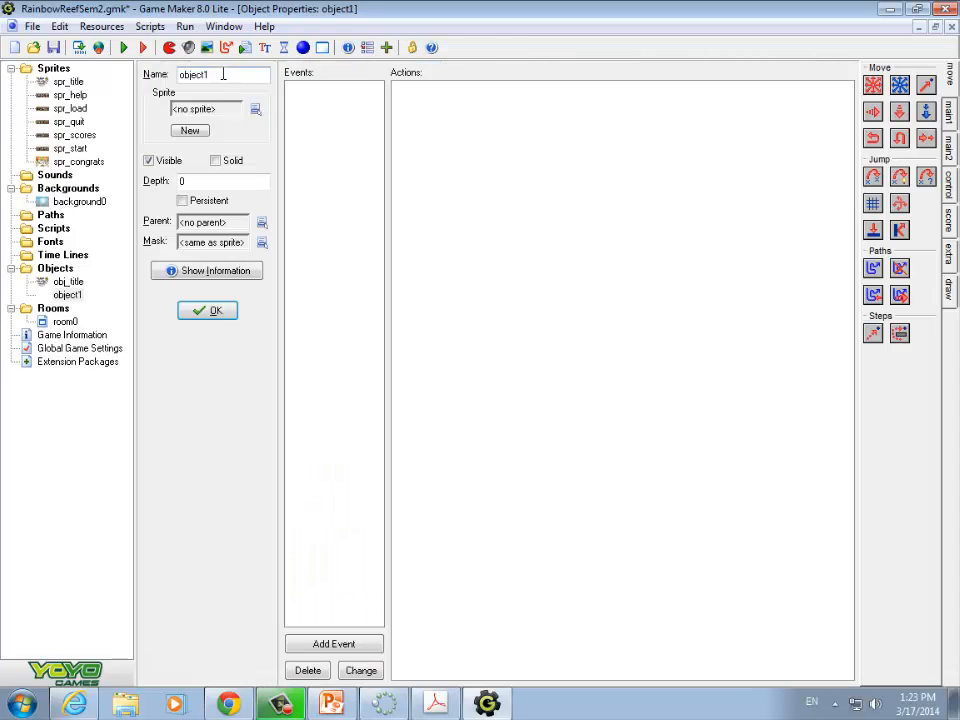
Rename the new object to obj_start and assign the spr_start sprite to it
{"action": "key", "text": "BackSpace"}
{"action": "key", "text": "BackSpace"}
{"action": "key", "text": "BackSpace"}
{"action": "key", "text": "BackSpace"}
{"action": "key", "text": "BackSpace"}
{"action": "key", "text": "BackSpace"}
{"action": "key", "text": "BackSpace"}
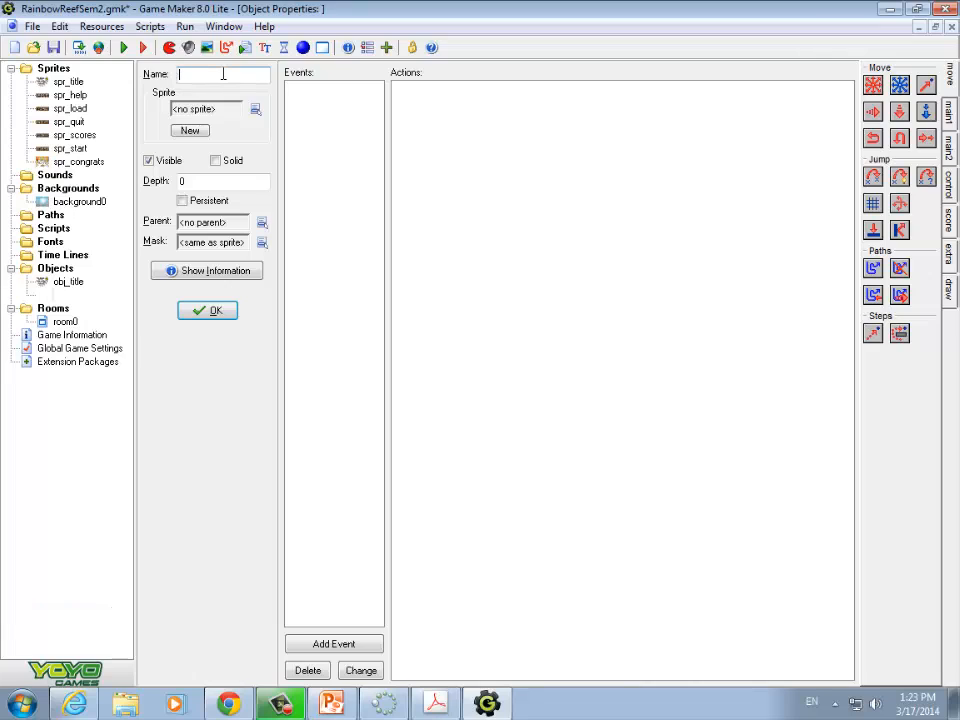
{"action": "type", "text": "obj_start"}
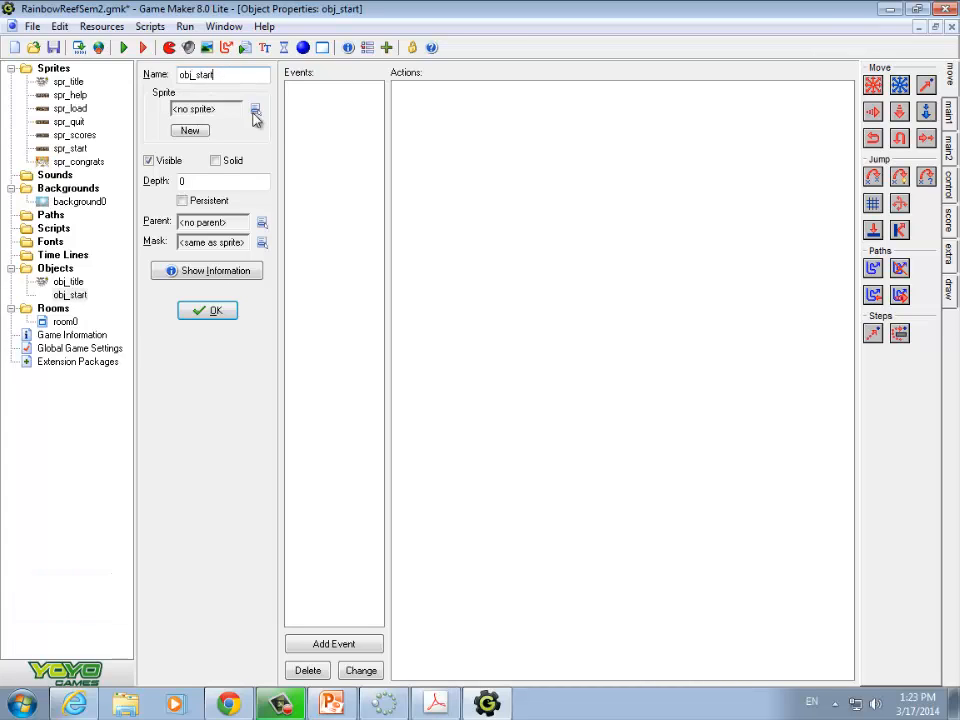
{"action": "left_click", "coordinate": [255, 109]}
{"action": "left_click", "coordinate": [331, 225]}
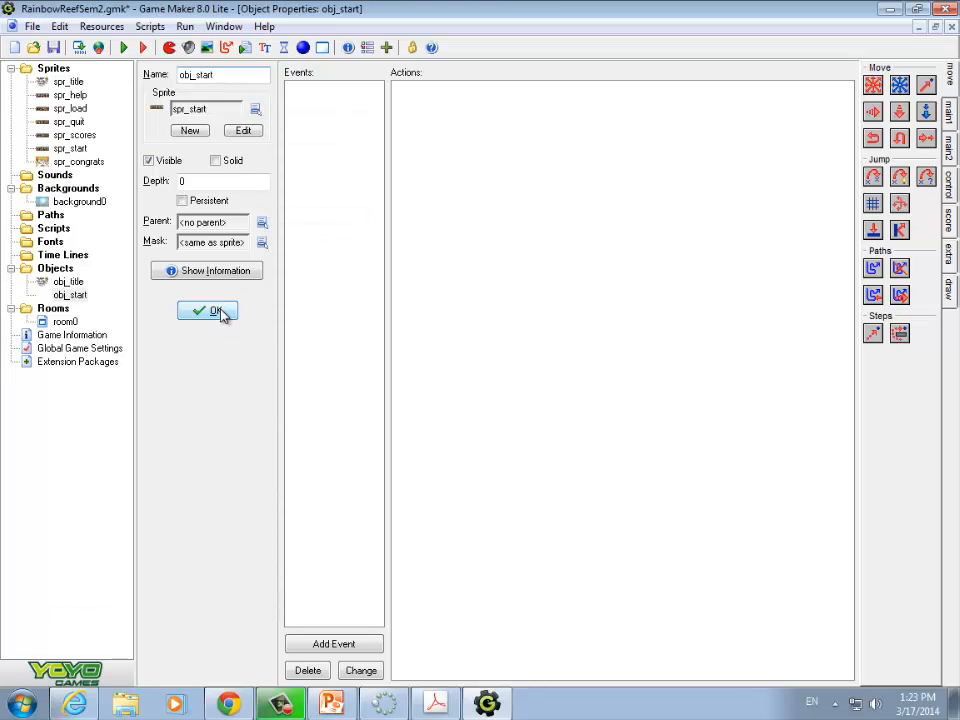
{"action": "left_click", "coordinate": [218, 312]}
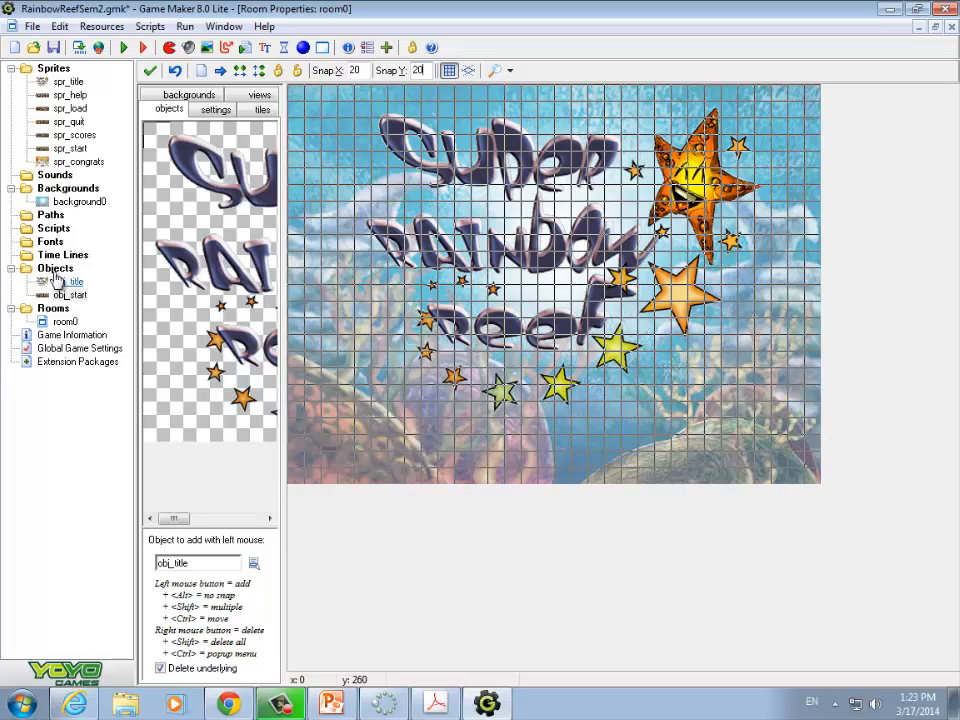
Create an object named obj_load with the spr_load sprite and return to room0
{"action": "right_click", "coordinate": [52, 268]}
{"action": "left_click", "coordinate": [84, 275]}
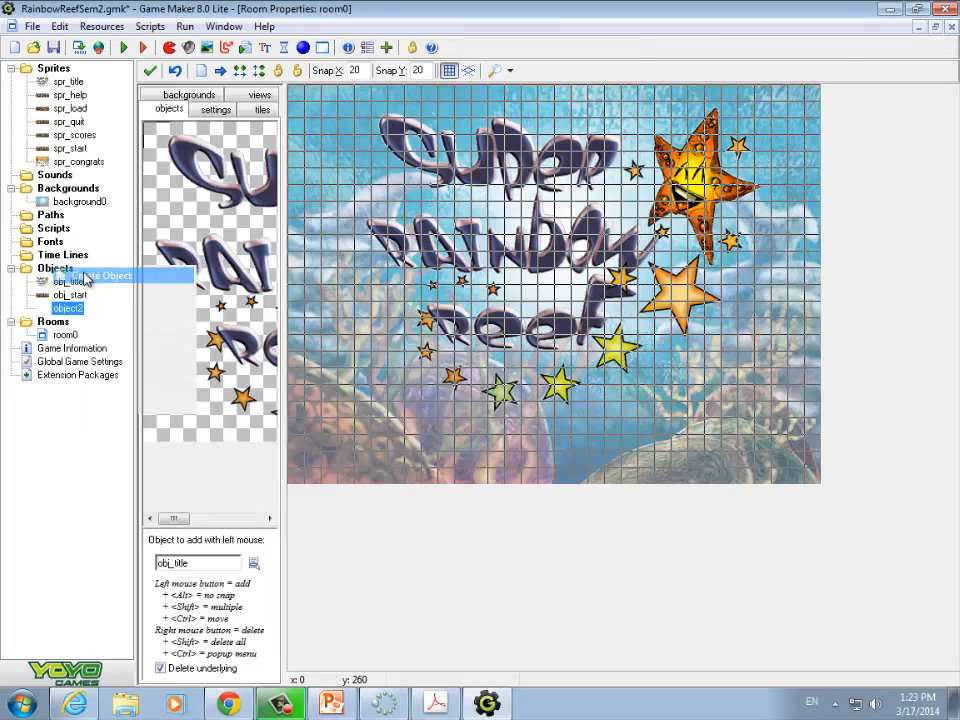
{"action": "key", "text": "BackSpace"}
{"action": "key", "text": "BackSpace"}
{"action": "key", "text": "BackSpace"}
{"action": "key", "text": "BackSpace"}
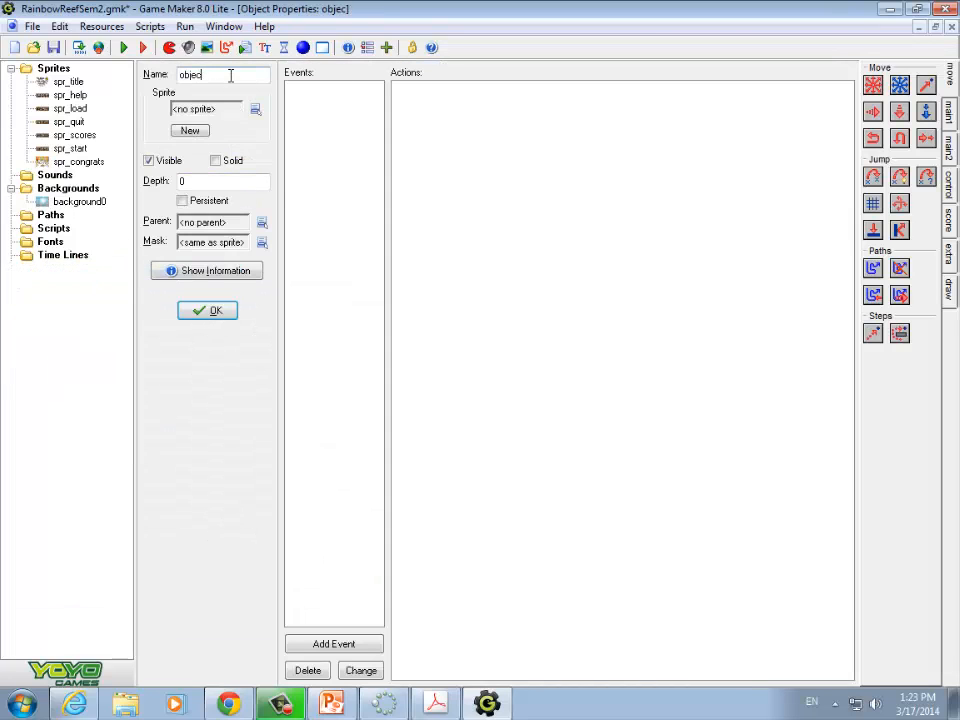
{"action": "type", "text": "_load"}
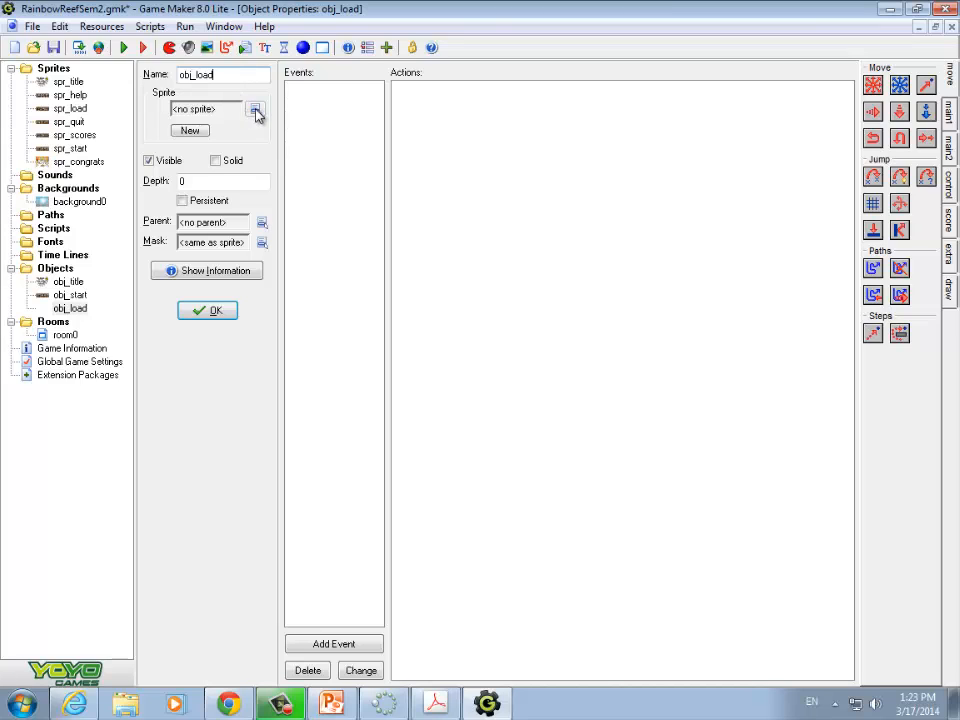
{"action": "left_click", "coordinate": [255, 109]}
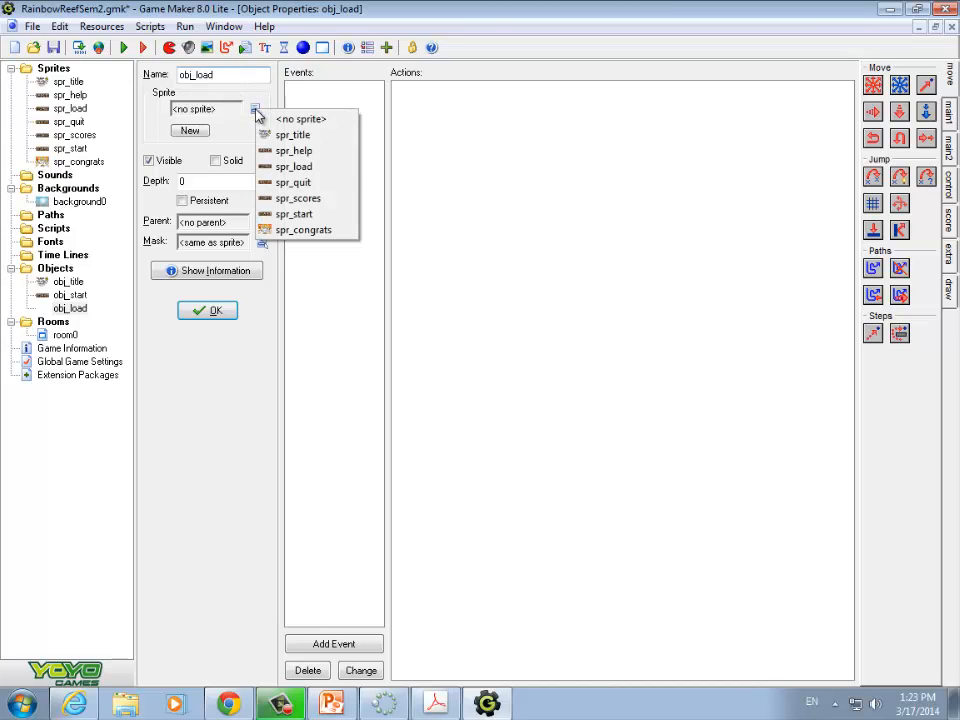
{"action": "left_click", "coordinate": [287, 166]}
{"action": "left_click", "coordinate": [214, 311]}
{"action": "double_click", "coordinate": [66, 334]}
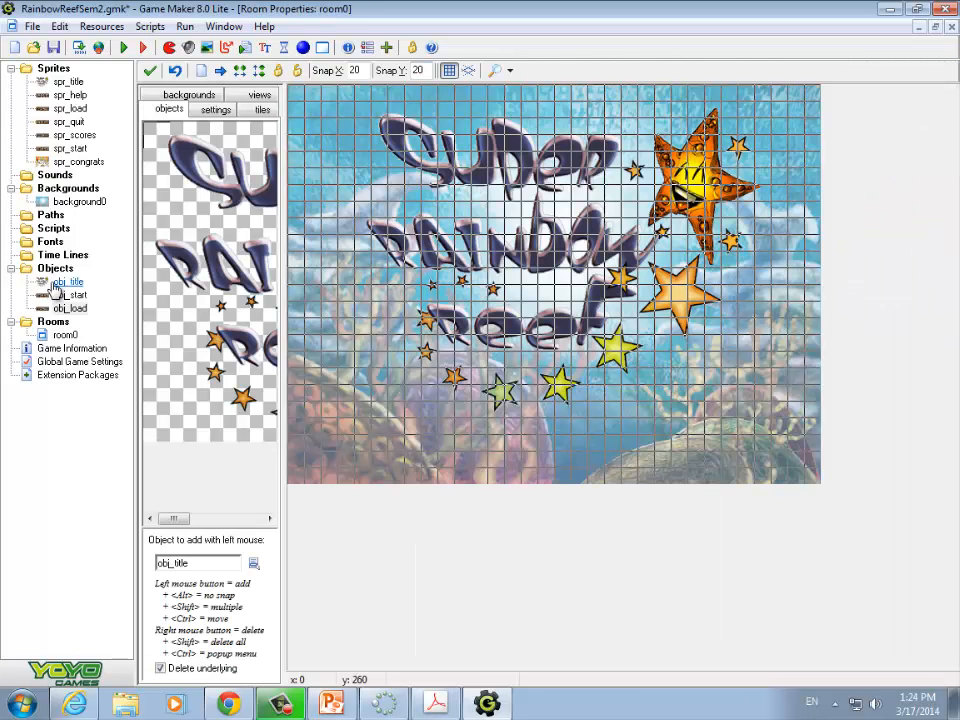
Create an object named obj_help and assign the spr_help sprite to it
{"action": "right_click", "coordinate": [55, 269]}
{"action": "left_click", "coordinate": [70, 280]}
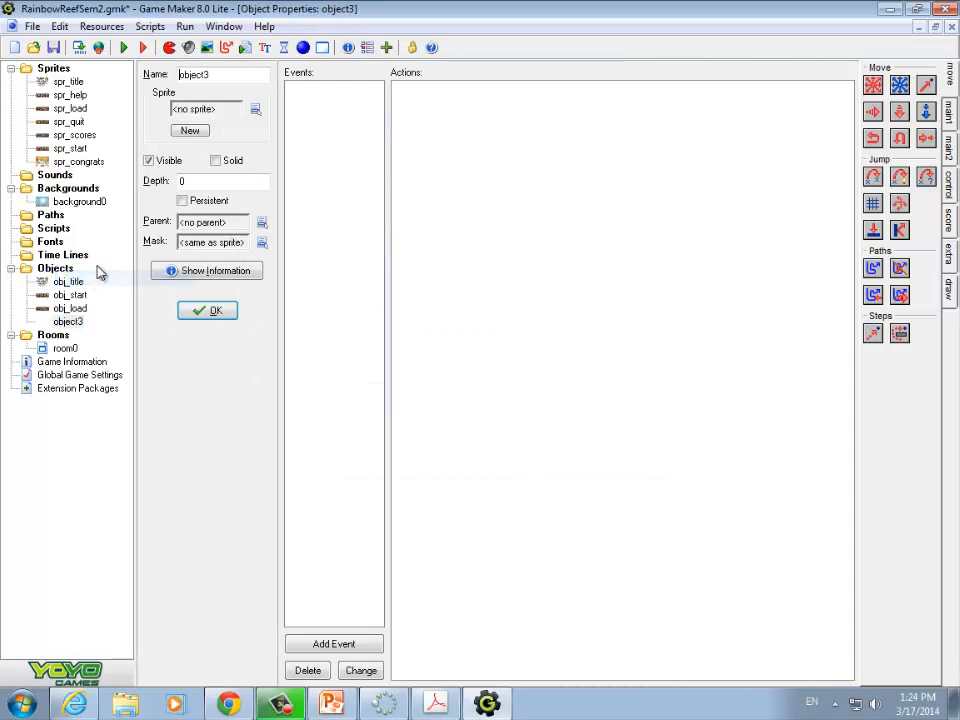
{"action": "key", "text": "BackSpace"}
{"action": "key", "text": "BackSpace"}
{"action": "key", "text": "BackSpace"}
{"action": "key", "text": "BackSpace"}
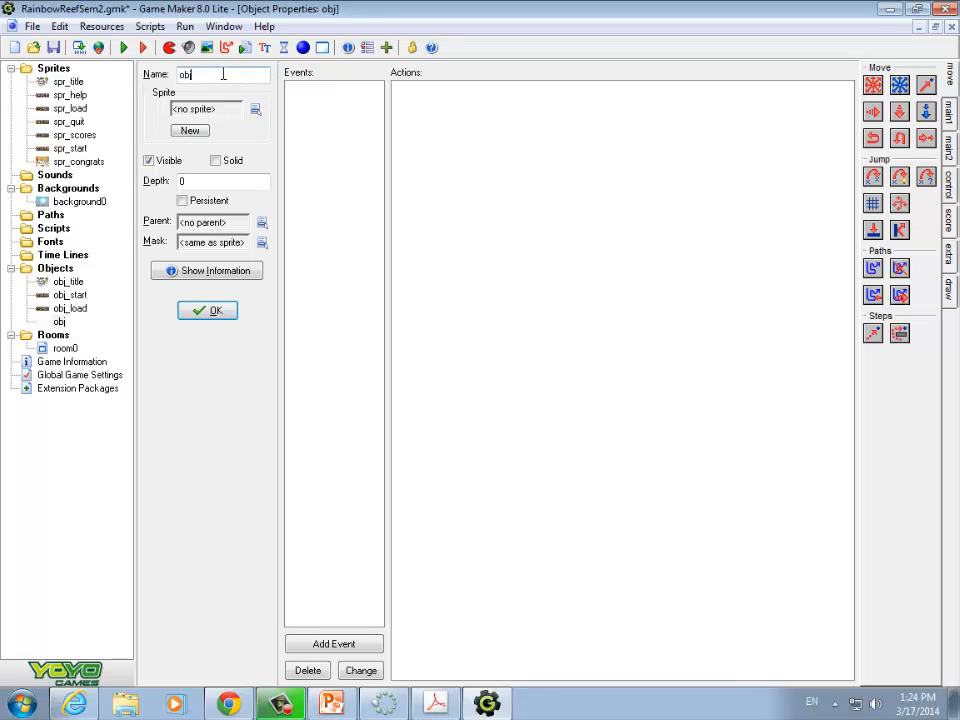
{"action": "type", "text": "_help"}
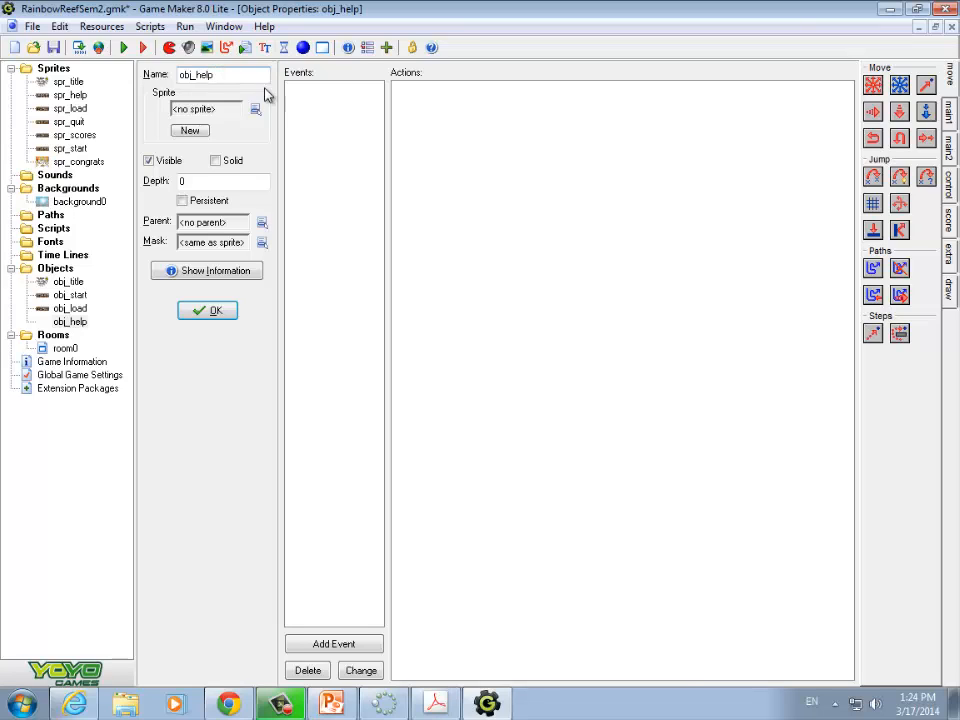
{"action": "left_click", "coordinate": [255, 110]}
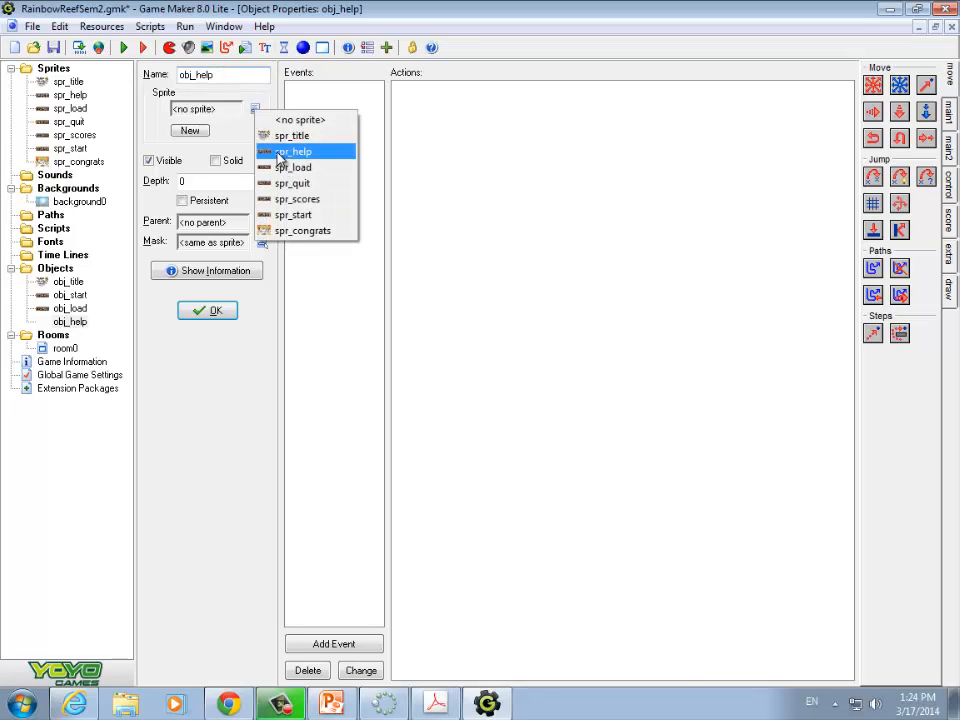
{"action": "left_click", "coordinate": [268, 151]}
{"action": "left_click", "coordinate": [12, 335]}
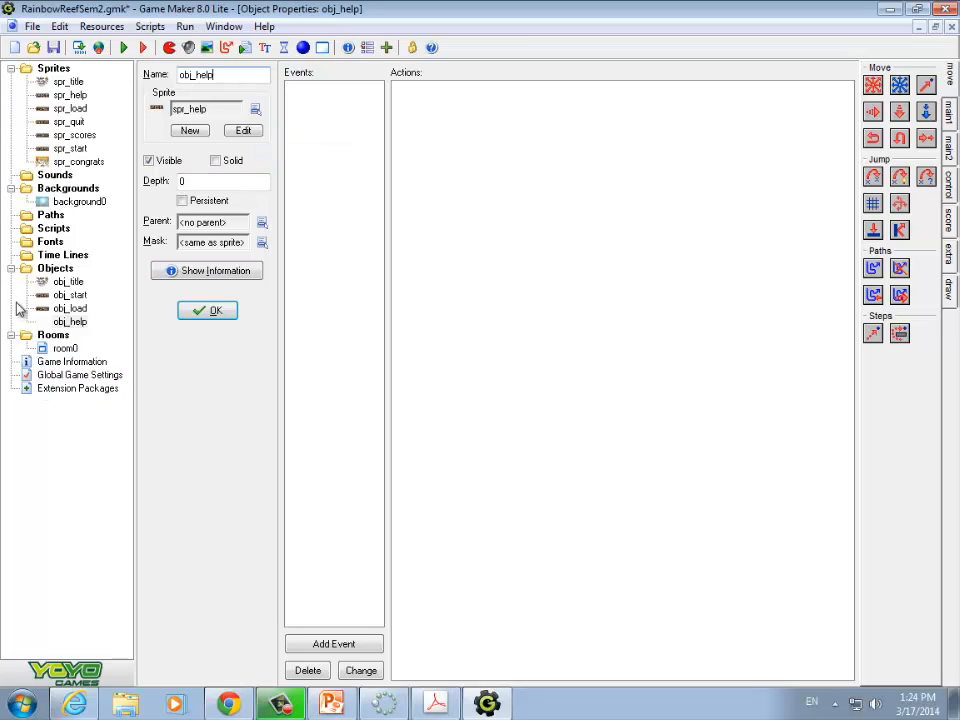
{"action": "left_click", "coordinate": [212, 311]}
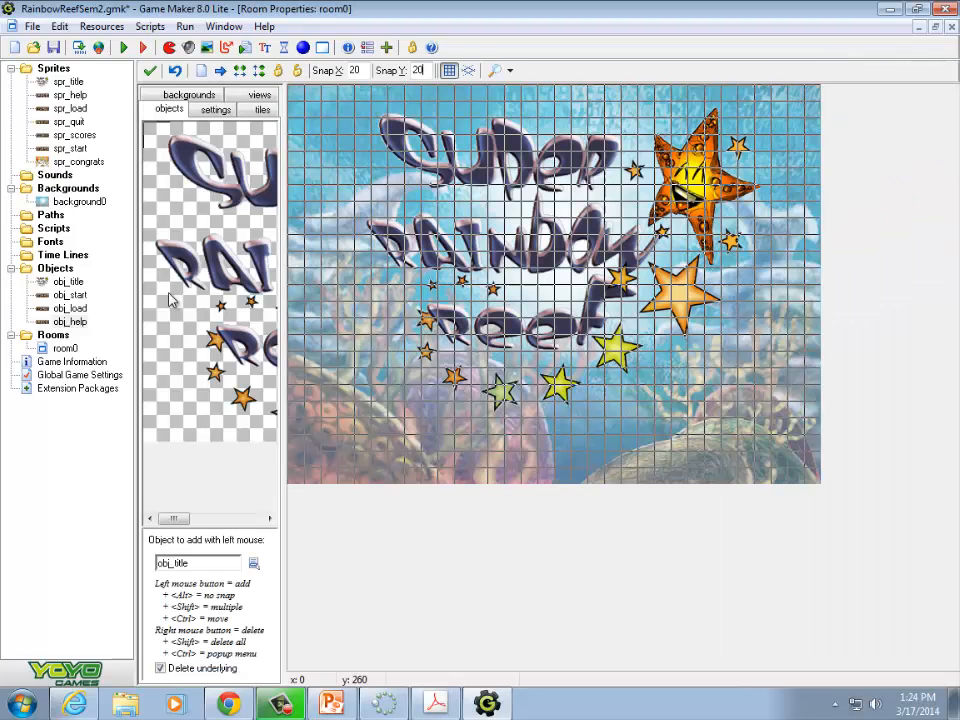
Create an object named obj_quit and assign the spr_quit sprite to it
{"action": "left_click", "coordinate": [55, 70]}
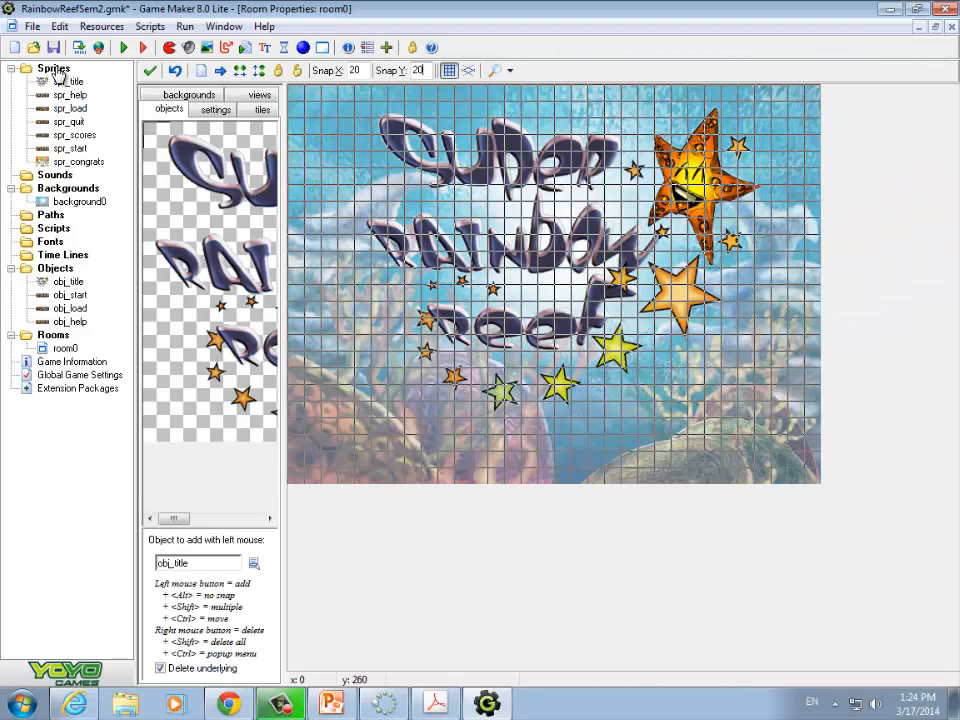
{"action": "left_click", "coordinate": [48, 270]}
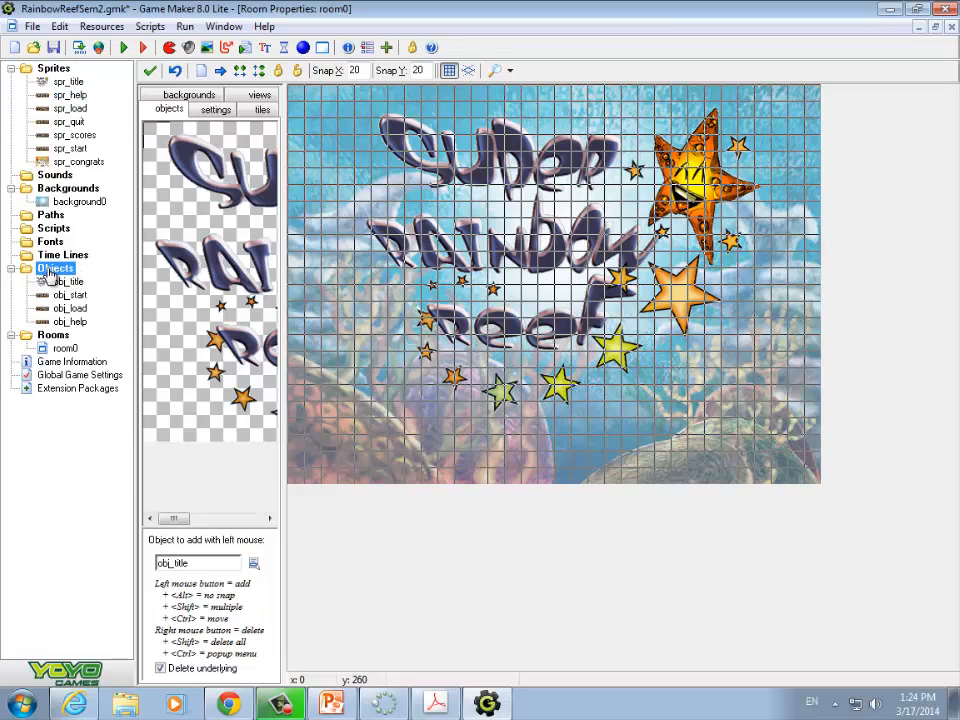
{"action": "right_click", "coordinate": [52, 270]}
{"action": "left_click", "coordinate": [110, 279]}
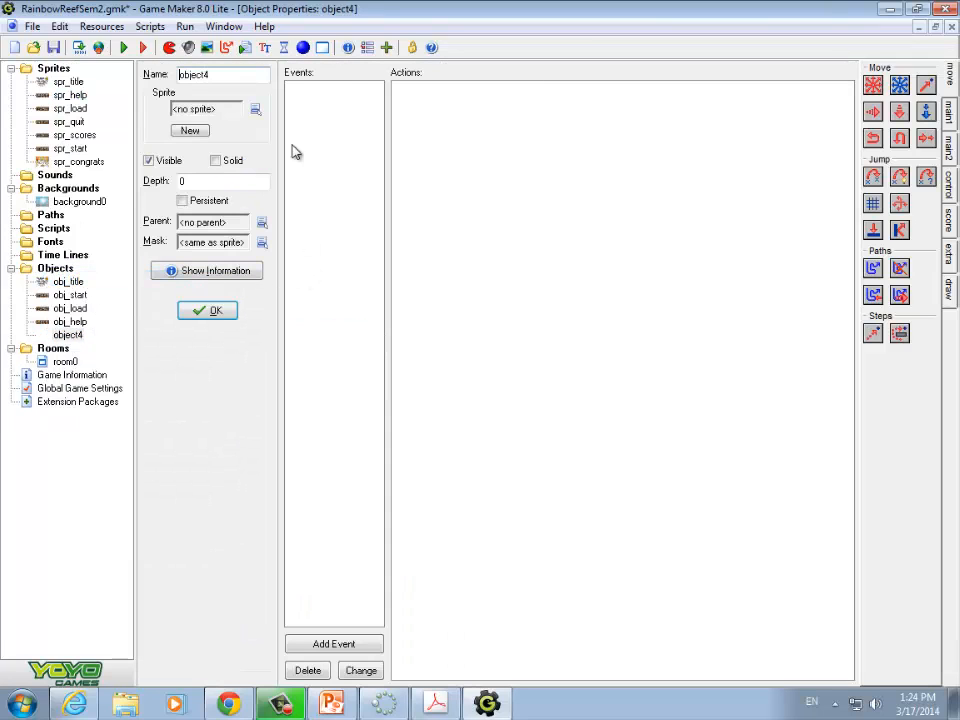
{"action": "left_click", "coordinate": [234, 73]}
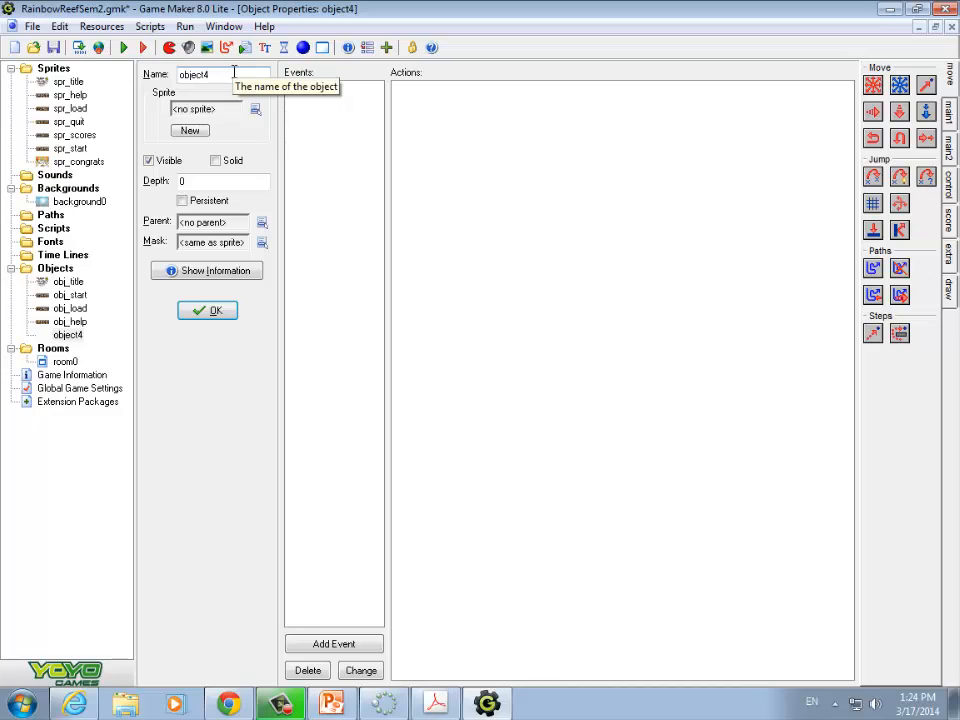
{"action": "key", "text": "BackSpace"}
{"action": "key", "text": "BackSpace"}
{"action": "key", "text": "BackSpace"}
{"action": "key", "text": "BackSpace"}
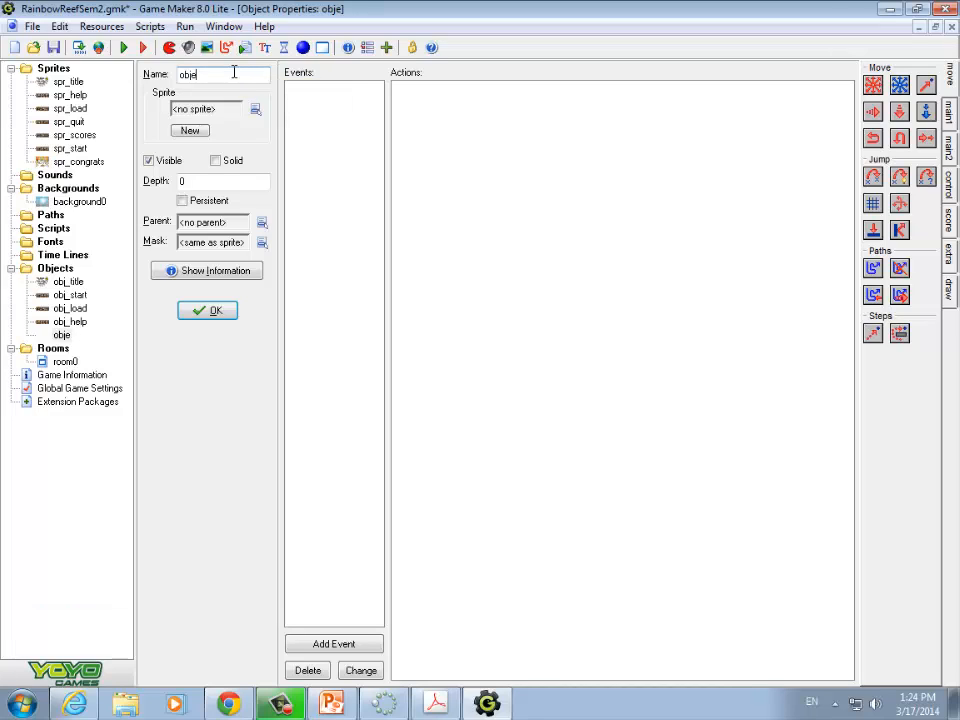
{"action": "type", "text": "_quit"}
{"action": "left_click", "coordinate": [255, 110]}
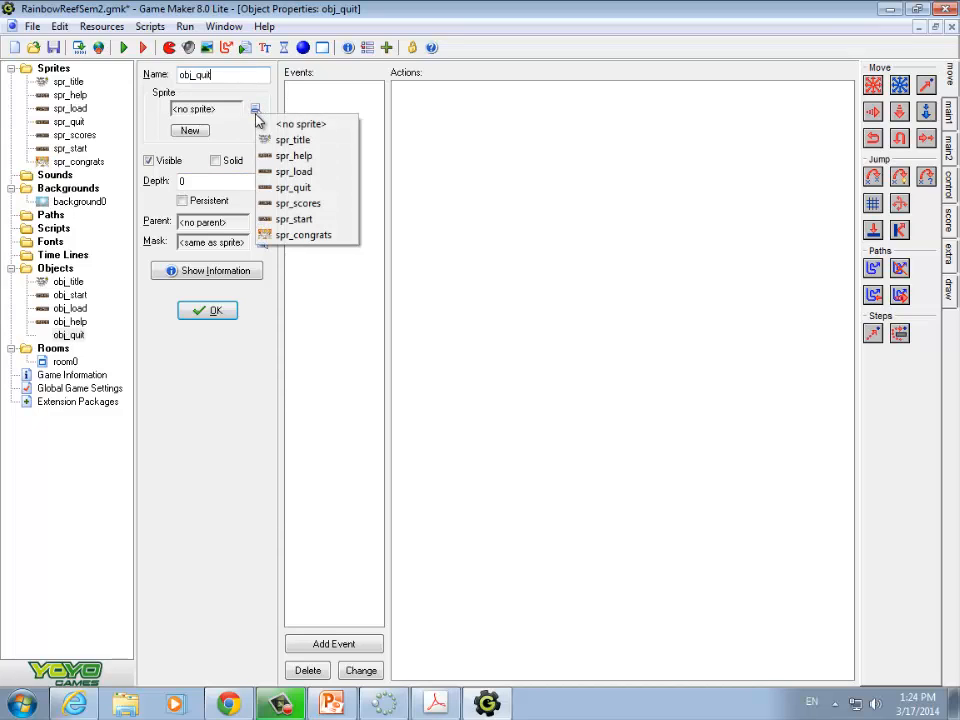
{"action": "left_click", "coordinate": [290, 187]}
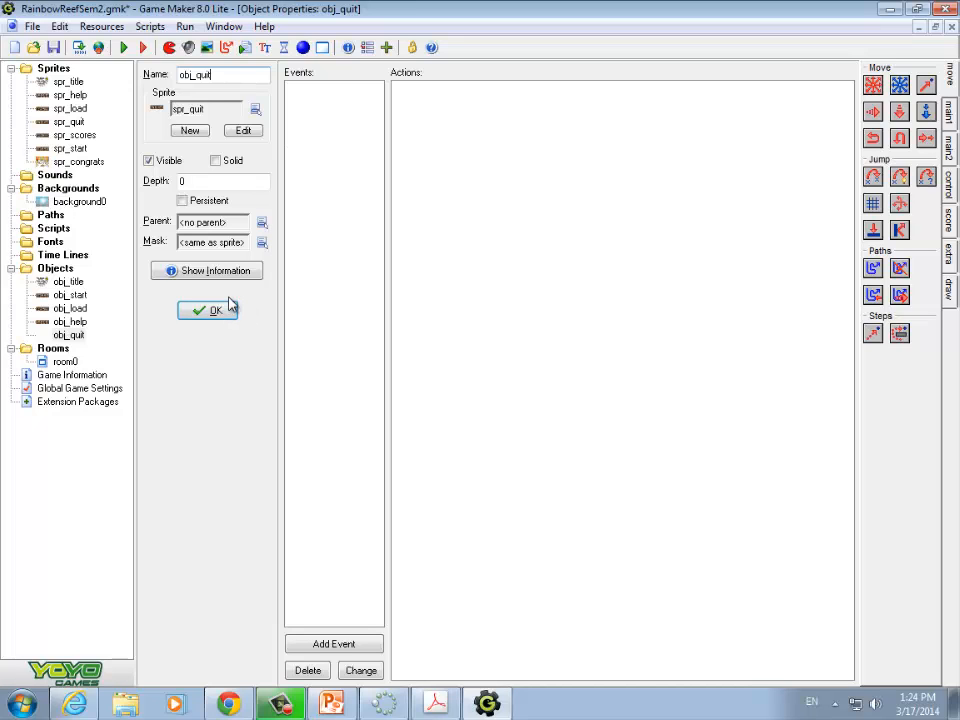
{"action": "left_click", "coordinate": [215, 311]}
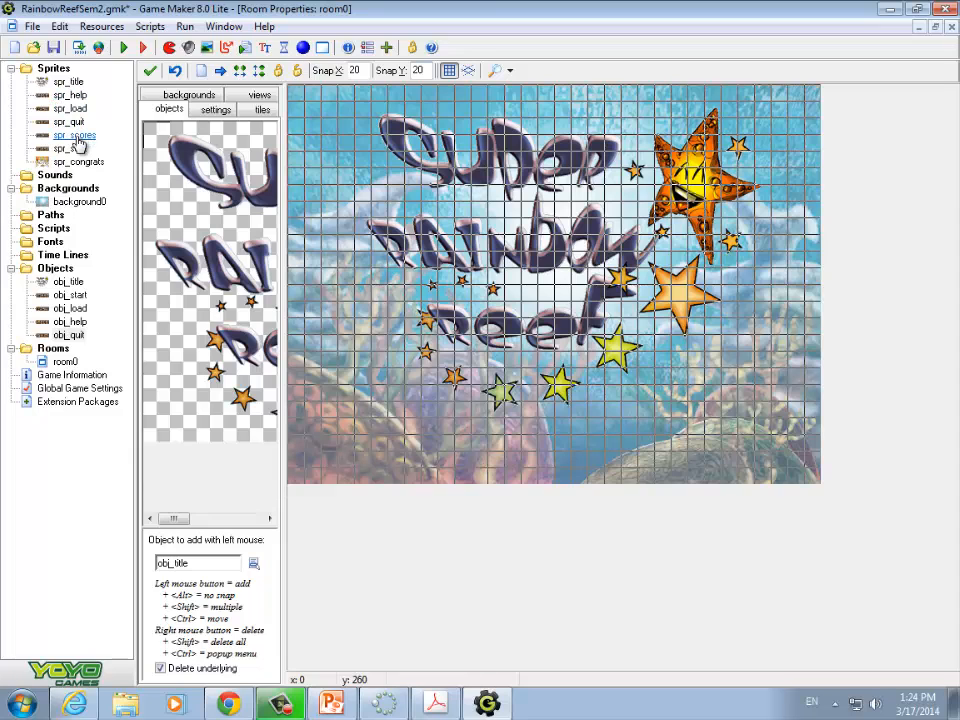
Create an object named obj_scores and assign the spr_scores sprite to it
{"action": "right_click", "coordinate": [64, 270]}
{"action": "left_click", "coordinate": [88, 280]}
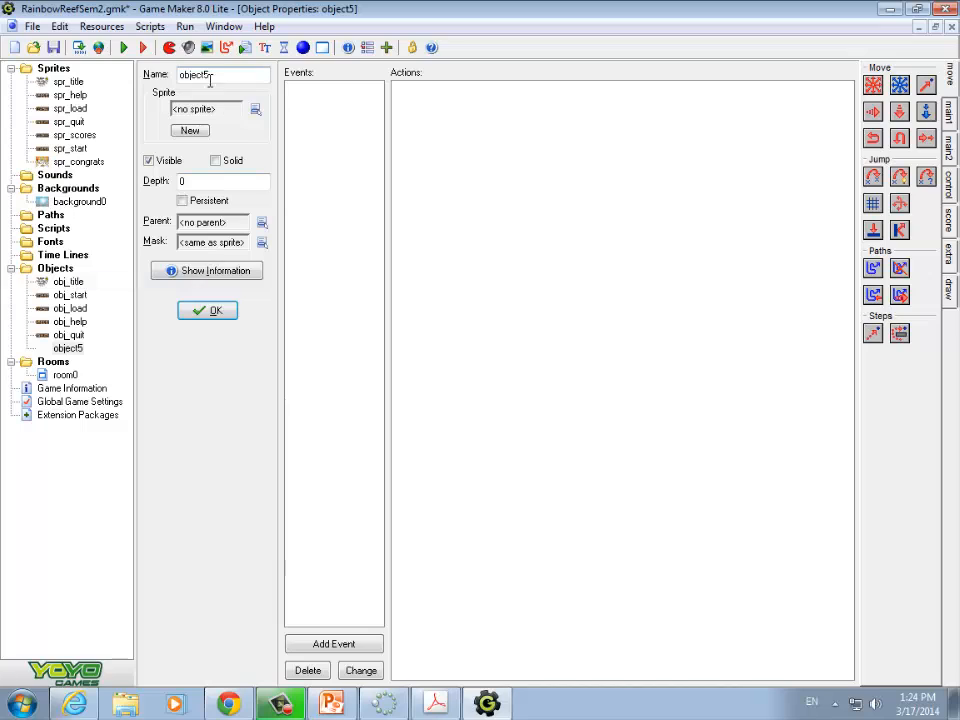
{"action": "key", "text": "BackSpace"}
{"action": "key", "text": "BackSpace"}
{"action": "key", "text": "BackSpace"}
{"action": "key", "text": "BackSpace"}
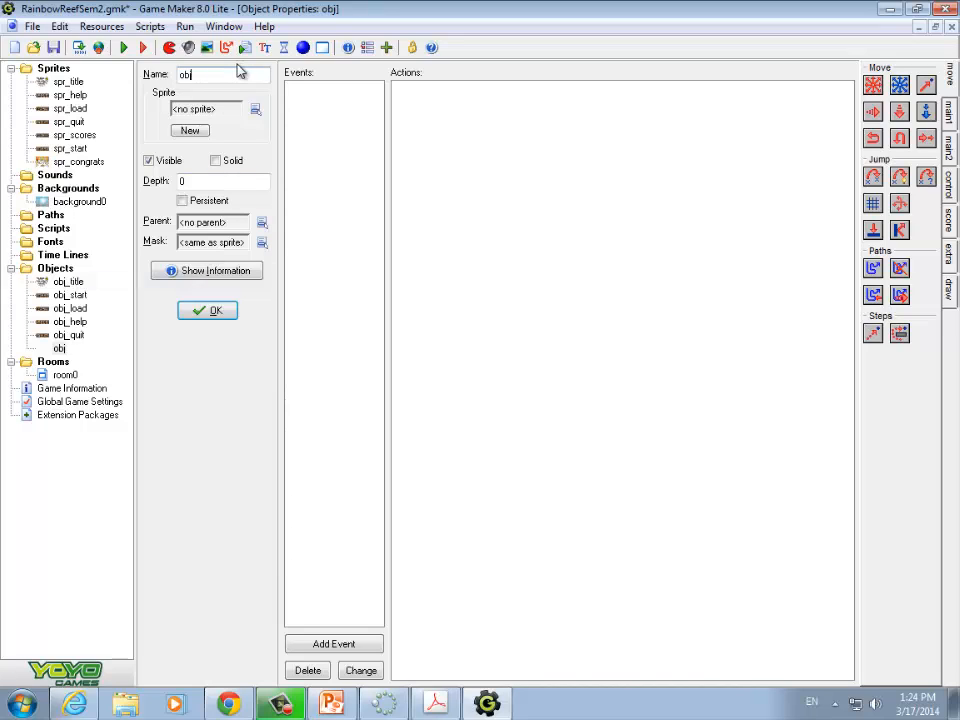
{"action": "type", "text": "_scores"}
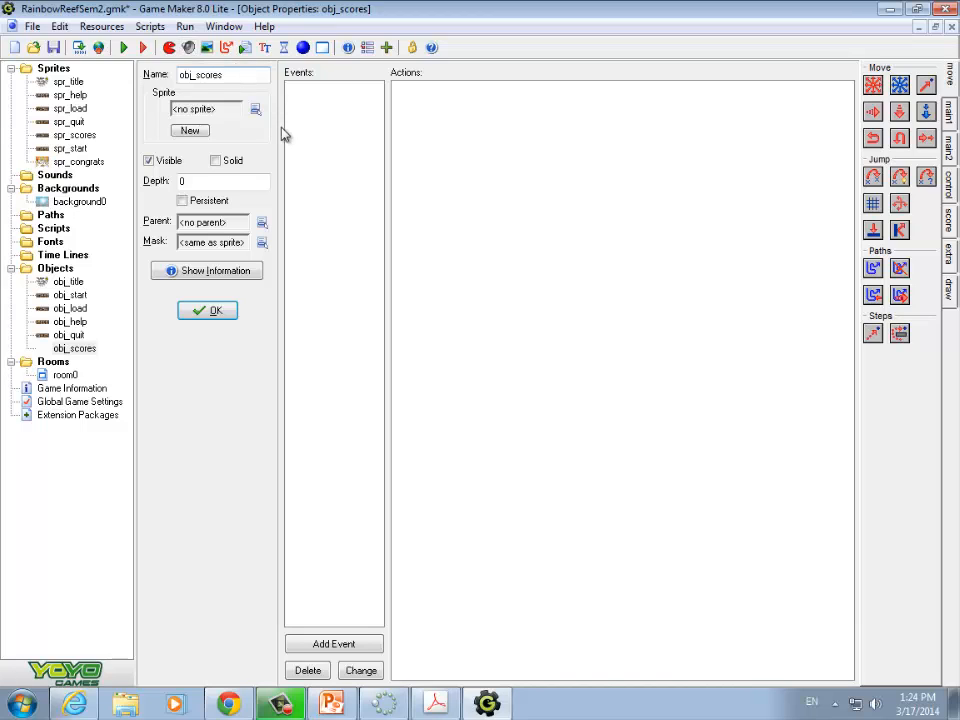
{"action": "left_click", "coordinate": [255, 109]}
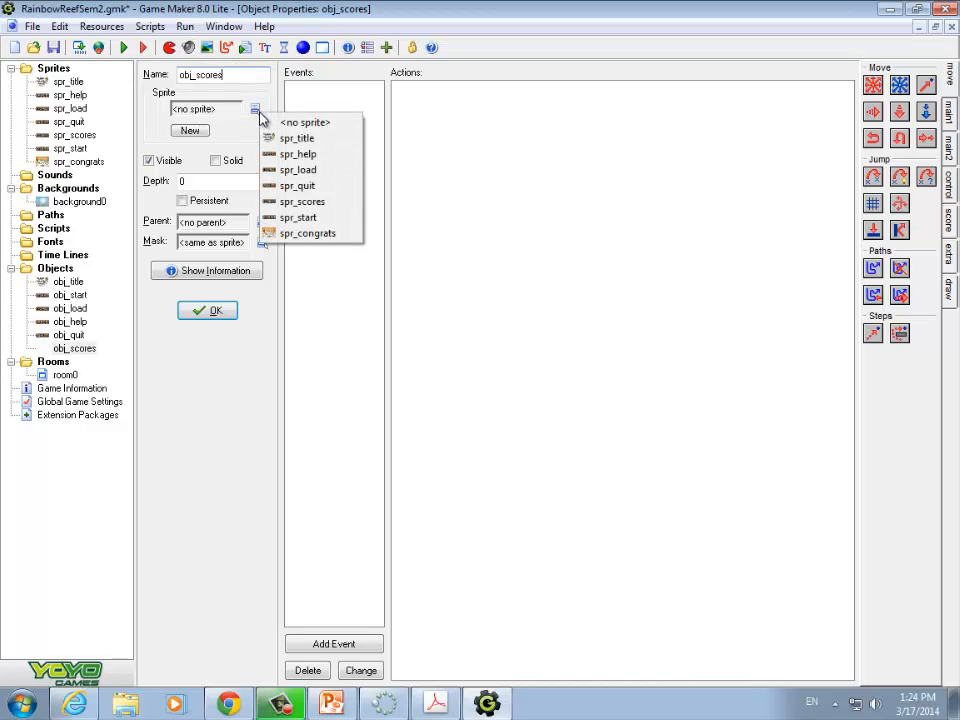
{"action": "left_click", "coordinate": [294, 204]}
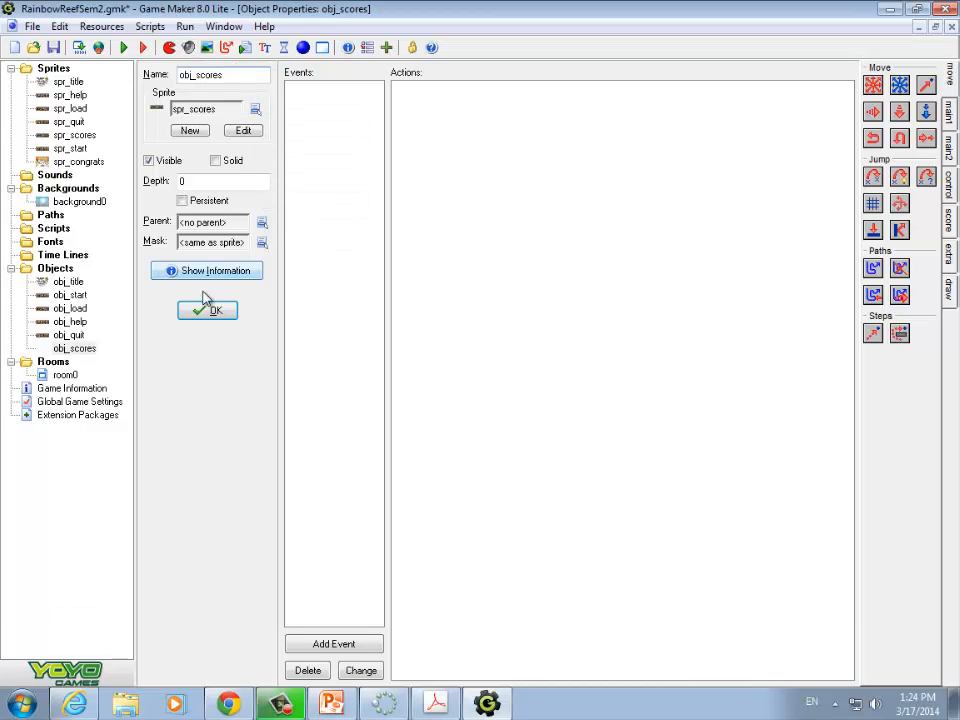
{"action": "left_click", "coordinate": [205, 309]}
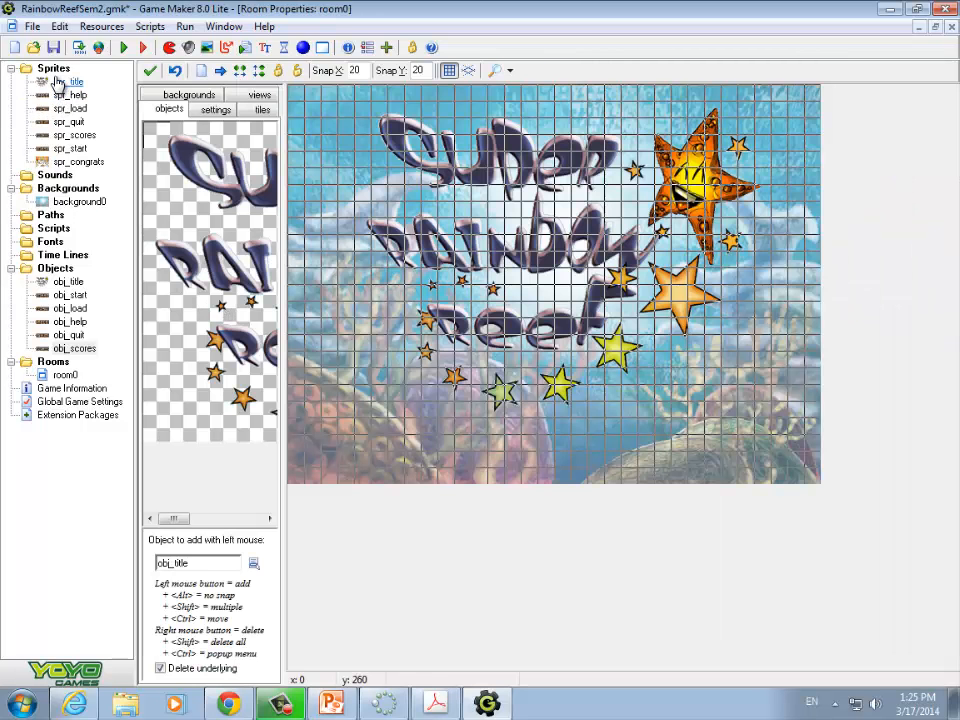
Create an object named obj_congrats and assign the spr_congrats sprite to it
{"action": "right_click", "coordinate": [58, 268]}
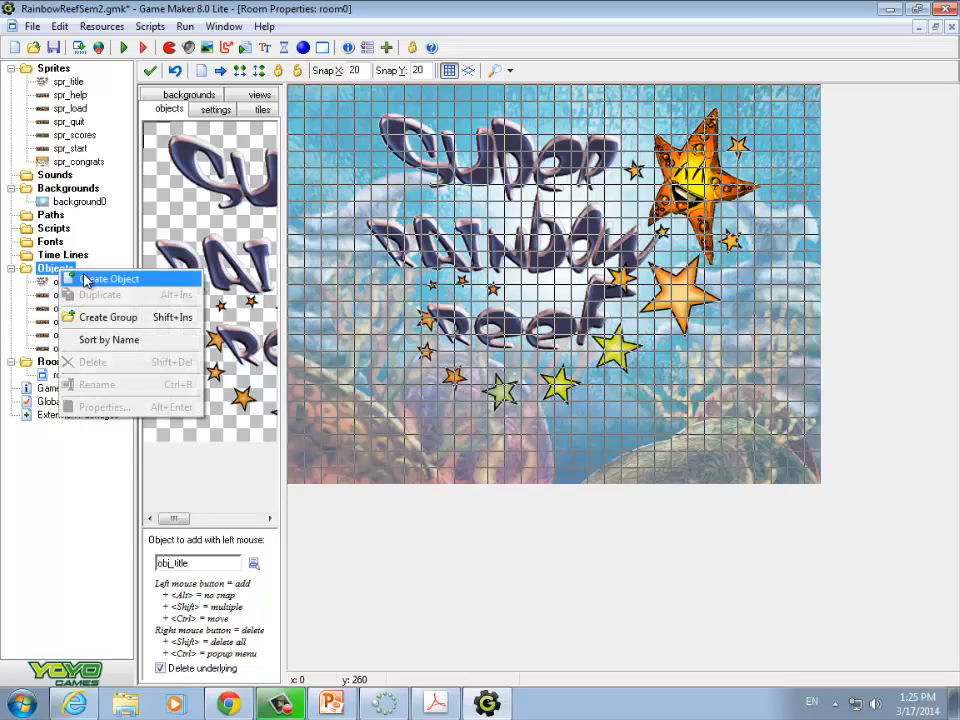
{"action": "left_click", "coordinate": [100, 277]}
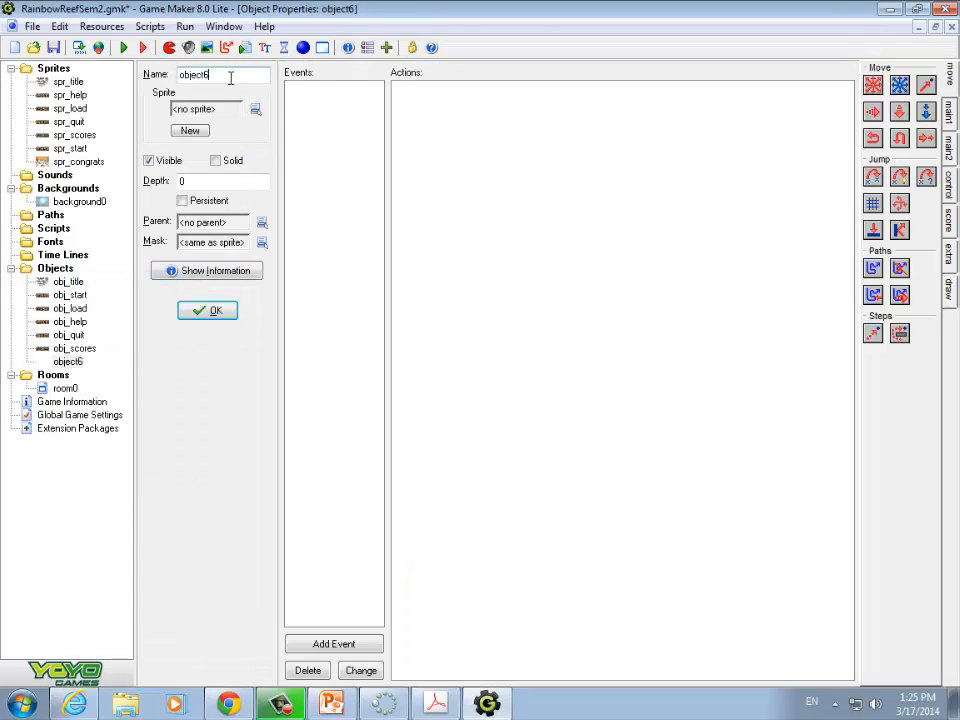
{"action": "key", "text": "BackSpace"}
{"action": "key", "text": "BackSpace"}
{"action": "key", "text": "BackSpace"}
{"action": "key", "text": "BackSpace"}
{"action": "type", "text": "_congrat"}
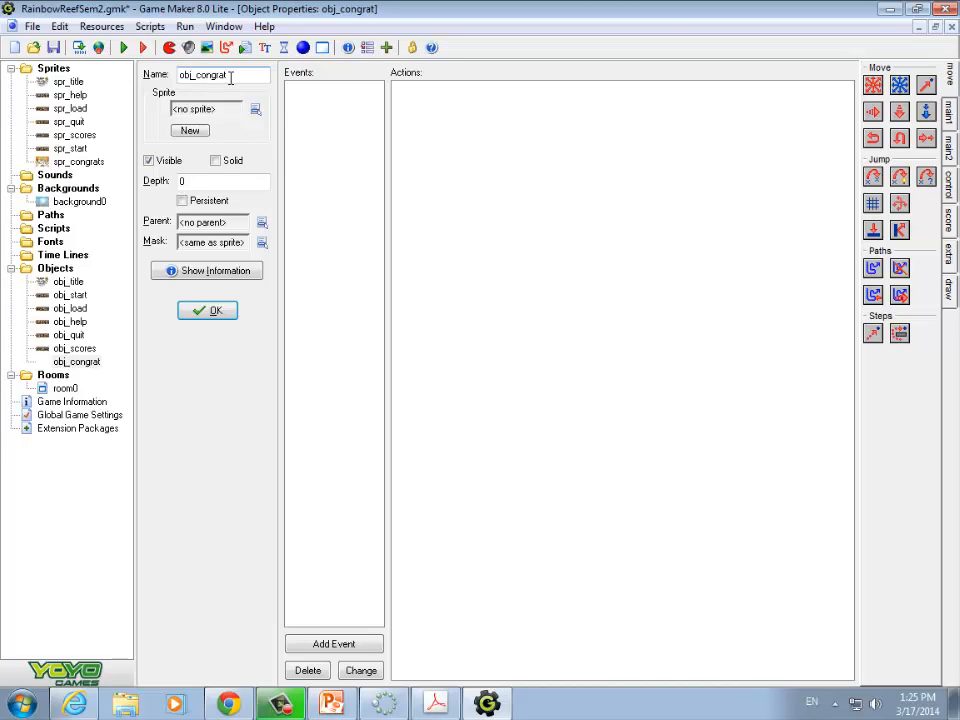
{"action": "type", "text": "s"}
{"action": "left_click", "coordinate": [255, 112]}
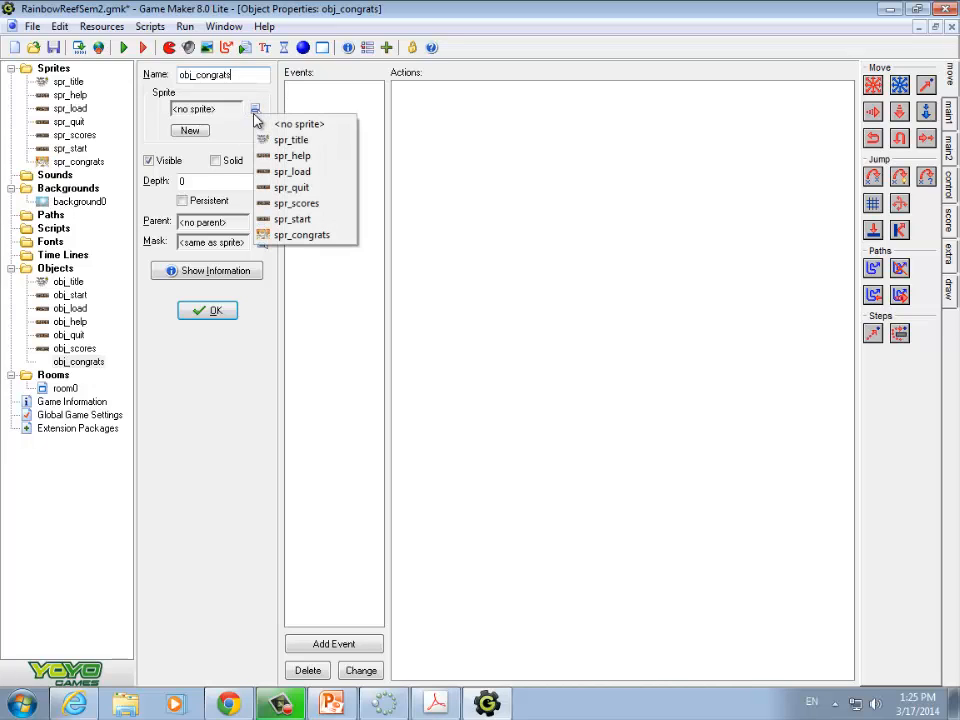
{"action": "left_click", "coordinate": [316, 238]}
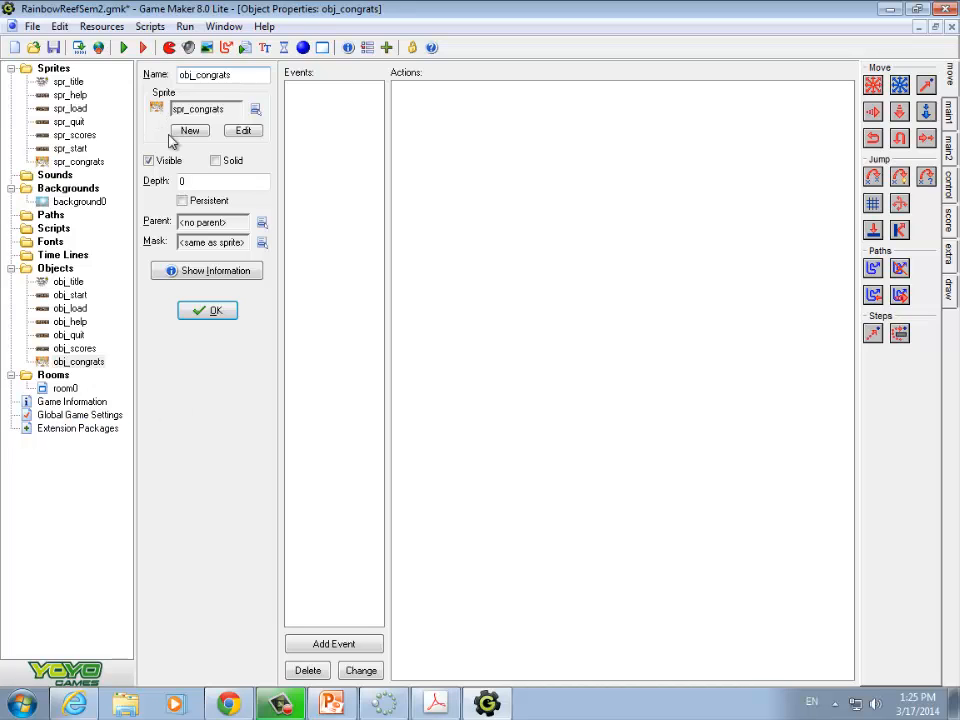
{"action": "left_click", "coordinate": [213, 312]}
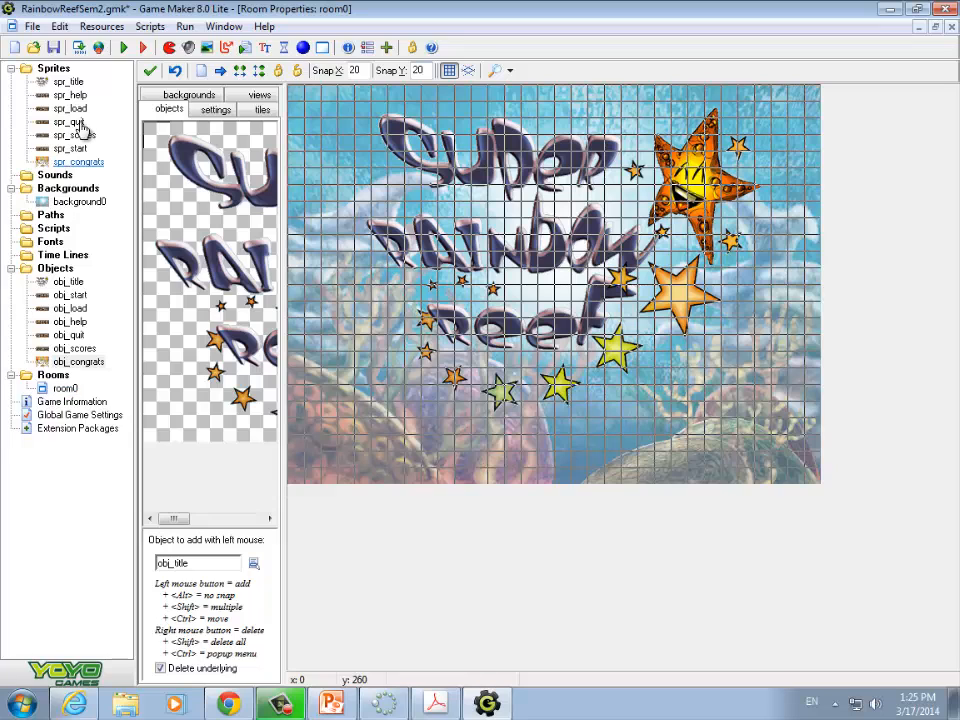
Create a second room and set background0 as its background
{"action": "right_click", "coordinate": [42, 376]}
{"action": "left_click", "coordinate": [84, 385]}
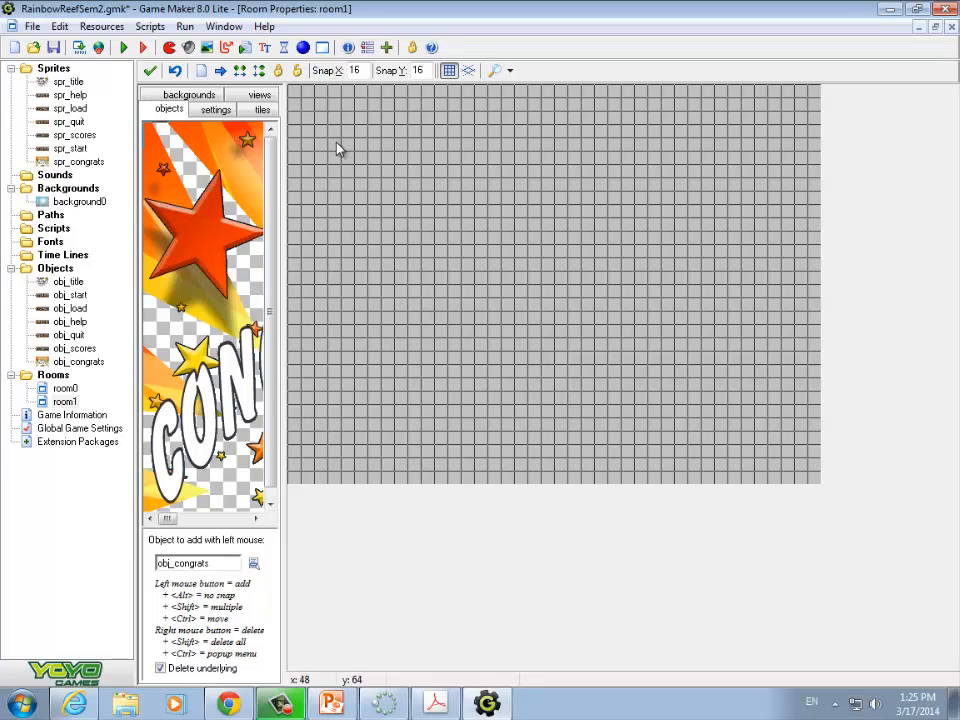
{"action": "left_click", "coordinate": [190, 94]}
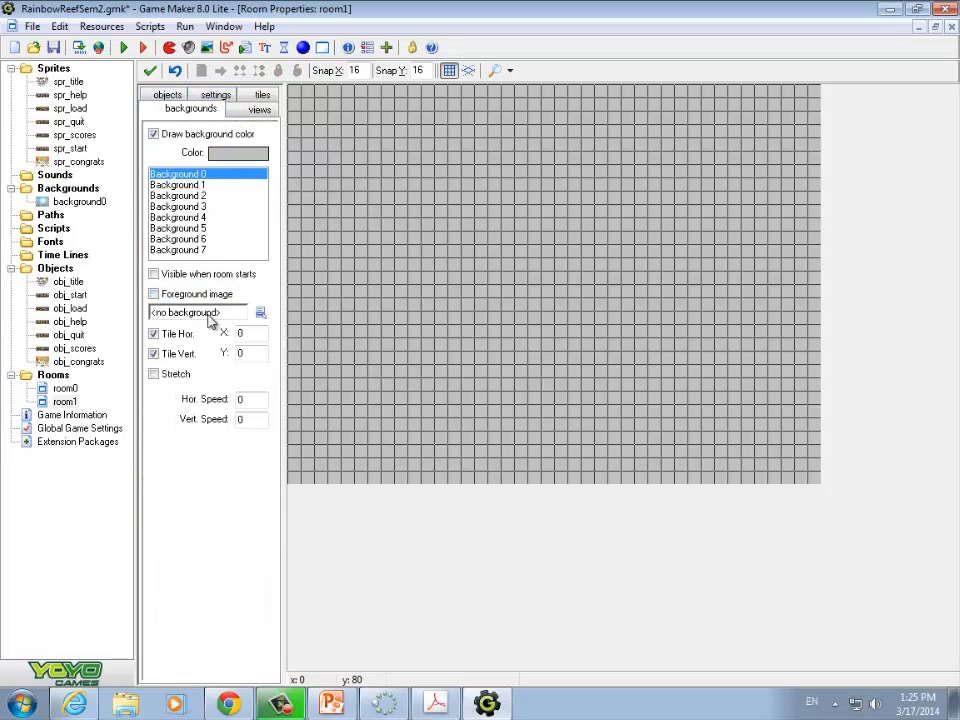
{"action": "left_click", "coordinate": [246, 318]}
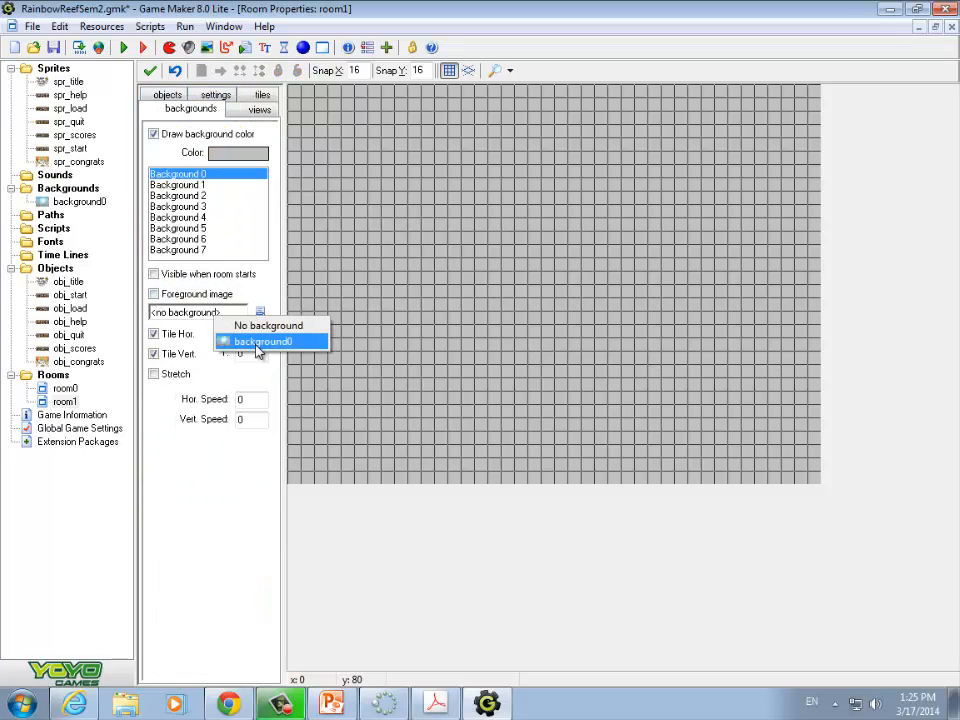
{"action": "left_click", "coordinate": [253, 341]}
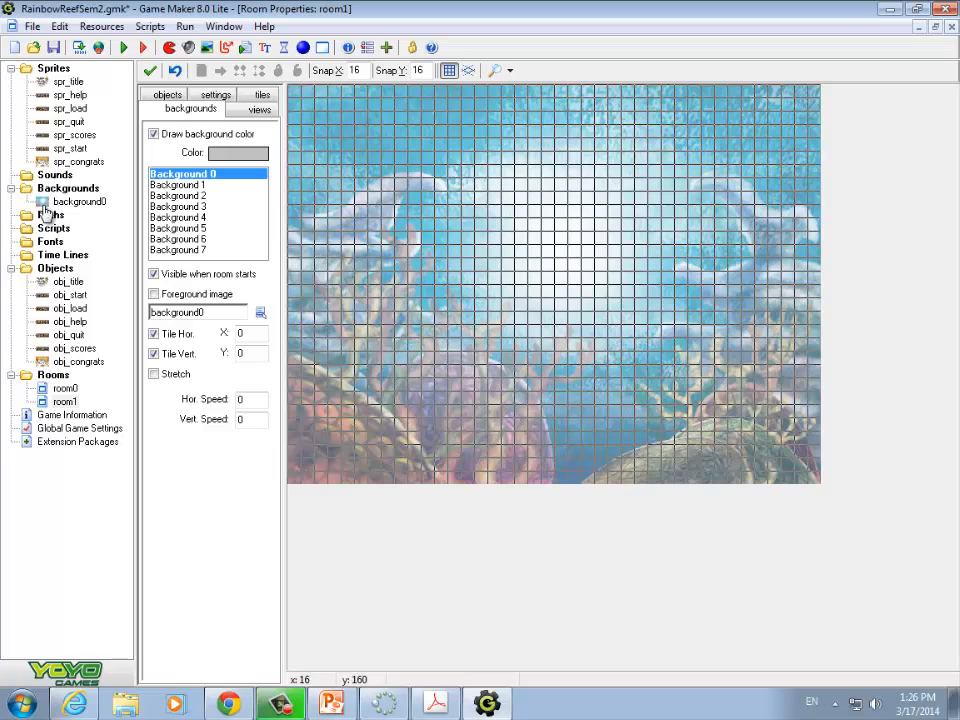
Place obj_congrats in the new room, aligned with the room's upper-left corner at x 0, y 0
{"action": "left_click", "coordinate": [167, 94]}
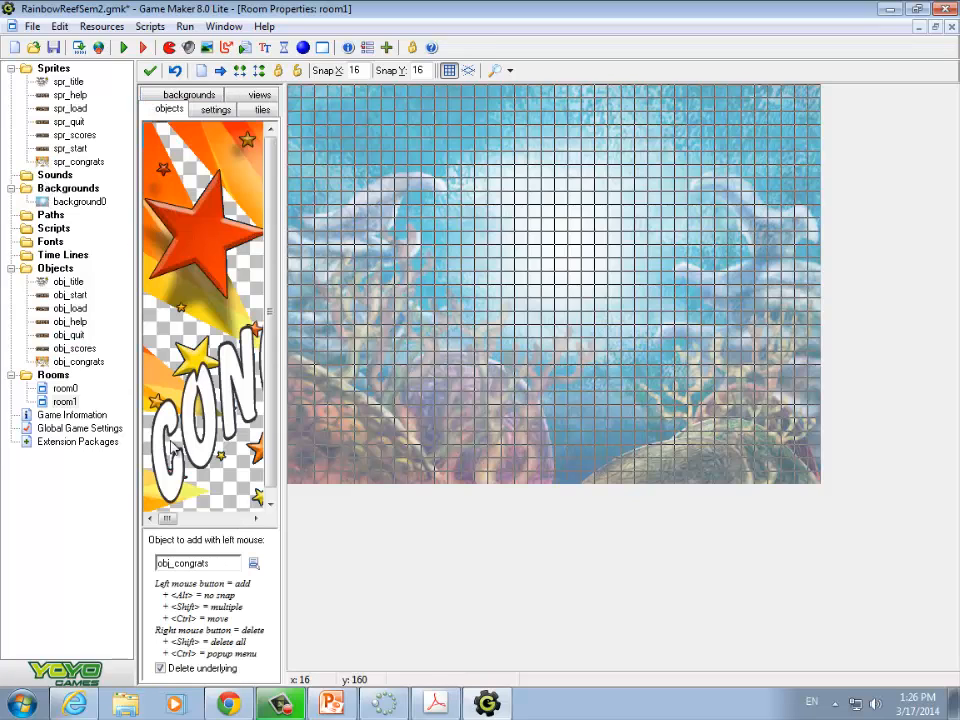
{"action": "left_click", "coordinate": [415, 220]}
{"action": "left_click_drag", "start_coordinate": [415, 220], "coordinate": [291, 84]}
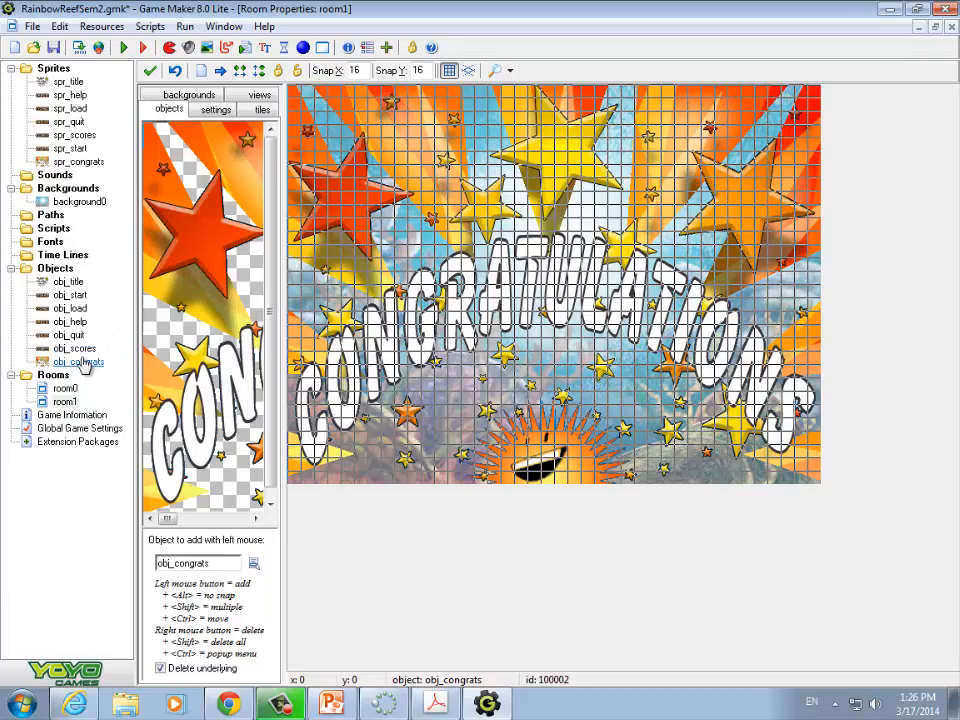
Open obj_start and add a Left Button mouse event to it
{"action": "double_click", "coordinate": [71, 297]}
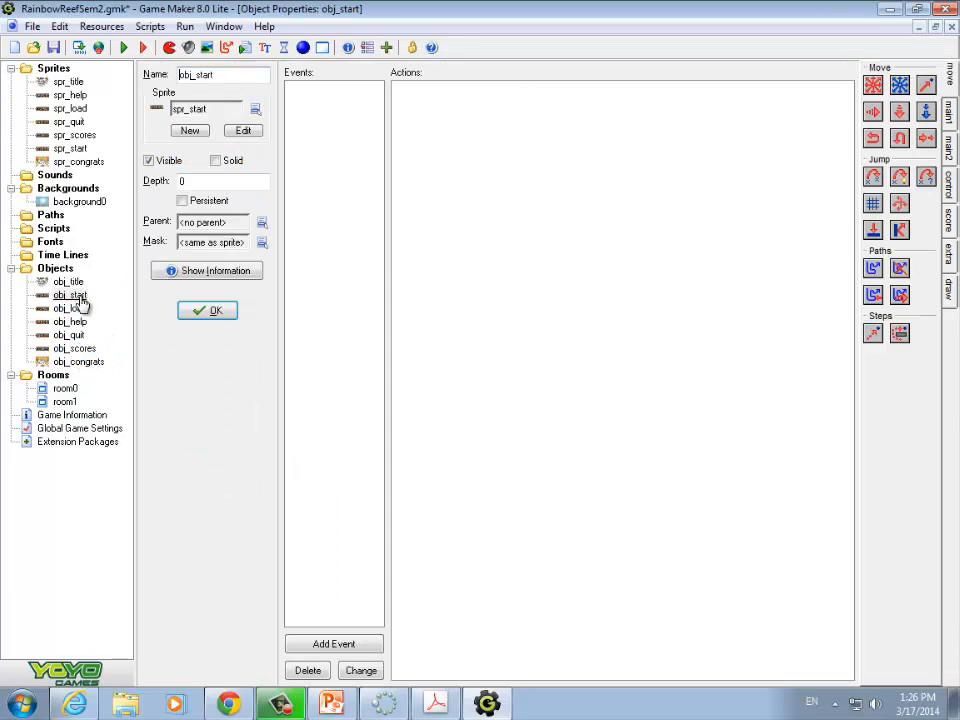
{"action": "left_click", "coordinate": [344, 645]}
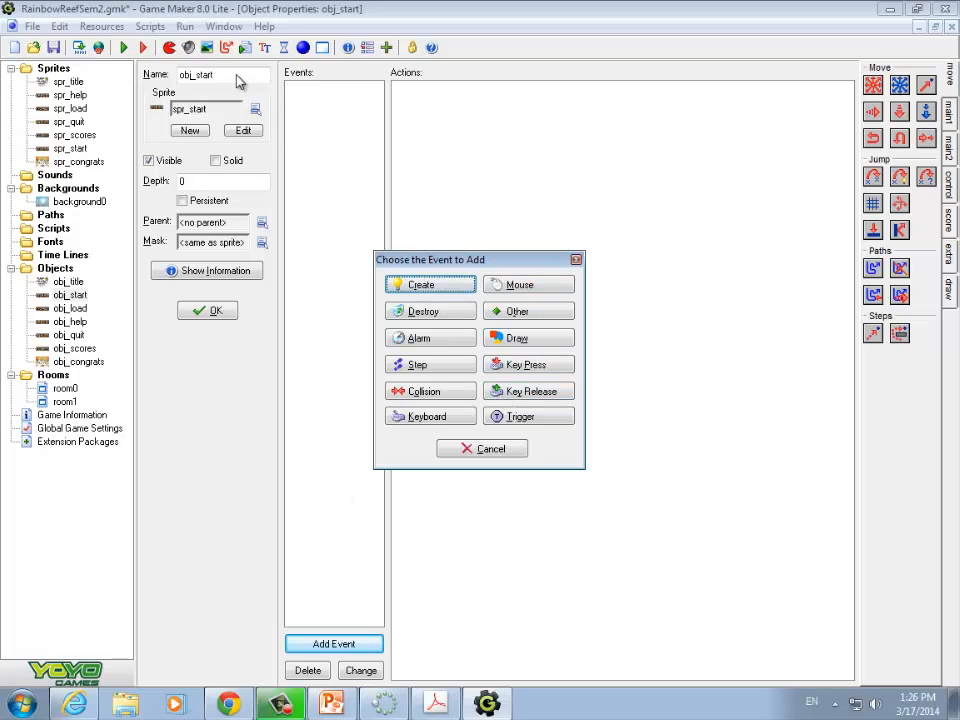
{"action": "left_click", "coordinate": [520, 288]}
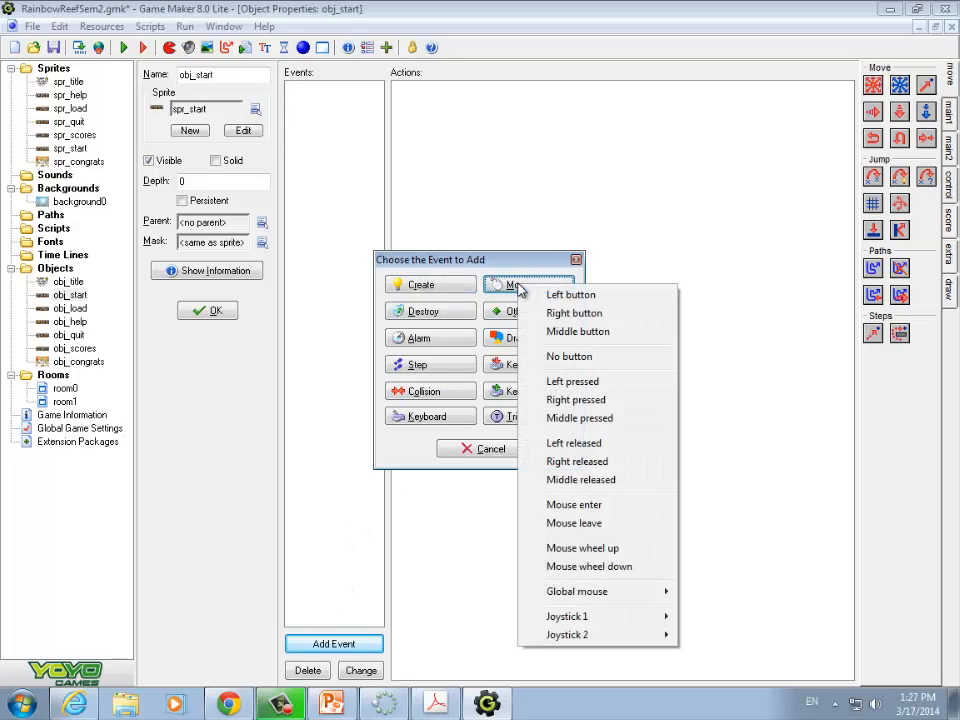
{"action": "left_click", "coordinate": [316, 112]}
{"action": "left_click", "coordinate": [524, 287]}
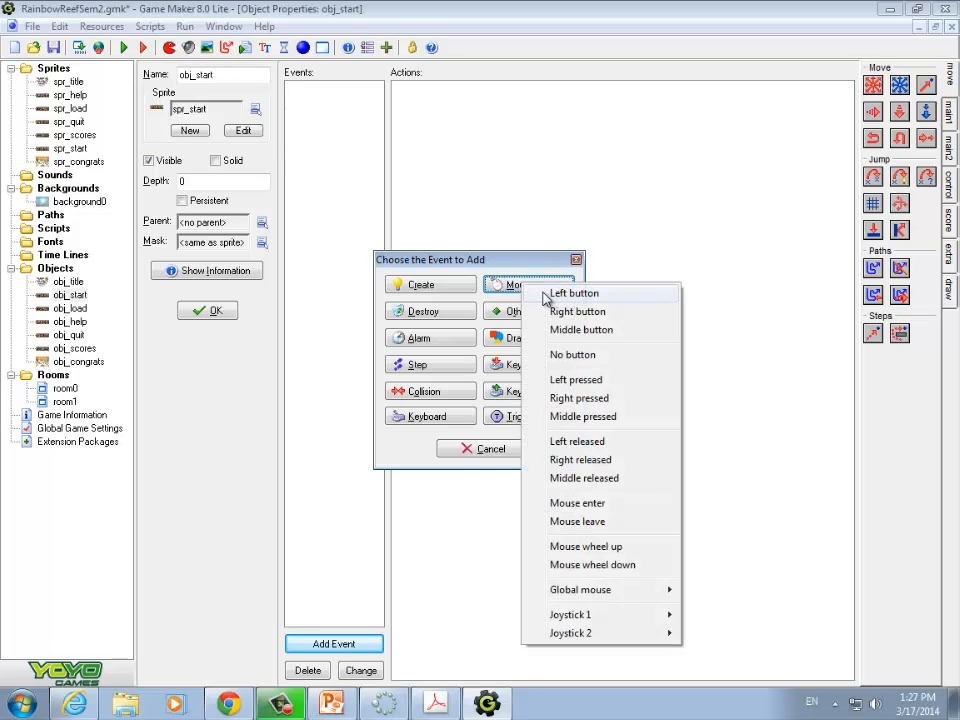
{"action": "left_click", "coordinate": [547, 296]}
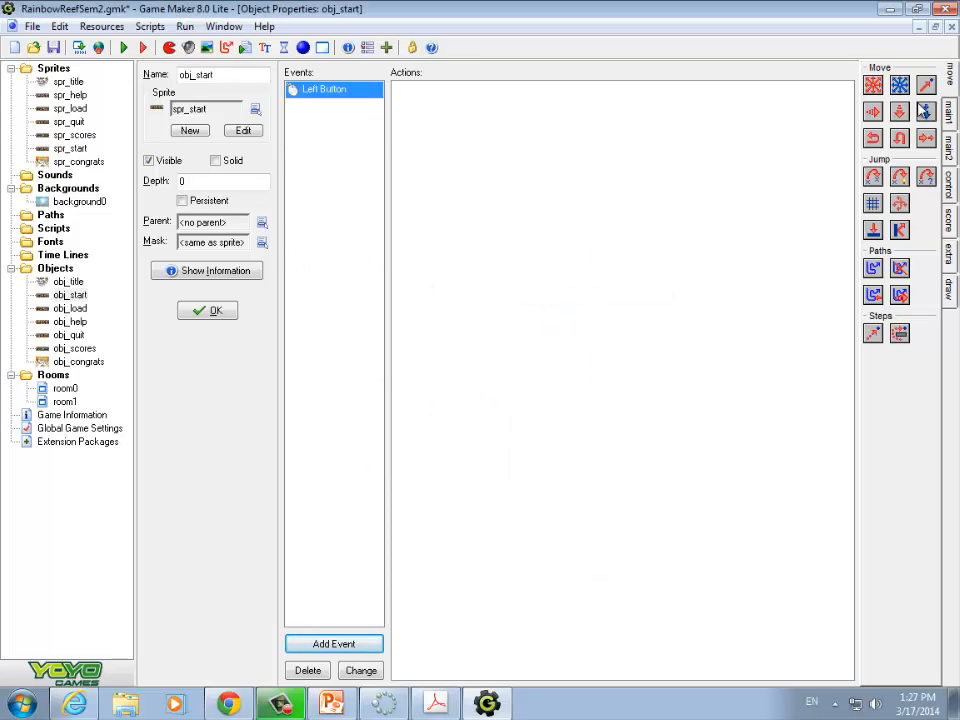
Add a Next Room action with the Interlaced from left transition to the Left Button event of obj_start
{"action": "left_click", "coordinate": [950, 114]}
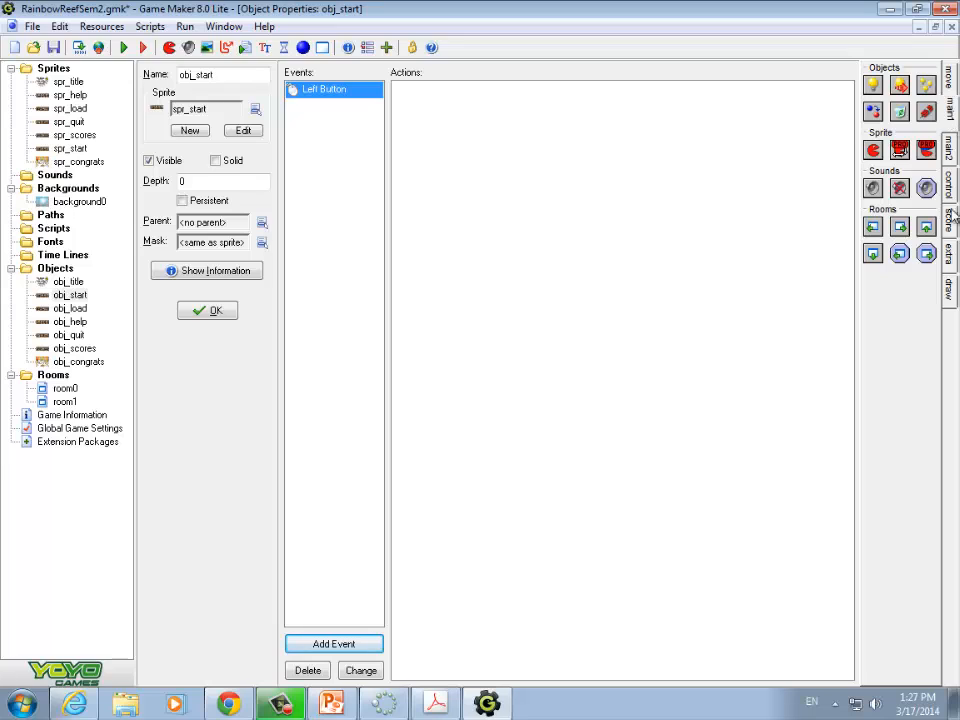
{"action": "left_click_drag", "start_coordinate": [910, 229], "coordinate": [446, 114]}
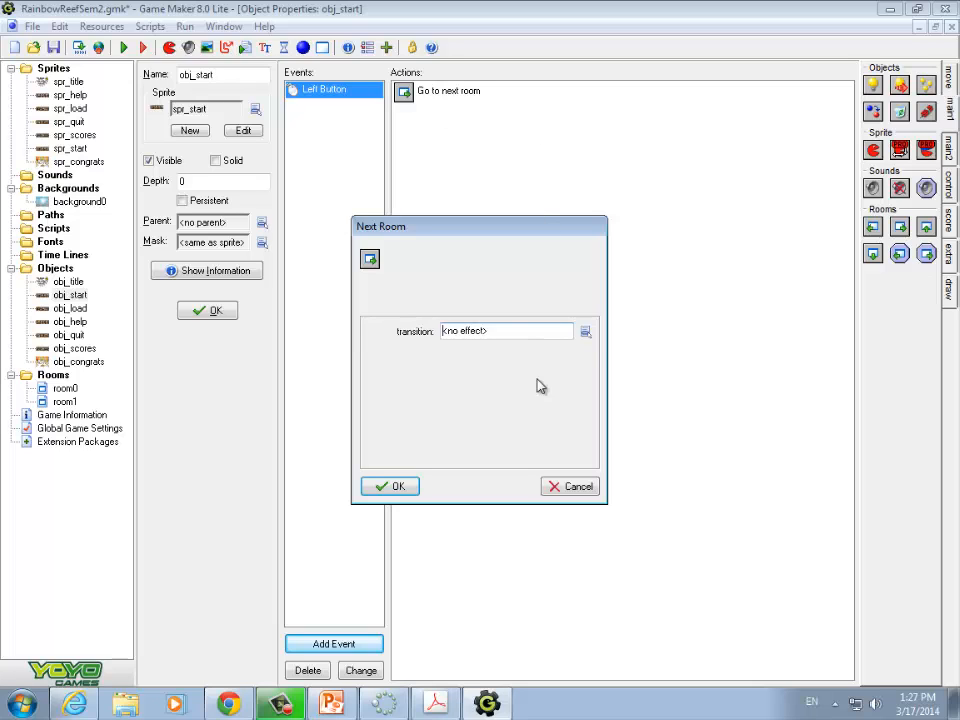
{"action": "left_click", "coordinate": [585, 331]}
{"action": "left_click", "coordinate": [650, 467]}
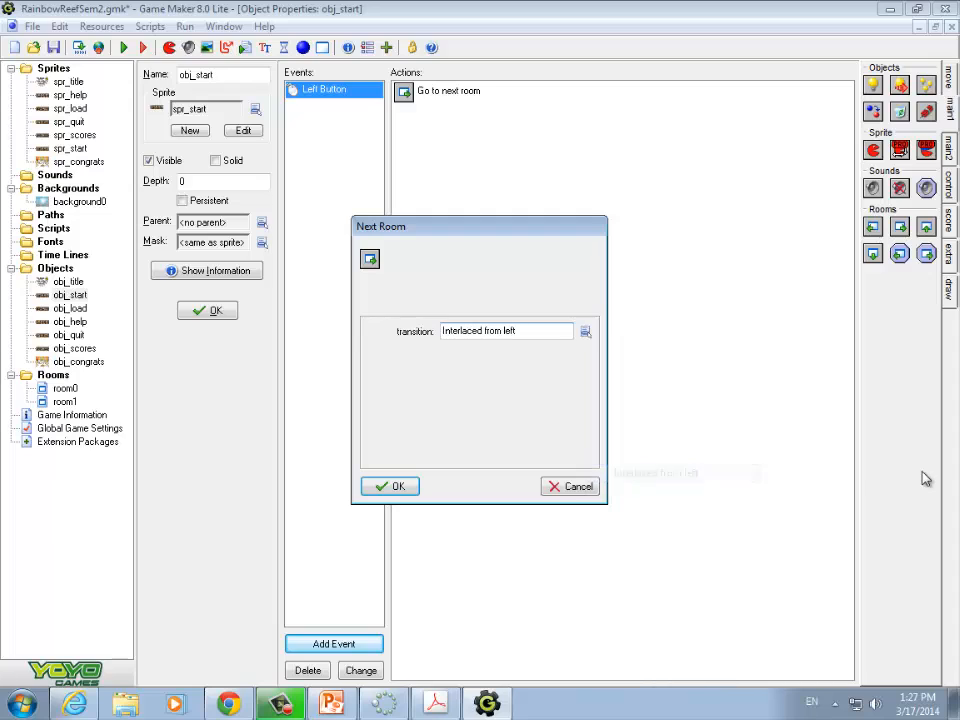
{"action": "left_click", "coordinate": [396, 487]}
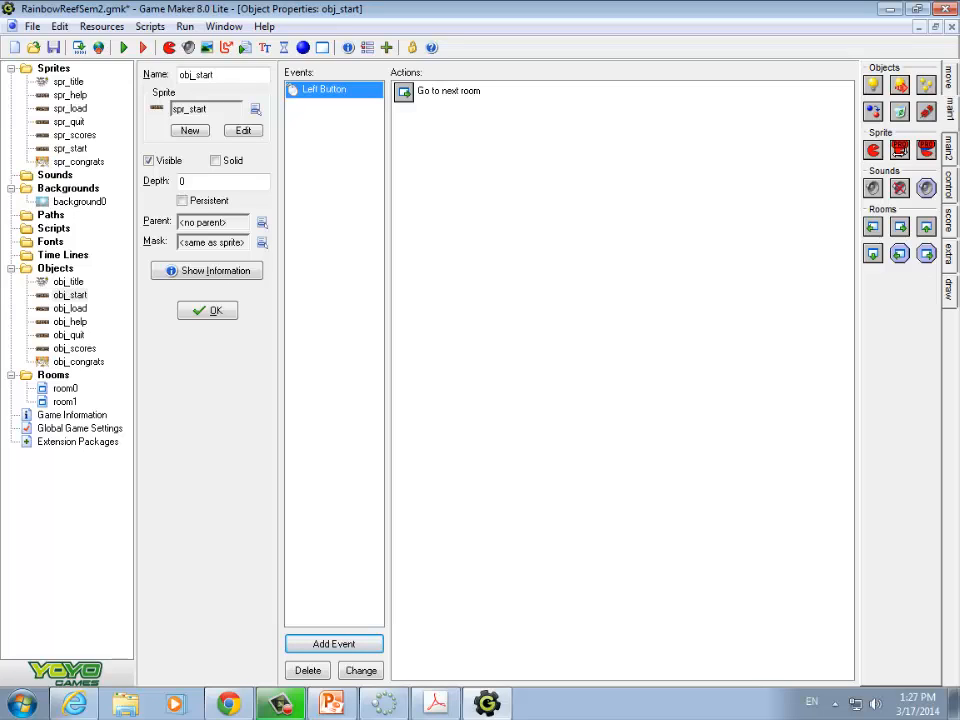
{"action": "left_click", "coordinate": [313, 647]}
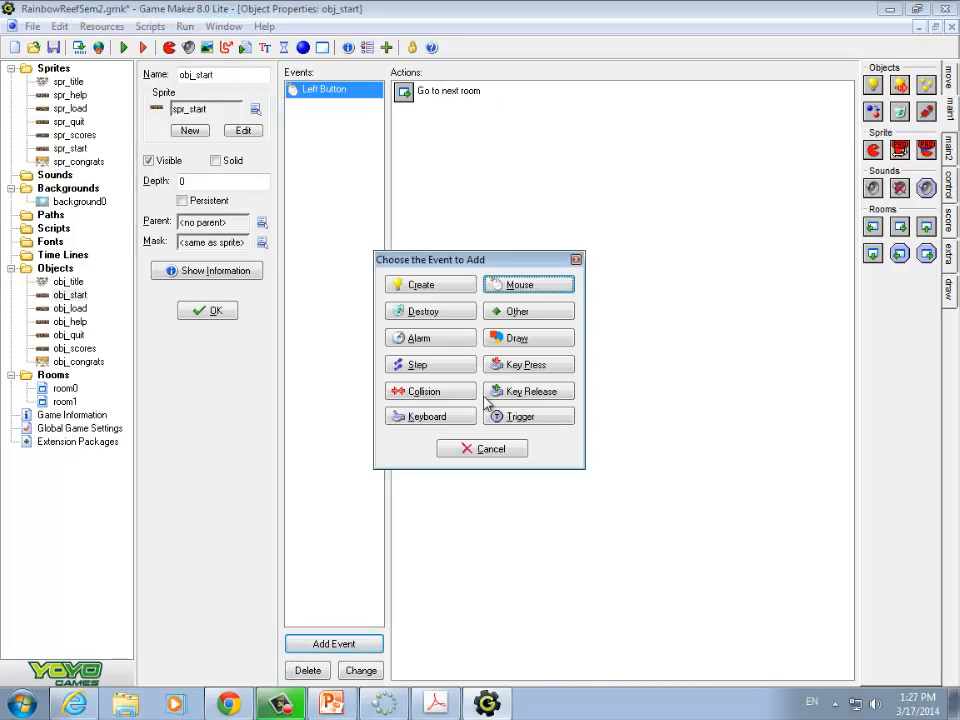
{"action": "left_click", "coordinate": [531, 291]}
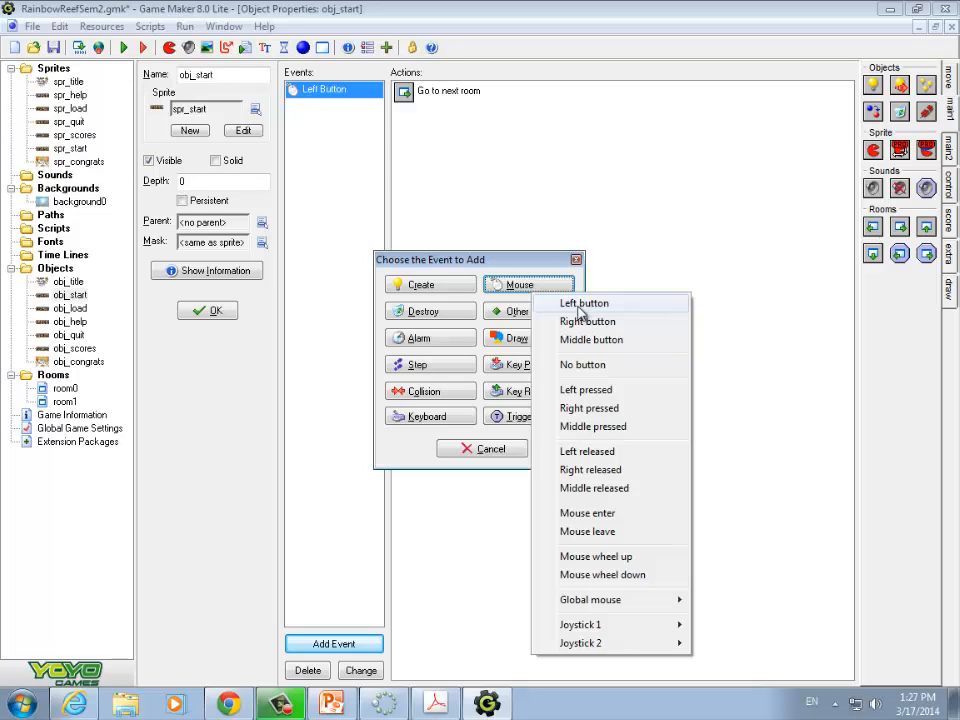
{"action": "left_click", "coordinate": [713, 260]}
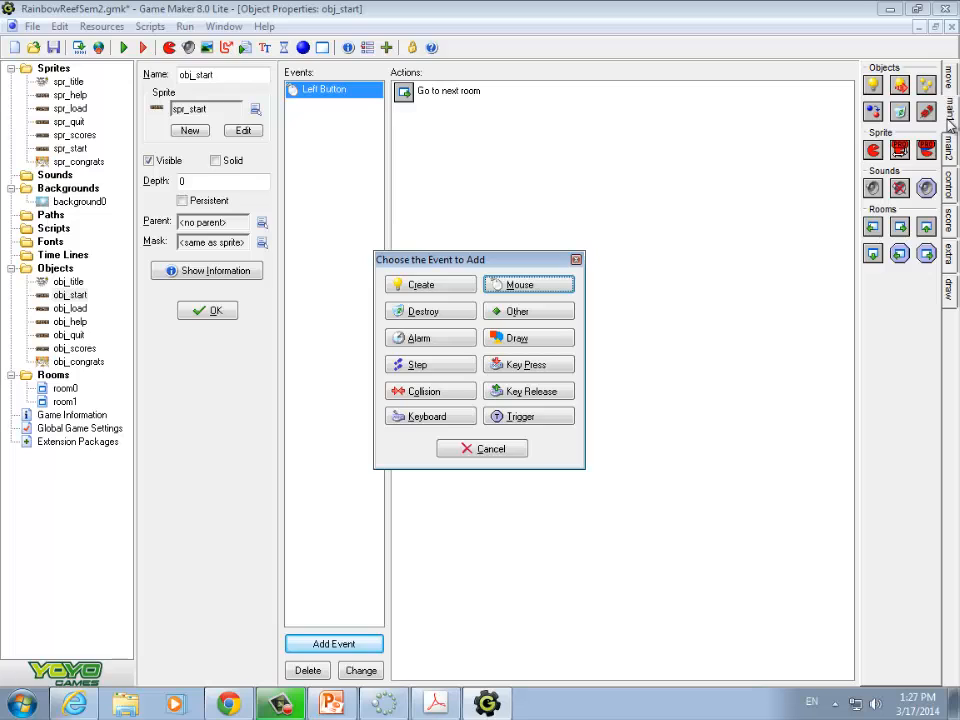
{"action": "left_click", "coordinate": [575, 259]}
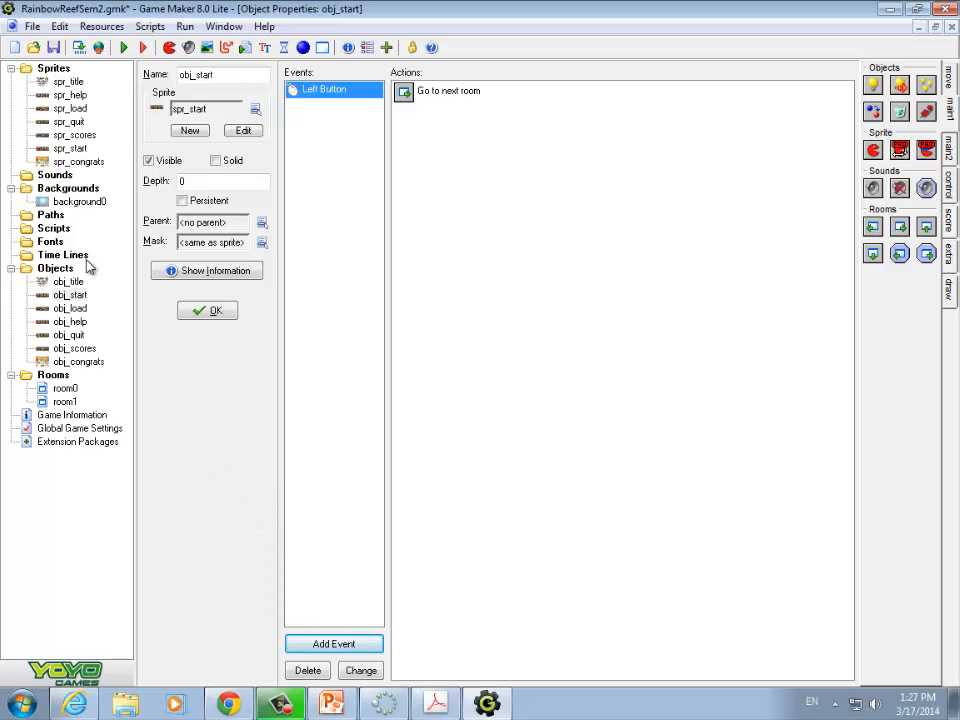
Open room0 and place obj_start near the room's lower-left corner, below the title
{"action": "double_click", "coordinate": [62, 390]}
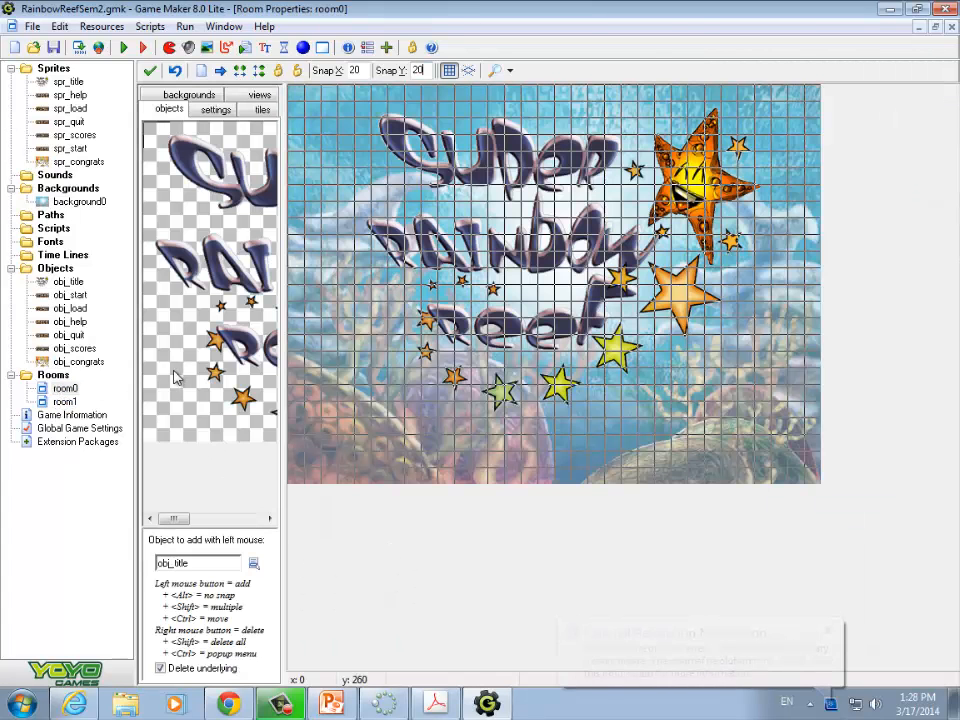
{"action": "left_click", "coordinate": [255, 565]}
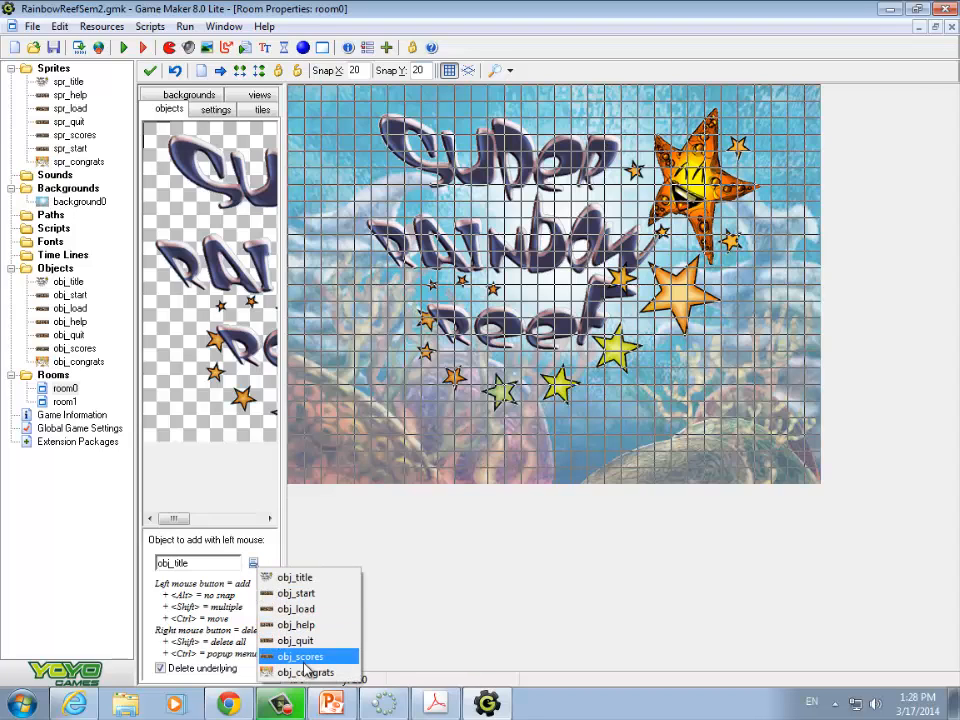
{"action": "left_click", "coordinate": [298, 593]}
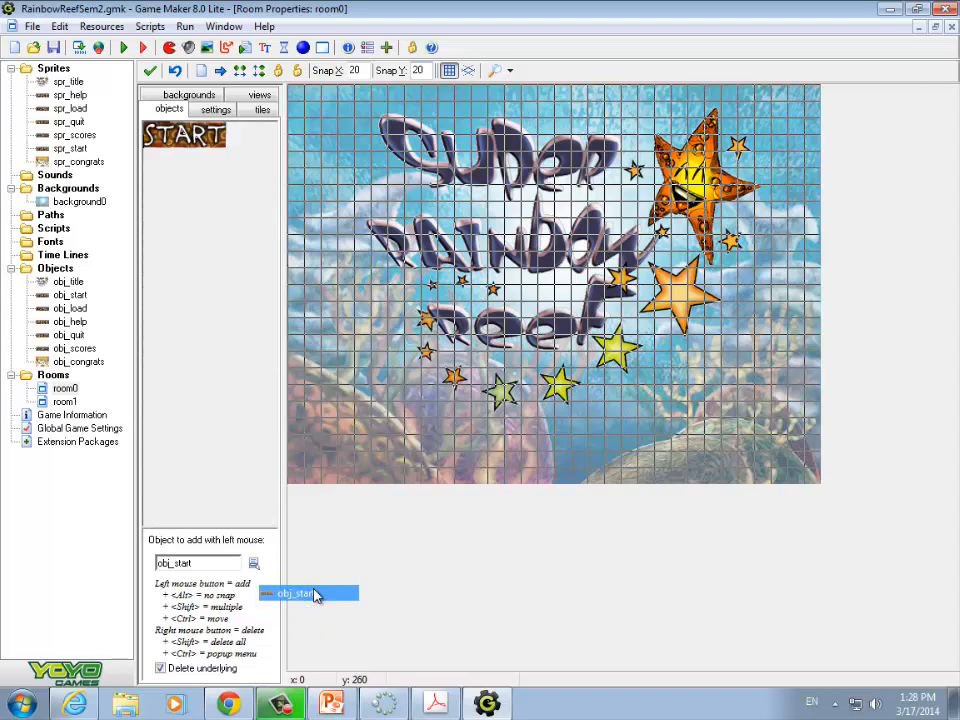
{"action": "left_click", "coordinate": [351, 426]}
{"action": "left_click_drag", "start_coordinate": [351, 426], "coordinate": [320, 437]}
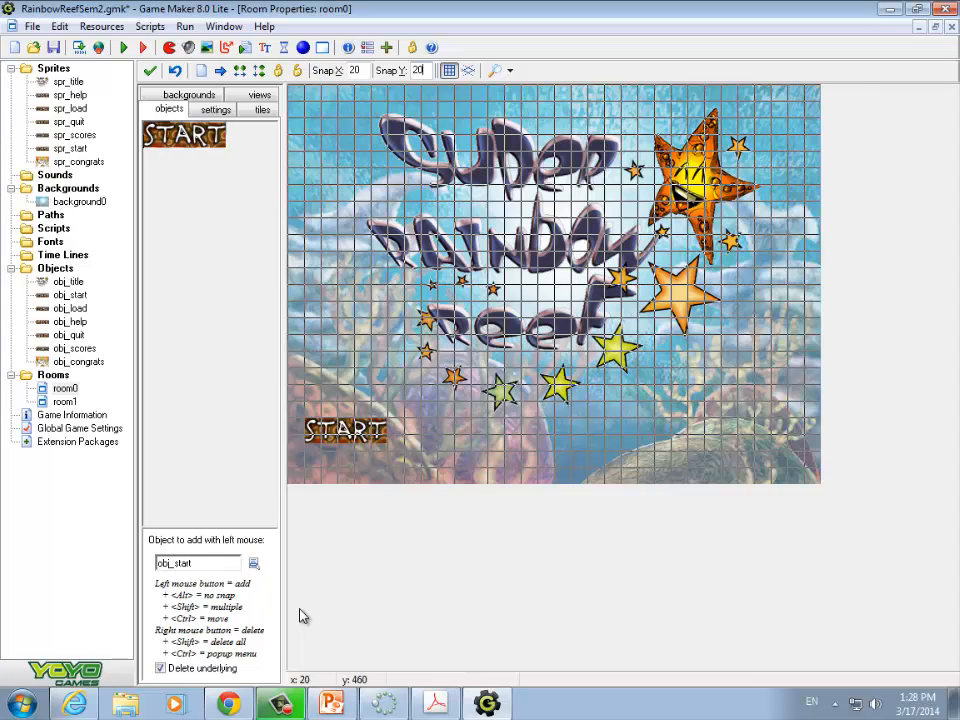
Place obj_load in room0 to the right of the START button, on the same row
{"action": "left_click", "coordinate": [253, 563]}
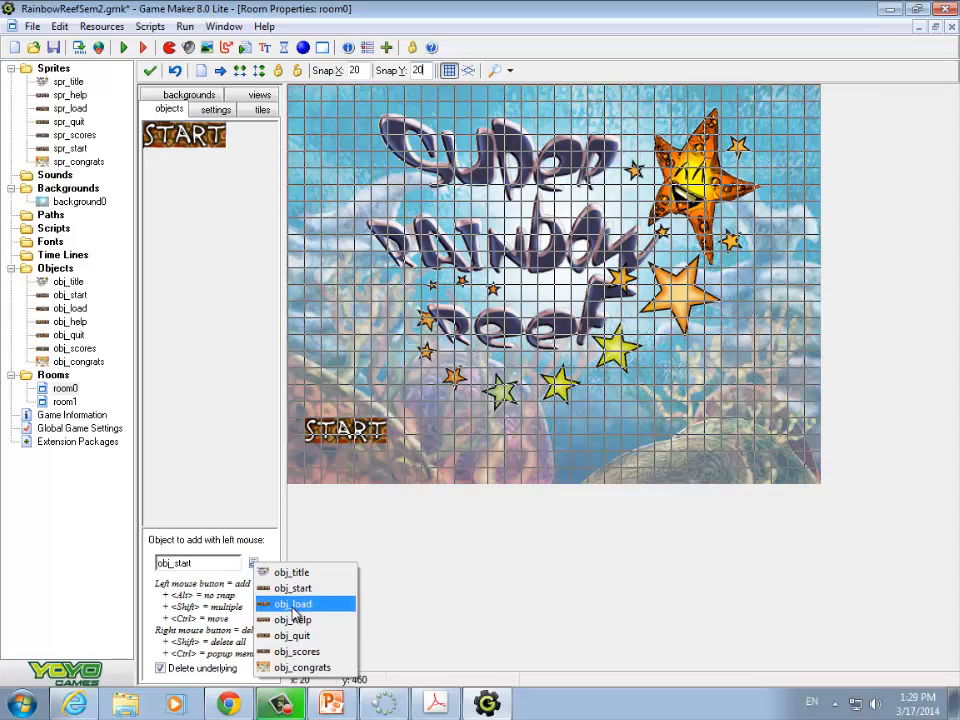
{"action": "left_click", "coordinate": [478, 471]}
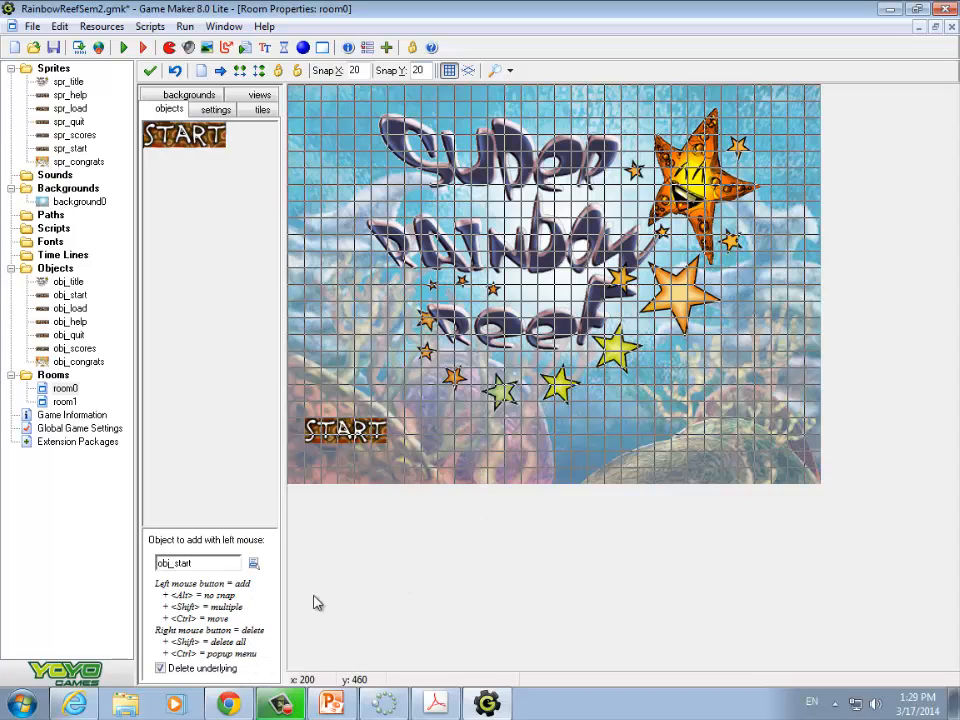
{"action": "left_click", "coordinate": [254, 564]}
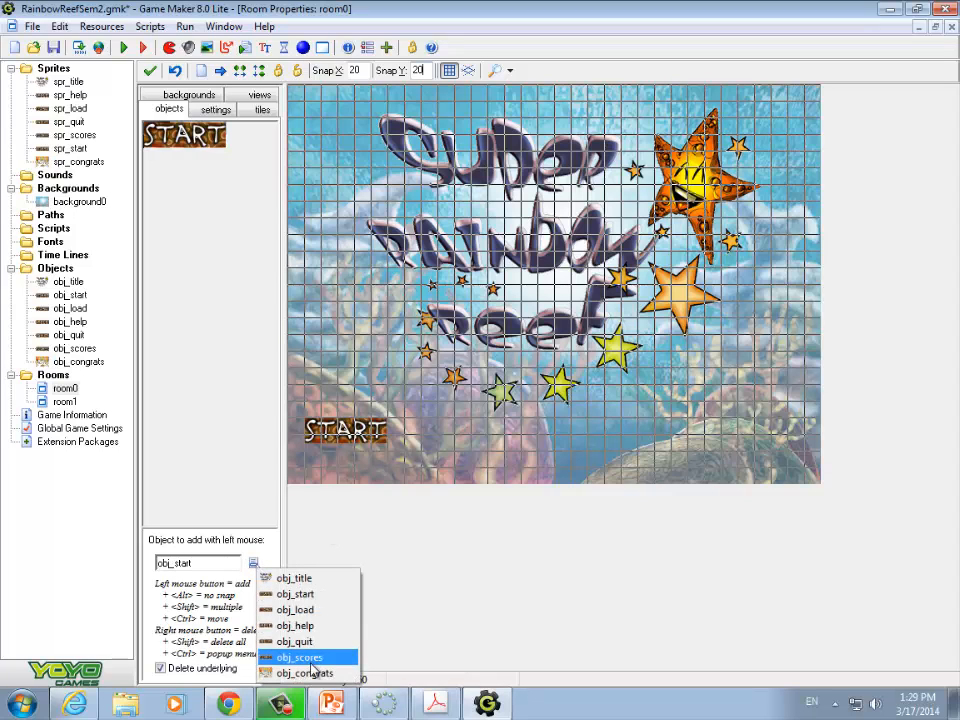
{"action": "left_click", "coordinate": [300, 610]}
{"action": "left_click", "coordinate": [425, 430]}
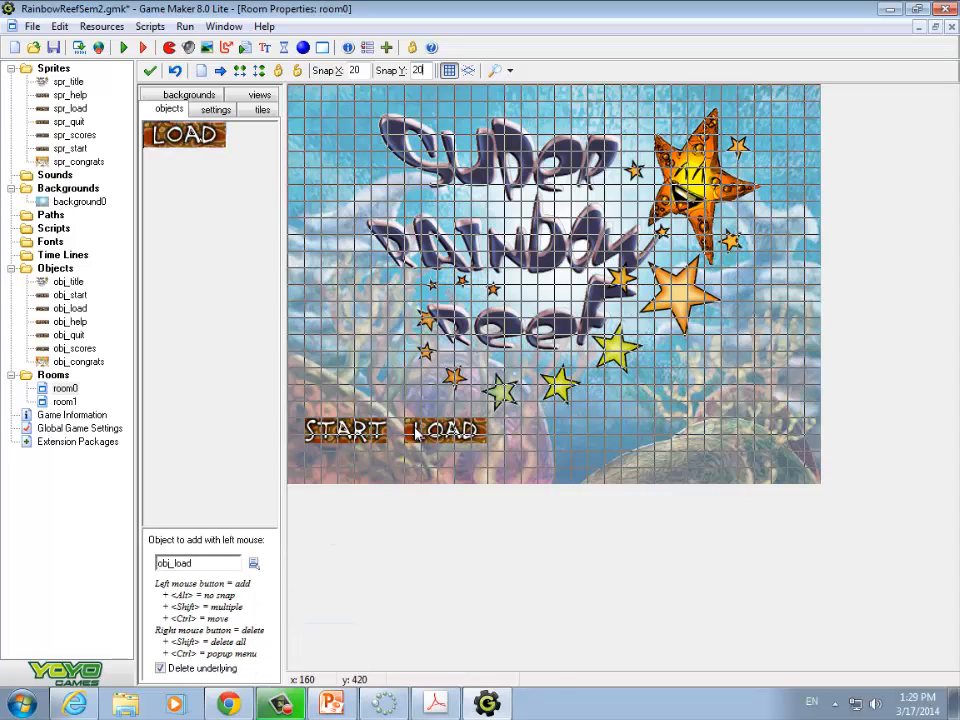
Place obj_scores in room0 to the right of the LOAD button, on the same row
{"action": "left_click", "coordinate": [254, 564]}
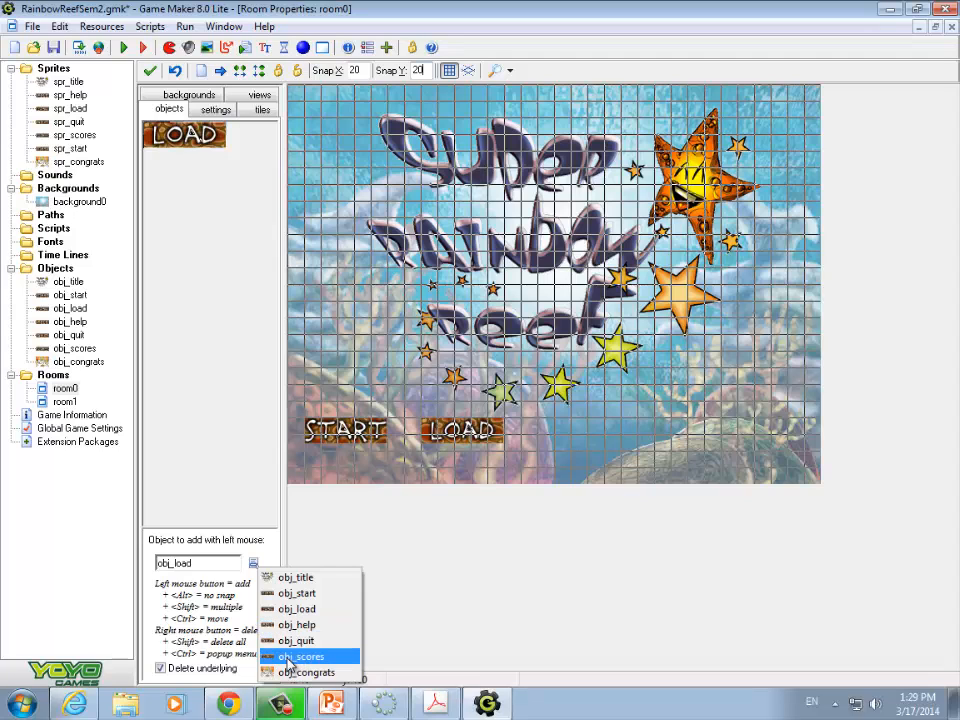
{"action": "left_click", "coordinate": [293, 660]}
{"action": "left_click", "coordinate": [553, 447]}
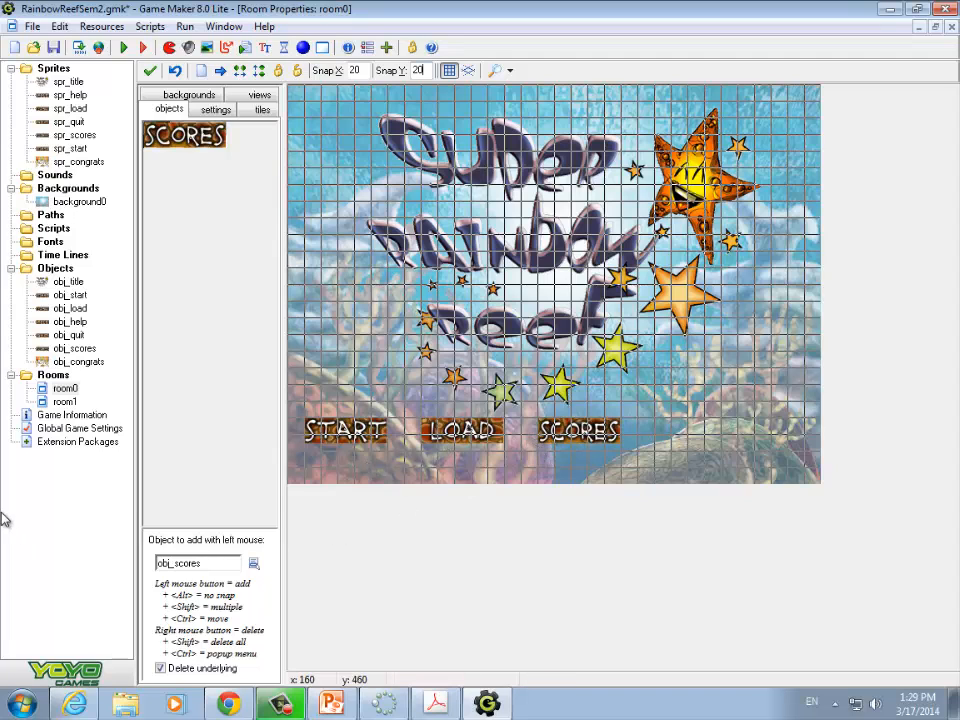
Place obj_help in room0 to the right of the SCORES button, on the same row
{"action": "left_click", "coordinate": [254, 564]}
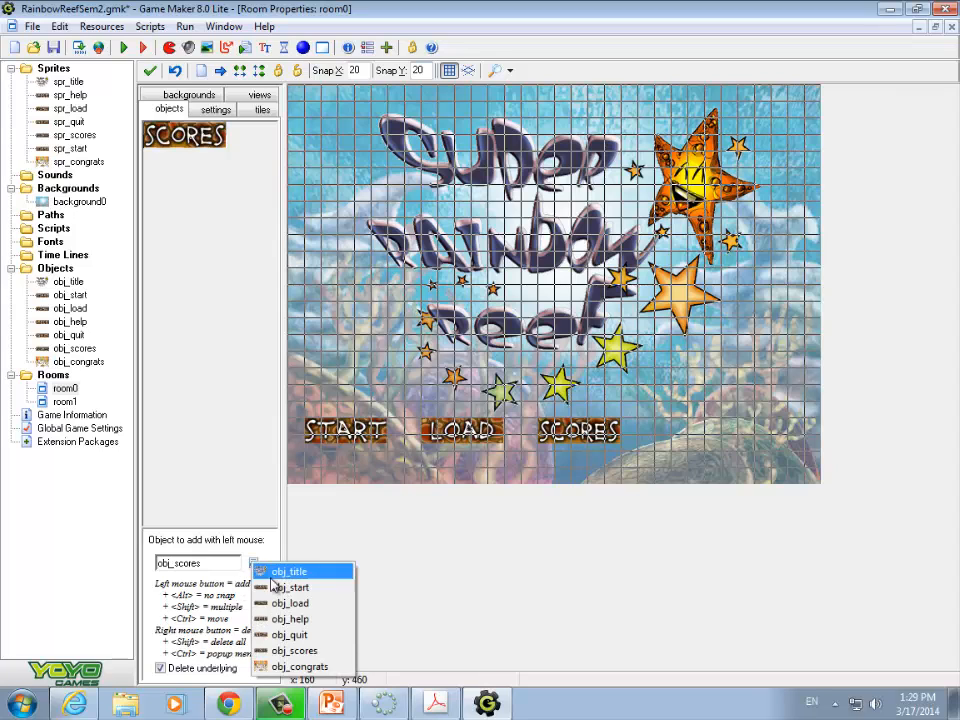
{"action": "left_click", "coordinate": [296, 620]}
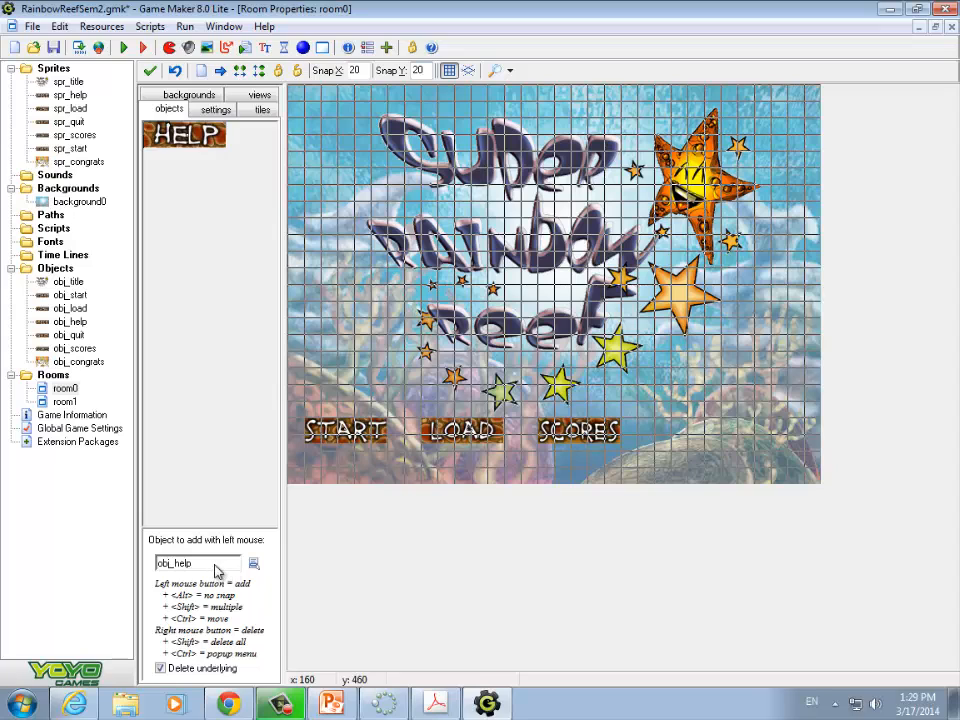
{"action": "left_click", "coordinate": [658, 426]}
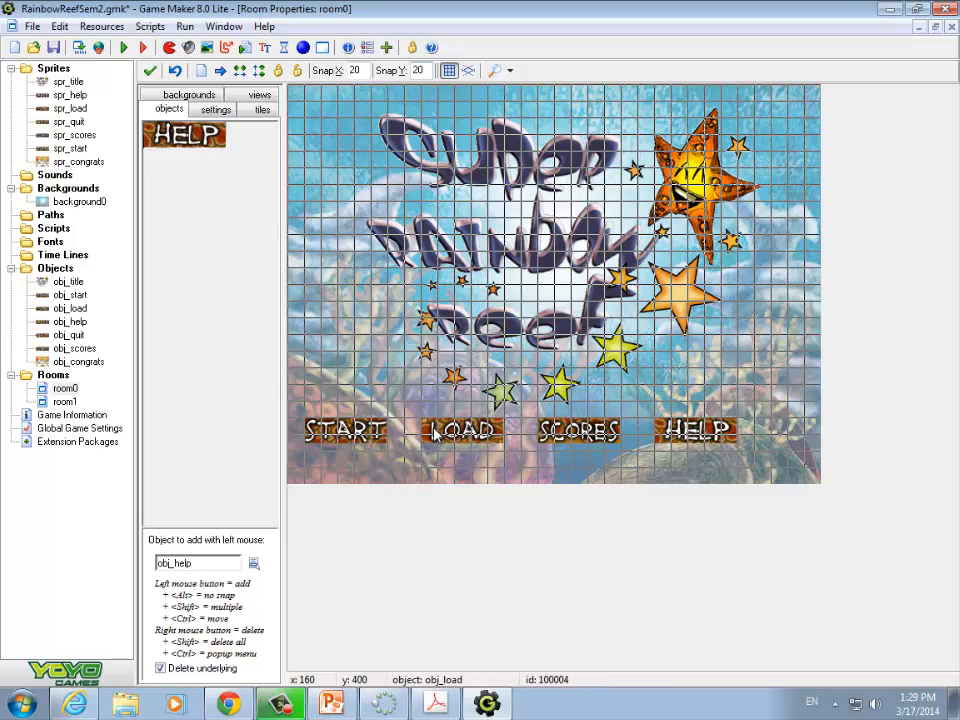
Replace the LOAD button in room0 with an obj_load instance closer to START, at x 140, y 400
{"action": "left_click", "coordinate": [253, 565]}
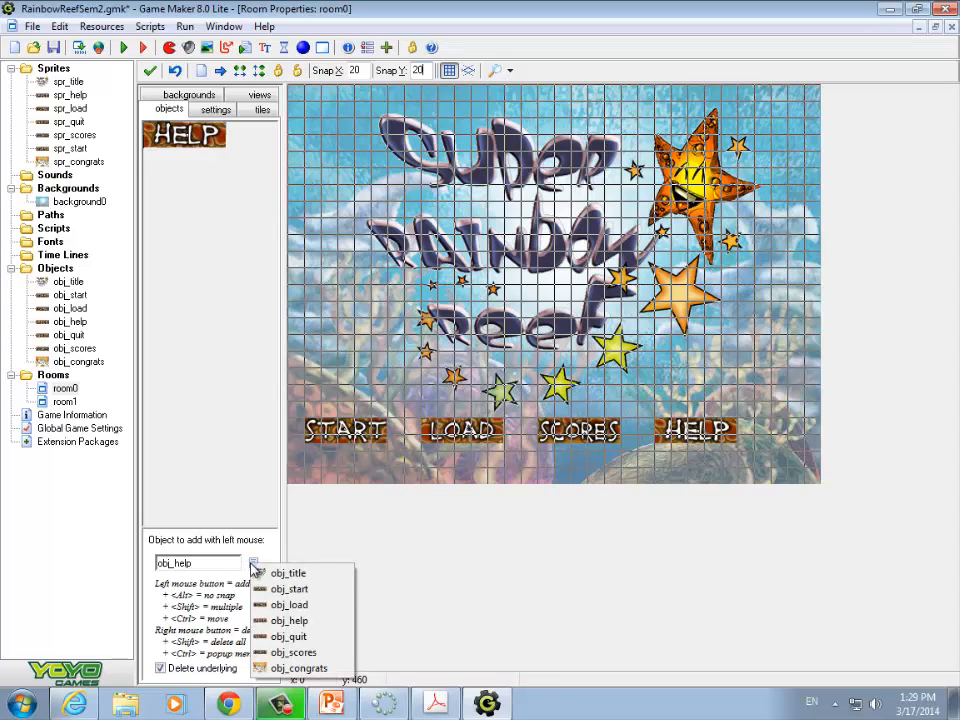
{"action": "left_click", "coordinate": [289, 606]}
{"action": "left_click", "coordinate": [432, 428]}
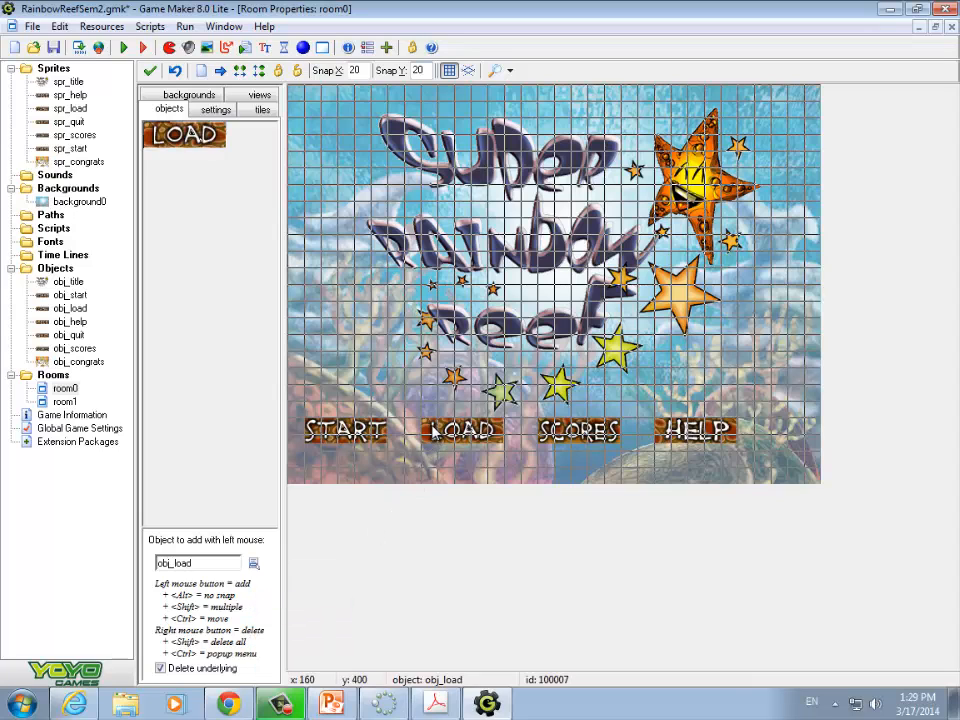
{"action": "left_click", "coordinate": [432, 428]}
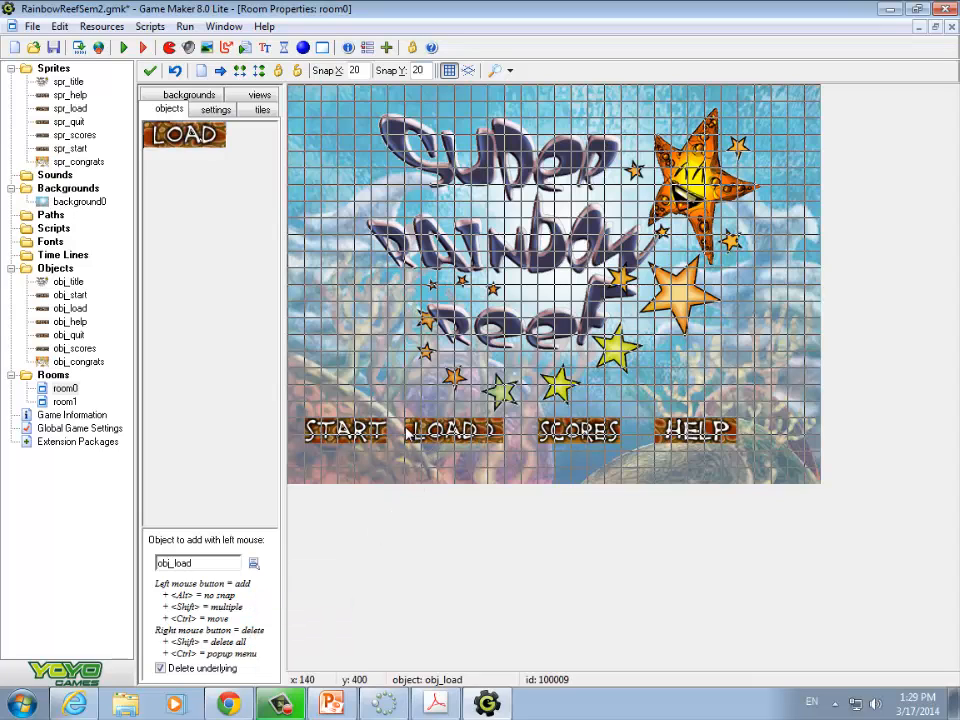
{"action": "right_click", "coordinate": [495, 432]}
{"action": "right_click", "coordinate": [473, 433]}
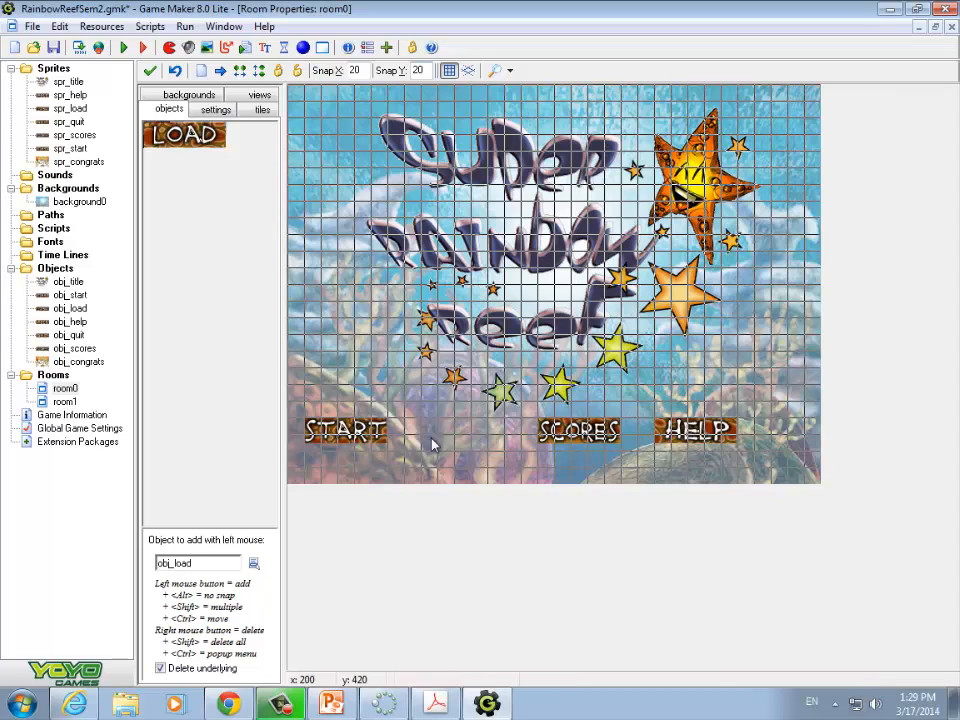
{"action": "left_click_drag", "start_coordinate": [402, 432], "coordinate": [415, 432]}
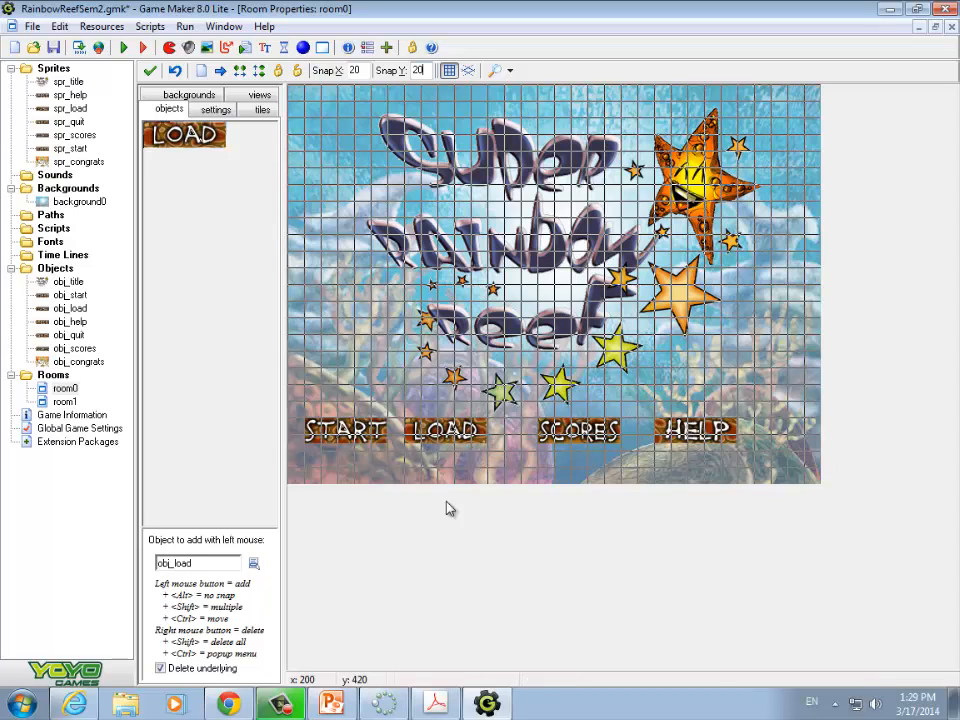
Delete the SCORES button and place obj_scores again closer to LOAD, at x 260, y 400
{"action": "left_click", "coordinate": [254, 564]}
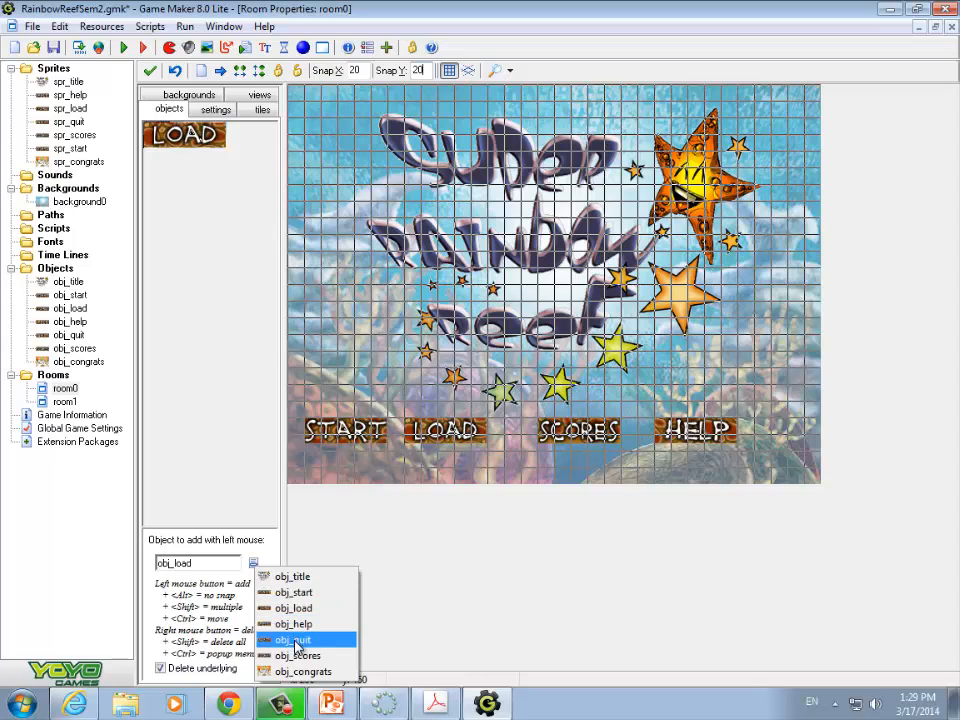
{"action": "left_click", "coordinate": [322, 660]}
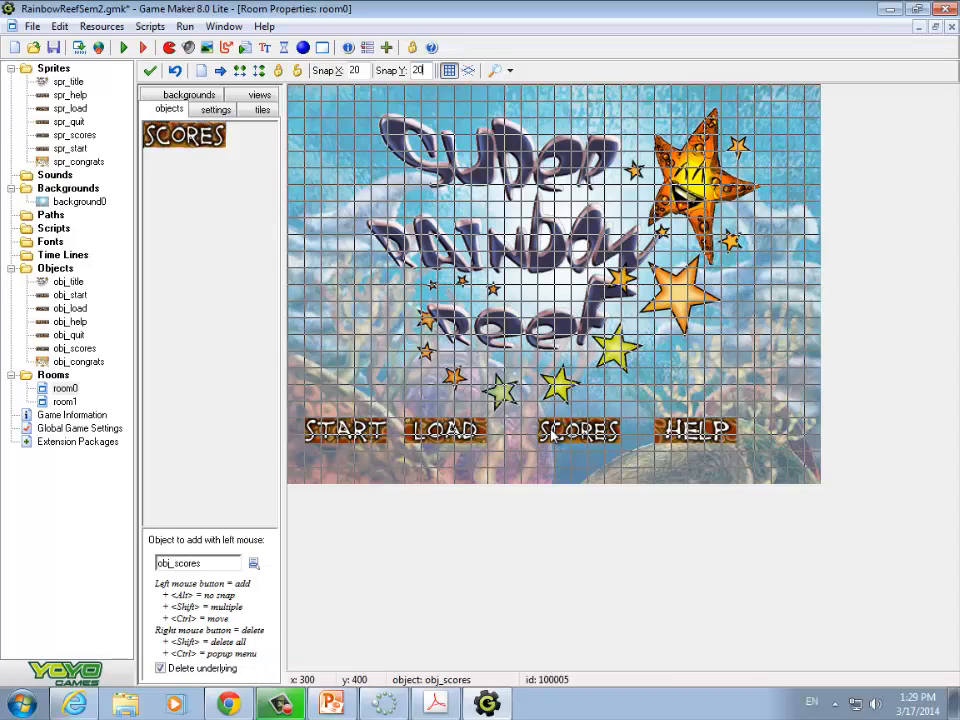
{"action": "right_click", "coordinate": [552, 432]}
{"action": "left_click", "coordinate": [512, 430]}
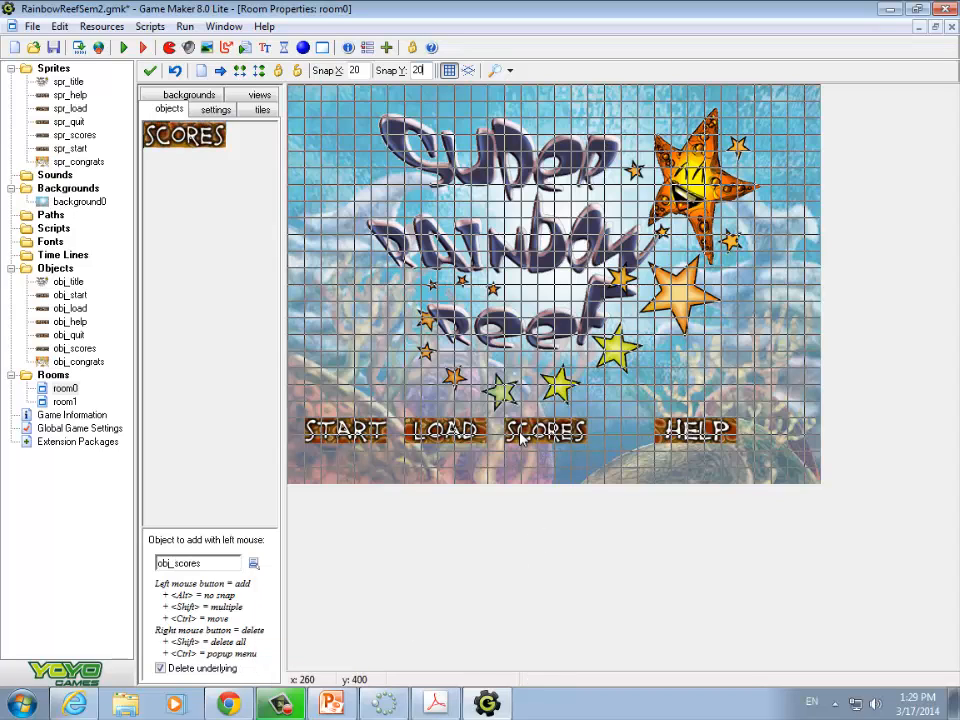
Delete the HELP button and place obj_help again closer to SCORES, matching the spacing of the other buttons
{"action": "left_click", "coordinate": [254, 564]}
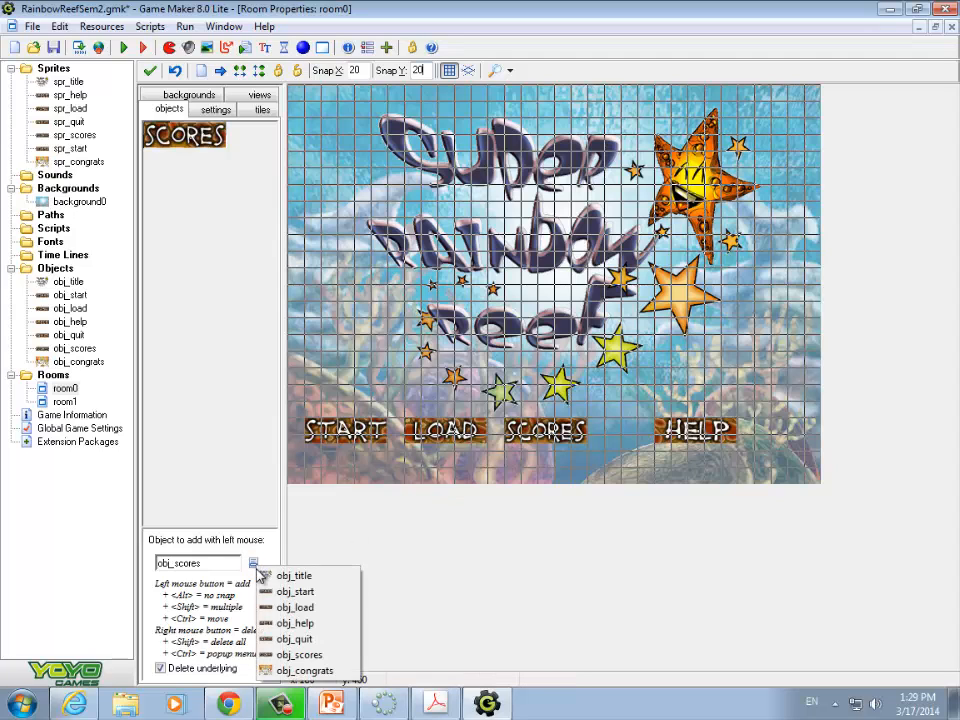
{"action": "left_click", "coordinate": [298, 624]}
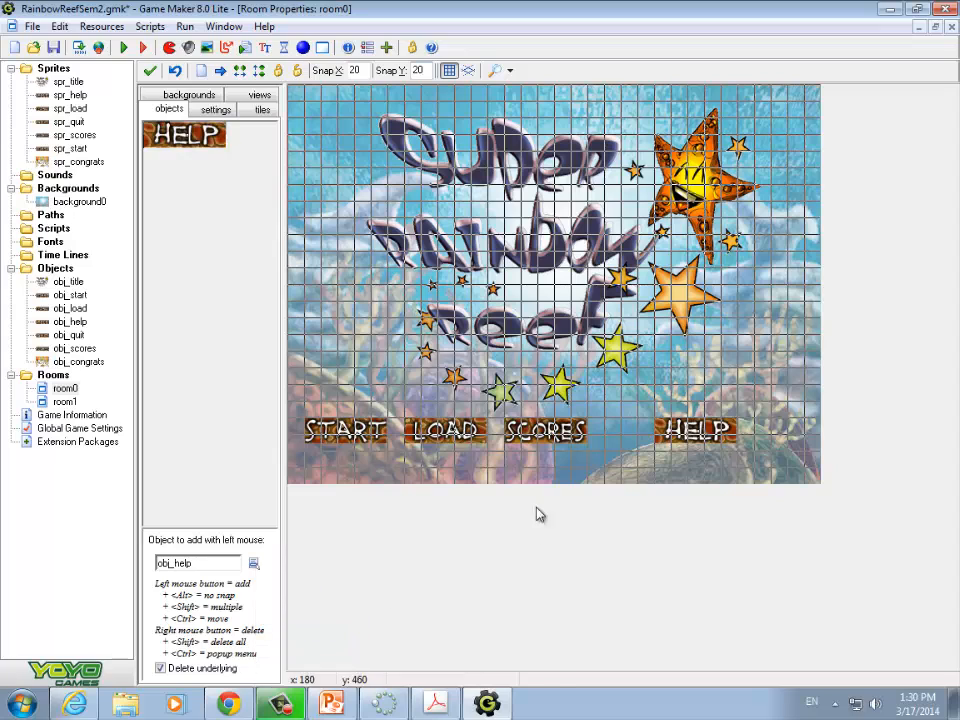
{"action": "right_click", "coordinate": [668, 428]}
{"action": "mouse_move", "coordinate": [635, 425]}
{"action": "left_mouse_down"}
{"action": "mouse_move", "coordinate": [616, 441]}
{"action": "mouse_move", "coordinate": [617, 424]}
{"action": "left_mouse_up"}
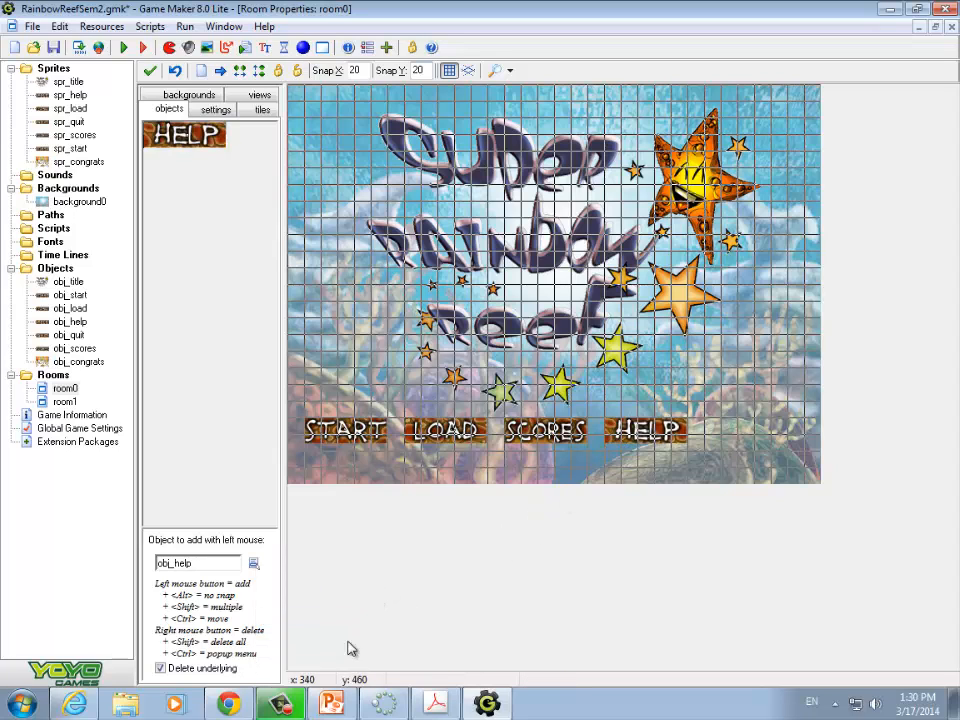
Place obj_quit to the right of the HELP button on the same row, and save the project
{"action": "left_click", "coordinate": [253, 563]}
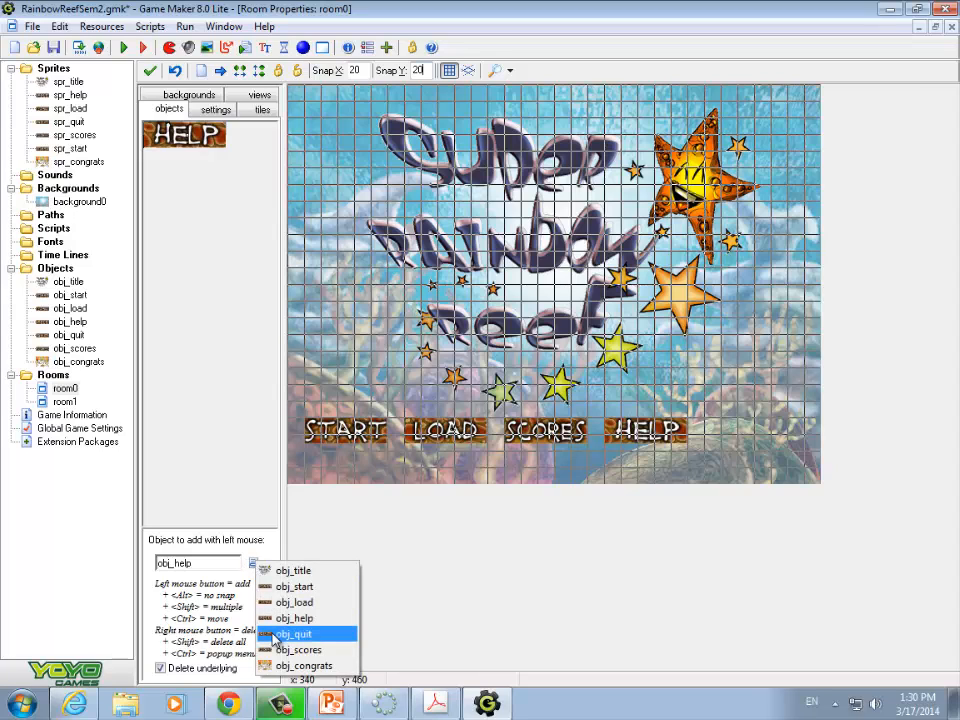
{"action": "left_click", "coordinate": [294, 634]}
{"action": "left_click", "coordinate": [714, 428]}
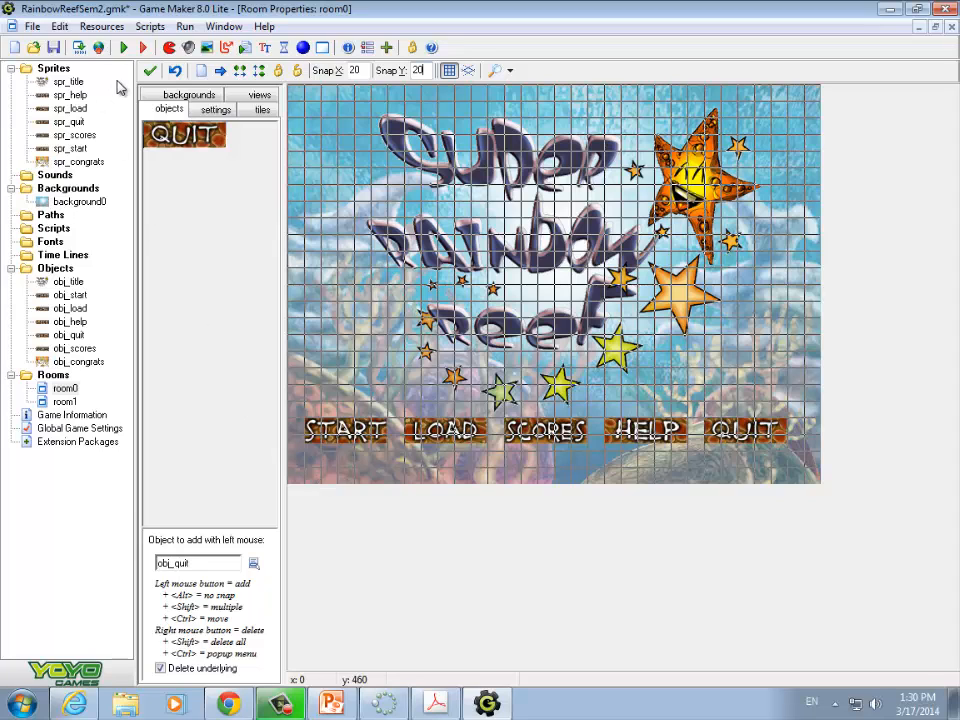
{"action": "left_click", "coordinate": [53, 47]}
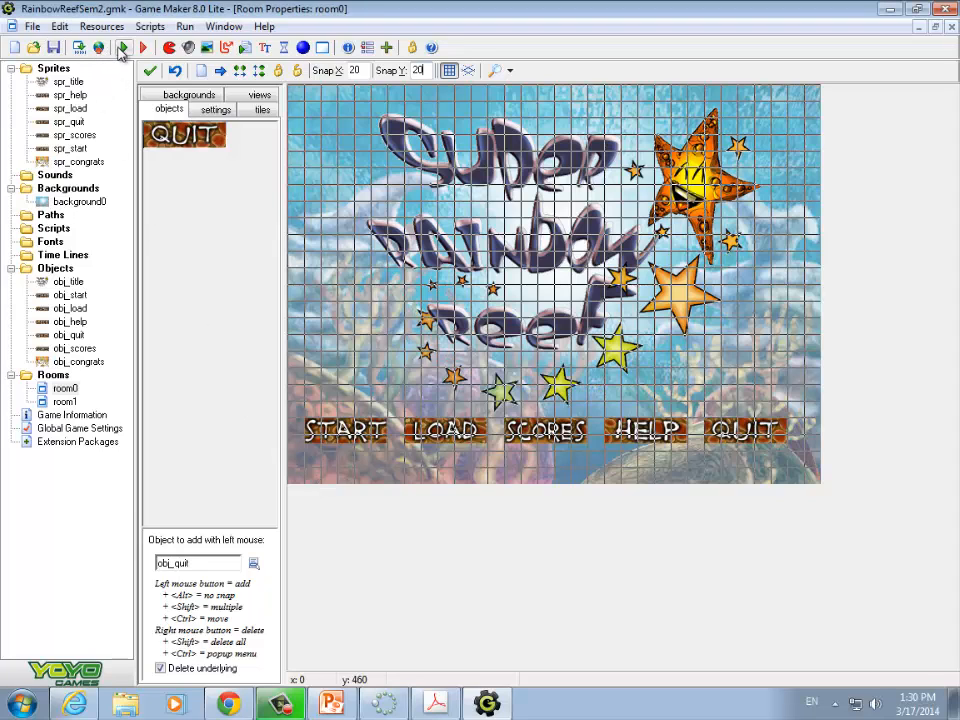
Run the game, test the START button on the title screen, and close the game window
{"action": "left_click", "coordinate": [123, 47]}
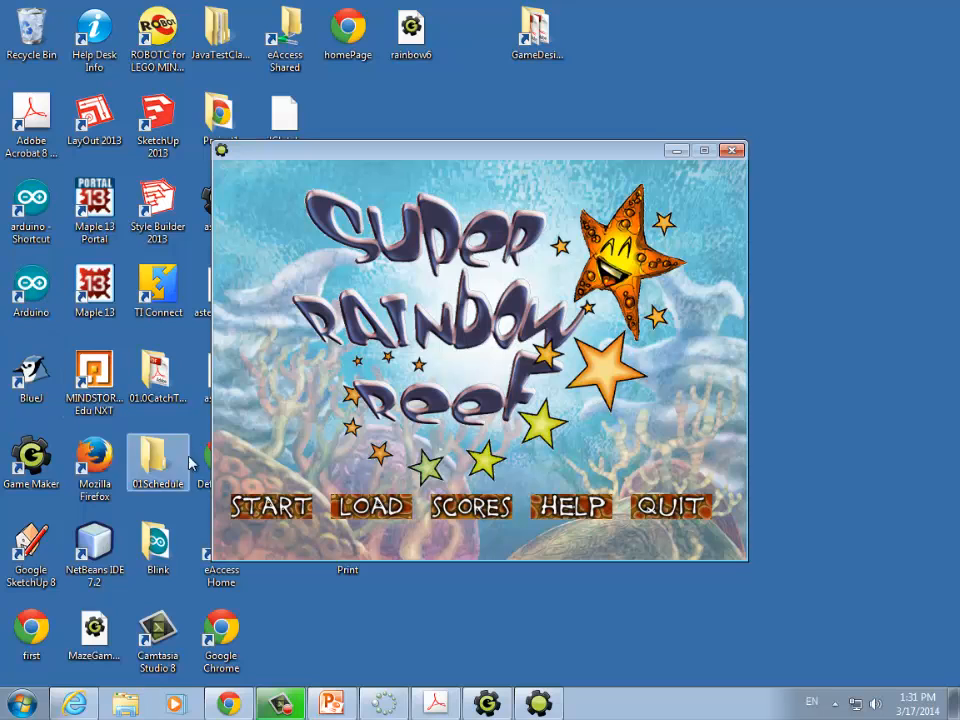
{"action": "left_click", "coordinate": [288, 510]}
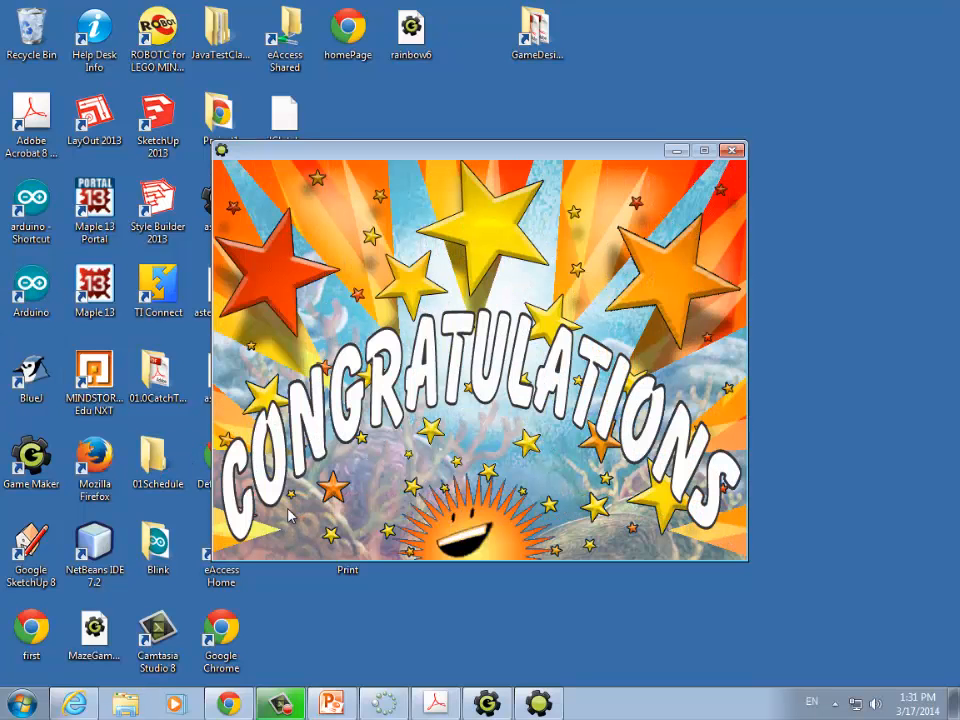
{"action": "left_click", "coordinate": [732, 151]}
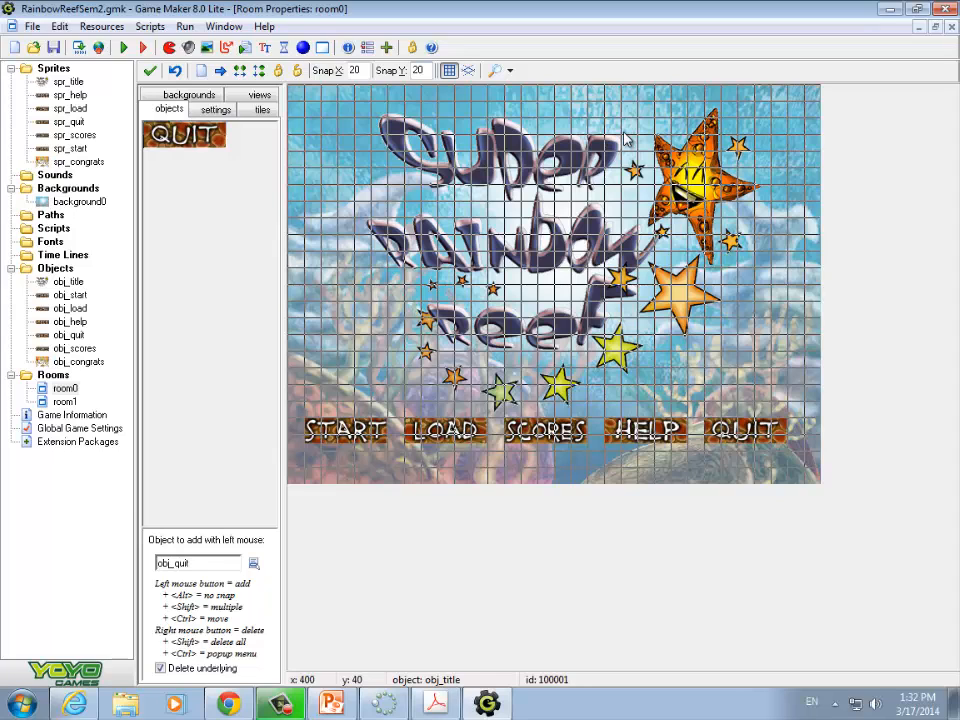
Open obj_load and add a Left Button mouse event to it
{"action": "double_click", "coordinate": [70, 308]}
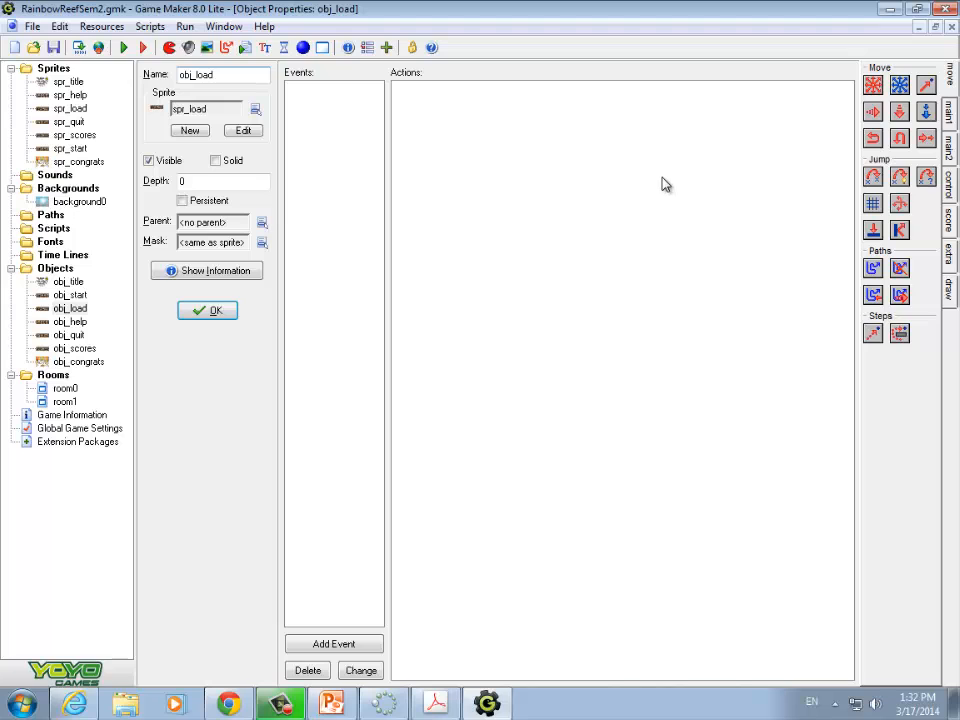
{"action": "left_click", "coordinate": [334, 643]}
{"action": "left_click", "coordinate": [548, 288]}
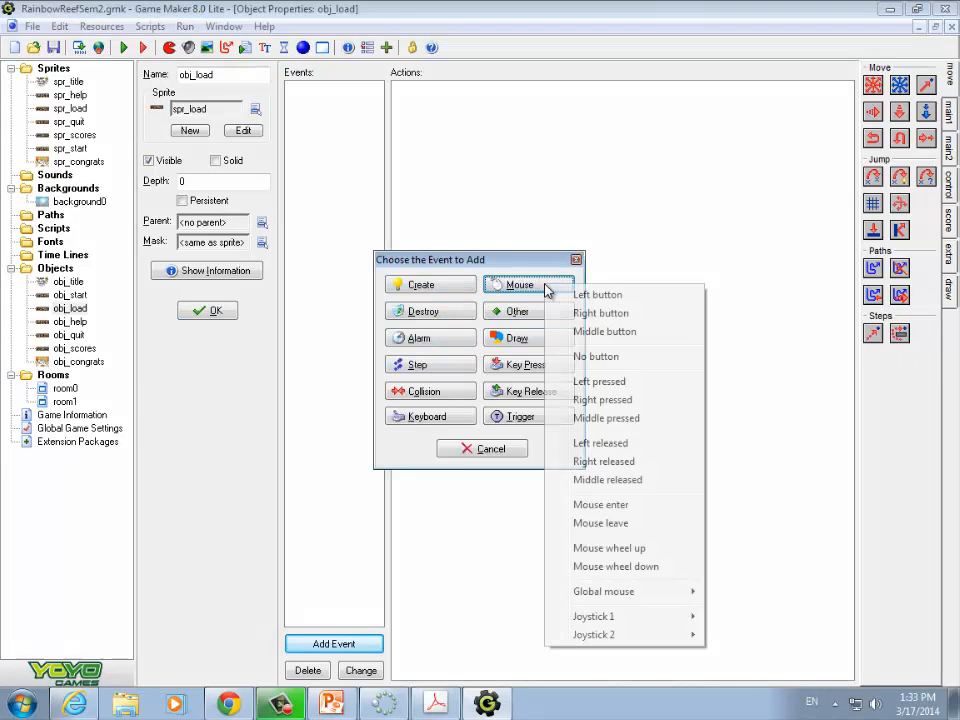
{"action": "left_click", "coordinate": [560, 295]}
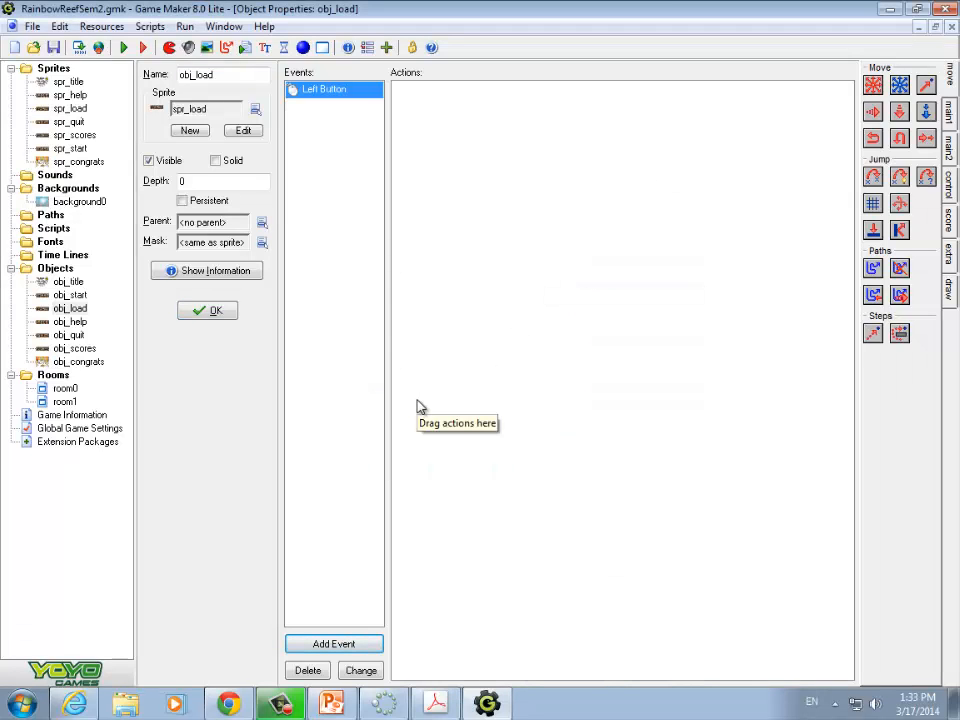
Add a Load Game action with the file name savegame to the Left Button event of obj_load
{"action": "left_click", "coordinate": [947, 145]}
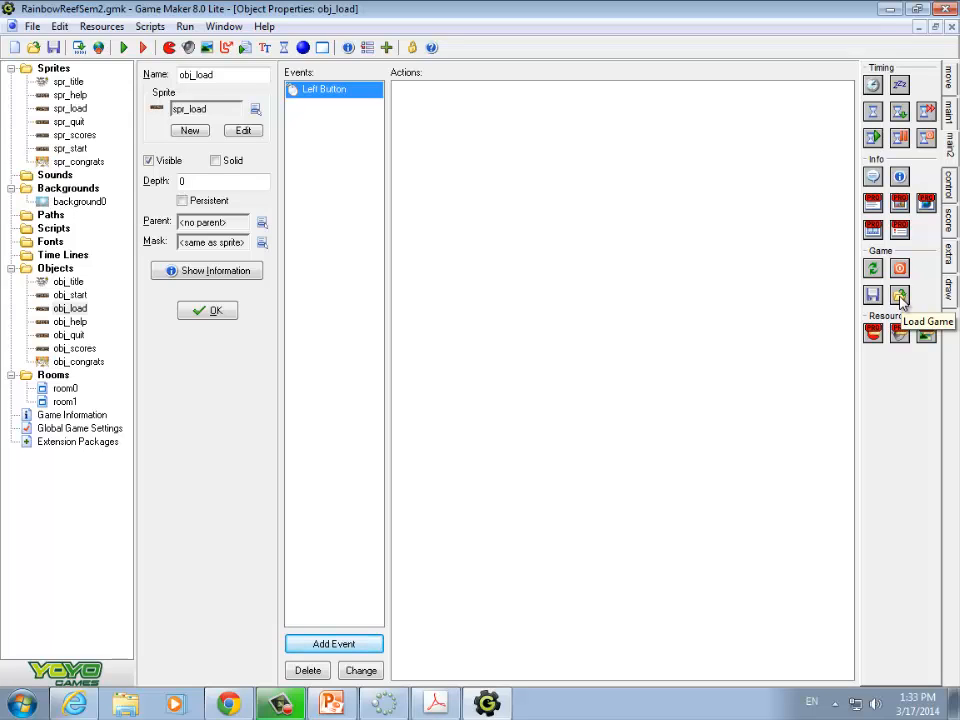
{"action": "left_click_drag", "start_coordinate": [900, 297], "coordinate": [572, 189]}
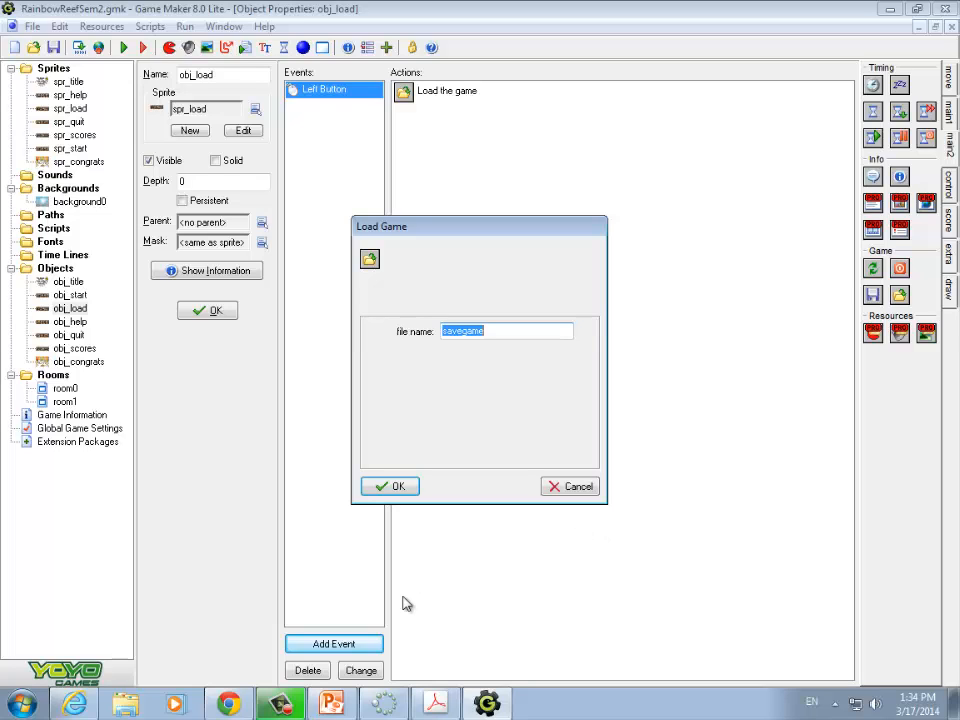
{"action": "left_click", "coordinate": [398, 487]}
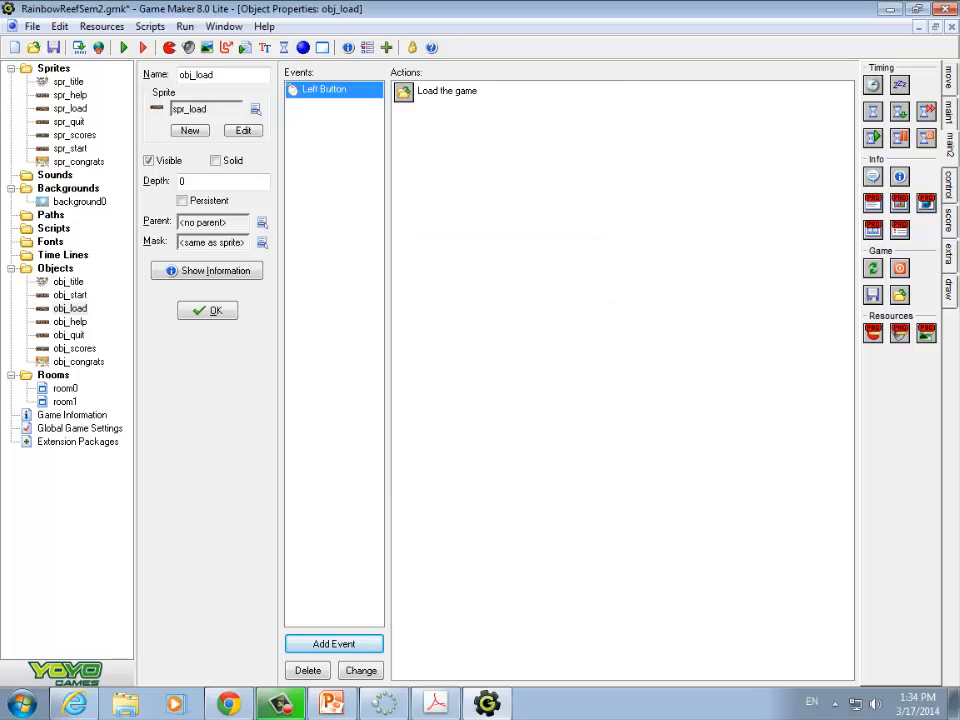
Open Game Information and write "Use the left and right arrows to move the paddle back and forth."
{"action": "left_click", "coordinate": [76, 326]}
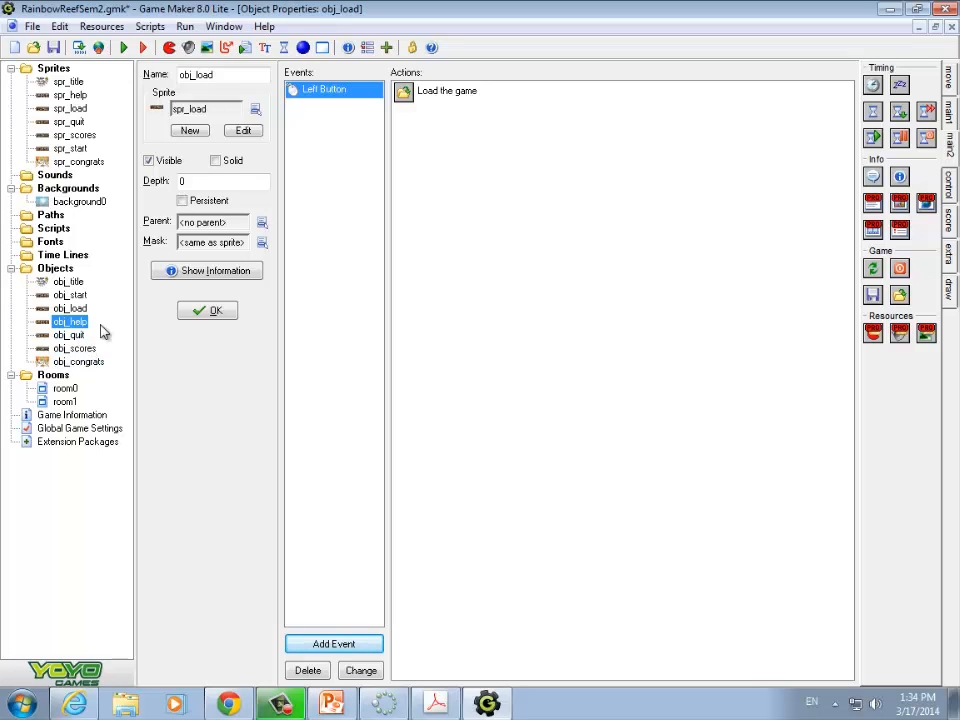
{"action": "double_click", "coordinate": [65, 417]}
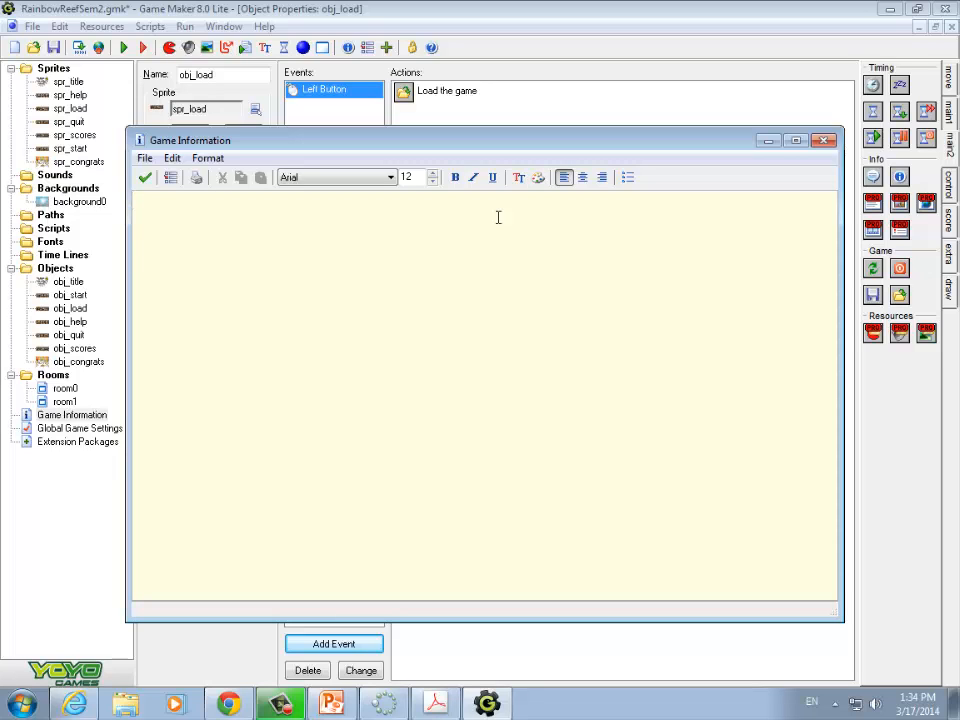
{"action": "type", "text": "Use the left and righ"}
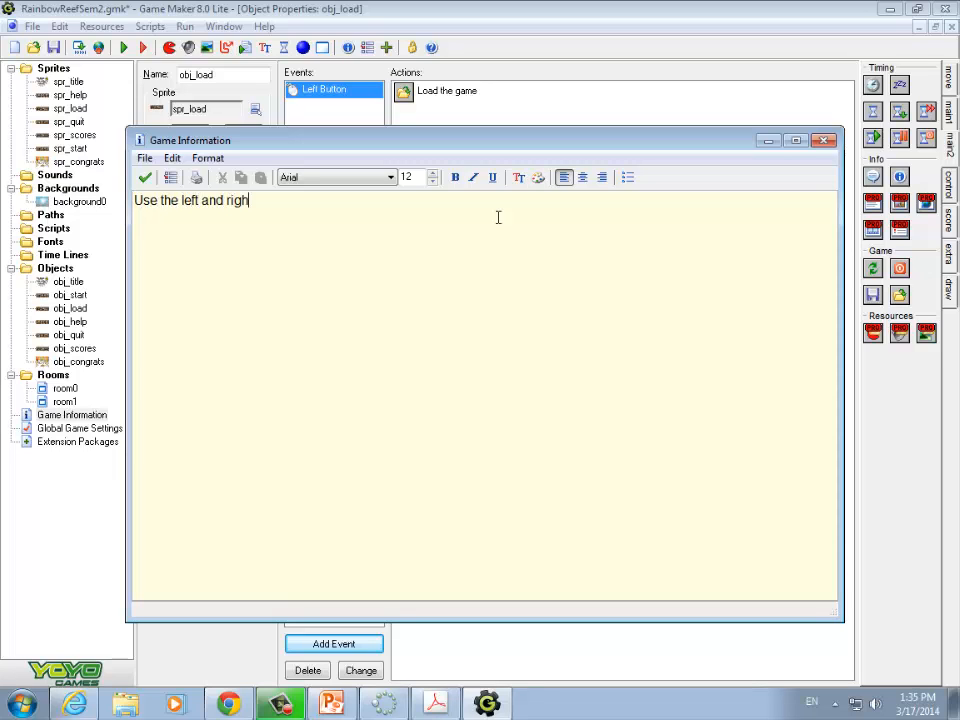
{"action": "type", "text": "t arrows to mov"}
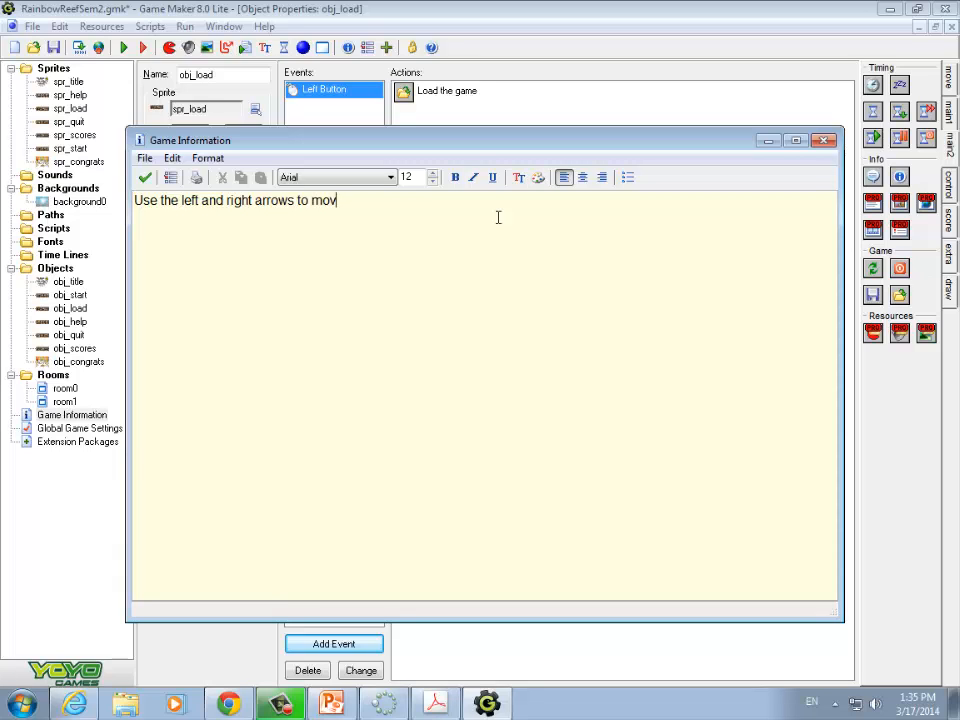
{"action": "type", "text": "e the padd"}
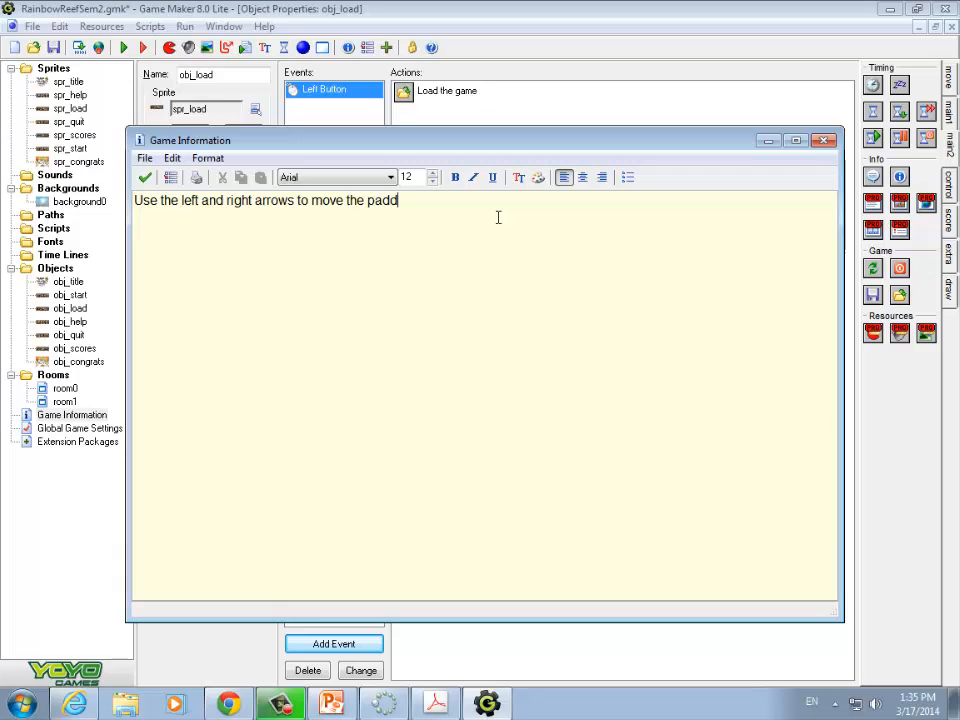
{"action": "type", "text": "le back and forth"}
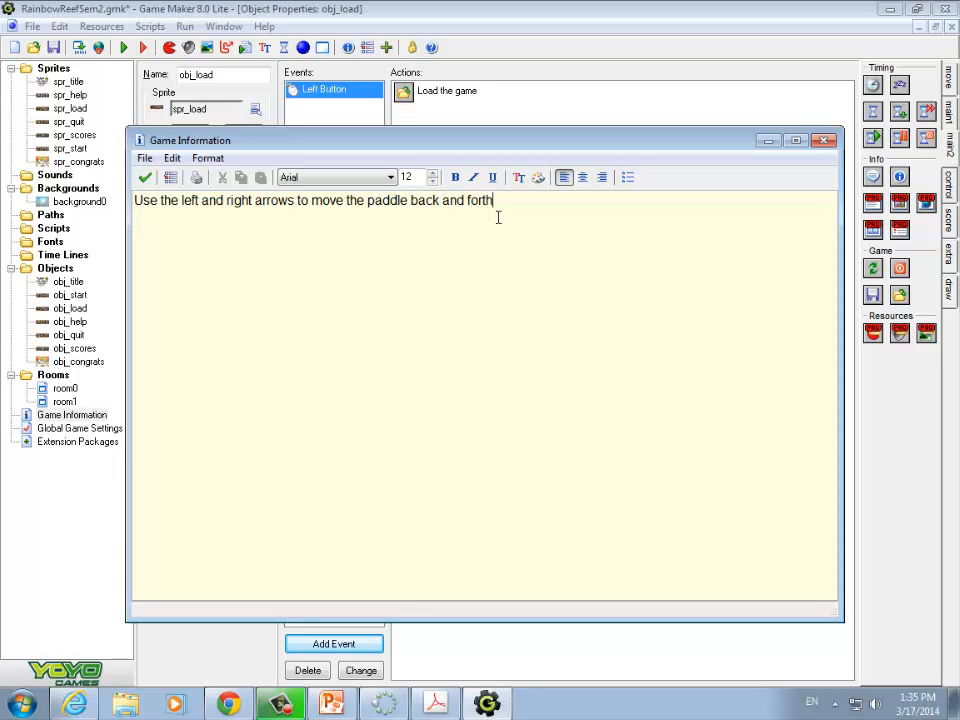
{"action": "type", "text": "."}
Insert a "Control:" heading line above the paddle instruction and indent the instruction beneath it
{"action": "key", "text": "Return"}
{"action": "key", "text": "Up"}
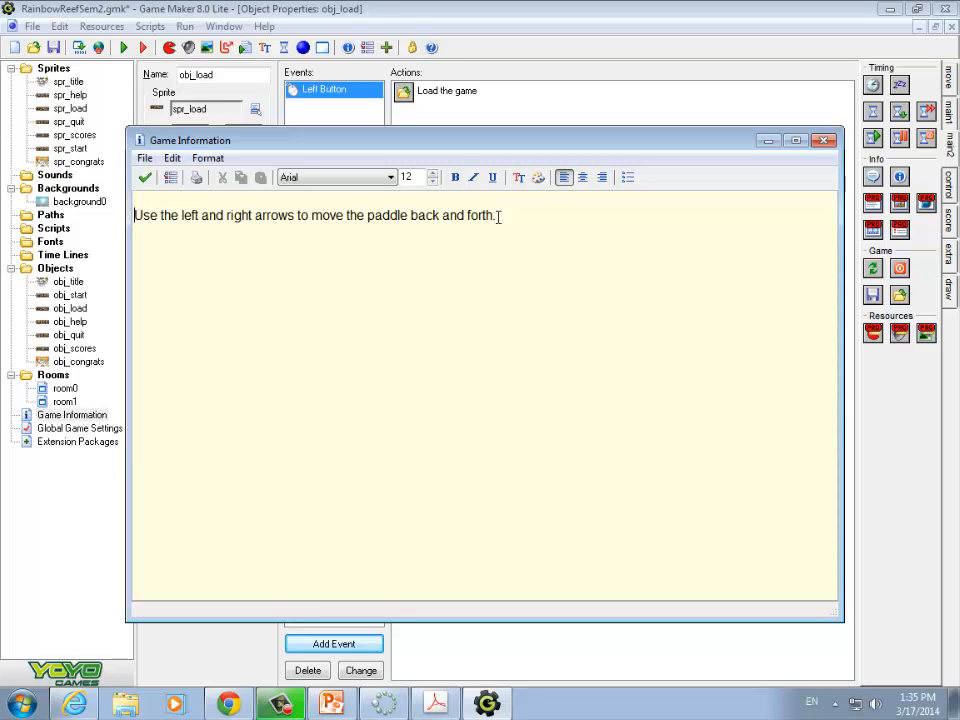
{"action": "key", "text": "Return"}
{"action": "key", "text": "Up"}
{"action": "type", "text": "Control:"}
{"action": "key", "text": "Right"}
{"action": "key", "text": "Tab"}
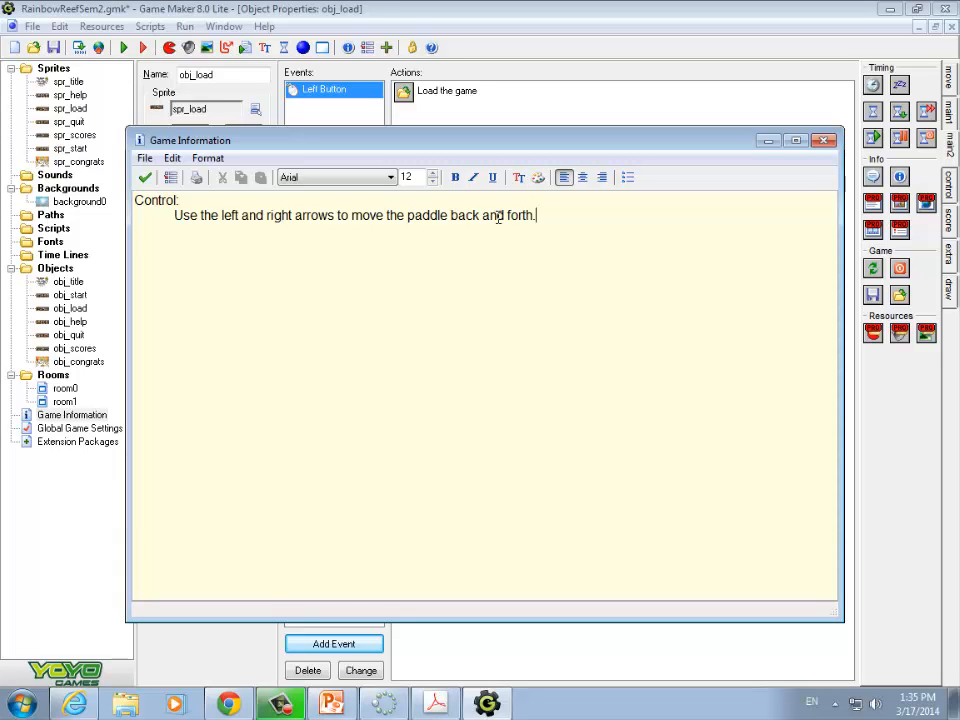
Add a "Goal:" heading below the paddle instruction with the indented line "Rid the seas of evil squids."
{"action": "key", "text": "Return"}
{"action": "key", "text": "Return"}
{"action": "type", "text": "Go"}
{"action": "type", "text": "al: \t"}
{"action": "type", "text": "Rid the "}
{"action": "type", "text": "seas of e"}
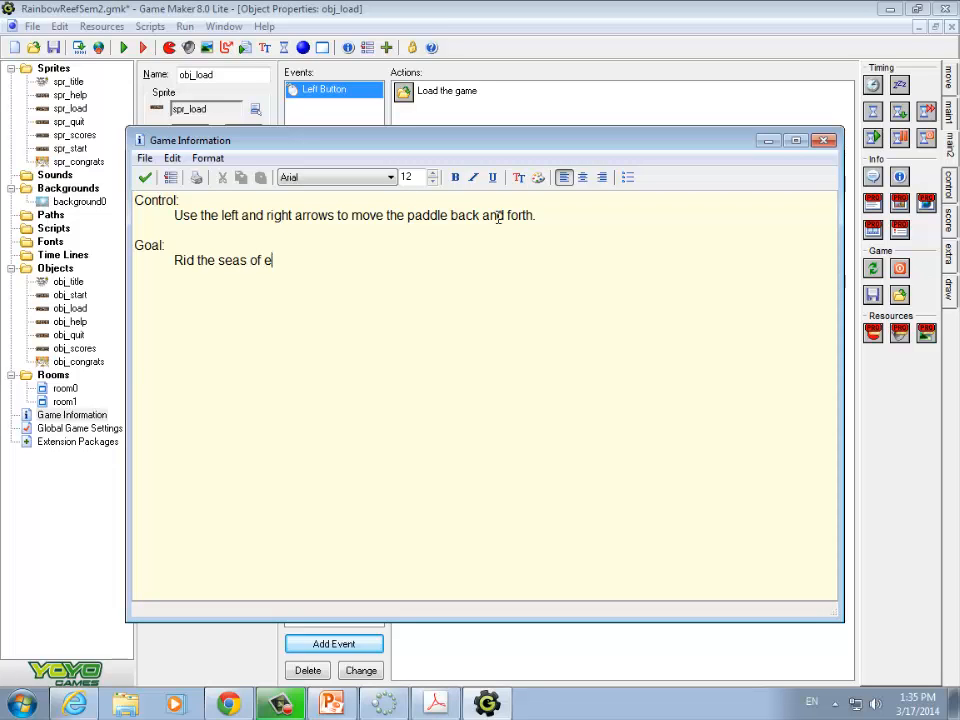
{"action": "type", "text": "vil spuids."}
{"action": "key", "text": "Left"}
{"action": "key", "text": "Left"}
{"action": "key", "text": "Left"}
{"action": "key", "text": "Left"}
{"action": "key", "text": "Left"}
{"action": "key", "text": "Home"}
Add a "Written by:" heading with "Me" indented beneath it and save the game information
{"action": "key", "text": "Down"}
{"action": "type", "text": "Written "}
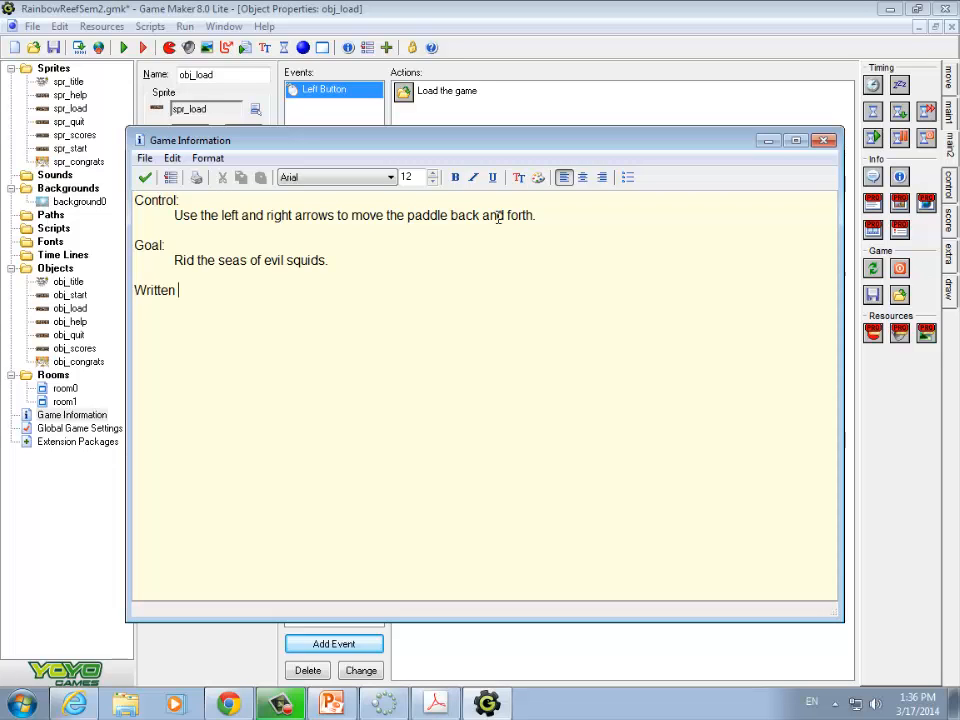
{"action": "type", "text": "by:"}
{"action": "key", "text": "Return"}
{"action": "key", "text": "Tab"}
{"action": "type", "text": "Me"}
{"action": "left_click", "coordinate": [145, 178]}
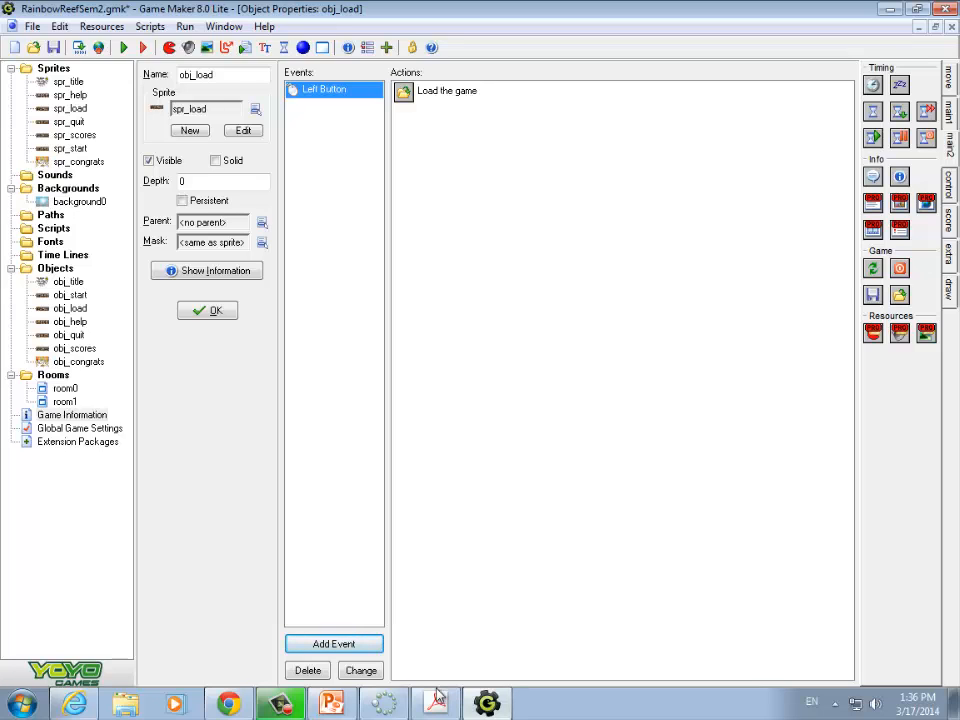
Give obj_help a Left Button mouse event with a Show Info action
{"action": "double_click", "coordinate": [68, 323]}
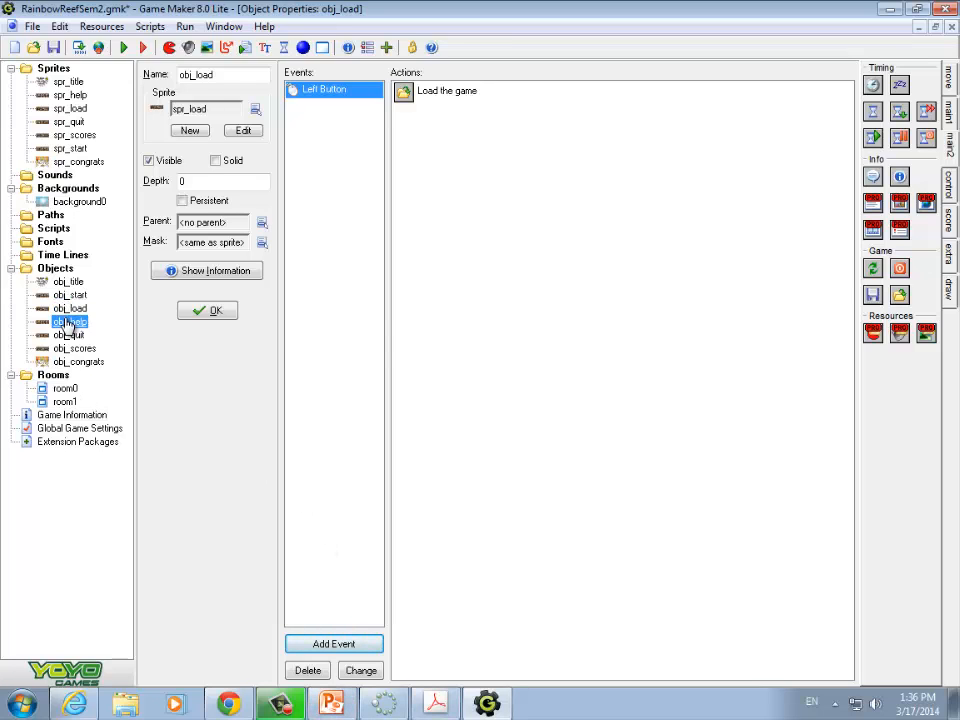
{"action": "left_click", "coordinate": [322, 648]}
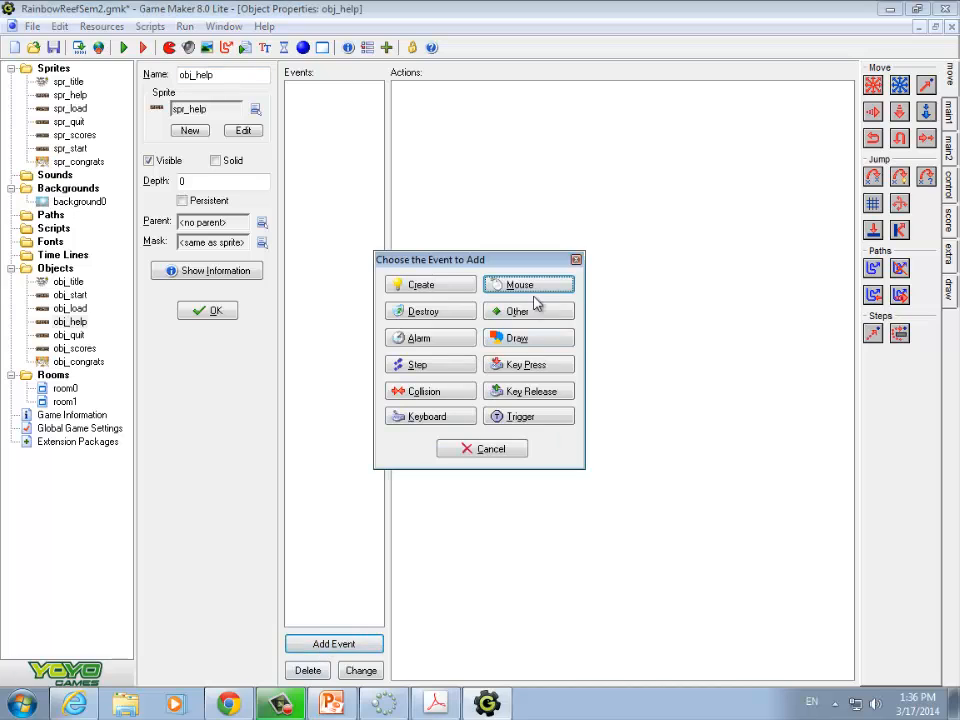
{"action": "left_click", "coordinate": [524, 286]}
{"action": "left_click", "coordinate": [581, 296]}
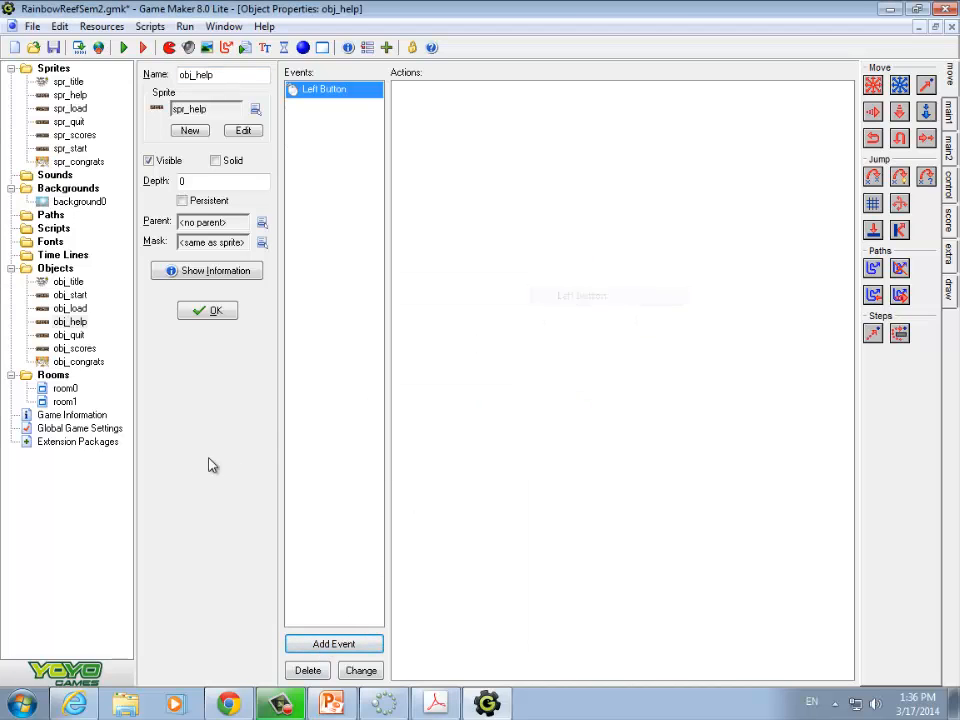
{"action": "left_click", "coordinate": [950, 150]}
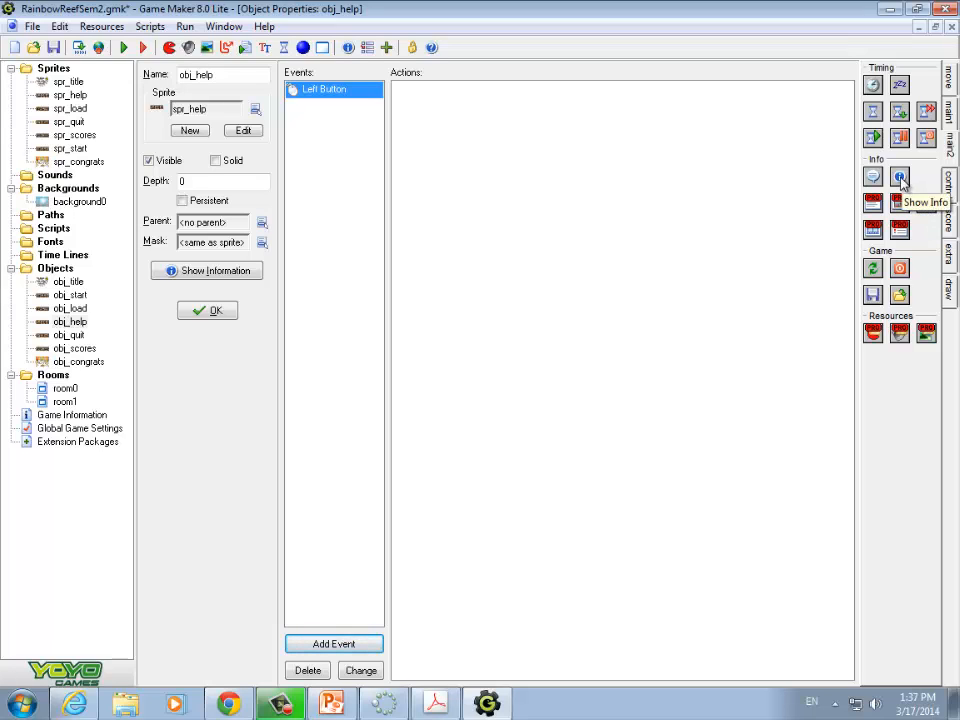
{"action": "left_click_drag", "start_coordinate": [901, 179], "coordinate": [680, 184]}
{"action": "left_click_drag", "start_coordinate": [513, 133], "coordinate": [515, 135]}
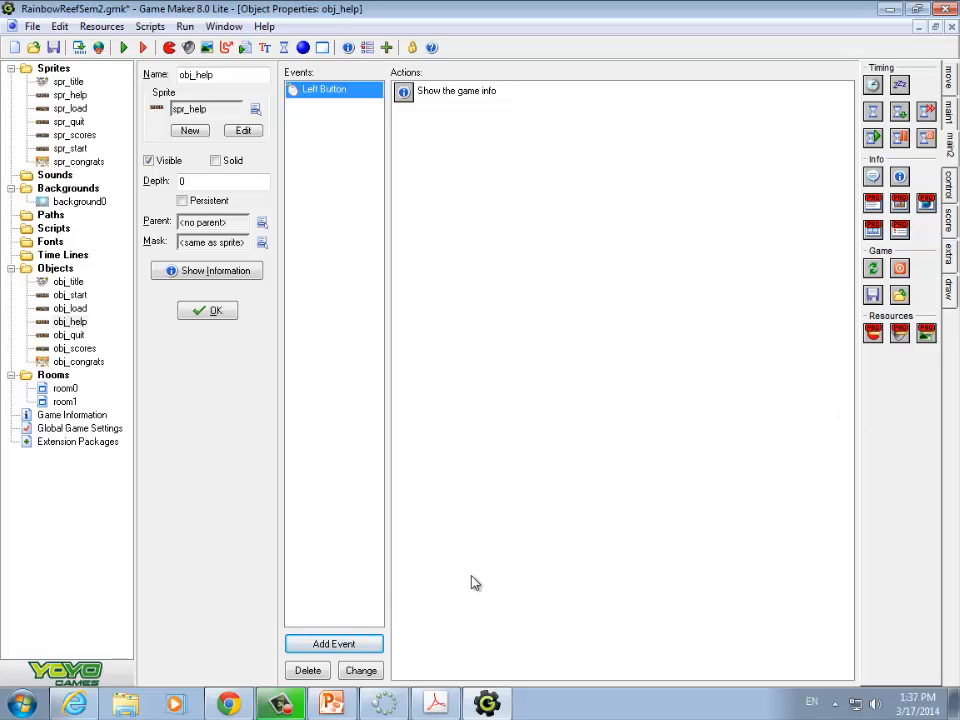
Open obj_quit and add a Left Button mouse event to it
{"action": "double_click", "coordinate": [80, 336]}
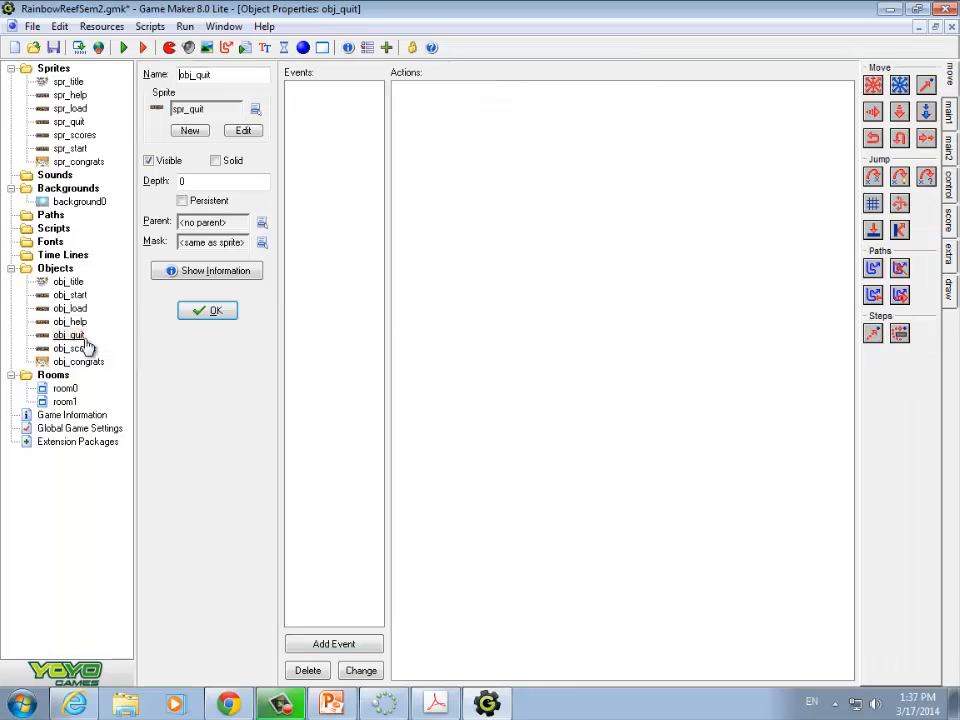
{"action": "left_click", "coordinate": [318, 643]}
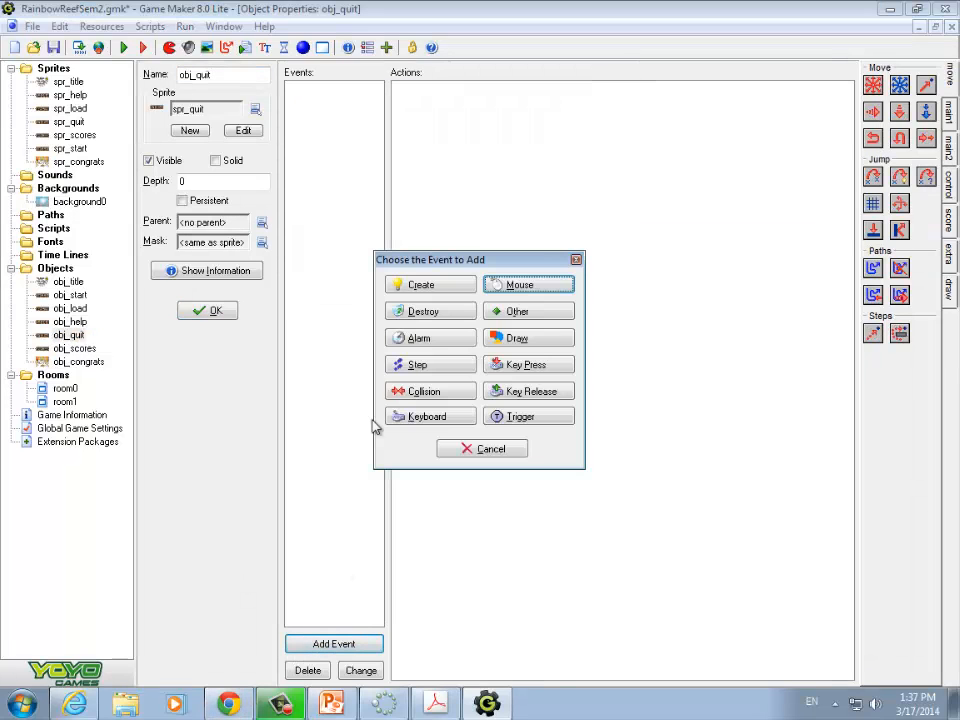
{"action": "left_click", "coordinate": [519, 285]}
{"action": "left_click", "coordinate": [552, 292]}
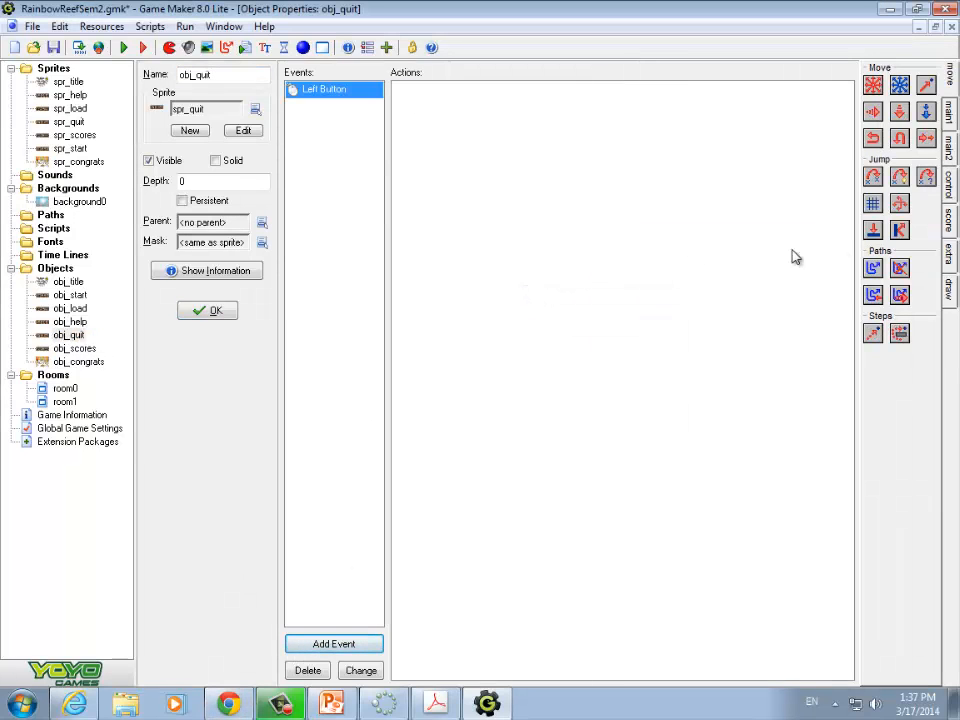
Add a Restart Game action to the Left Button event of obj_quit
{"action": "left_click", "coordinate": [948, 112]}
{"action": "left_click", "coordinate": [950, 146]}
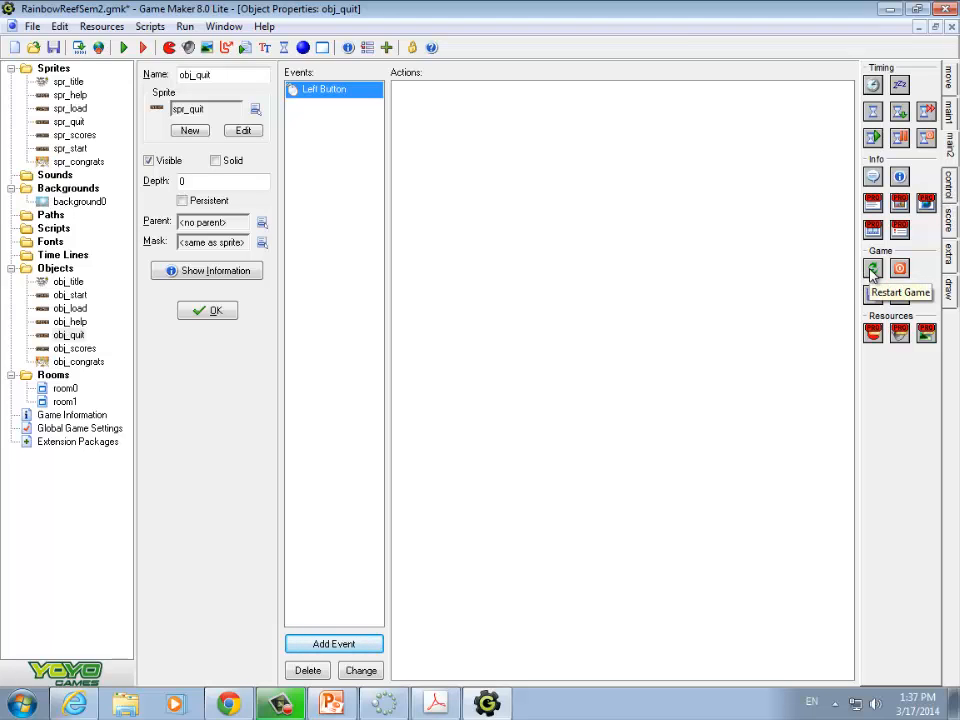
{"action": "left_click_drag", "start_coordinate": [872, 270], "coordinate": [430, 140]}
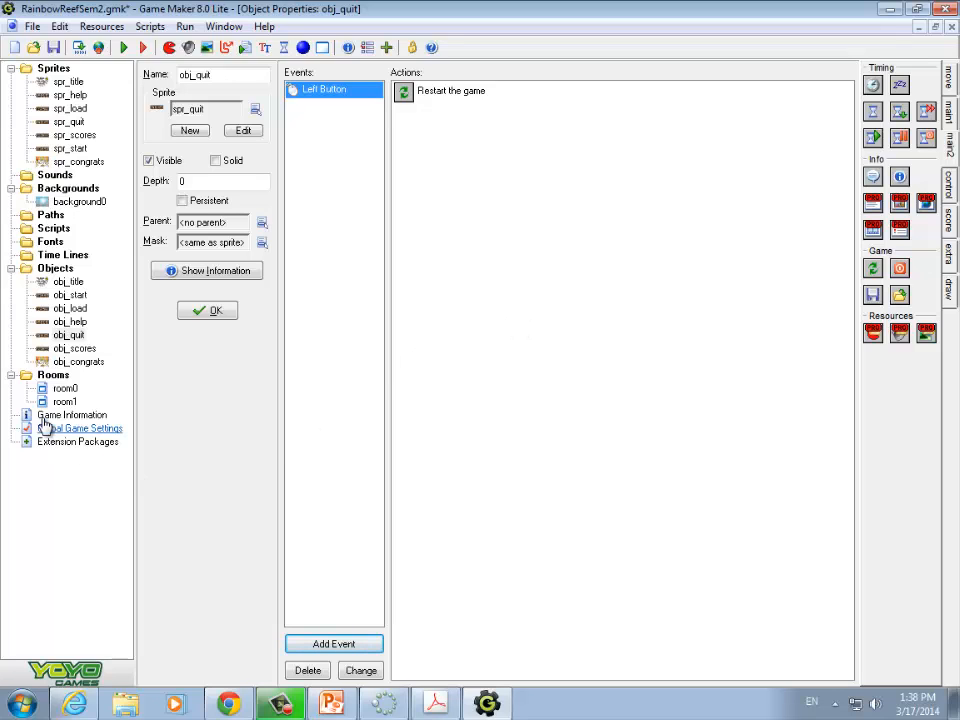
Give obj_scores a Left Button mouse event with a Show Highscore action, keeping the default background, border, colors and font
{"action": "double_click", "coordinate": [74, 349]}
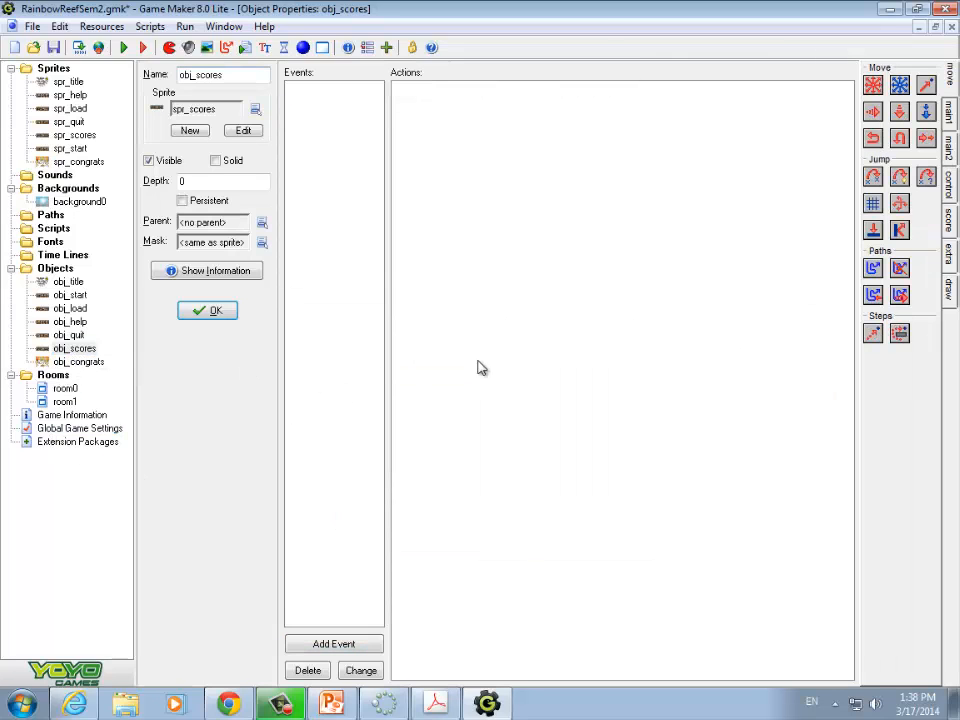
{"action": "left_click", "coordinate": [325, 644]}
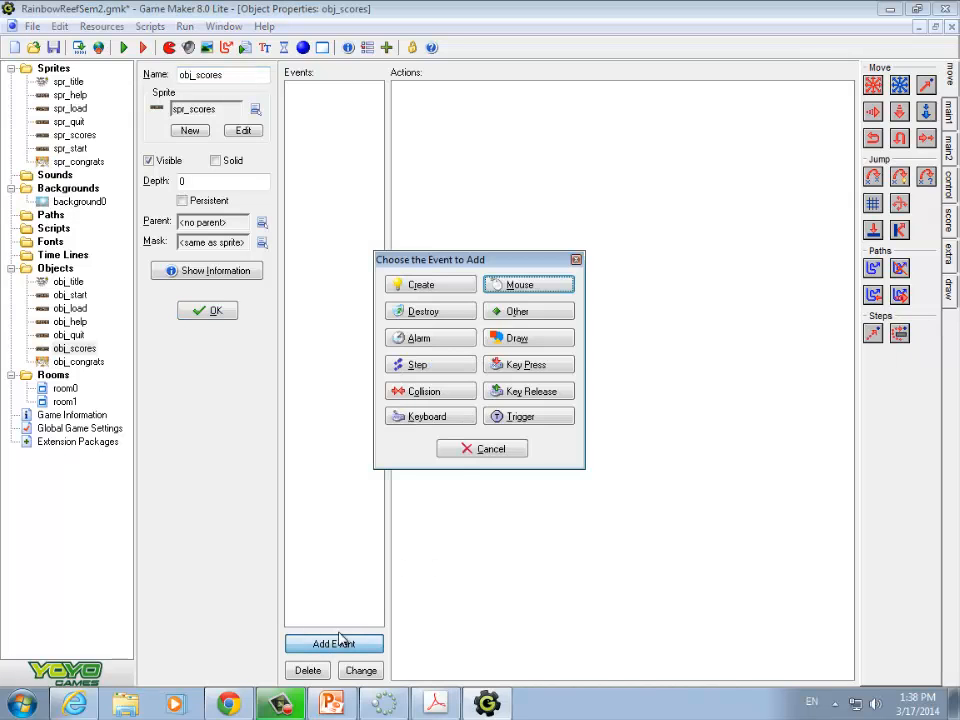
{"action": "left_click", "coordinate": [548, 287]}
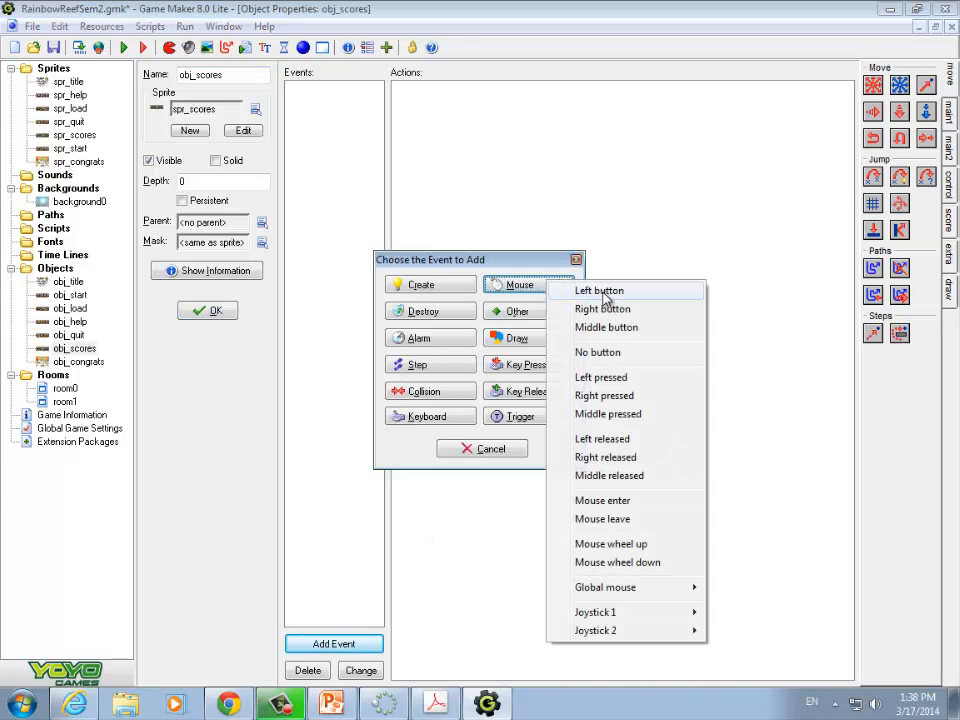
{"action": "left_click", "coordinate": [603, 290]}
{"action": "left_click", "coordinate": [948, 218]}
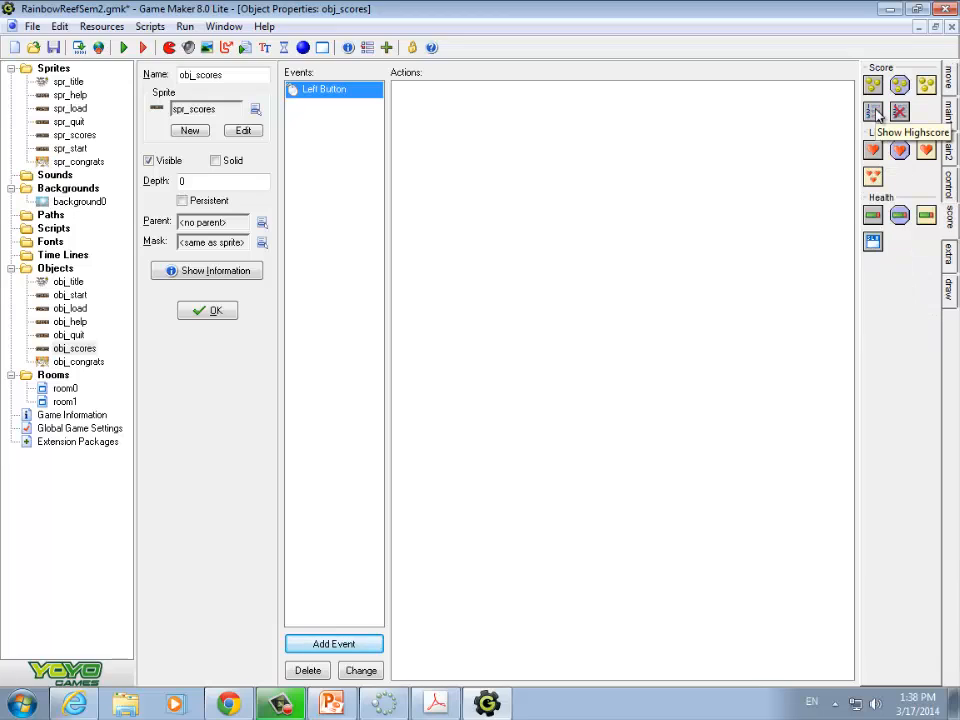
{"action": "left_click_drag", "start_coordinate": [876, 115], "coordinate": [445, 115]}
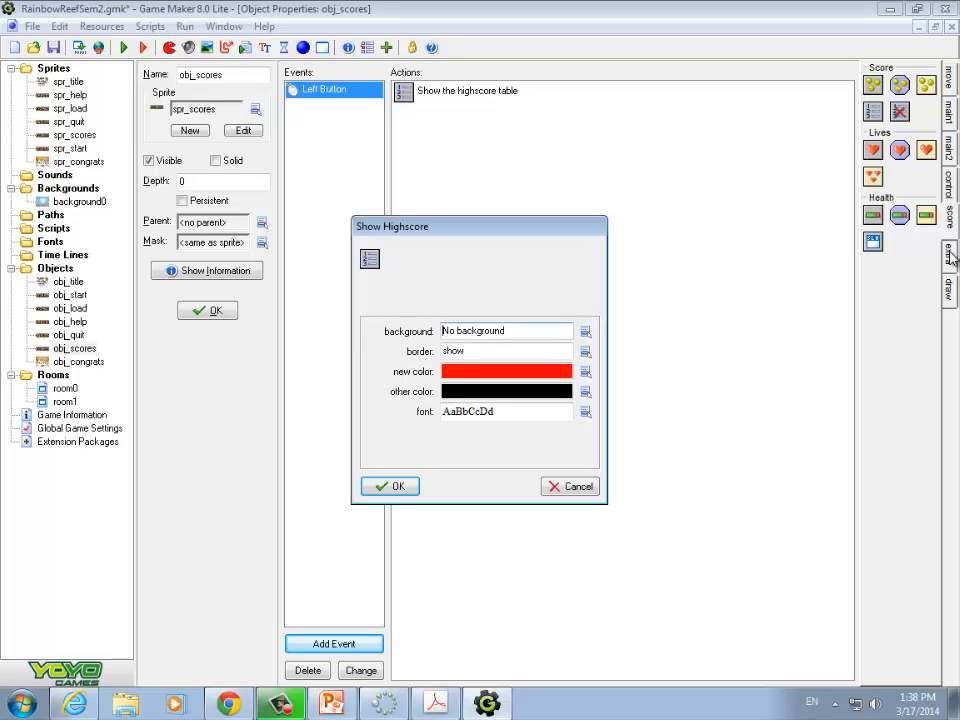
{"action": "left_click", "coordinate": [395, 487]}
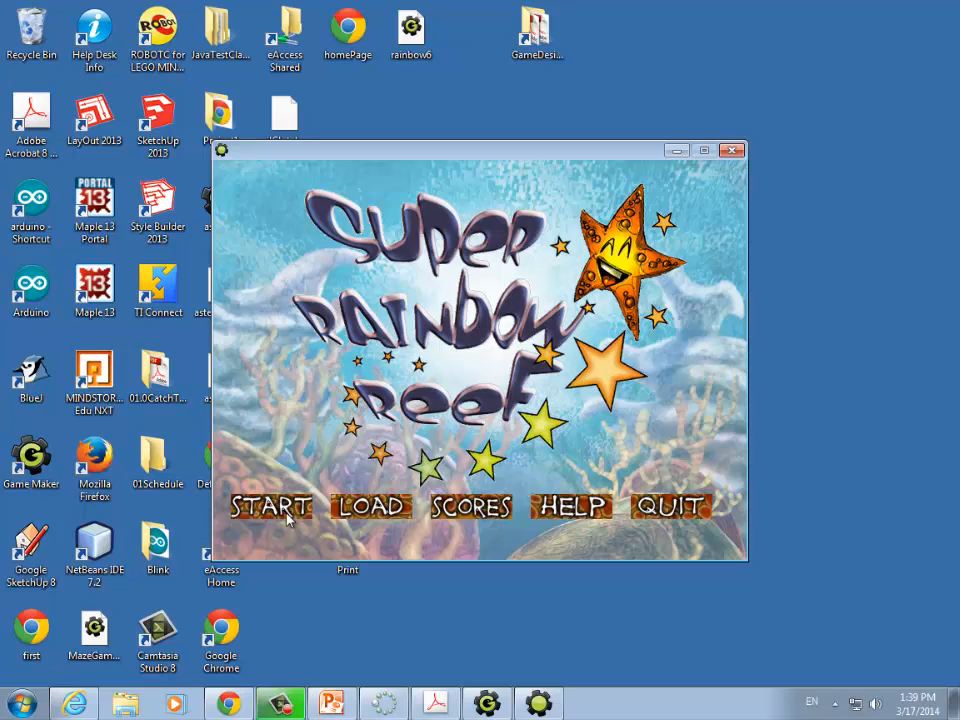
Test the Start, Scores, Help and Quit buttons of the title room in the running game
{"action": "left_click", "coordinate": [272, 507]}
{"action": "left_click", "coordinate": [472, 507]}
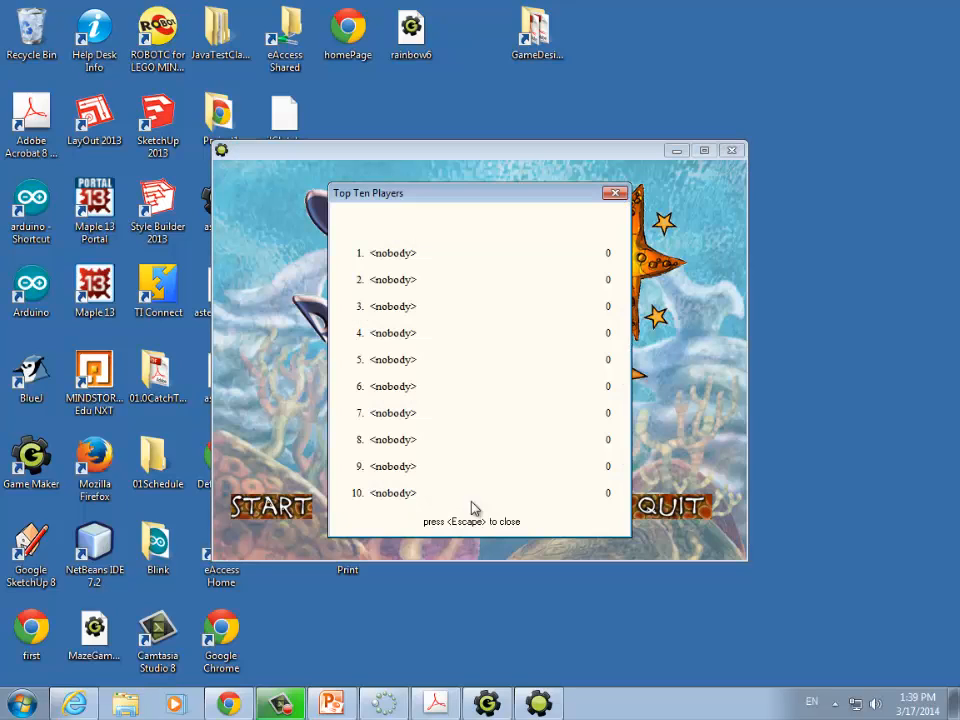
{"action": "left_click", "coordinate": [613, 195]}
{"action": "left_click", "coordinate": [571, 511]}
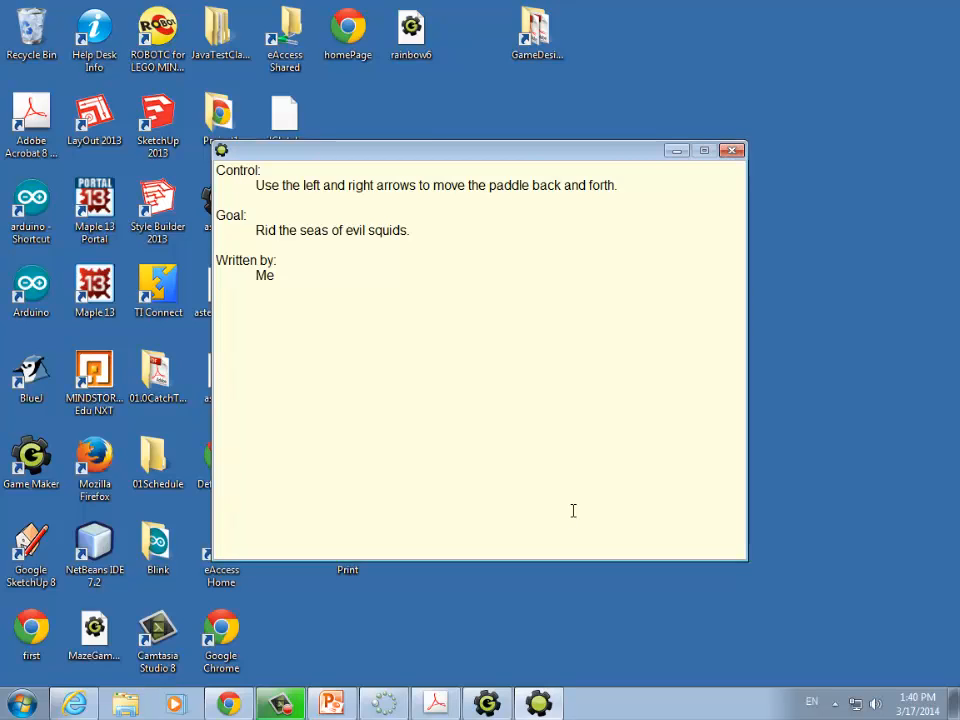
{"action": "key", "text": "Escape"}
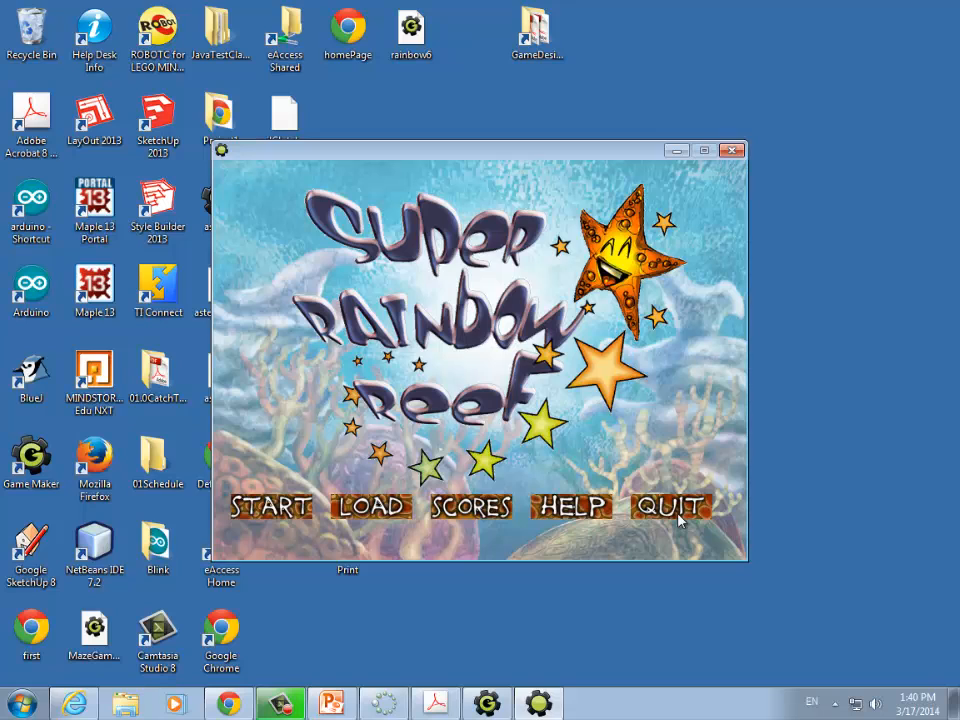
{"action": "left_click", "coordinate": [672, 507]}
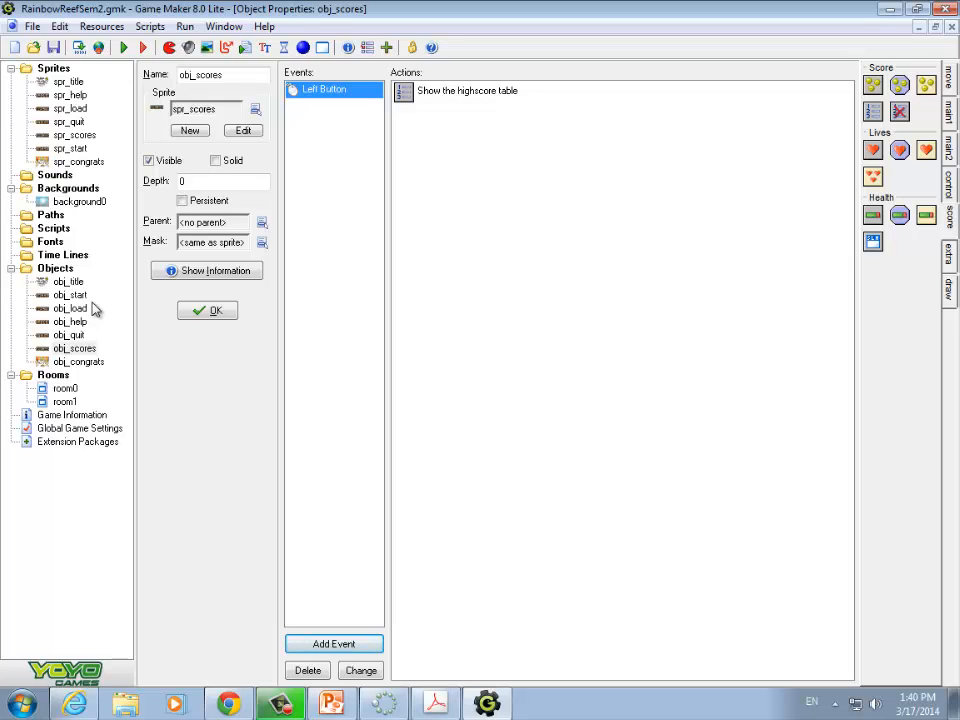
Examine the default key options in Global Game Settings, including the Esc key ending the game, and leave without changes
{"action": "double_click", "coordinate": [60, 430]}
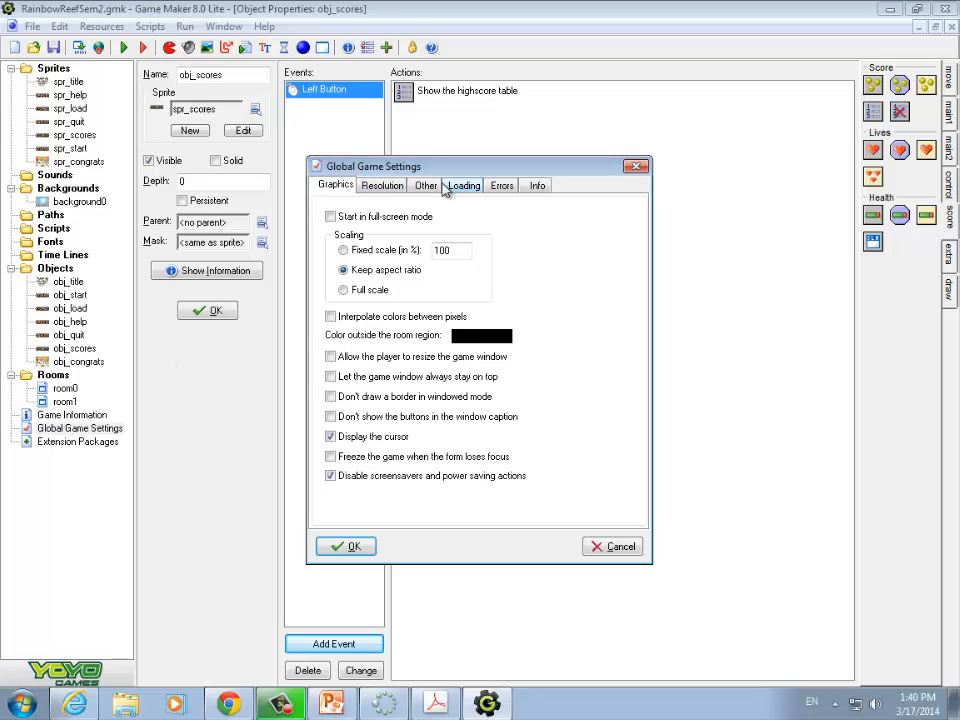
{"action": "left_click", "coordinate": [426, 186]}
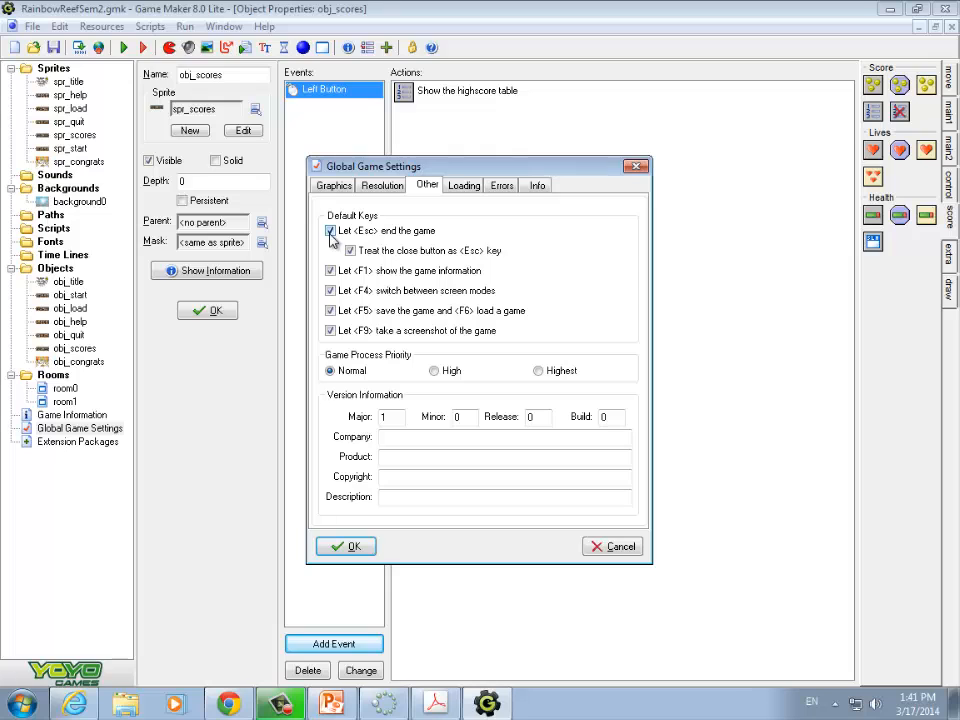
{"action": "left_click", "coordinate": [636, 168]}
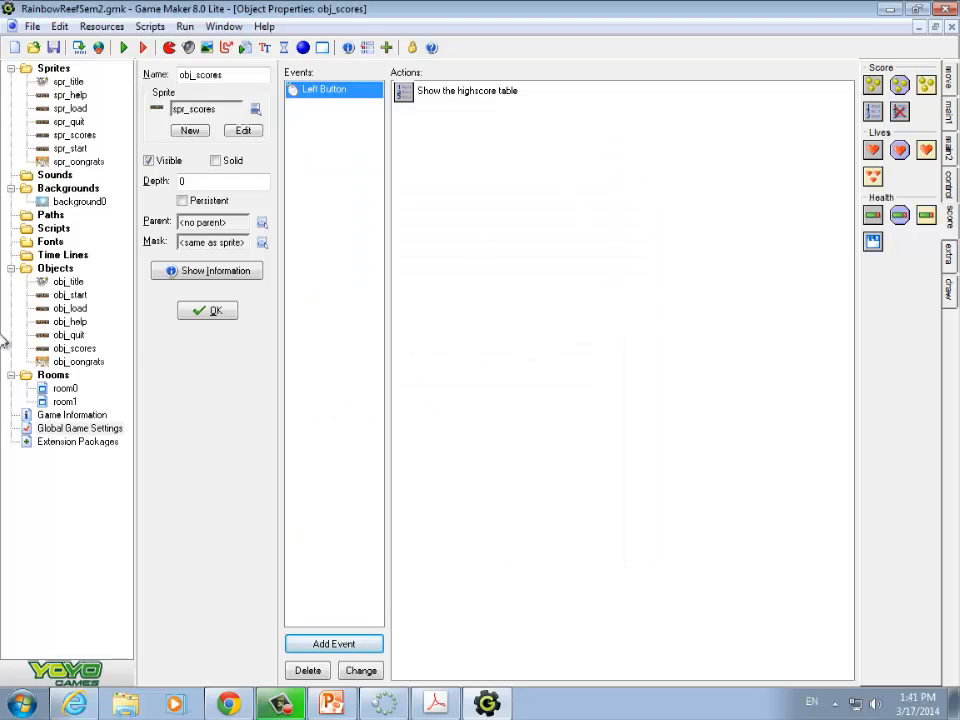
Replace the Restart Game action in the Left Button event of obj_quit with an End Game action
{"action": "double_click", "coordinate": [69, 335]}
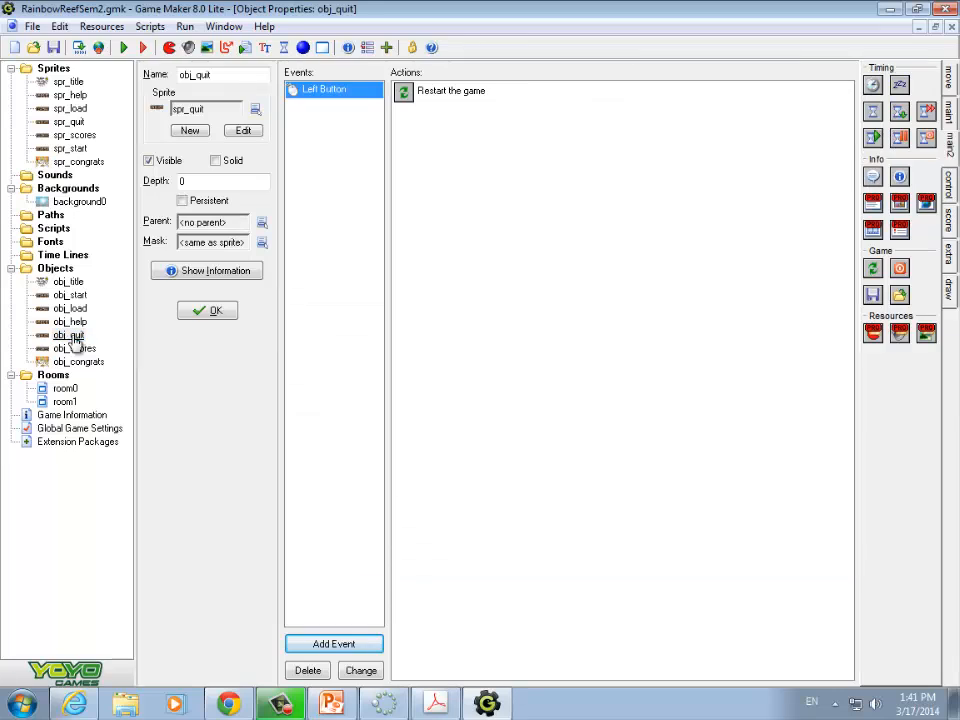
{"action": "right_click", "coordinate": [420, 93]}
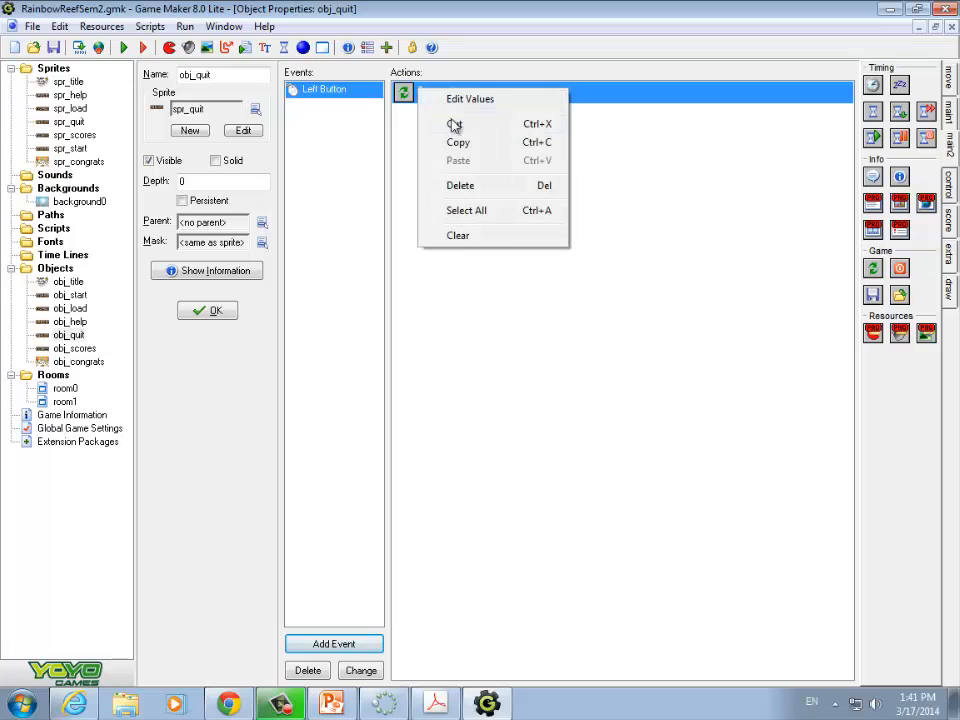
{"action": "left_click", "coordinate": [474, 186]}
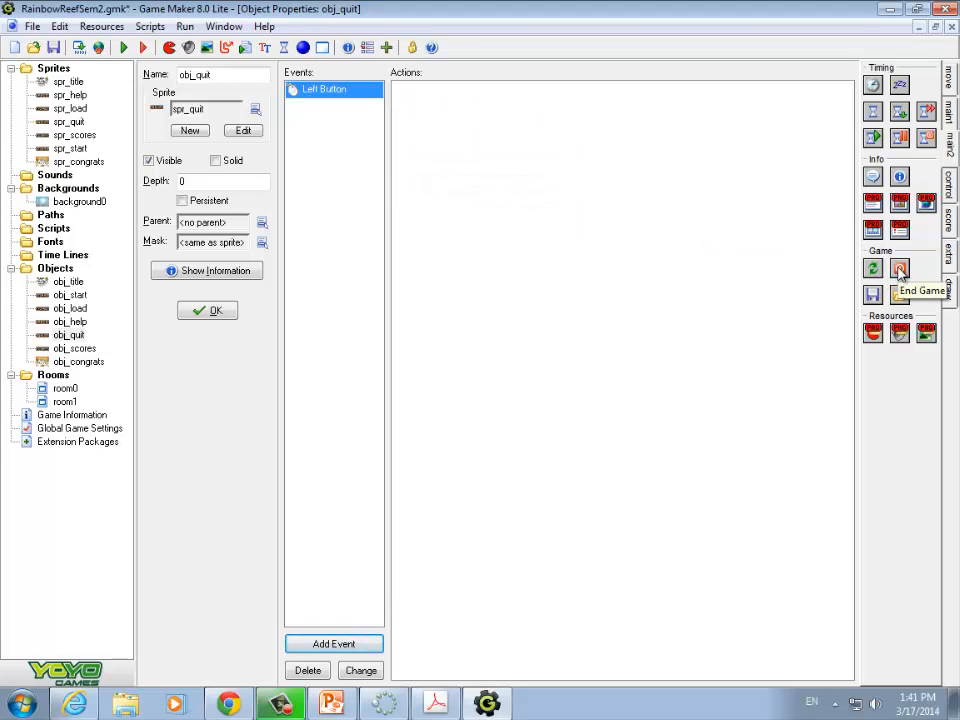
{"action": "left_click_drag", "start_coordinate": [483, 158], "coordinate": [485, 160]}
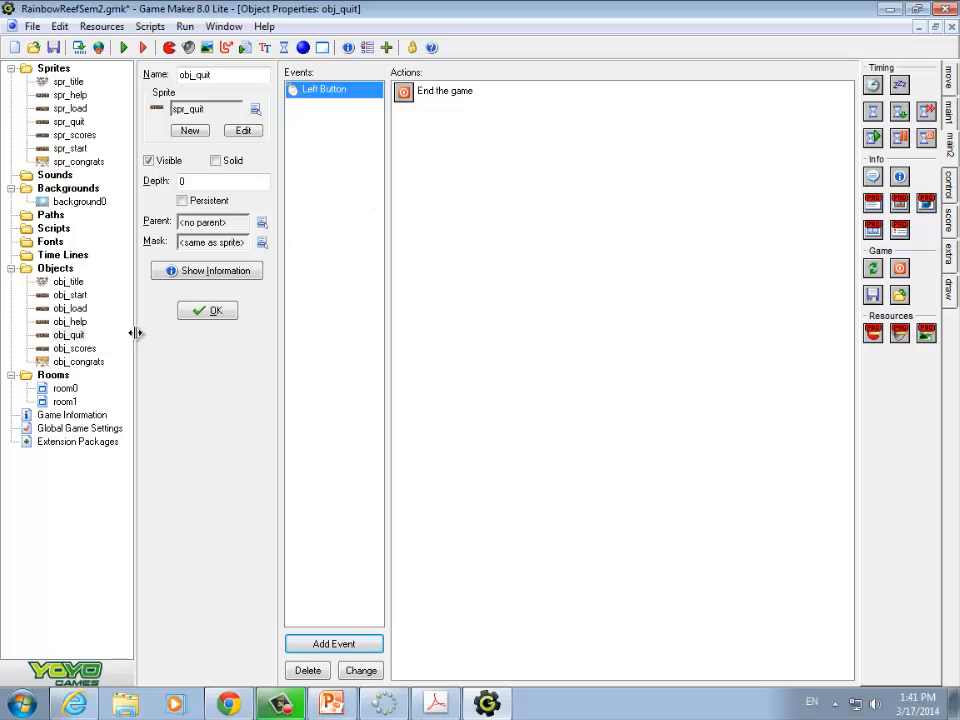
Give obj_congrats a Create event with a Sleep action of 2000 milliseconds, keeping redraw set to true
{"action": "double_click", "coordinate": [92, 366]}
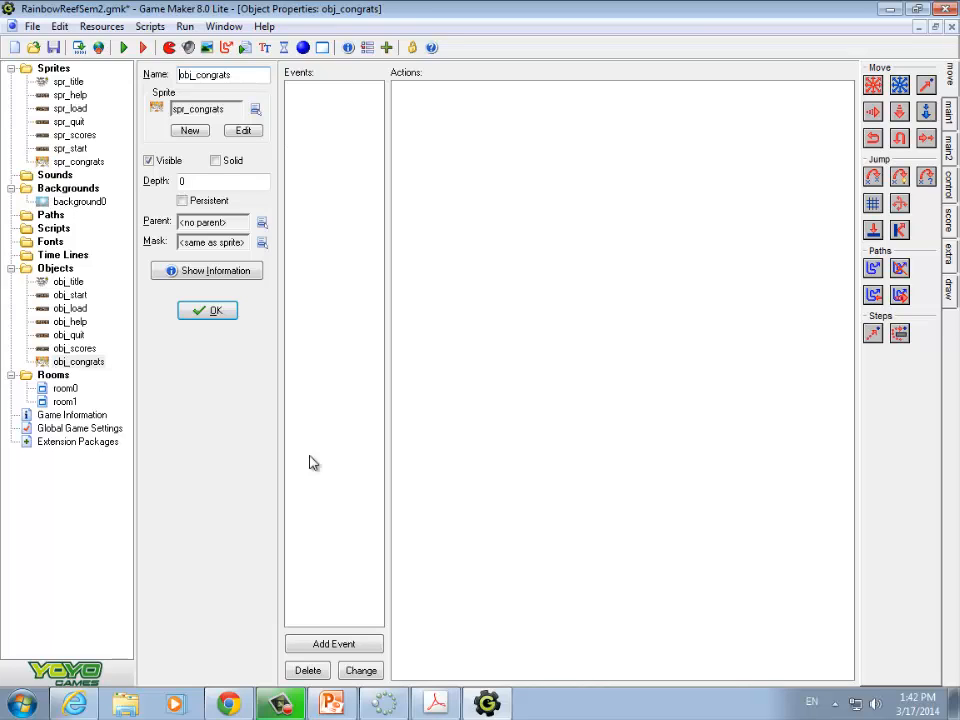
{"action": "left_click", "coordinate": [330, 644]}
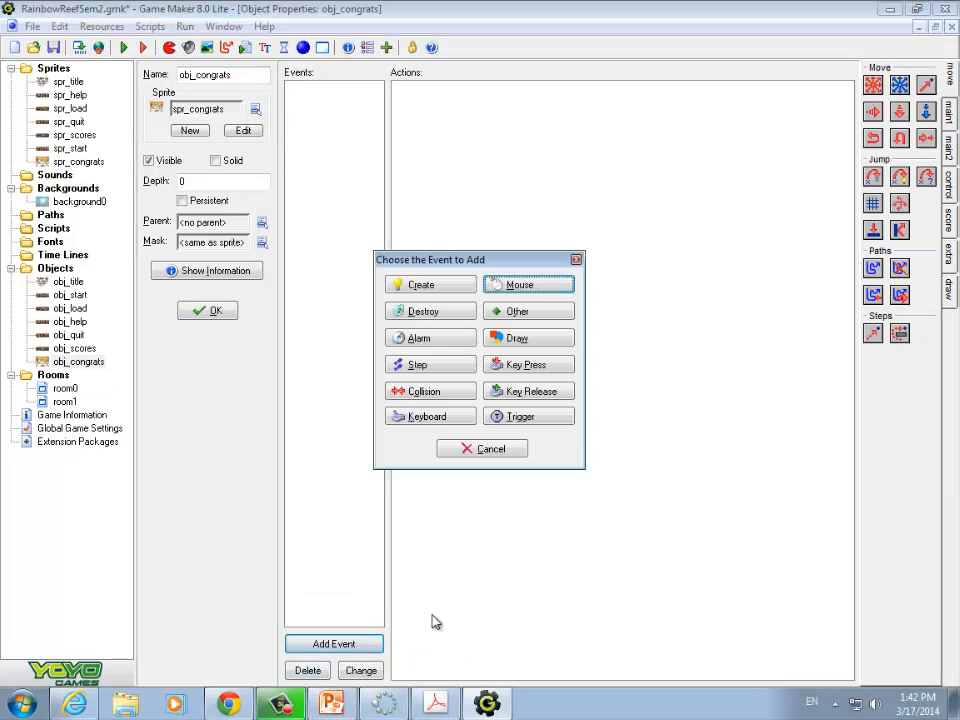
{"action": "left_click", "coordinate": [442, 287]}
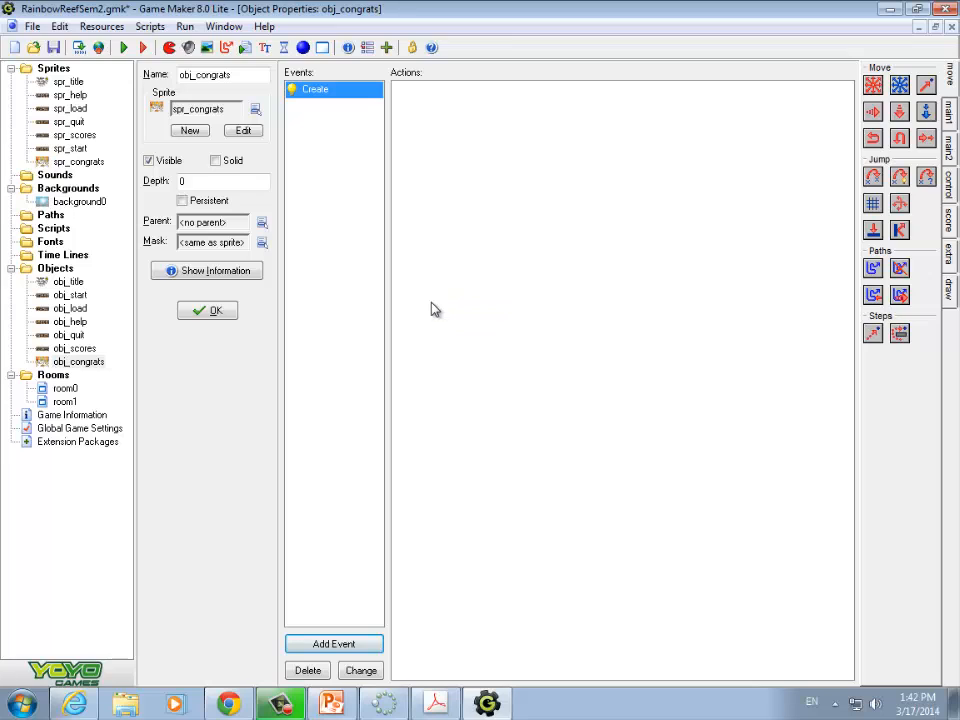
{"action": "left_click", "coordinate": [950, 198]}
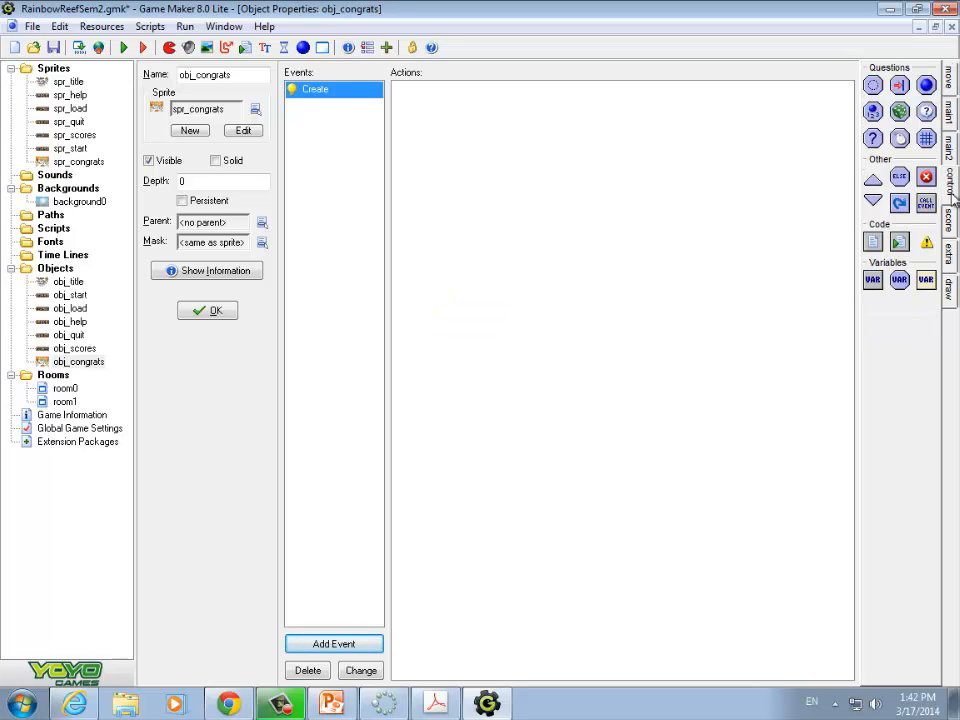
{"action": "left_click", "coordinate": [949, 145]}
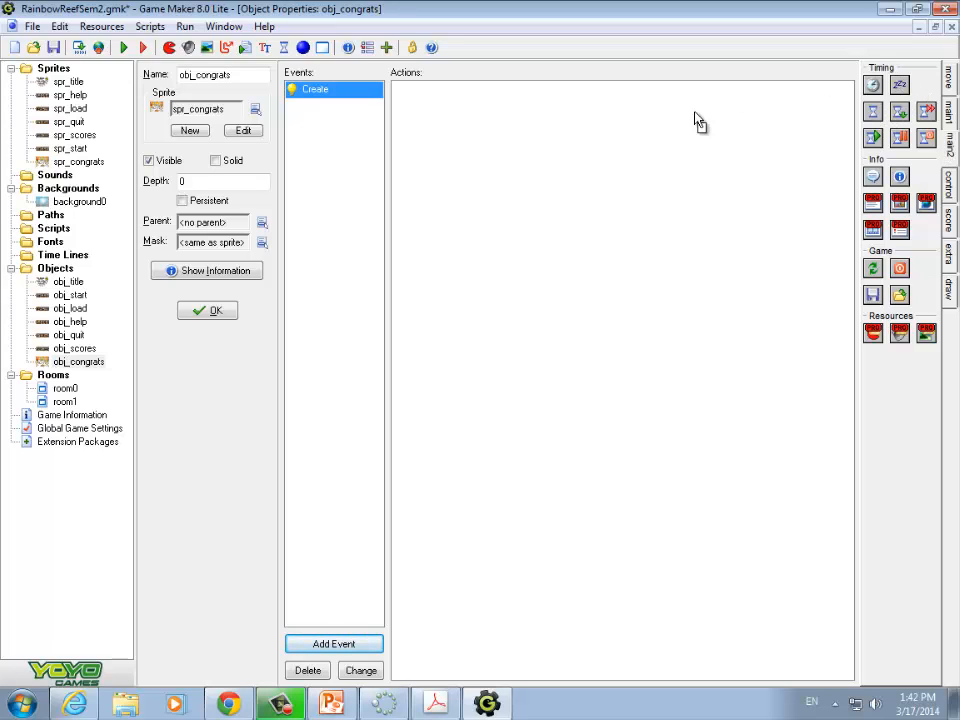
{"action": "left_click_drag", "start_coordinate": [480, 125], "coordinate": [482, 128]}
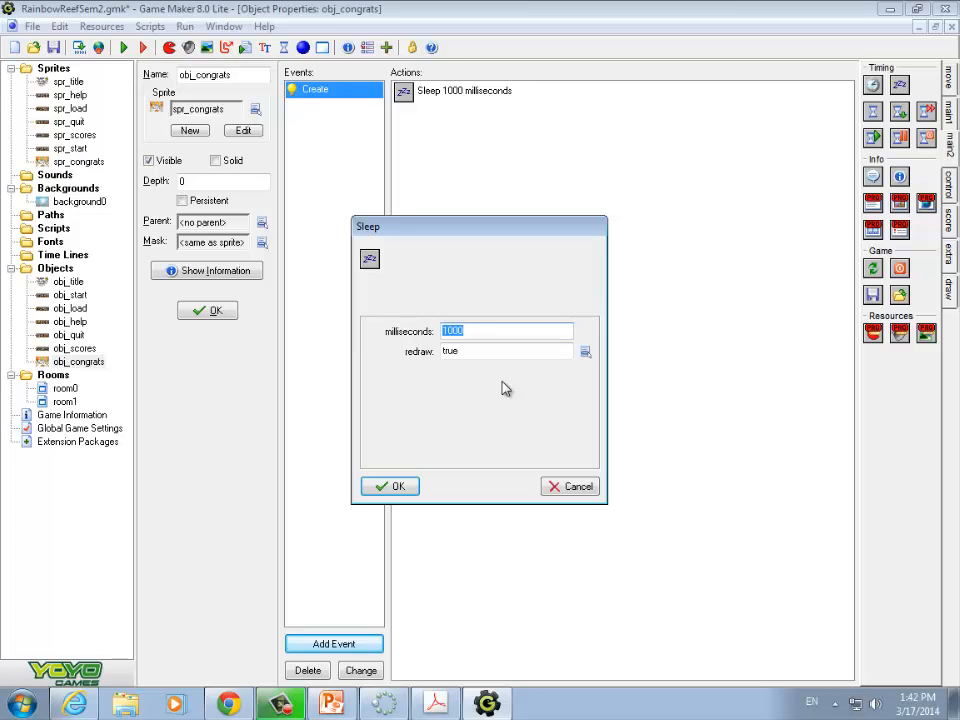
{"action": "type", "text": "2000"}
{"action": "left_click", "coordinate": [397, 486]}
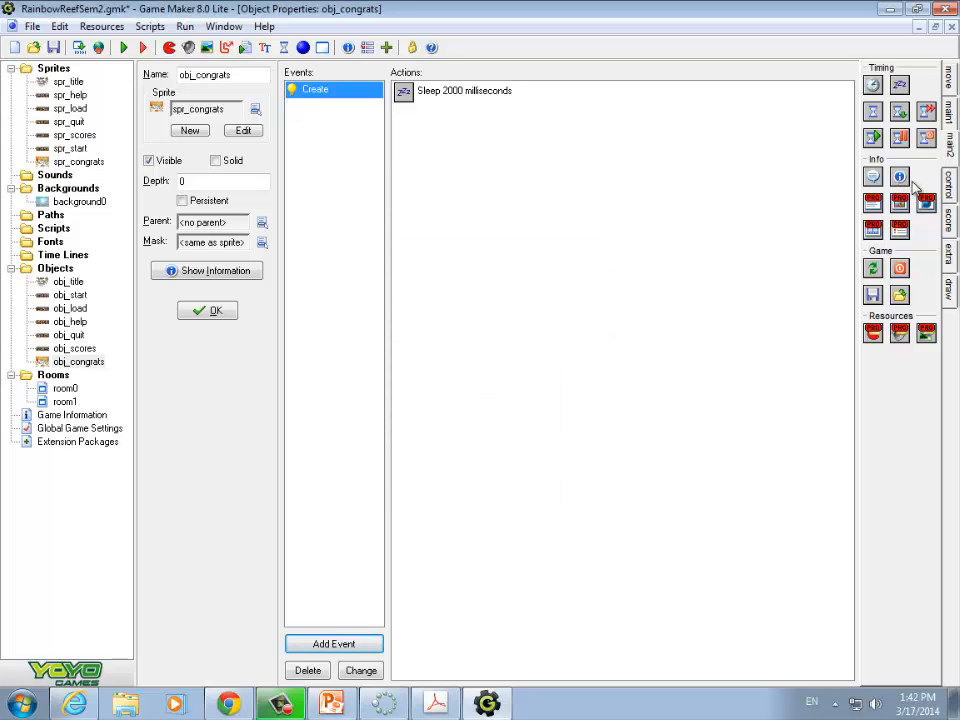
Add a Show Highscore action below the Sleep action and set its new color to dark green
{"action": "left_click", "coordinate": [953, 222]}
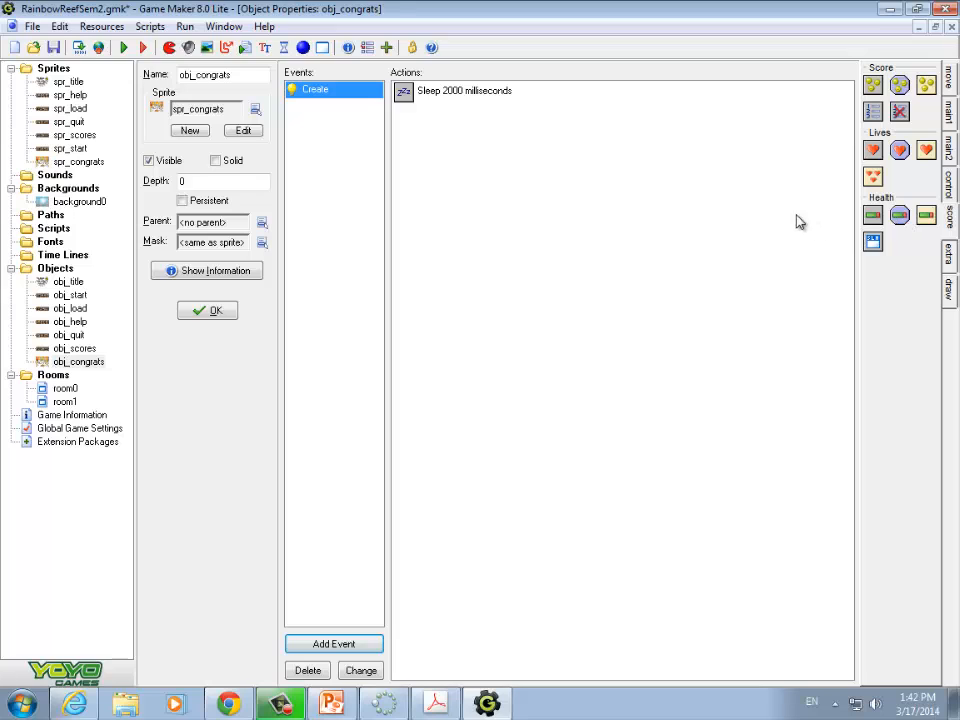
{"action": "left_click_drag", "start_coordinate": [873, 111], "coordinate": [565, 620]}
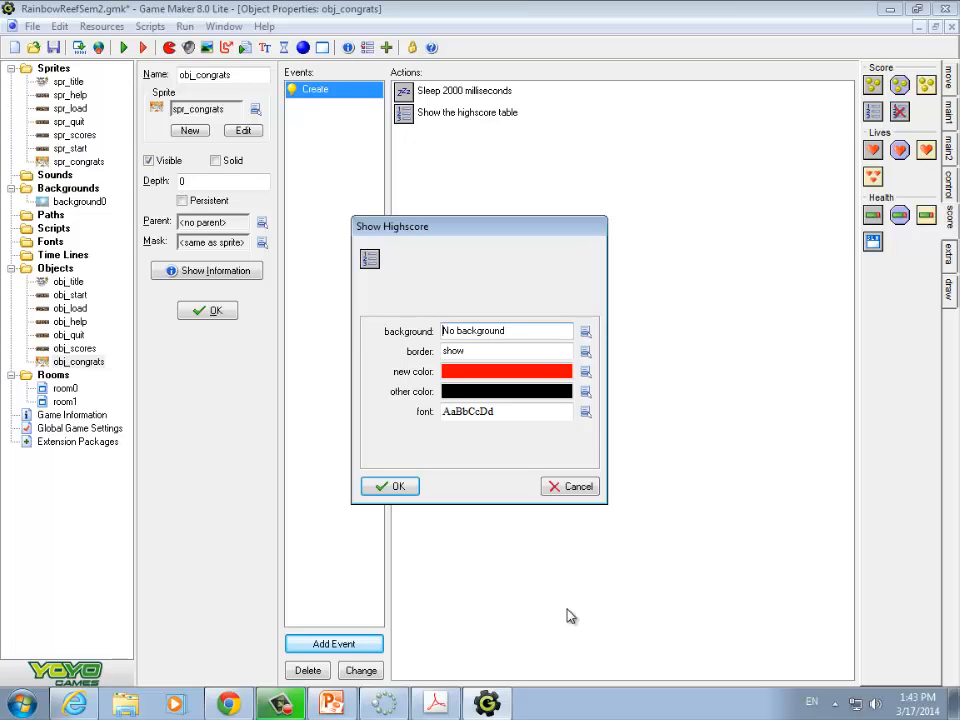
{"action": "left_click", "coordinate": [585, 372]}
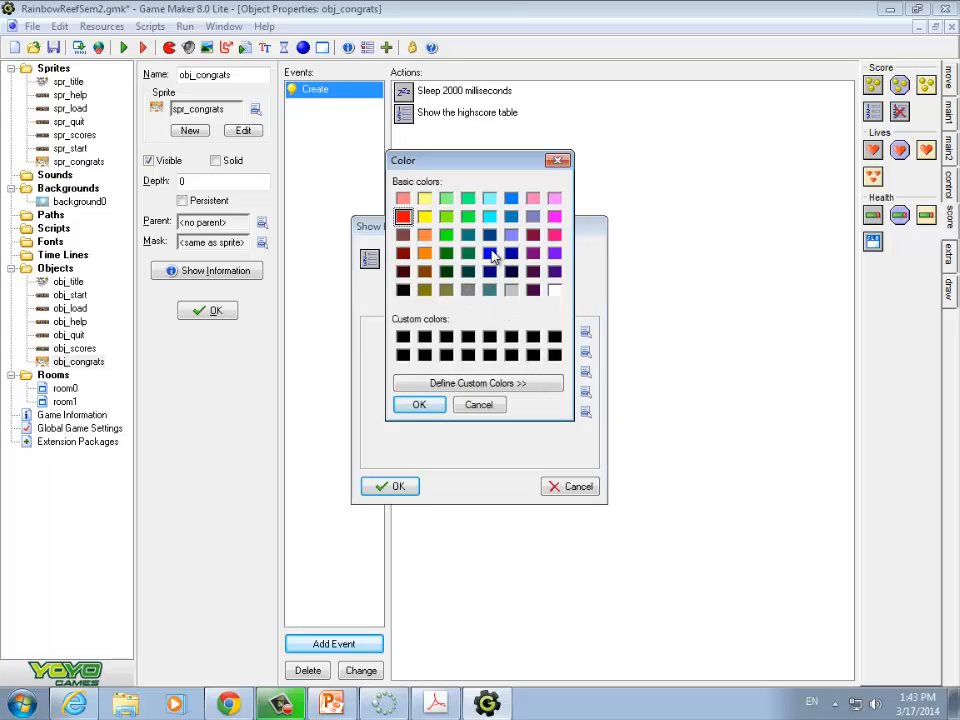
{"action": "left_click", "coordinate": [556, 164]}
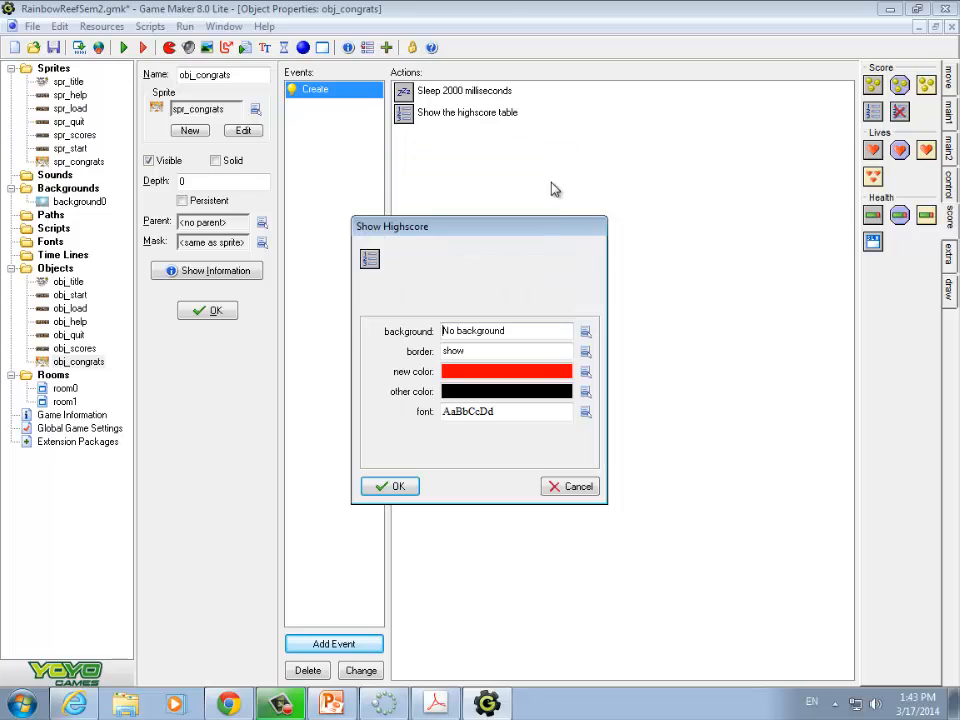
{"action": "left_click", "coordinate": [585, 372]}
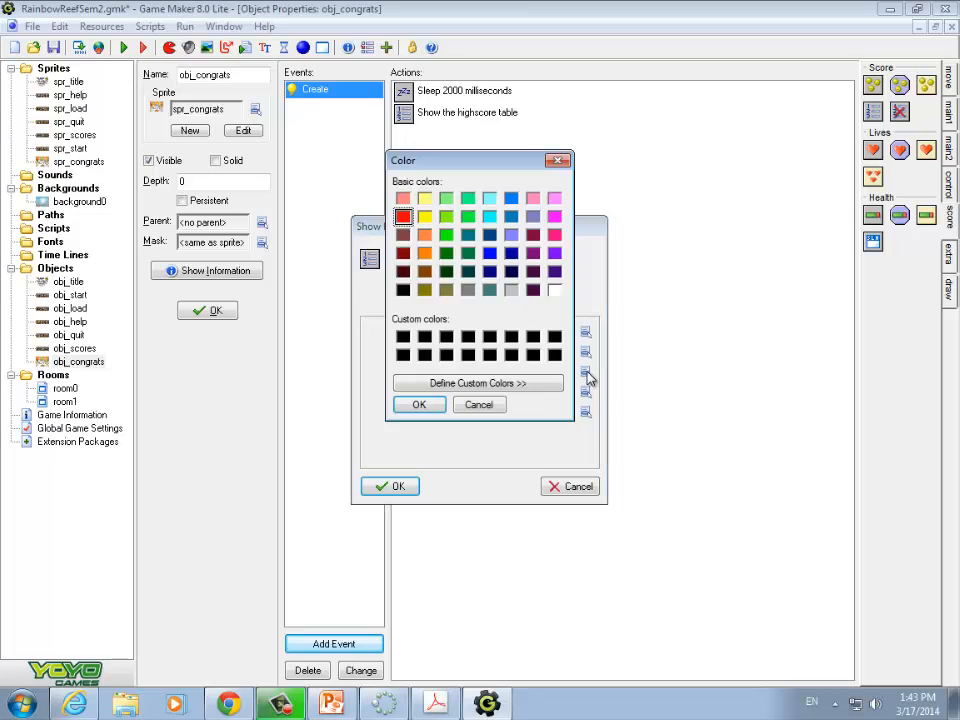
{"action": "left_click", "coordinate": [468, 253]}
{"action": "left_click", "coordinate": [420, 405]}
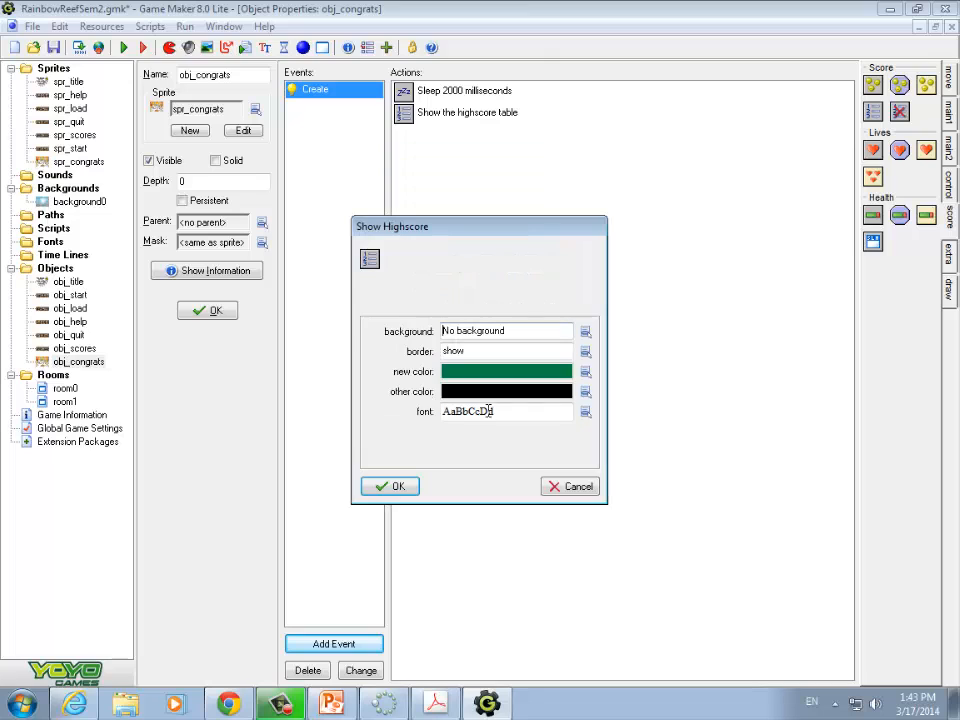
Set the Show Highscore action's new color to medium blue and its other color to dark blue
{"action": "left_click", "coordinate": [585, 371]}
{"action": "left_click", "coordinate": [512, 218]}
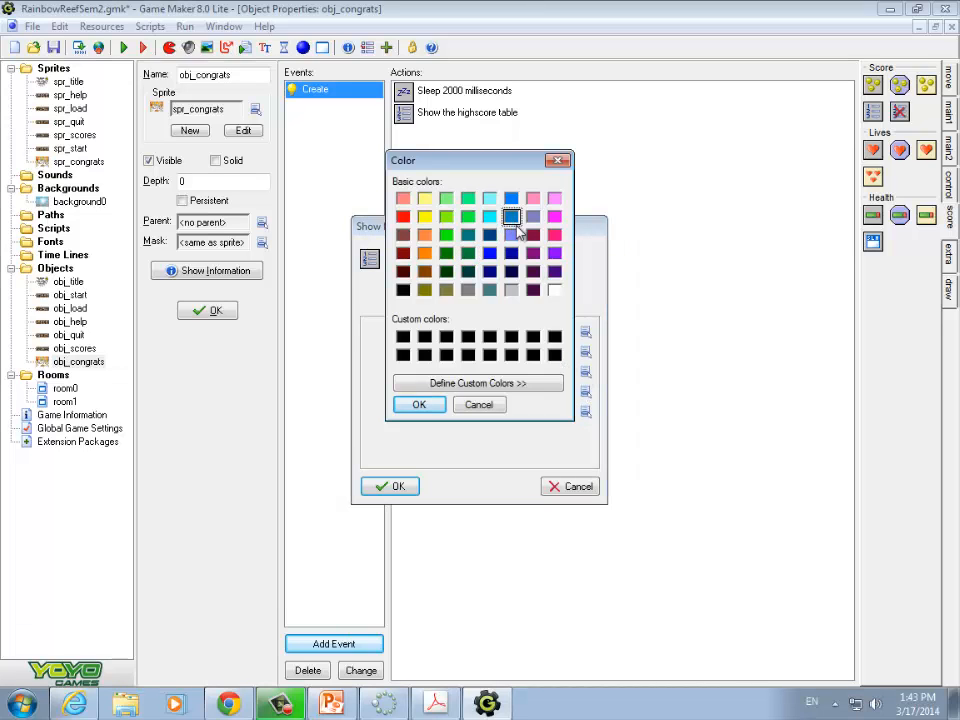
{"action": "left_click", "coordinate": [420, 405]}
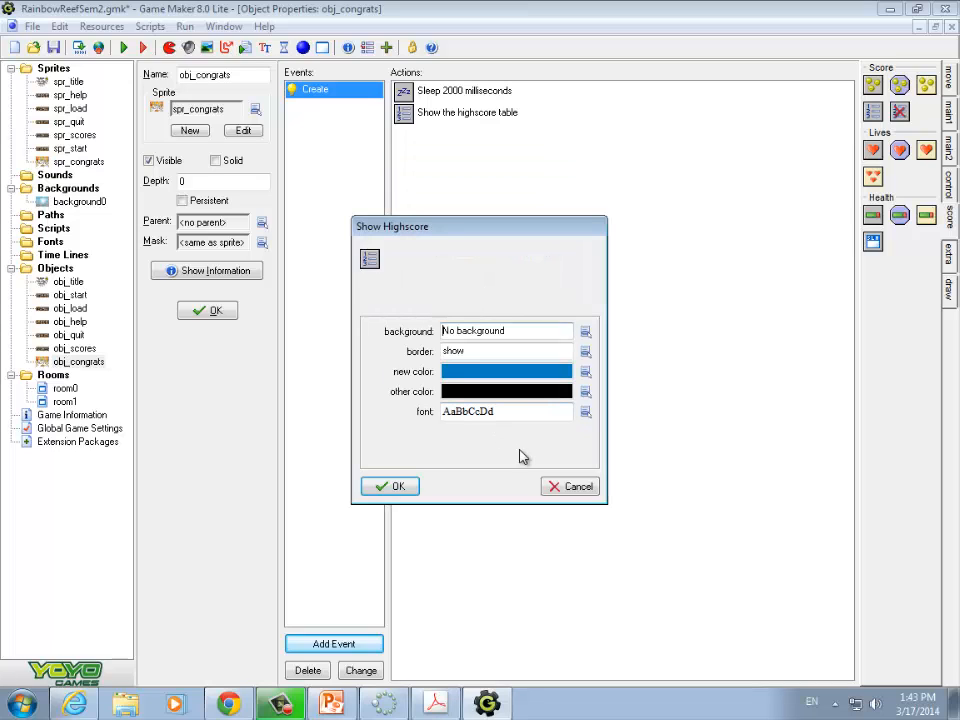
{"action": "left_click", "coordinate": [585, 391]}
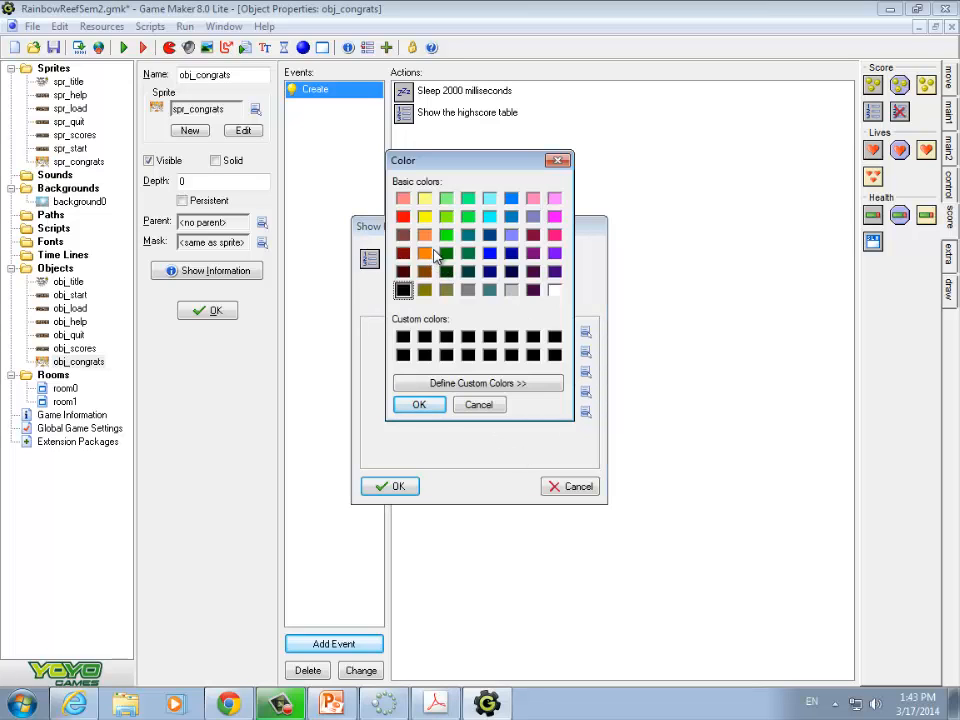
{"action": "left_click", "coordinate": [511, 253]}
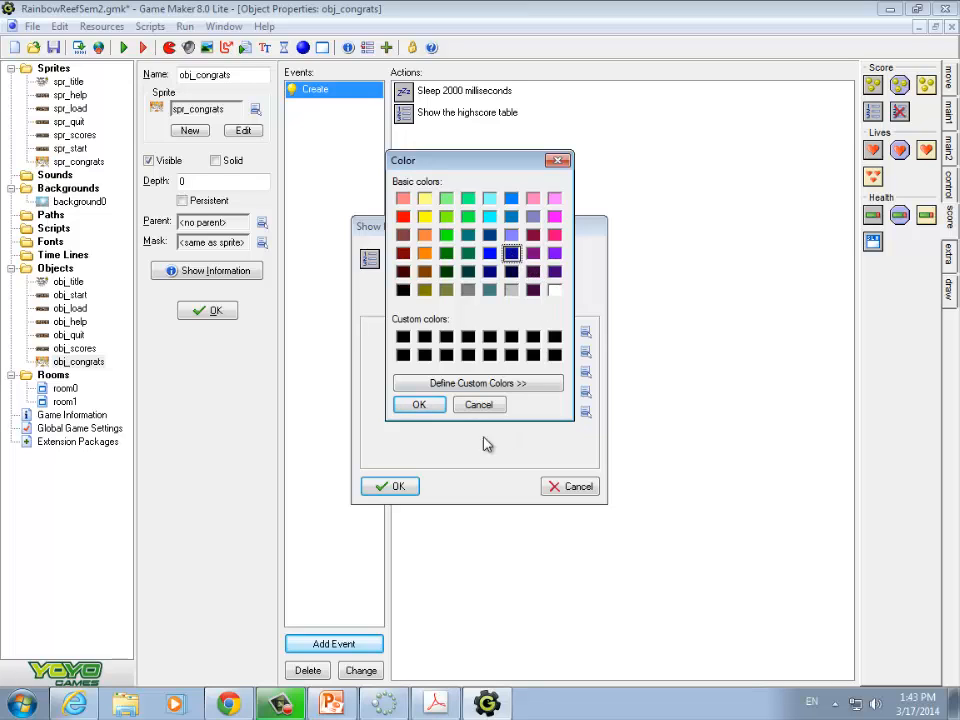
{"action": "left_click", "coordinate": [419, 404]}
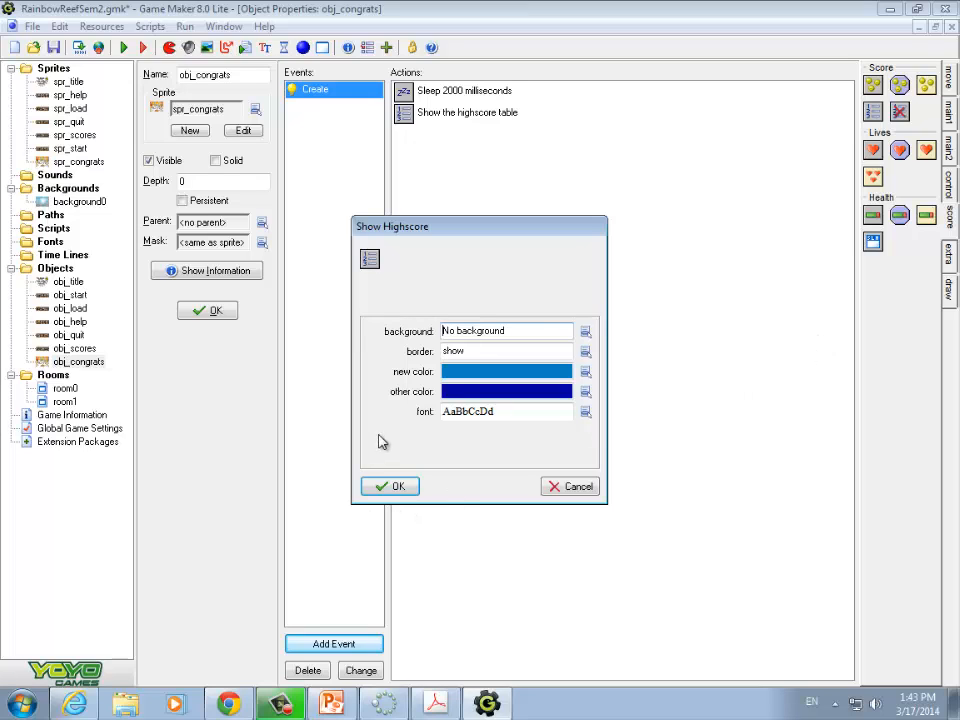
{"action": "left_click", "coordinate": [394, 488]}
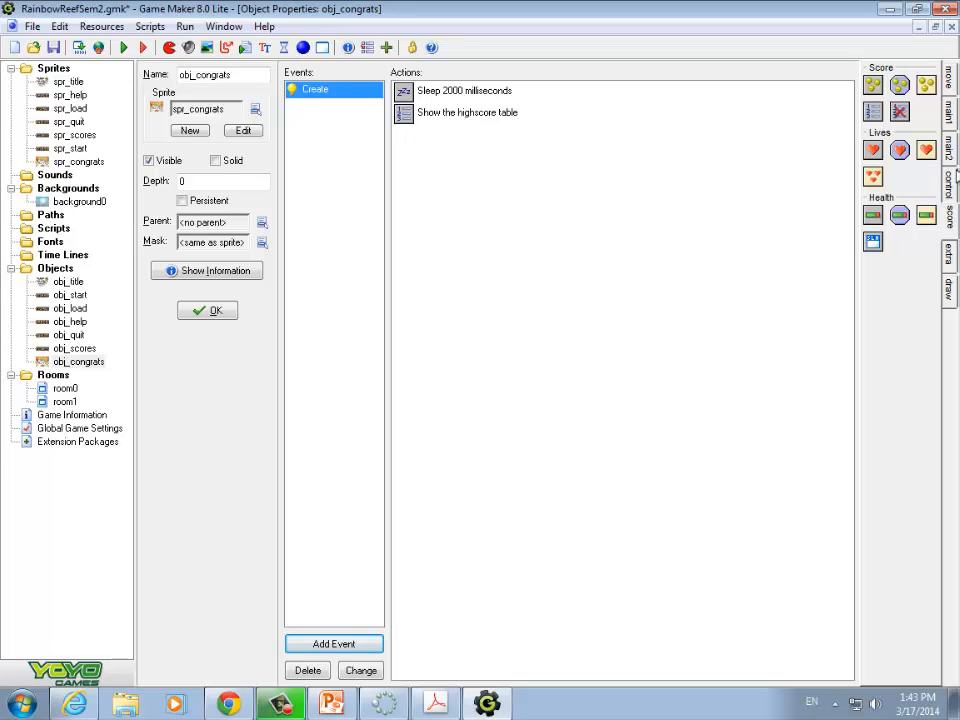
Add a Restart Game action at the end of the Create event of obj_congrats and save the game
{"action": "left_click", "coordinate": [942, 172]}
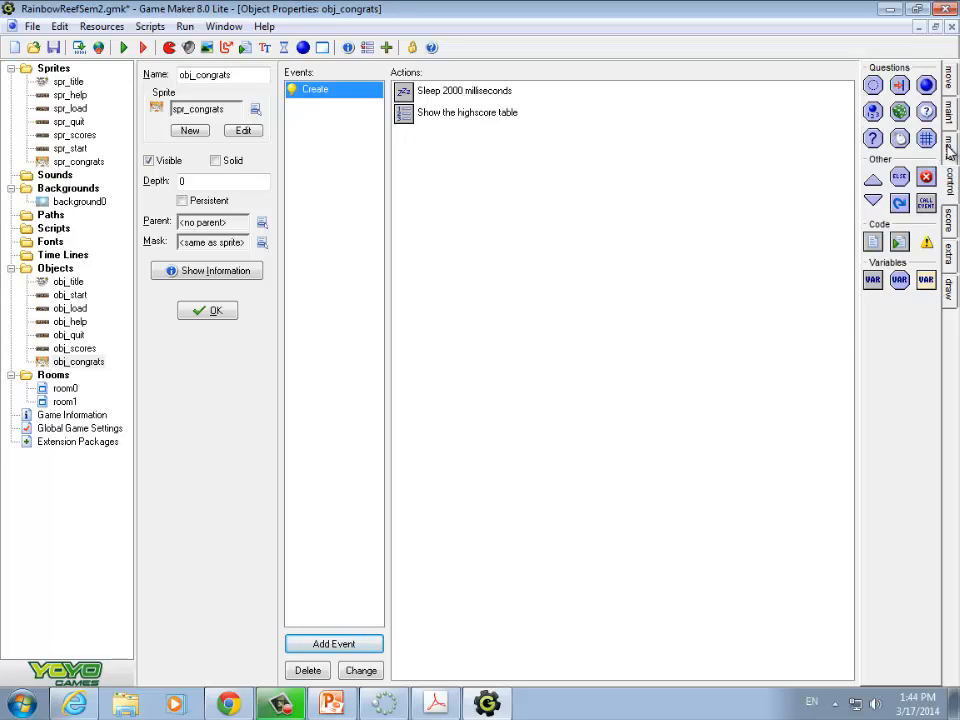
{"action": "left_click", "coordinate": [948, 148]}
{"action": "left_click_drag", "start_coordinate": [873, 268], "coordinate": [454, 231]}
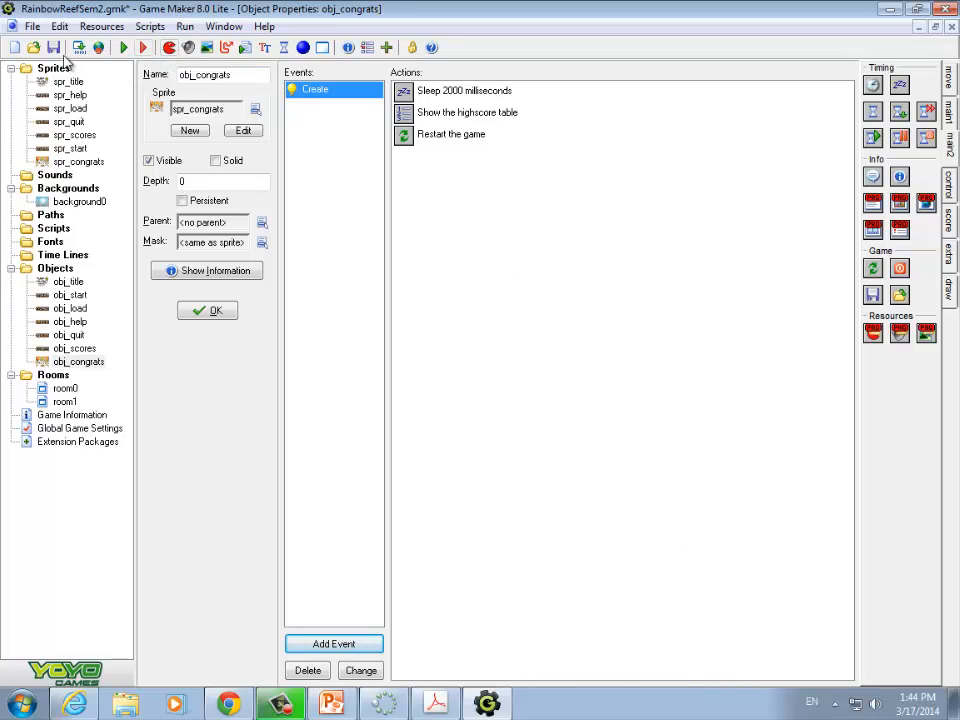
{"action": "left_click", "coordinate": [54, 48]}
Run the game and test the Start, Scores, Help and Quit buttons of the title room
{"action": "left_click", "coordinate": [124, 48]}
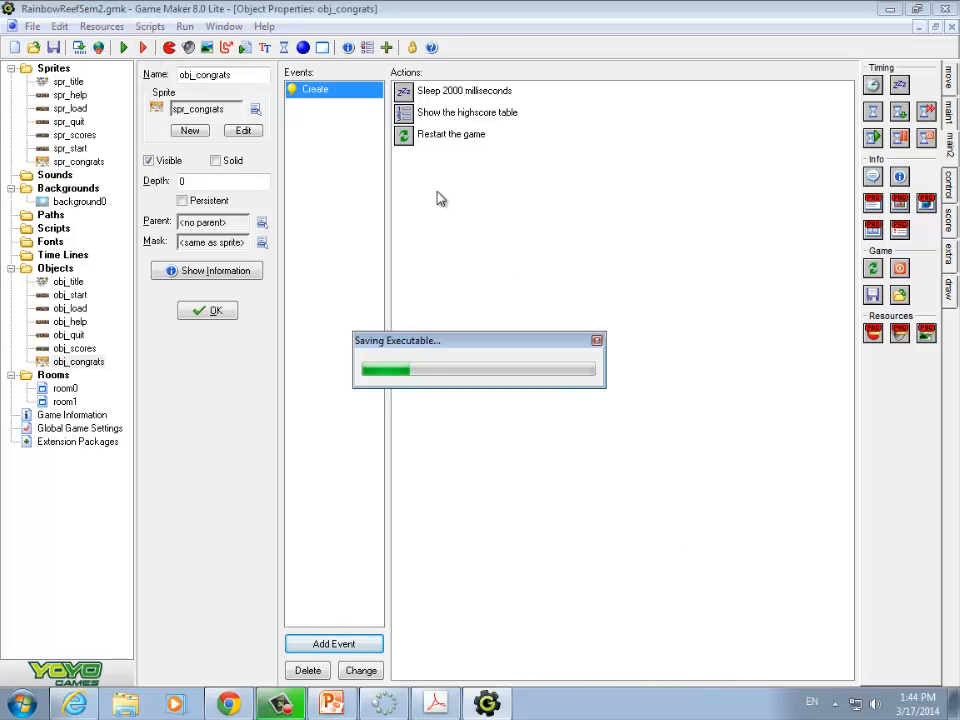
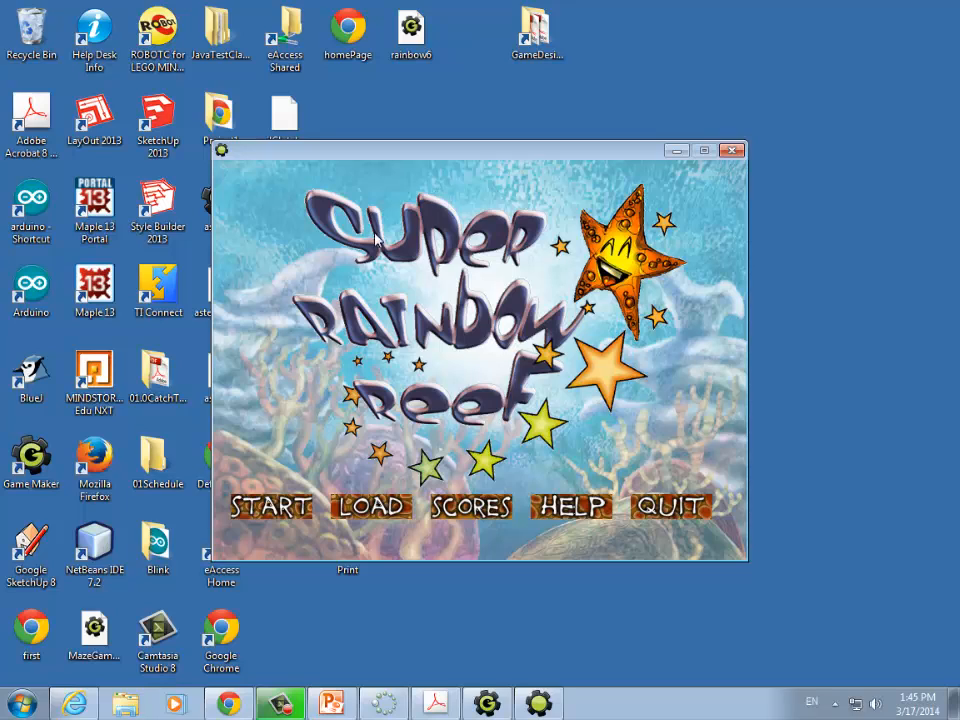
{"action": "left_click", "coordinate": [293, 507]}
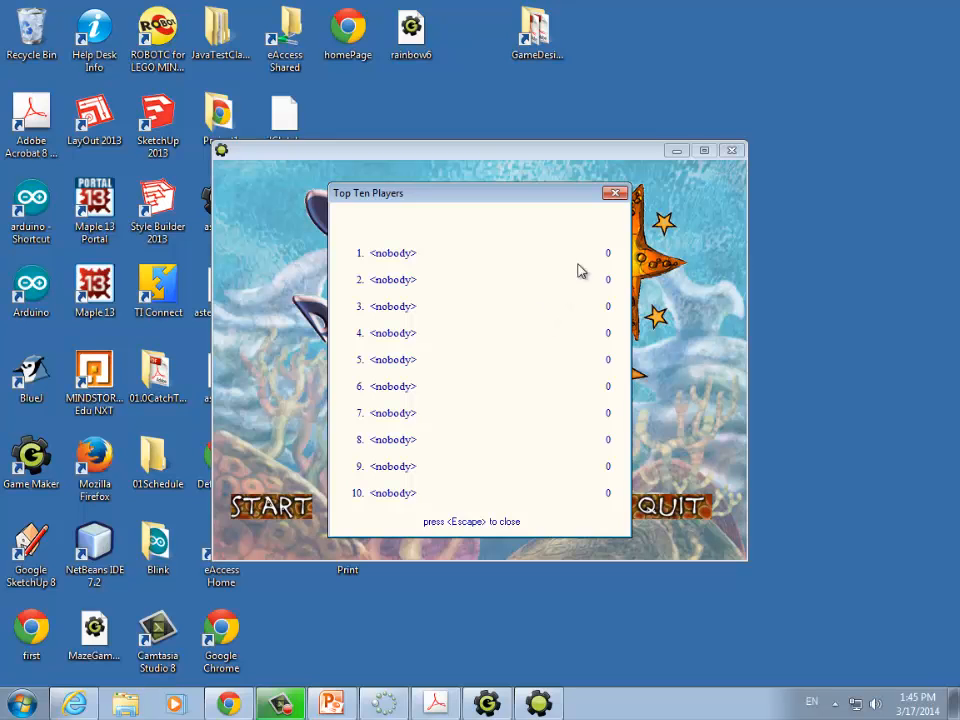
{"action": "left_click", "coordinate": [615, 192]}
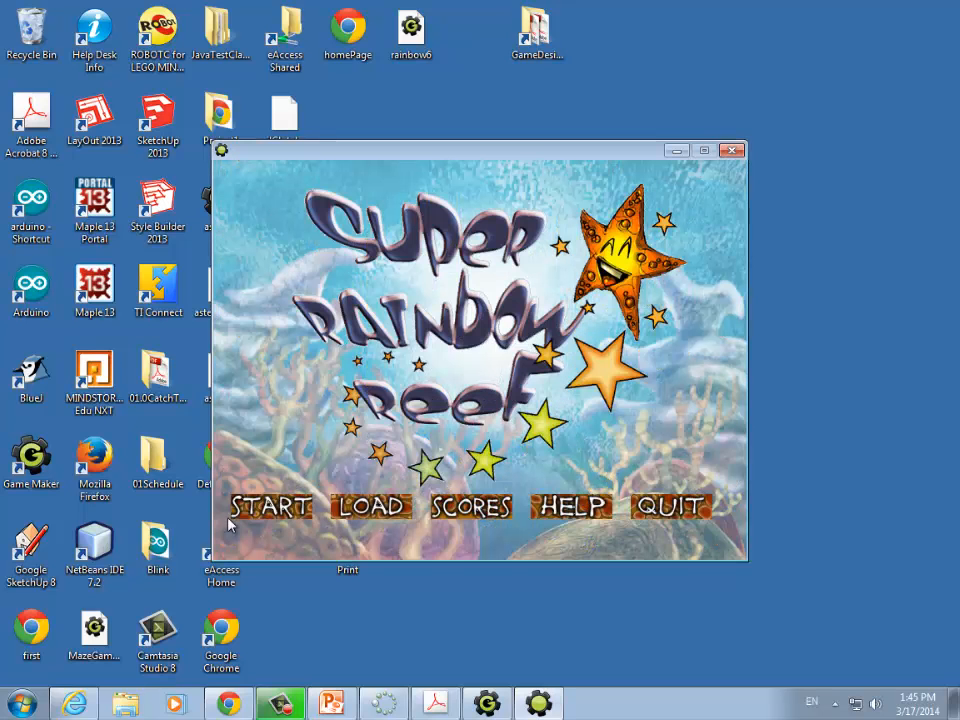
{"action": "mouse_move", "coordinate": [545, 697]}
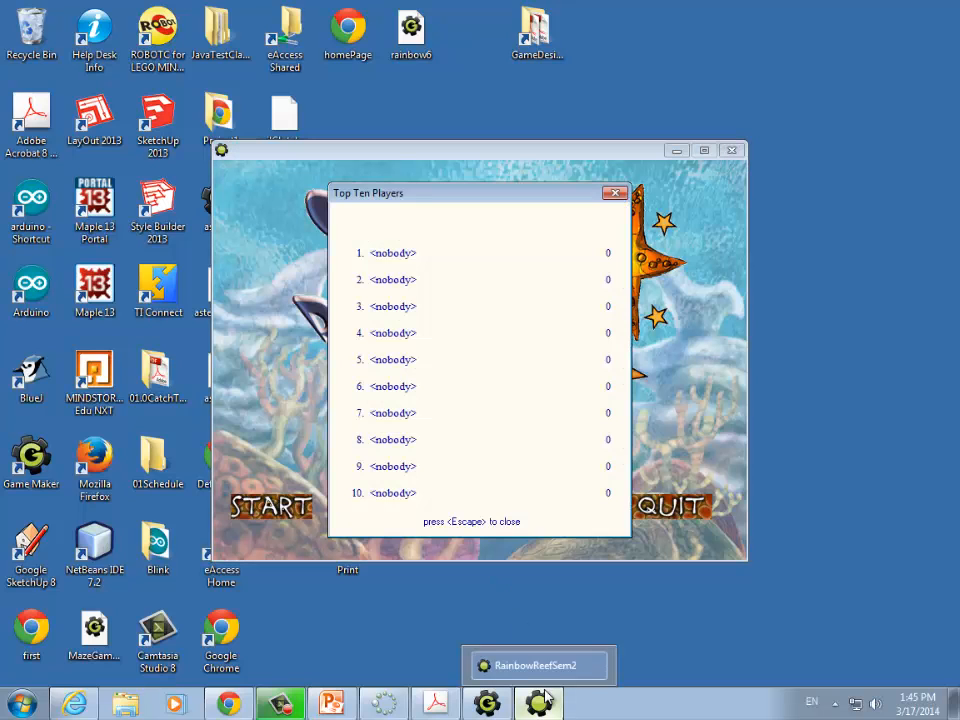
{"action": "left_click", "coordinate": [615, 192]}
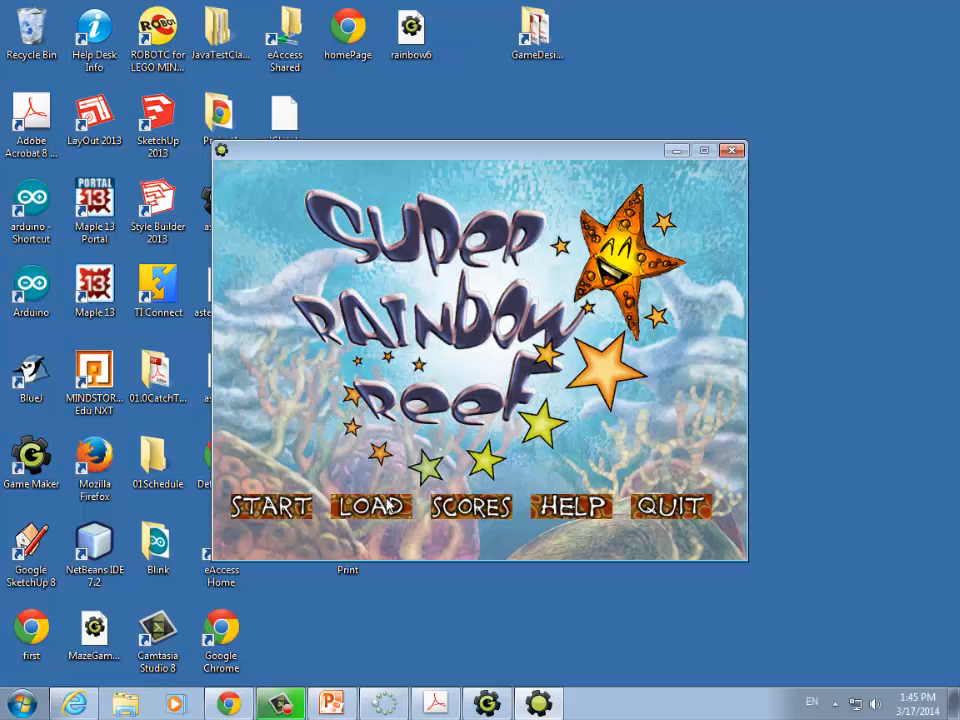
{"action": "left_click", "coordinate": [477, 503]}
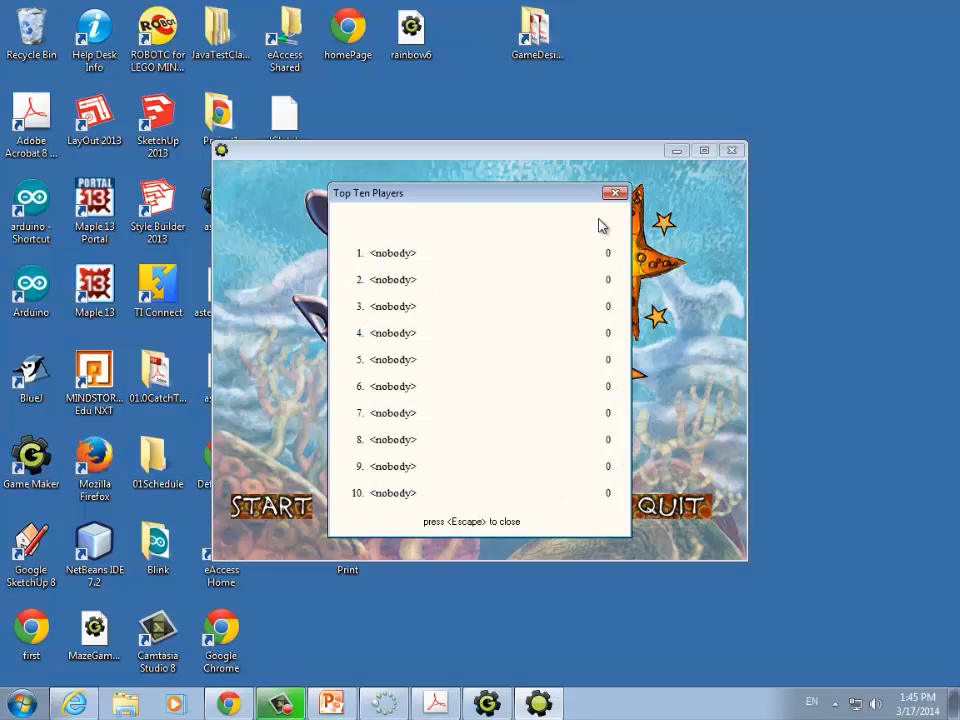
{"action": "left_click", "coordinate": [615, 192]}
{"action": "left_click", "coordinate": [570, 507]}
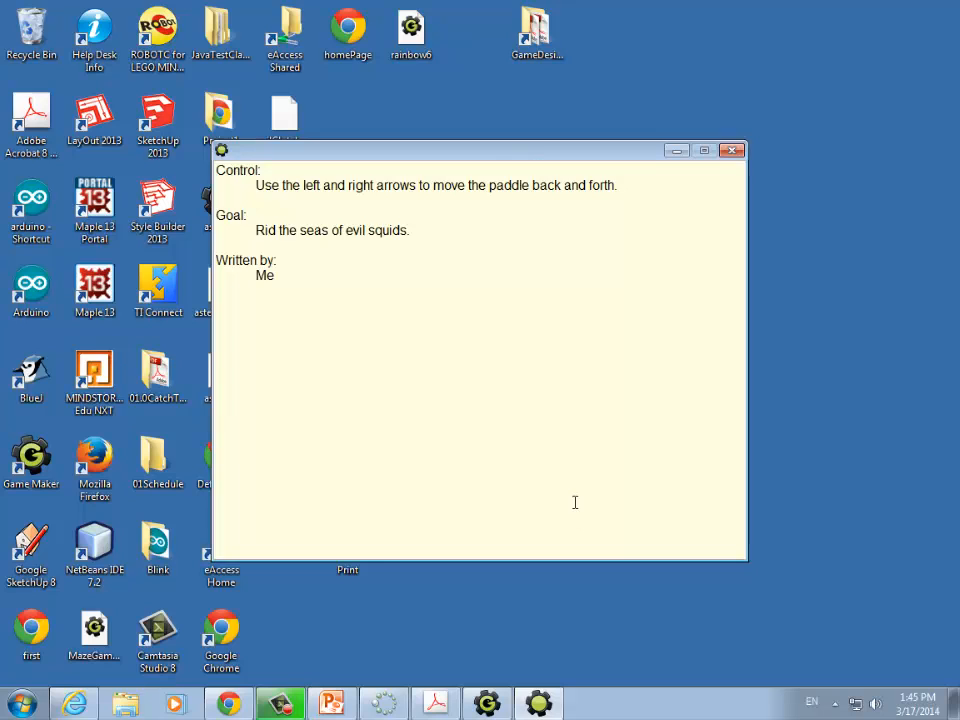
{"action": "left_click", "coordinate": [732, 152]}
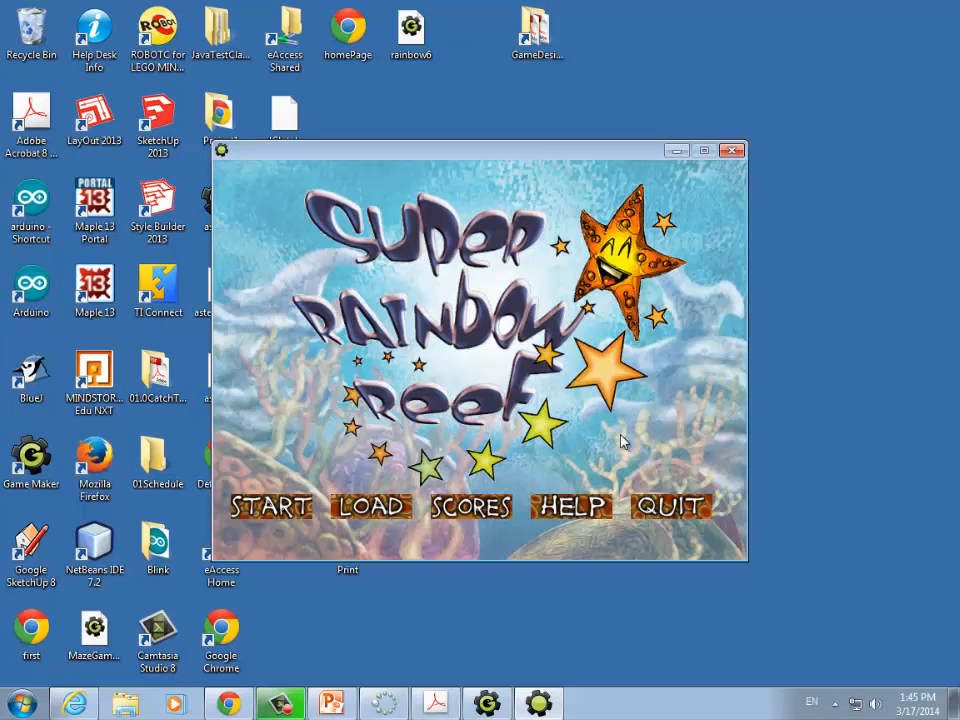
{"action": "left_click", "coordinate": [664, 506]}
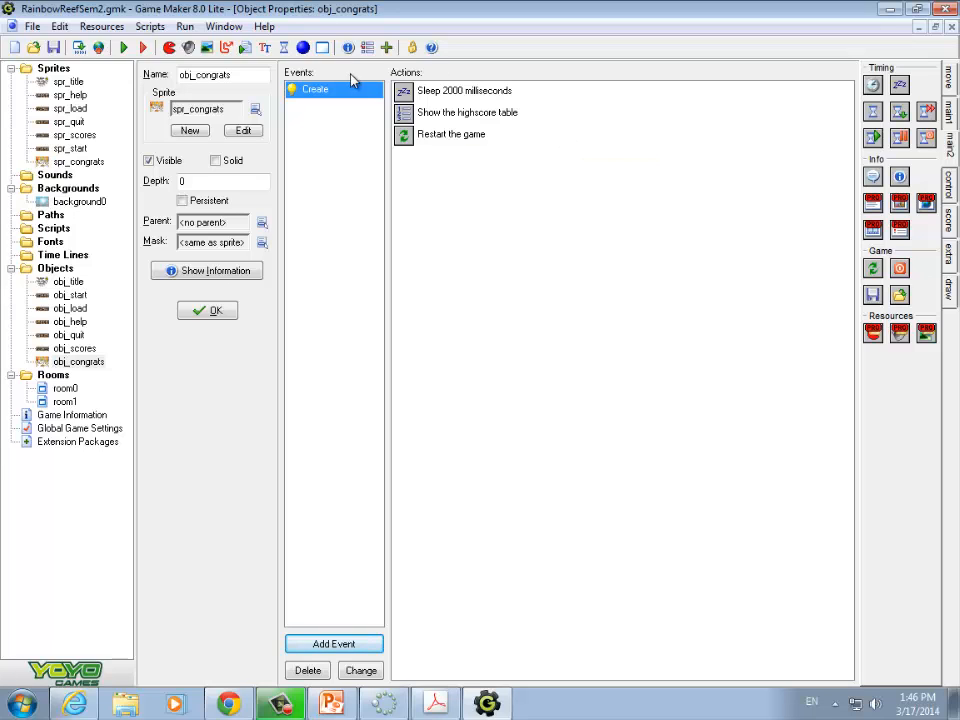
Replace the Sleep action in obj_congrats' Create event with a Set Alarm action of 60 steps for Alarm 0
{"action": "right_click", "coordinate": [408, 98]}
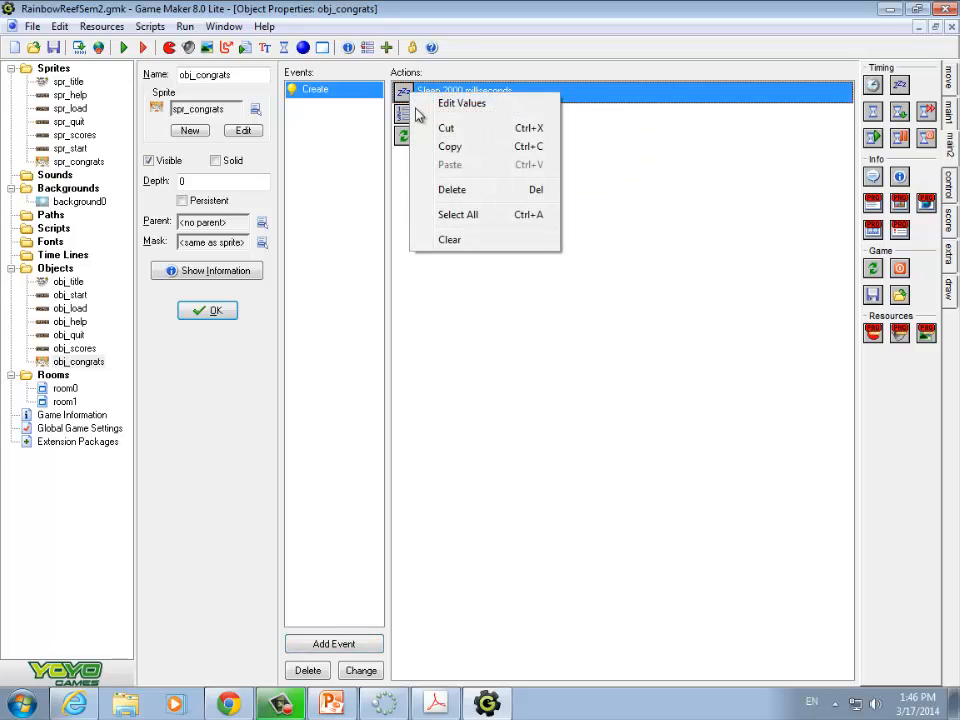
{"action": "left_click", "coordinate": [456, 190]}
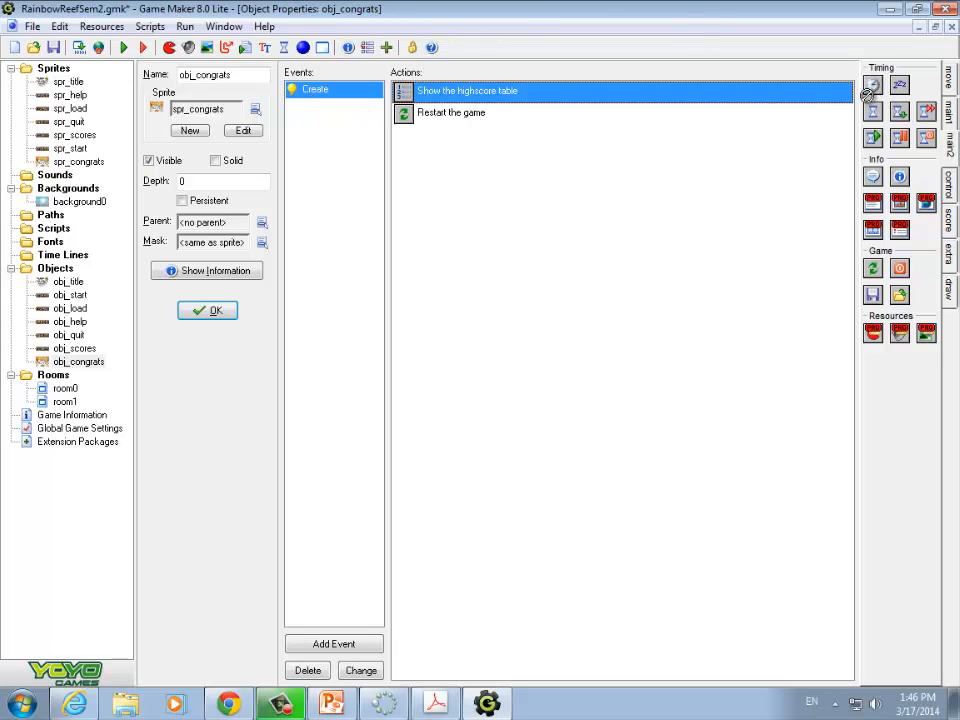
{"action": "left_click_drag", "start_coordinate": [870, 87], "coordinate": [403, 90]}
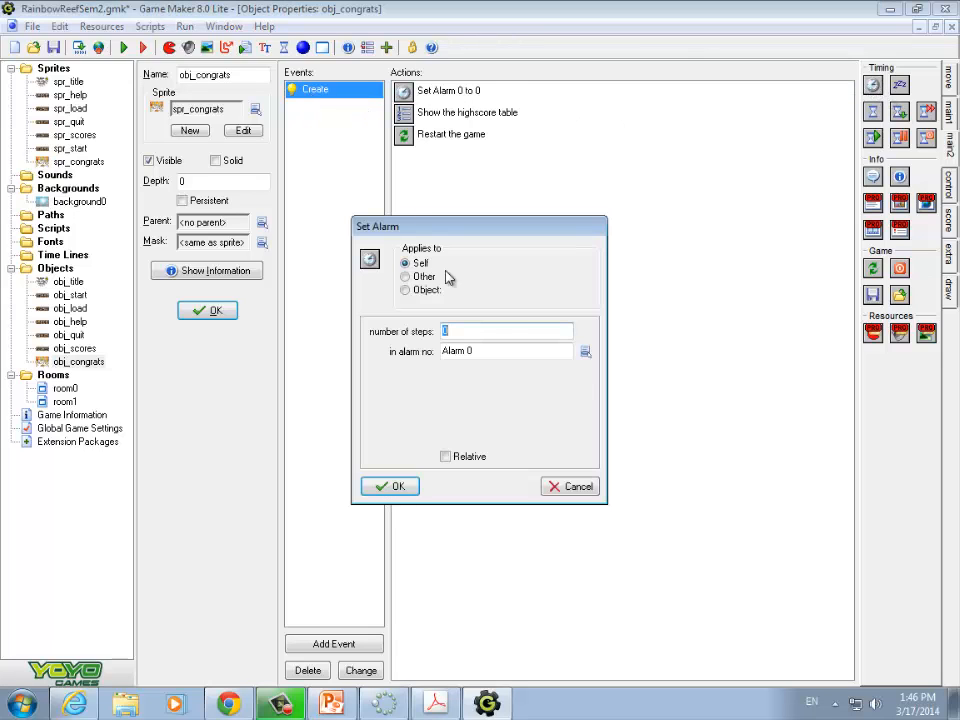
{"action": "left_click", "coordinate": [586, 355]}
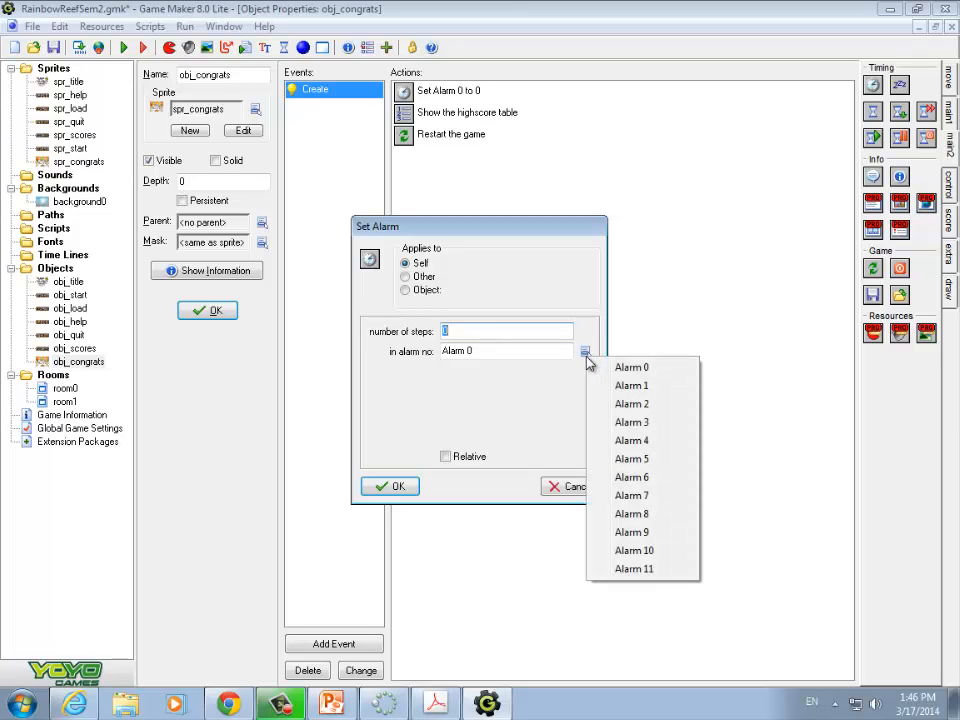
{"action": "left_click", "coordinate": [588, 358]}
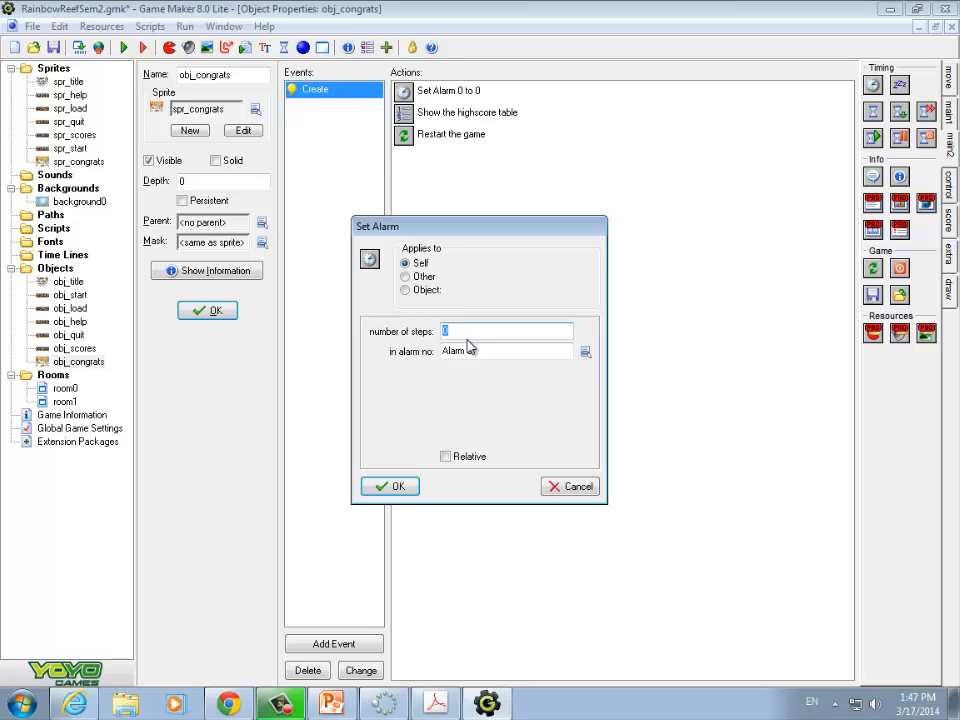
{"action": "type", "text": "60"}
{"action": "left_click", "coordinate": [392, 487]}
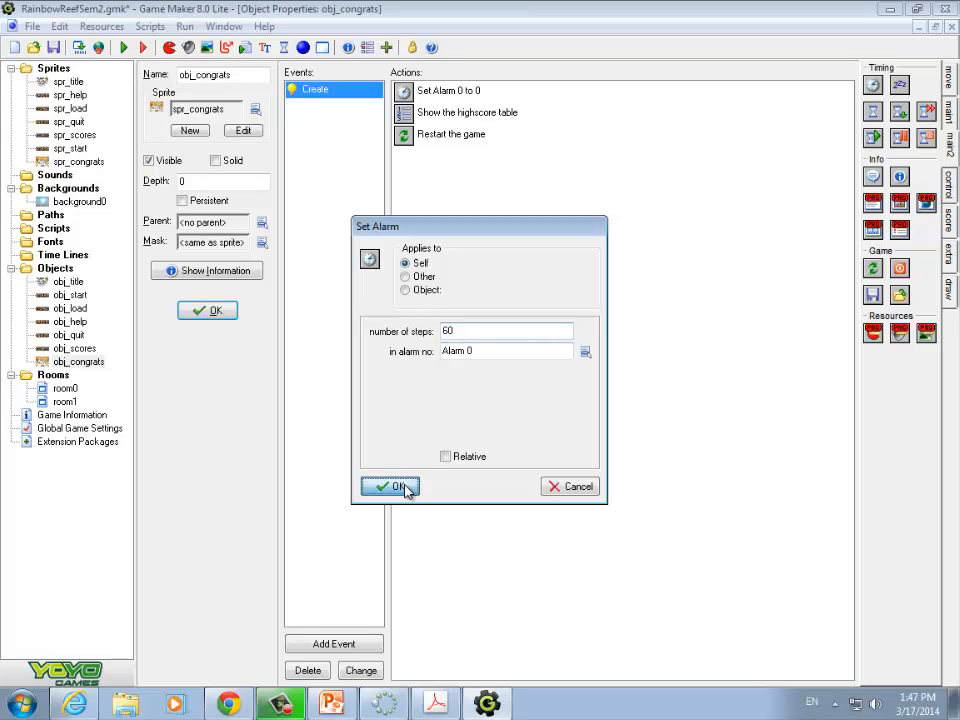
Move the highscore table and restart actions from the Create event into a new Alarm 0 event and save the game
{"action": "left_click", "coordinate": [448, 113]}
{"action": "left_click", "coordinate": [433, 138], "text": "shift"}
{"action": "right_click", "coordinate": [432, 130]}
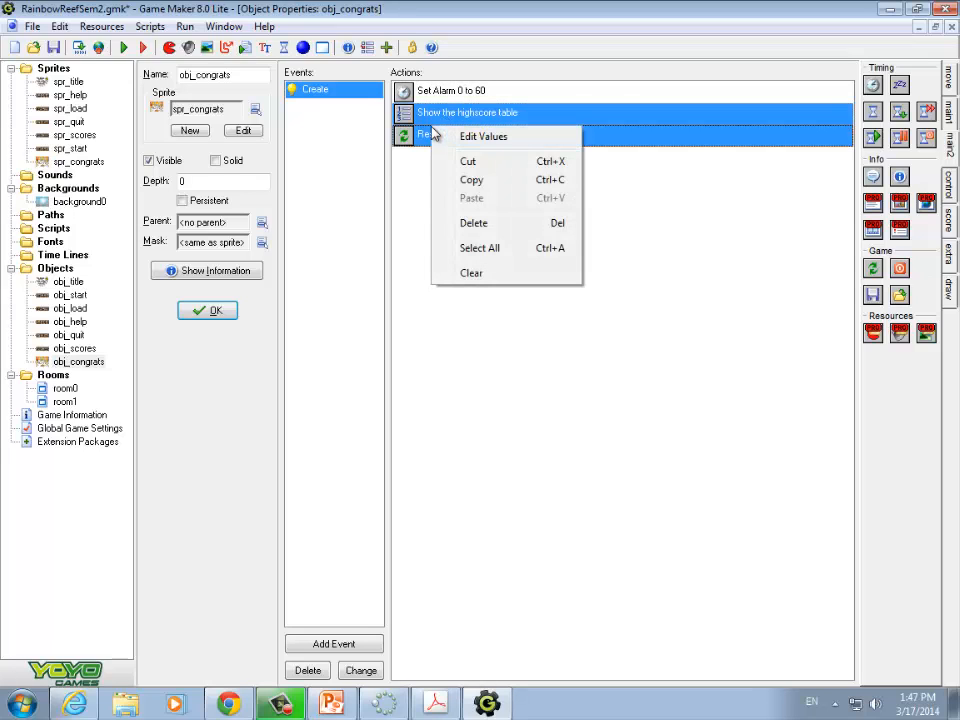
{"action": "left_click", "coordinate": [468, 162]}
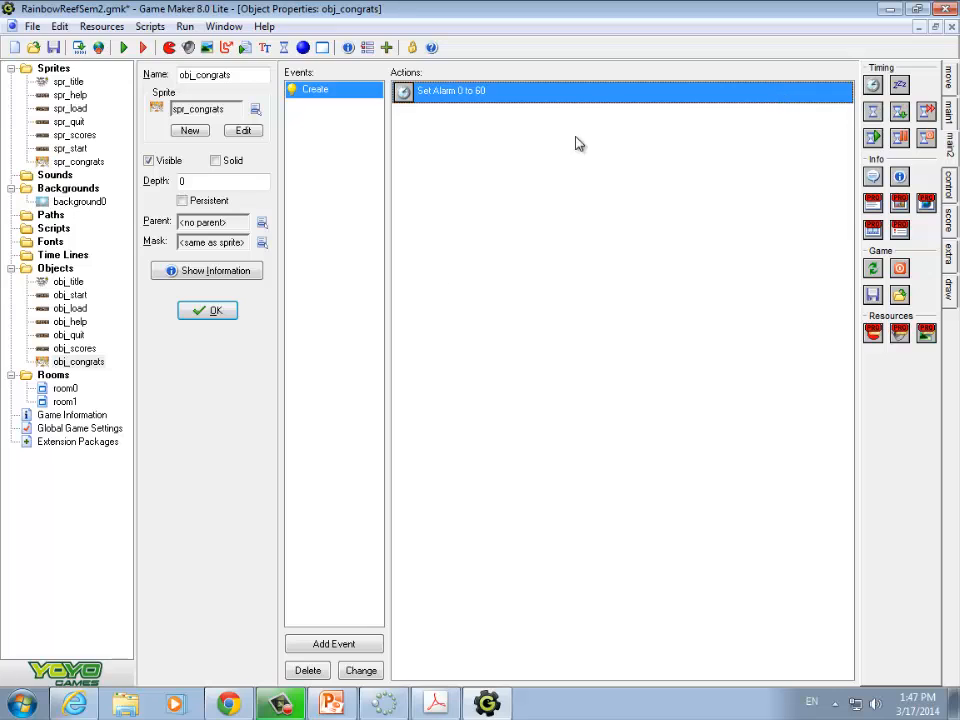
{"action": "left_click", "coordinate": [318, 645]}
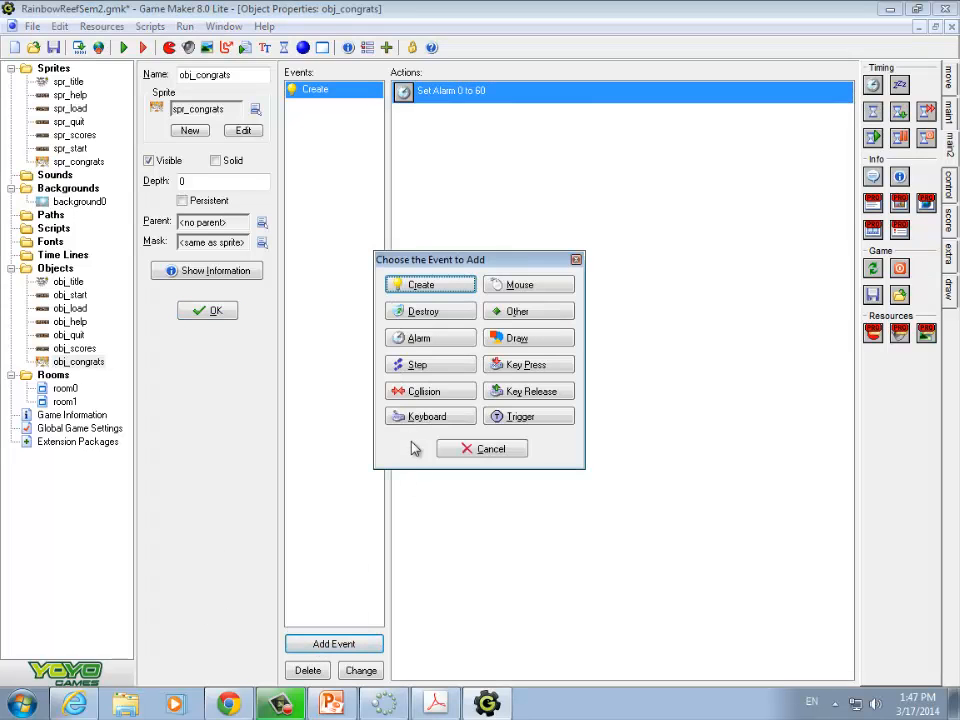
{"action": "left_click", "coordinate": [427, 342]}
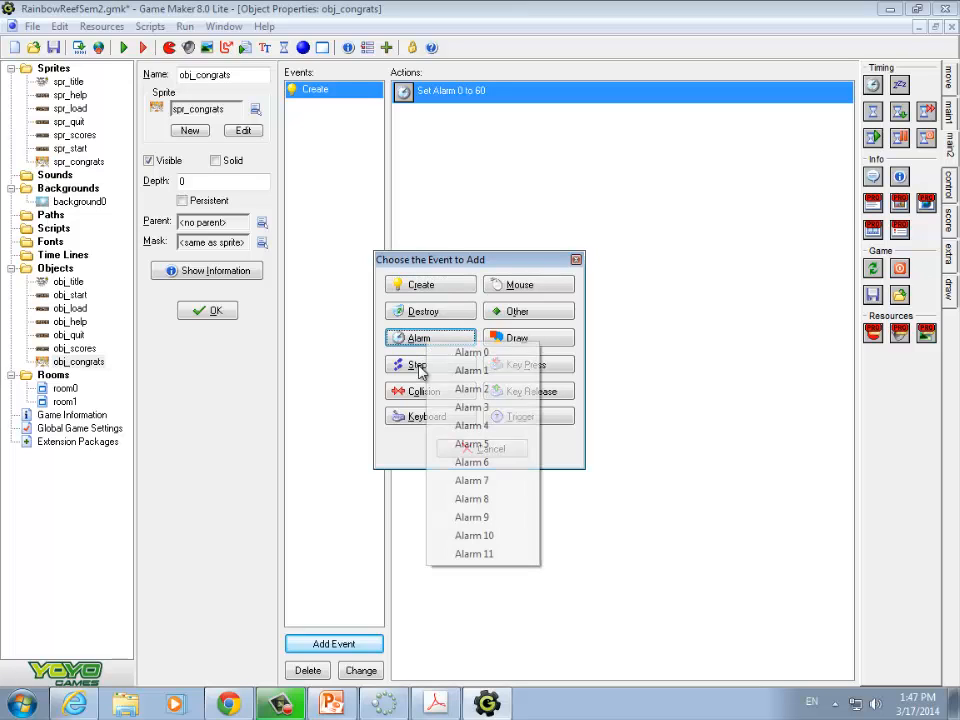
{"action": "left_click", "coordinate": [483, 356]}
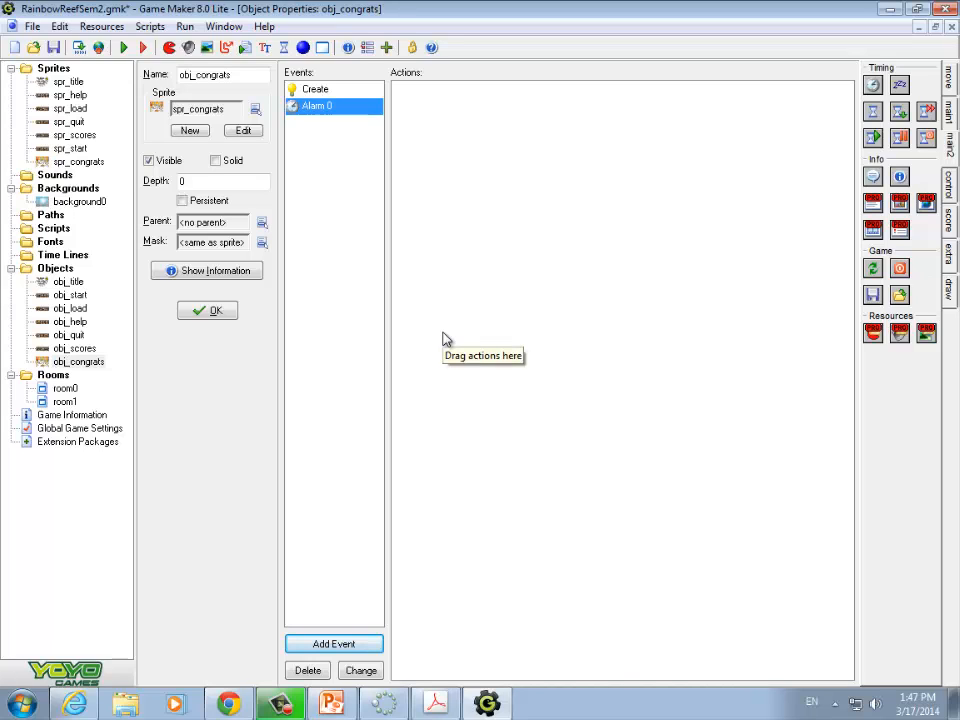
{"action": "right_click", "coordinate": [403, 108]}
{"action": "left_click", "coordinate": [441, 180]}
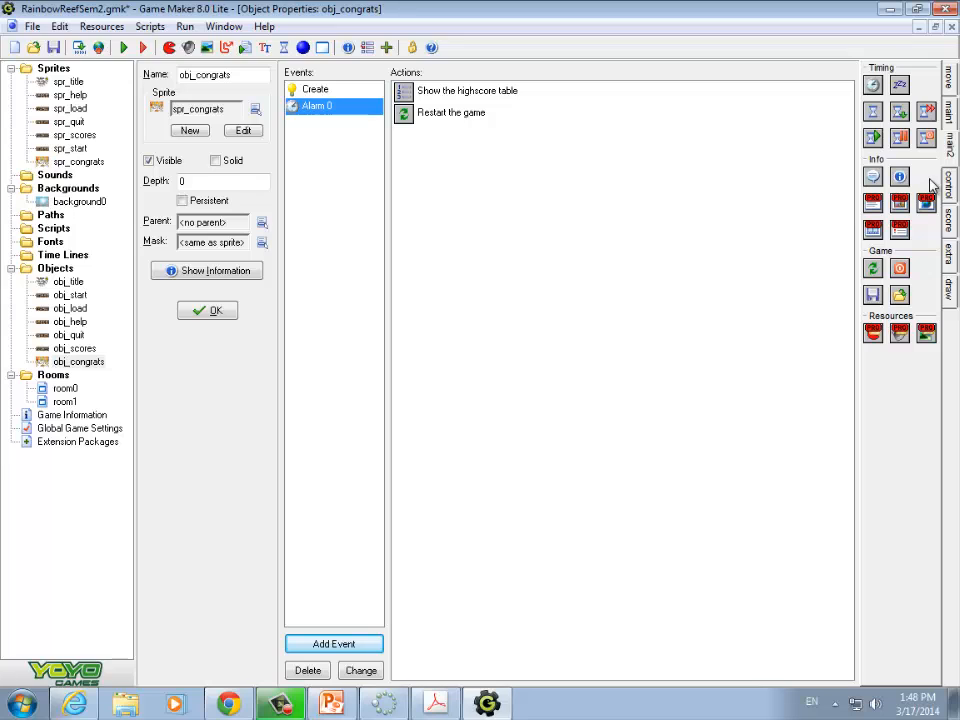
{"action": "left_click", "coordinate": [54, 47]}
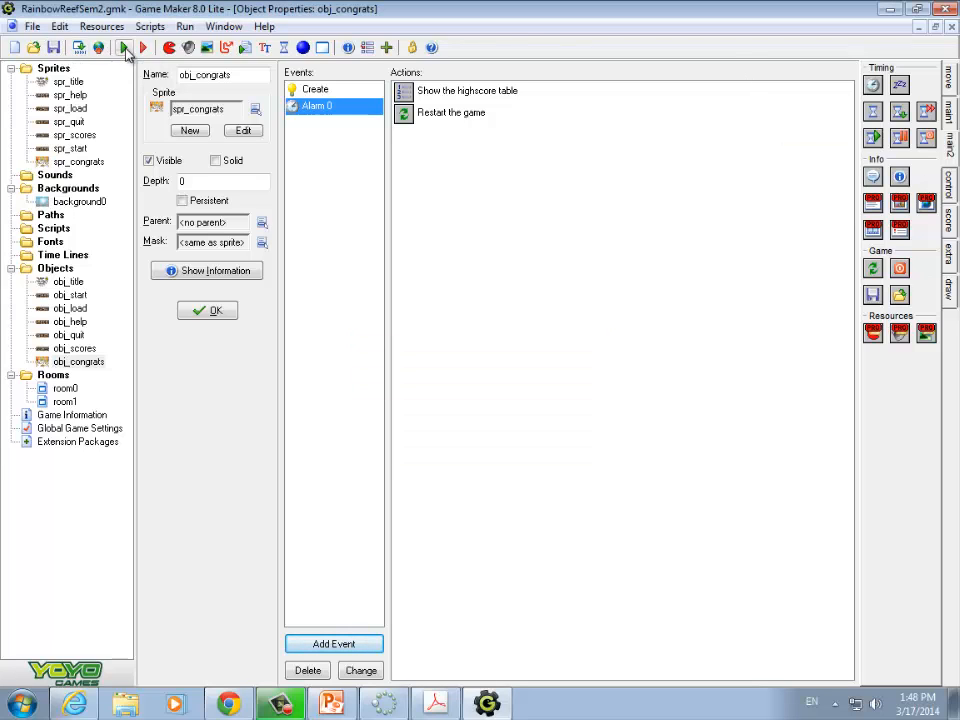
Run the game and test twice that Start leads through the congratulations screen and highscore table back to the title
{"action": "left_click", "coordinate": [124, 47]}
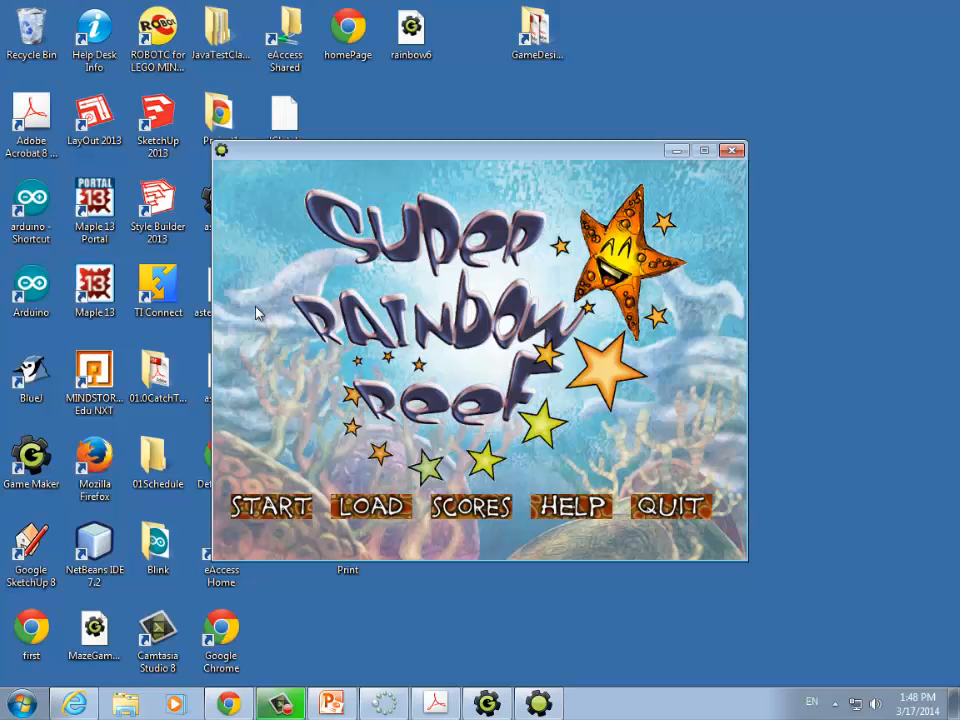
{"action": "left_click", "coordinate": [273, 508]}
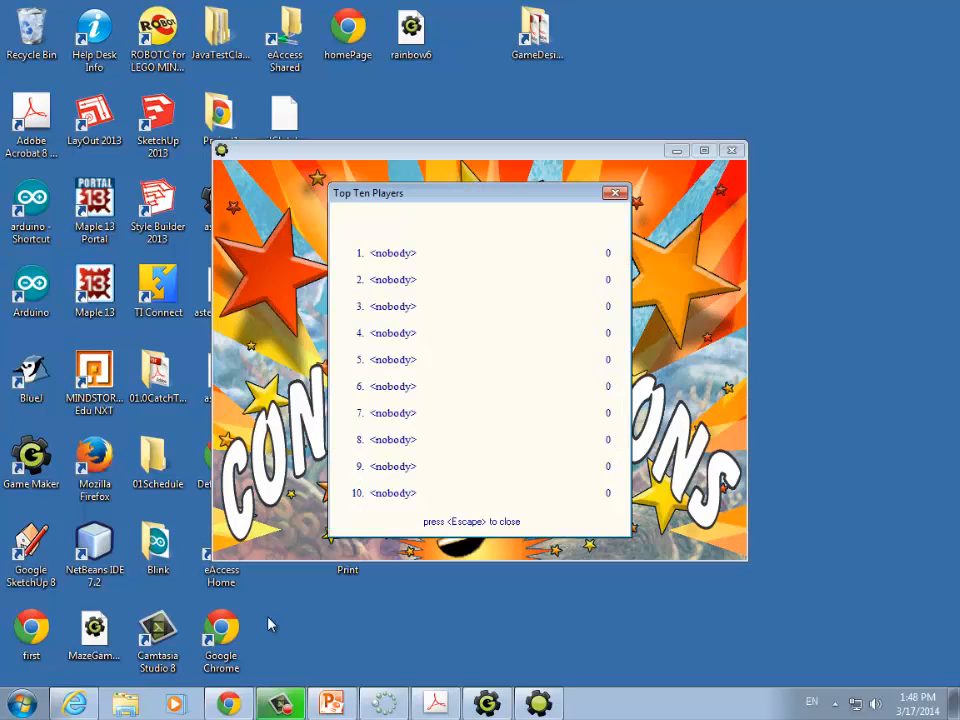
{"action": "key", "text": "Escape"}
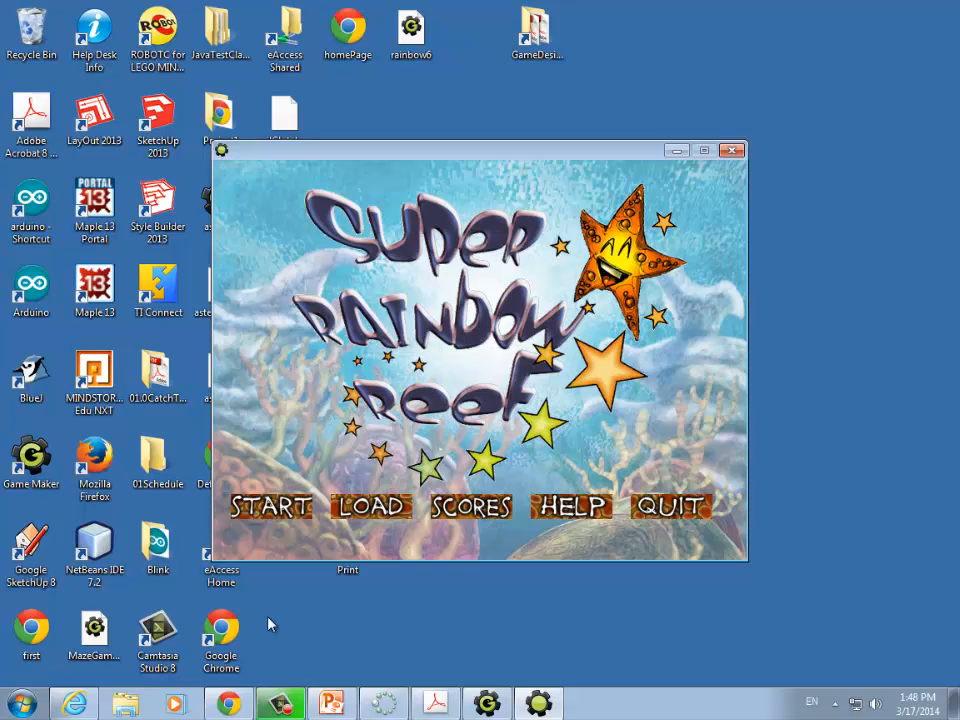
{"action": "left_click", "coordinate": [262, 508]}
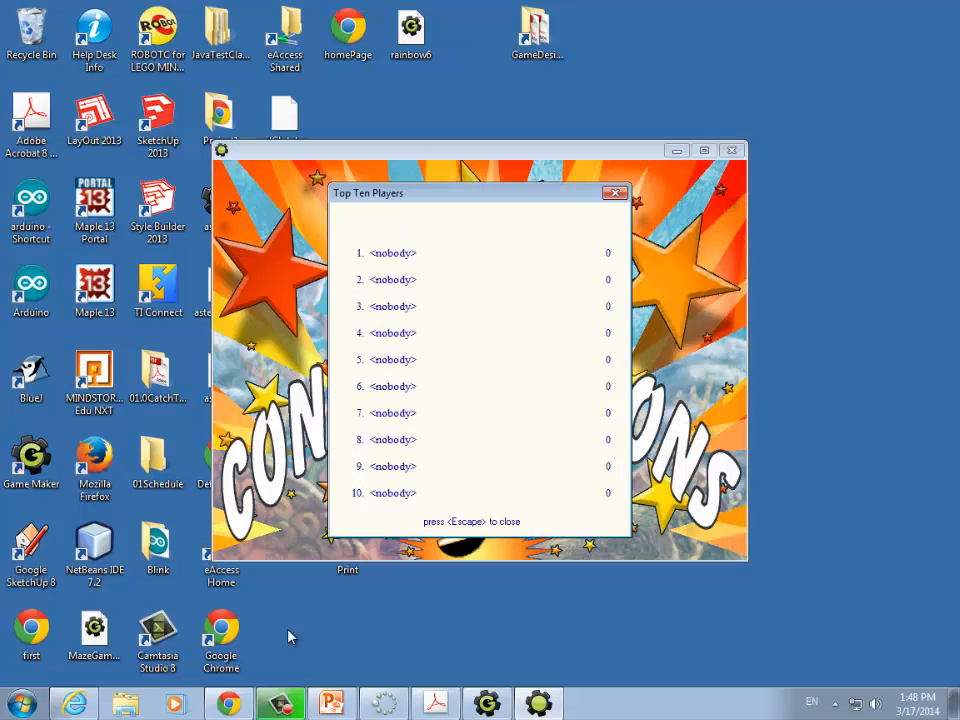
{"action": "key", "text": "Escape"}
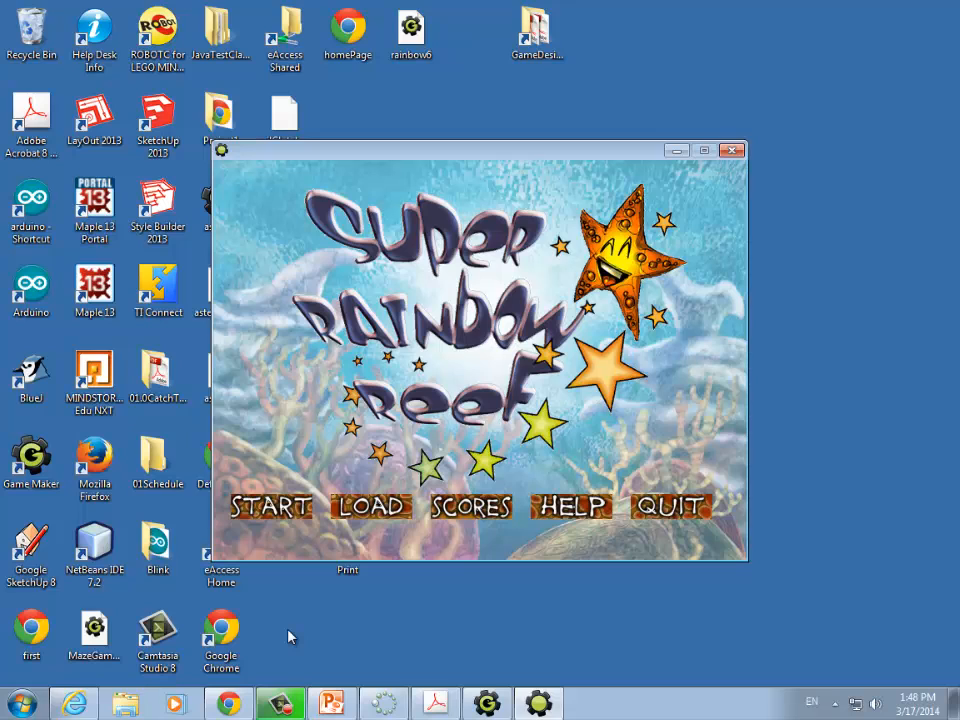
{"action": "key", "text": "Escape"}
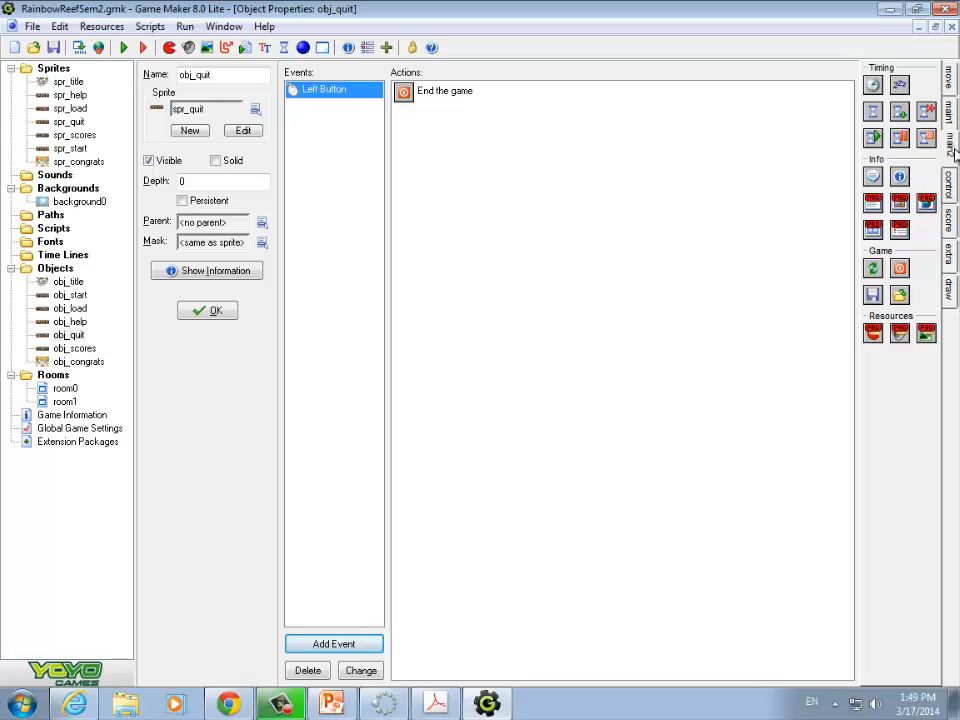
Create a new sprite named spr_block1
{"action": "left_click", "coordinate": [55, 70]}
{"action": "right_click", "coordinate": [56, 71]}
{"action": "left_click", "coordinate": [81, 79]}
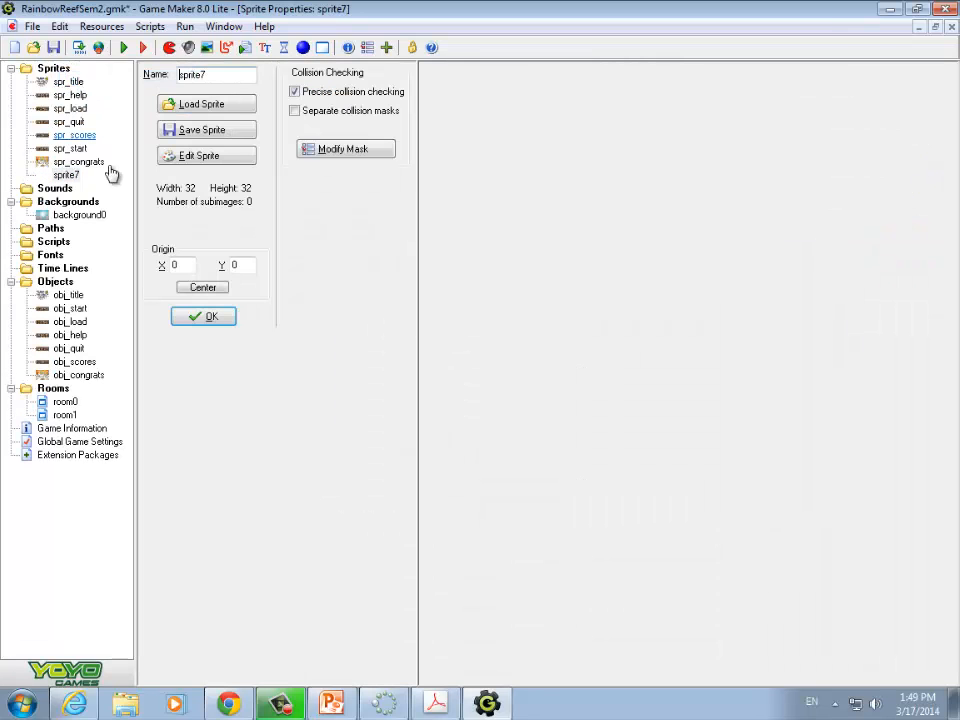
{"action": "key", "text": "BackSpace"}
{"action": "key", "text": "BackSpace"}
{"action": "key", "text": "BackSpace"}
{"action": "key", "text": "BackSpace"}
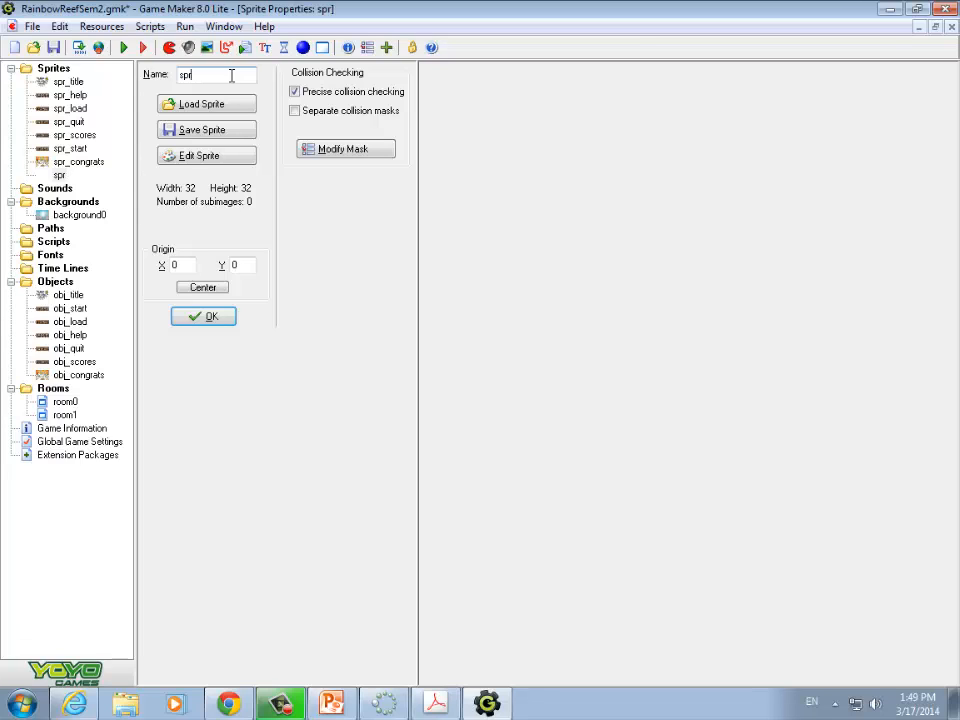
{"action": "type", "text": "_block"}
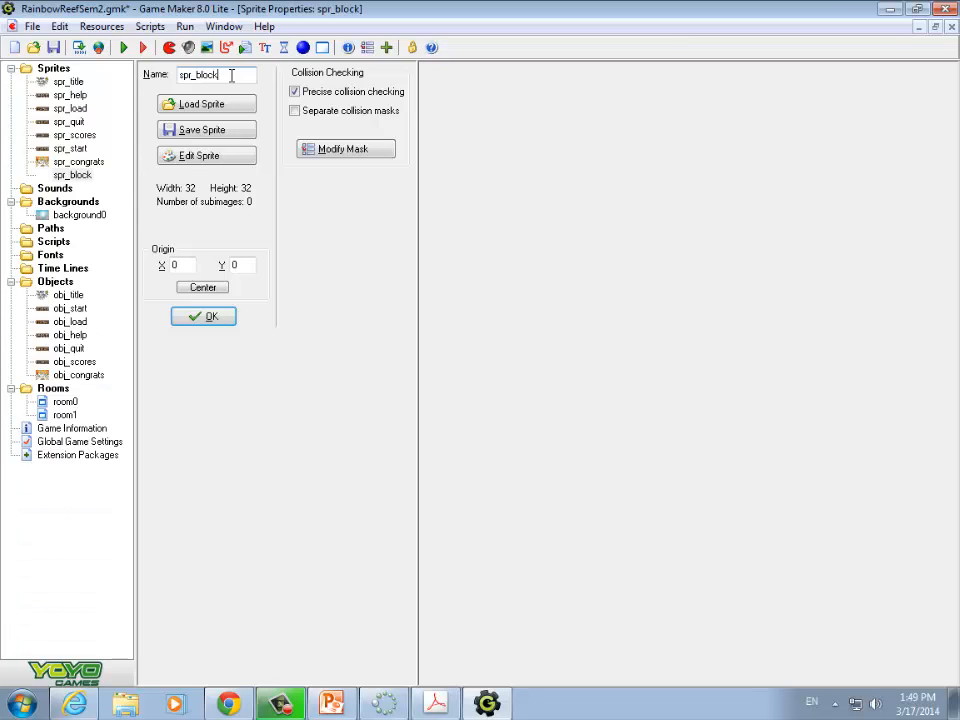
{"action": "type", "text": "1"}
Load the Block1 image from Chapter06 into spr_block1 with Remove Background turned off, and accept the sprite
{"action": "left_click", "coordinate": [199, 106]}
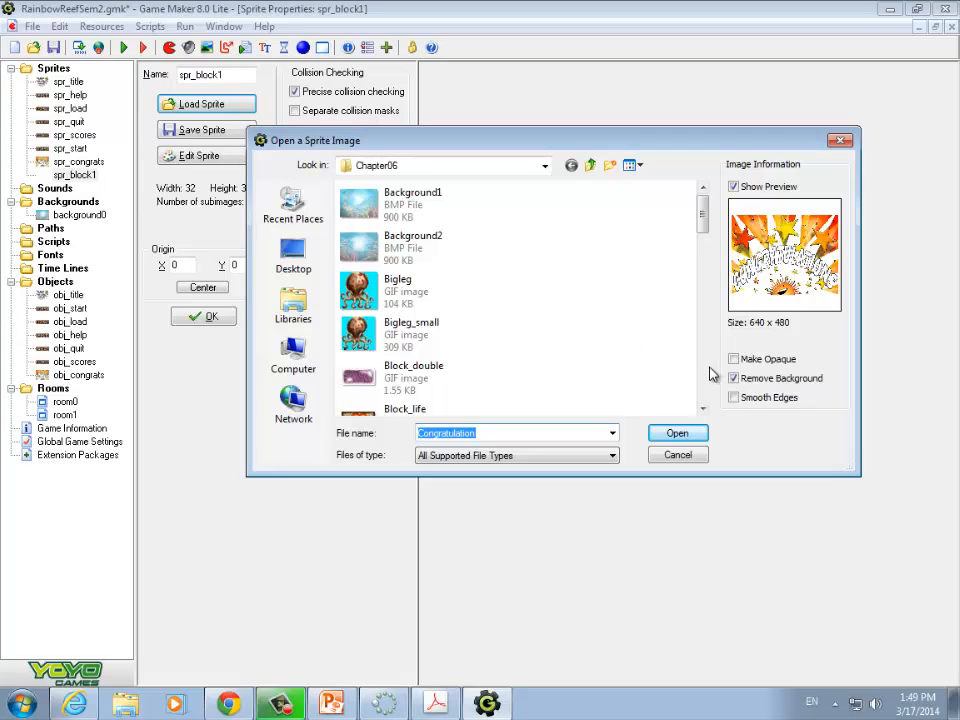
{"action": "scroll", "coordinate": [709, 375], "scroll_direction": "down", "scroll_amount": 3}
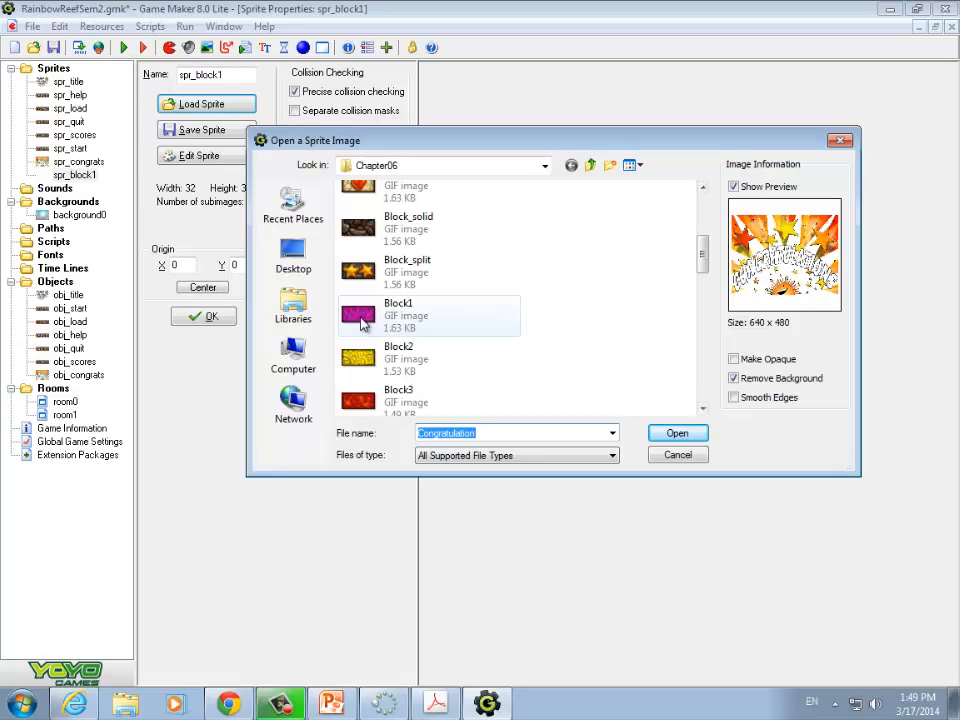
{"action": "left_click", "coordinate": [395, 312]}
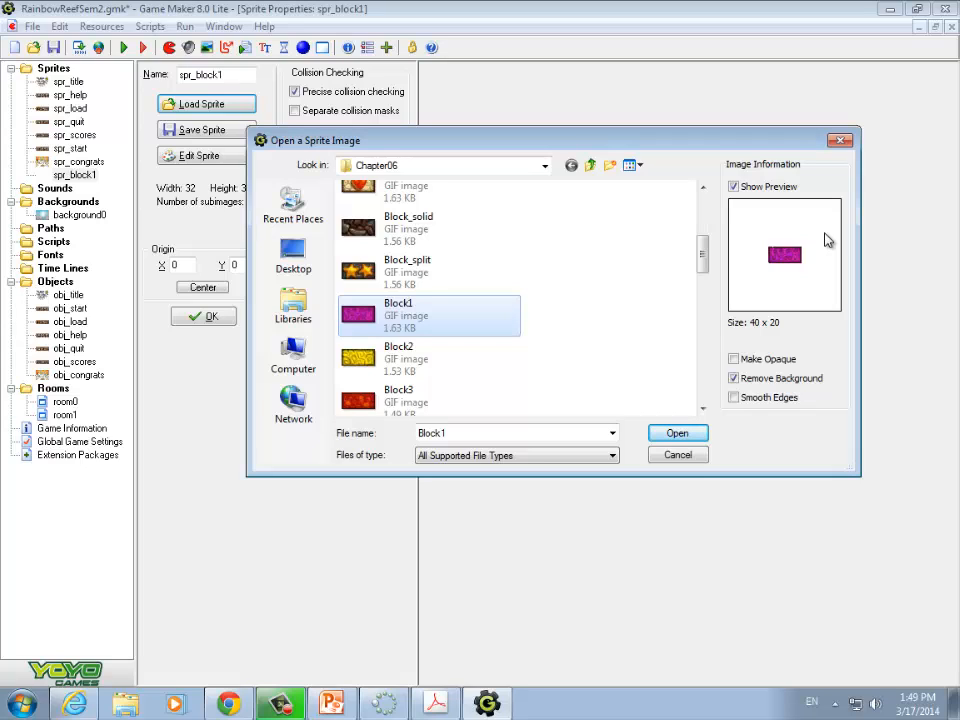
{"action": "left_click", "coordinate": [734, 378]}
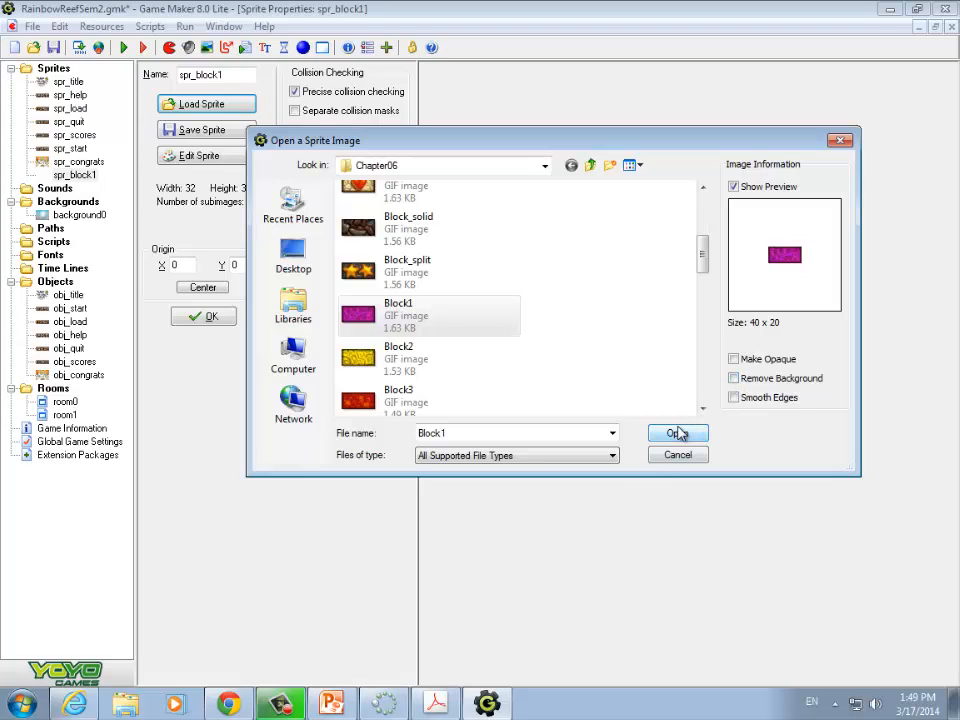
{"action": "left_click", "coordinate": [675, 433]}
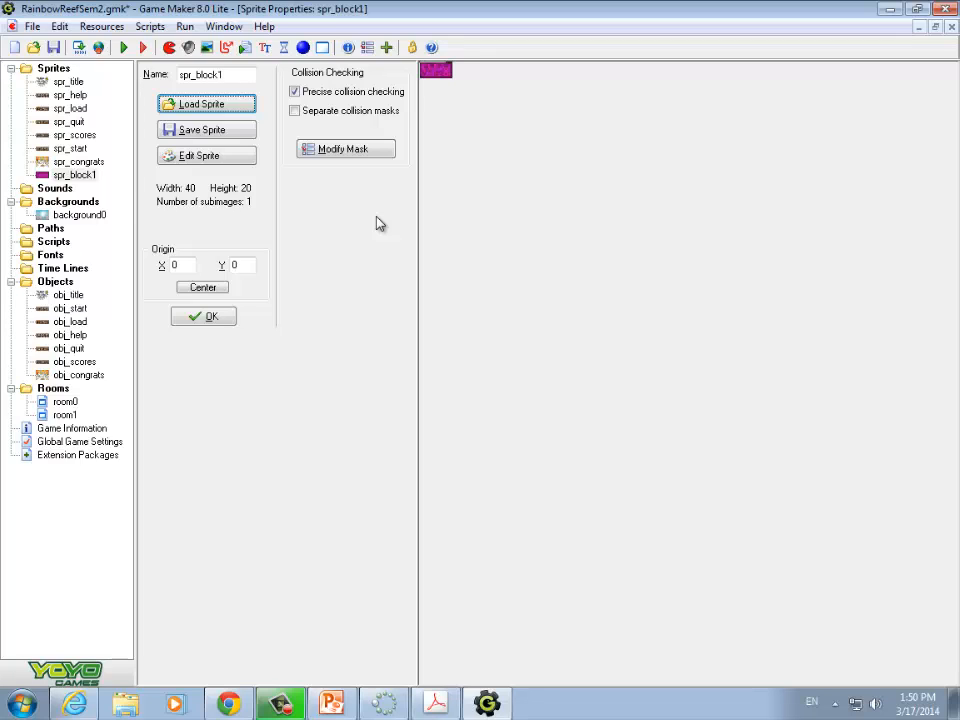
{"action": "left_click", "coordinate": [221, 318]}
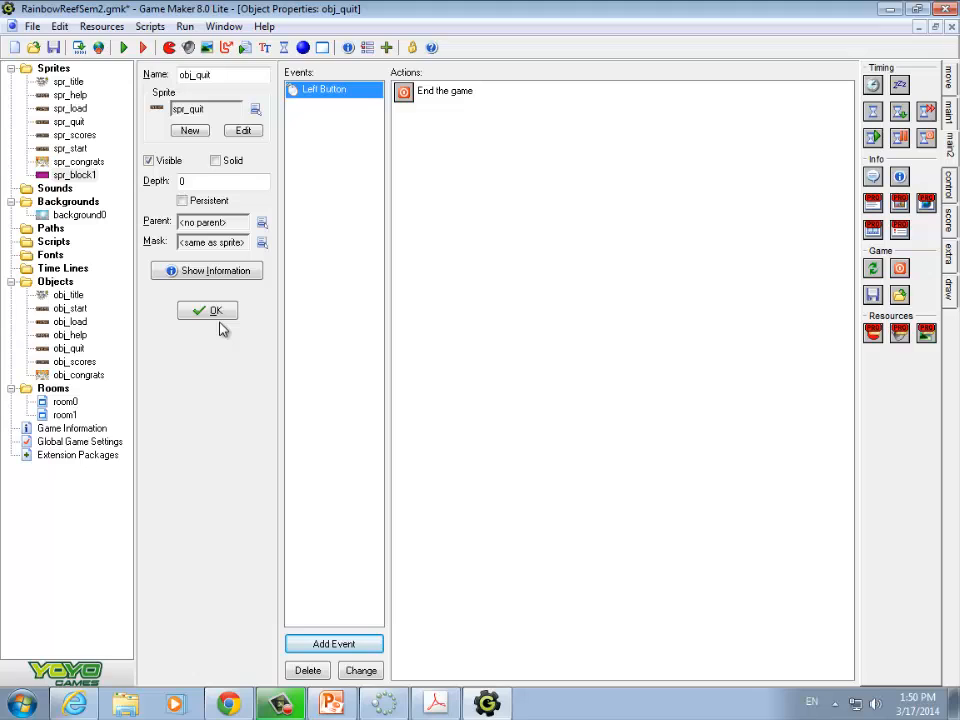
Create another new sprite named spr_block2
{"action": "left_click", "coordinate": [57, 282]}
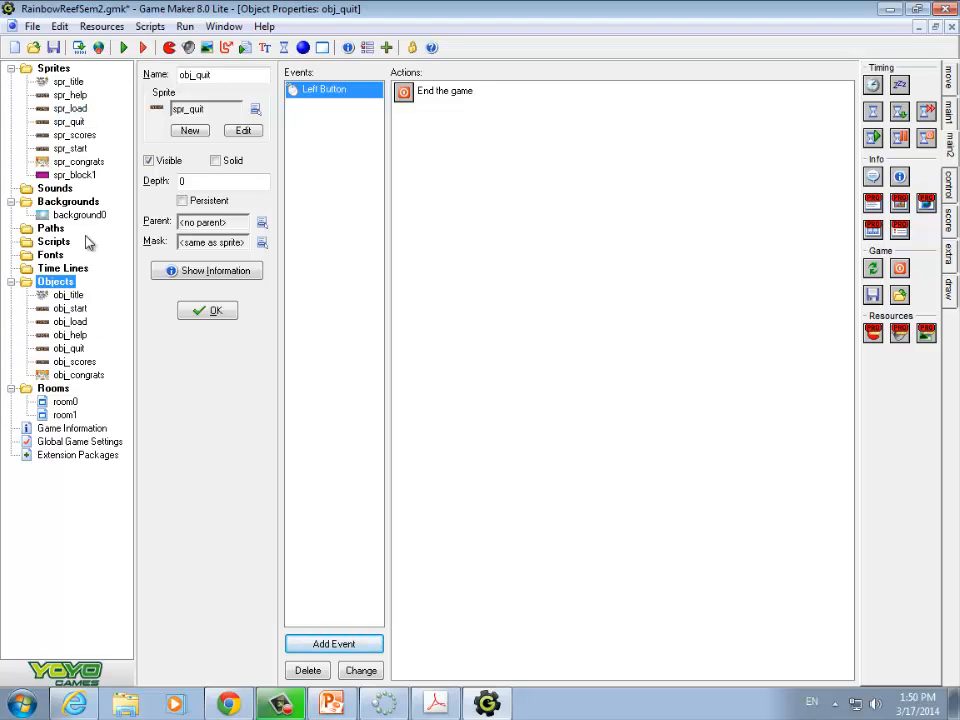
{"action": "right_click", "coordinate": [56, 69]}
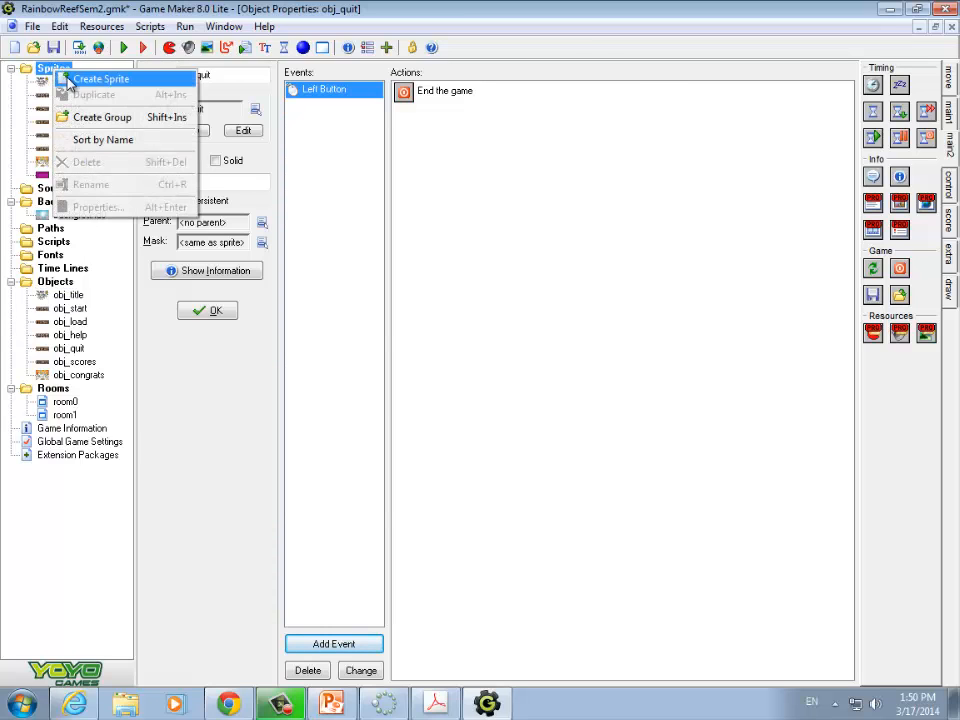
{"action": "left_click", "coordinate": [67, 80]}
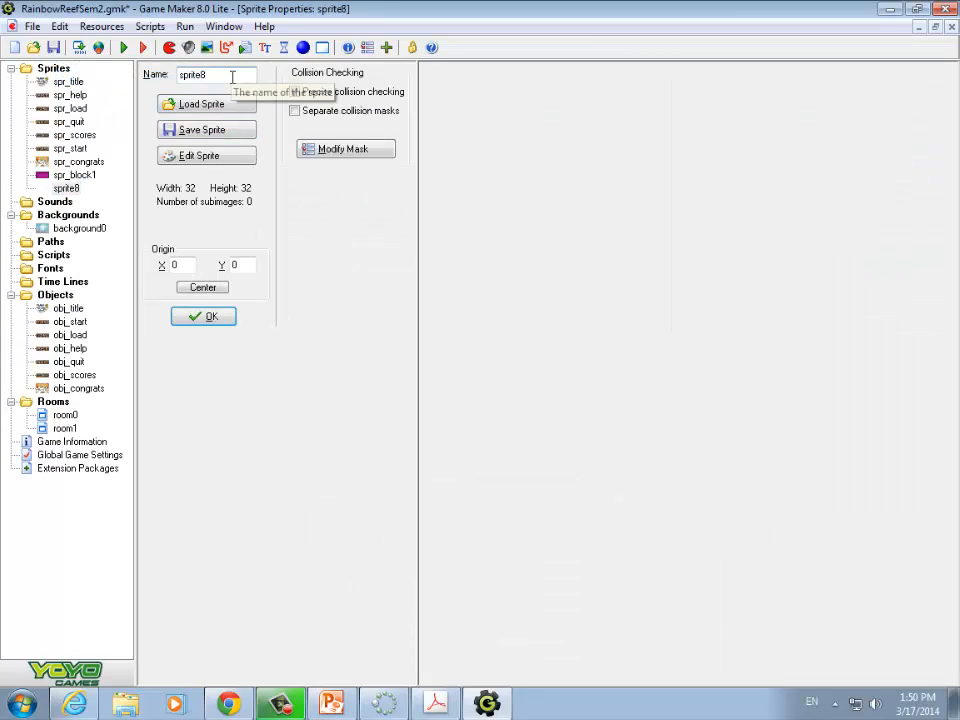
{"action": "left_click", "coordinate": [232, 76]}
{"action": "key", "text": "BackSpace"}
{"action": "key", "text": "BackSpace"}
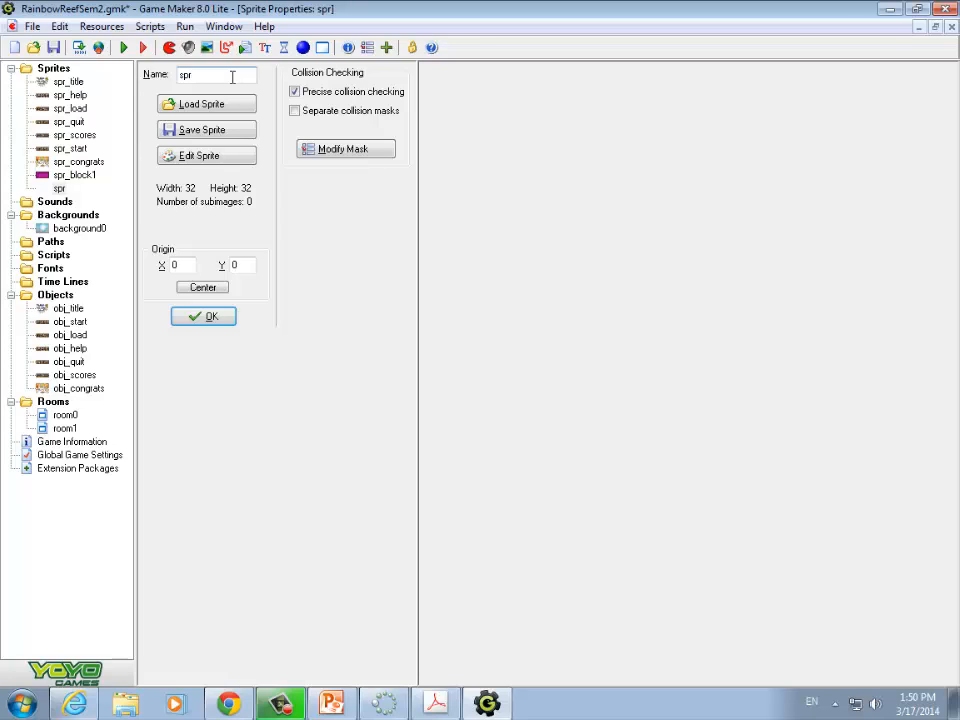
{"action": "type", "text": "_block2"}
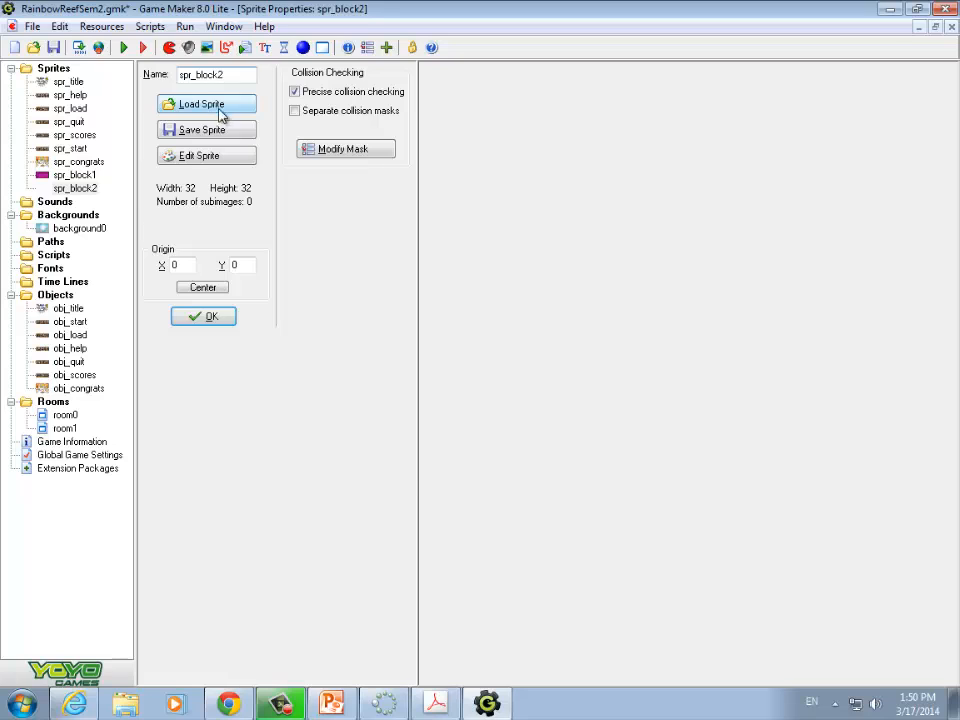
Load the Block2 image from the Chapter06 folder into spr_block2
{"action": "left_click", "coordinate": [220, 110]}
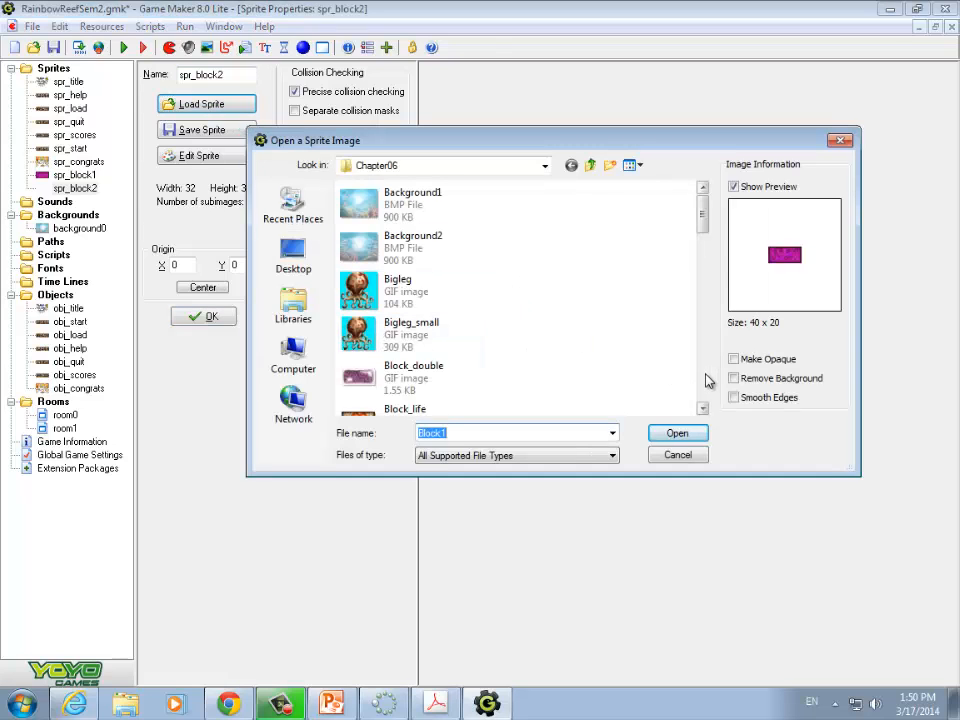
{"action": "scroll", "coordinate": [707, 381], "scroll_direction": "down", "scroll_amount": 2}
{"action": "left_click", "coordinate": [381, 372]}
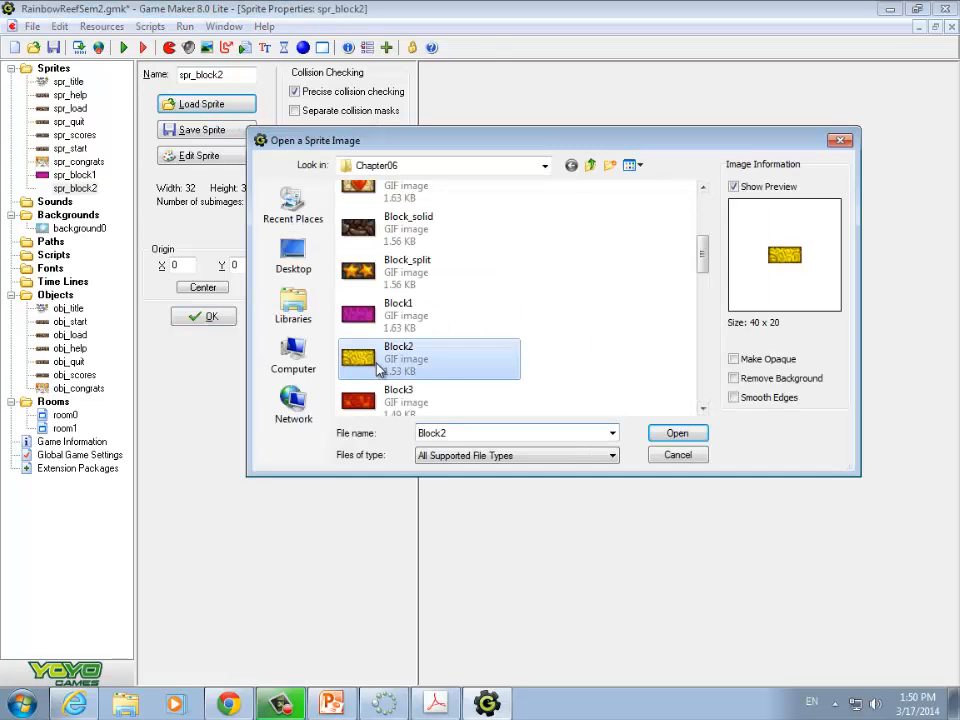
{"action": "left_click", "coordinate": [677, 433]}
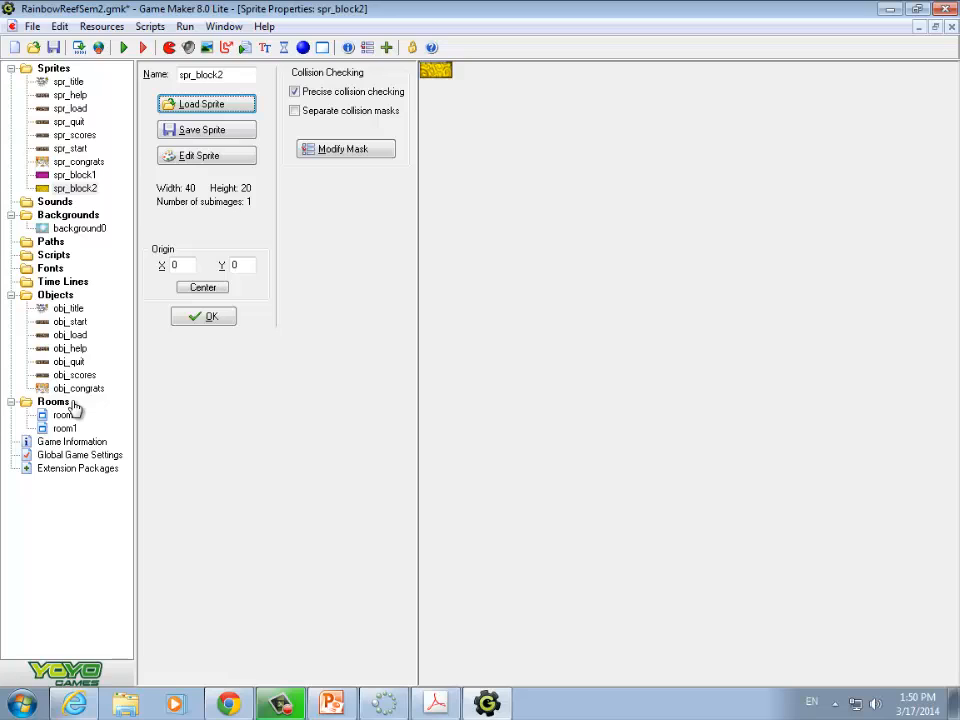
Create a new sprite named spr_wall
{"action": "right_click", "coordinate": [53, 71]}
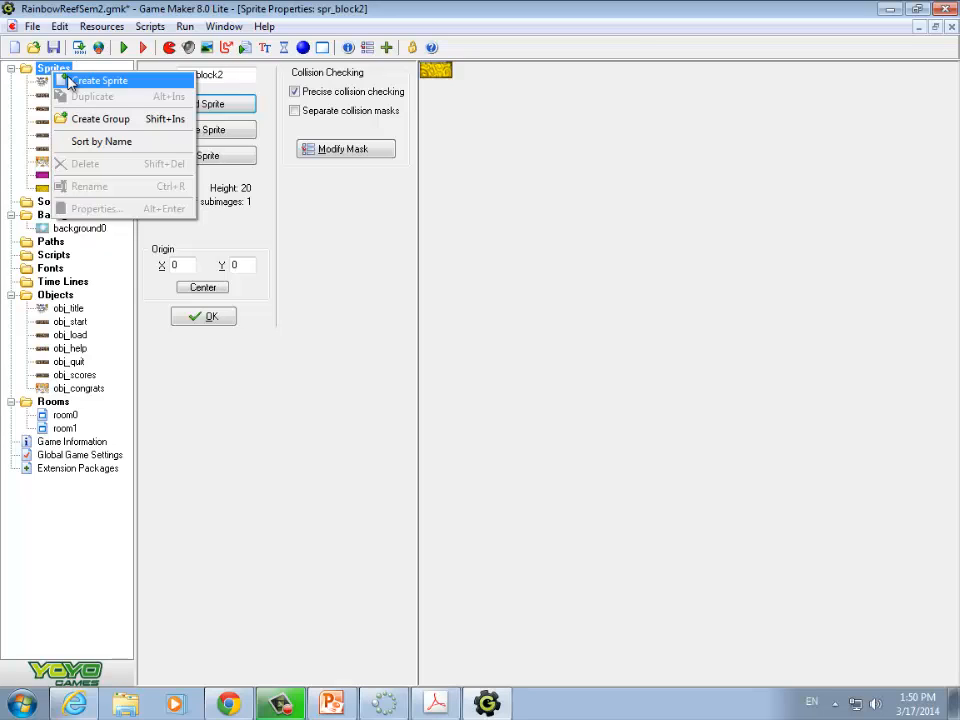
{"action": "left_click", "coordinate": [90, 81]}
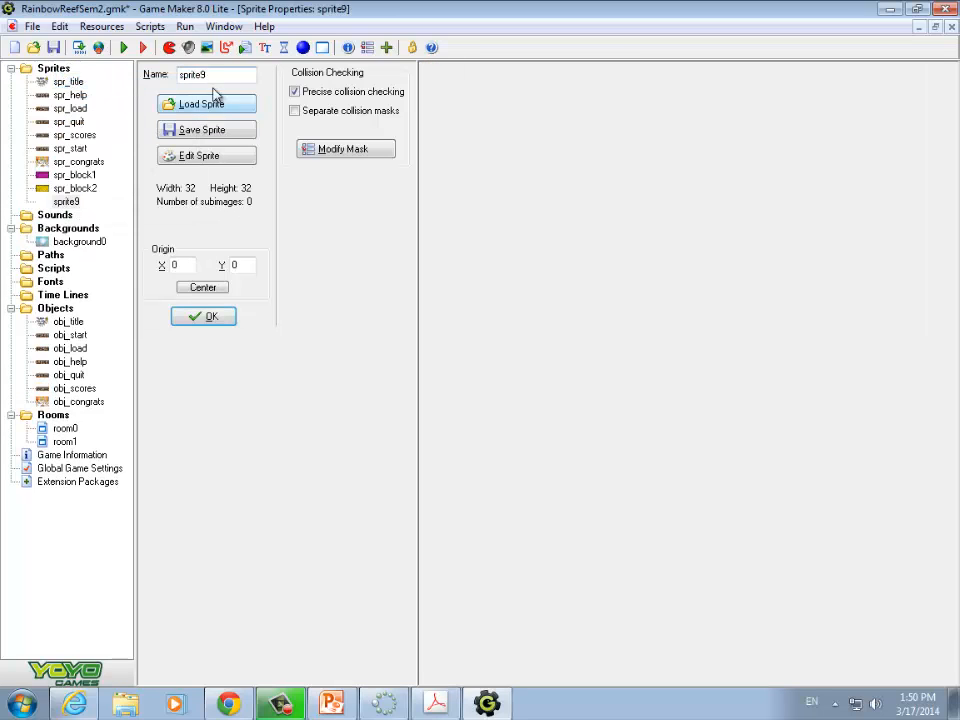
{"action": "key", "text": "BackSpace"}
{"action": "key", "text": "BackSpace"}
{"action": "key", "text": "BackSpace"}
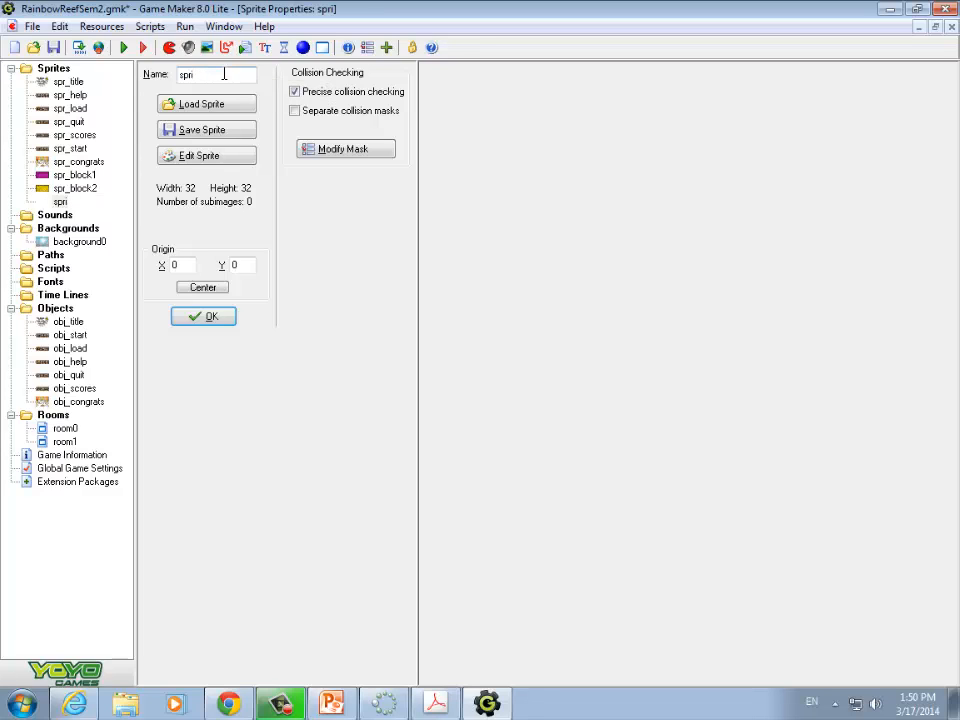
{"action": "type", "text": "_wall"}
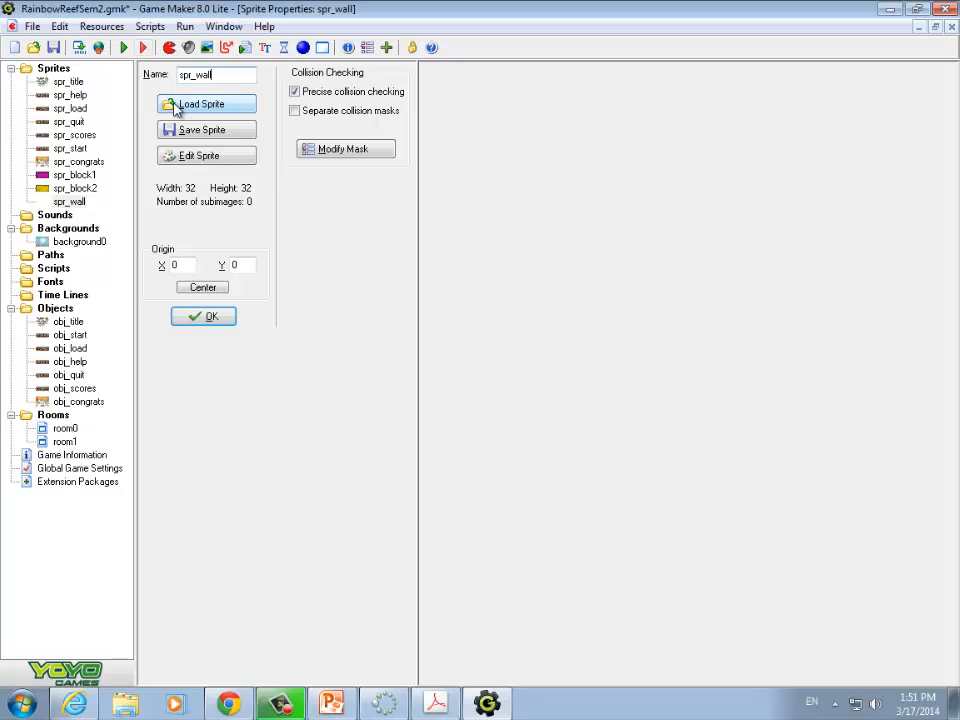
Load the Wall image from the Chapter06 folder into spr_wall
{"action": "left_click", "coordinate": [184, 104]}
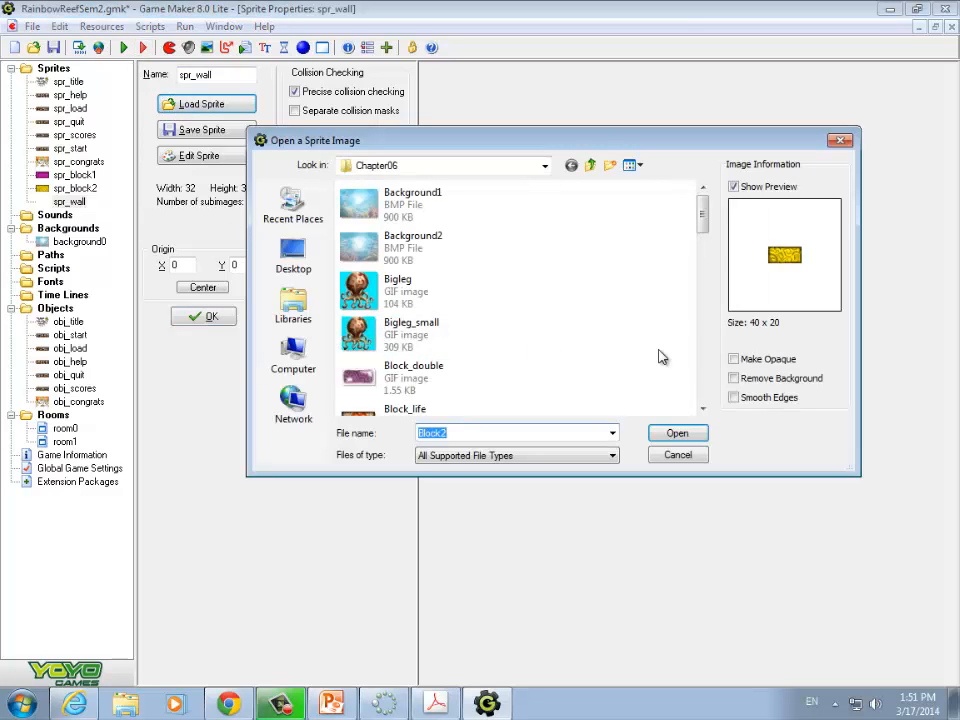
{"action": "left_click", "coordinate": [702, 388]}
{"action": "left_click", "coordinate": [702, 388]}
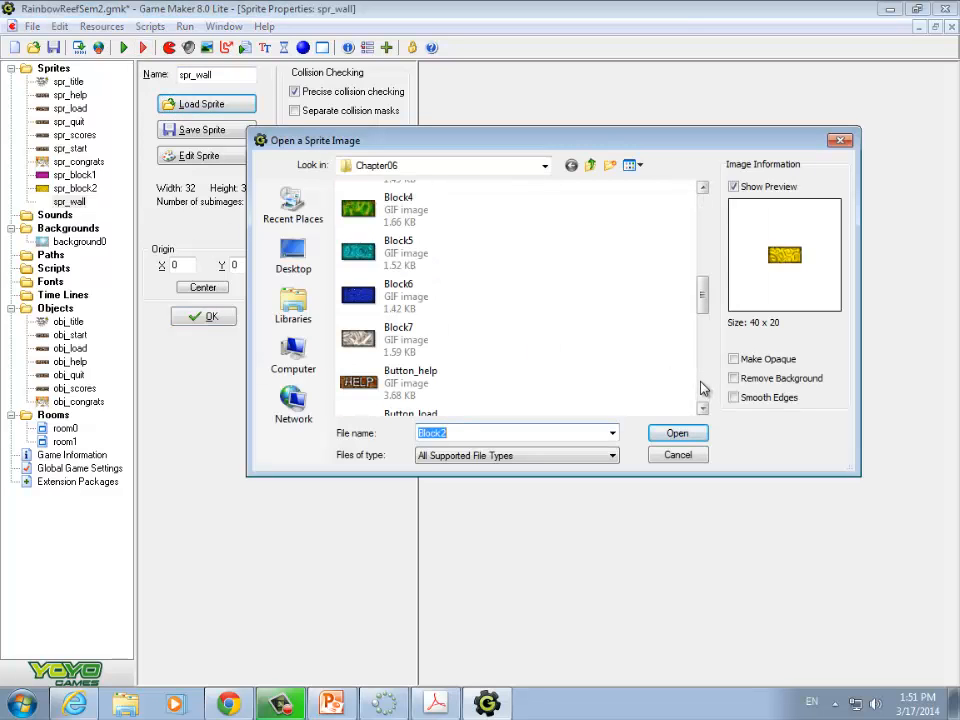
{"action": "left_click", "coordinate": [702, 388]}
{"action": "left_click", "coordinate": [702, 388]}
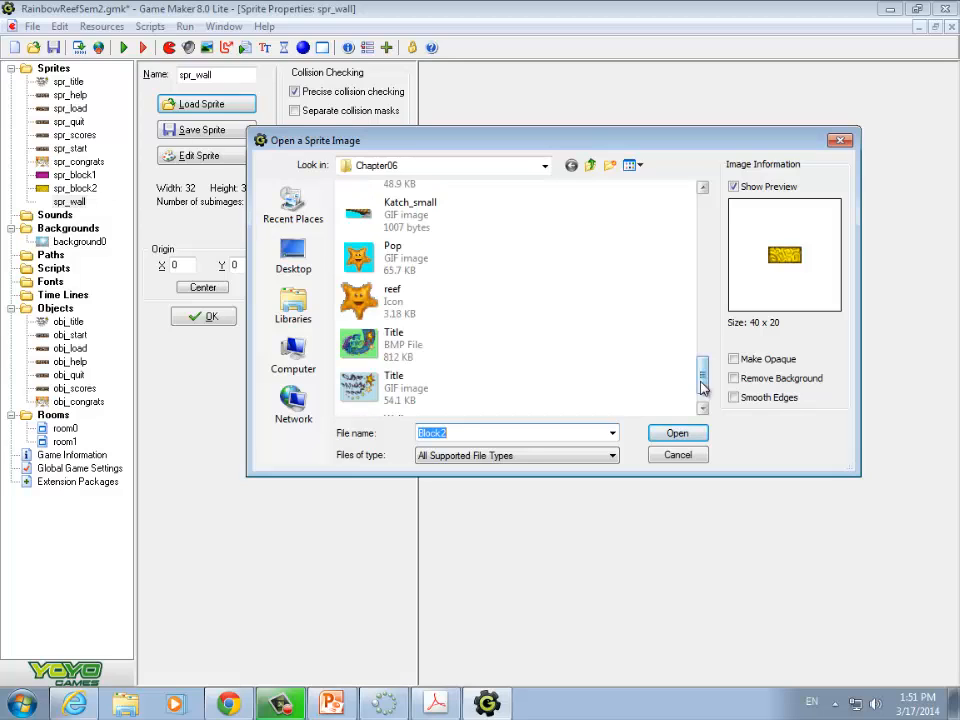
{"action": "left_click", "coordinate": [702, 388]}
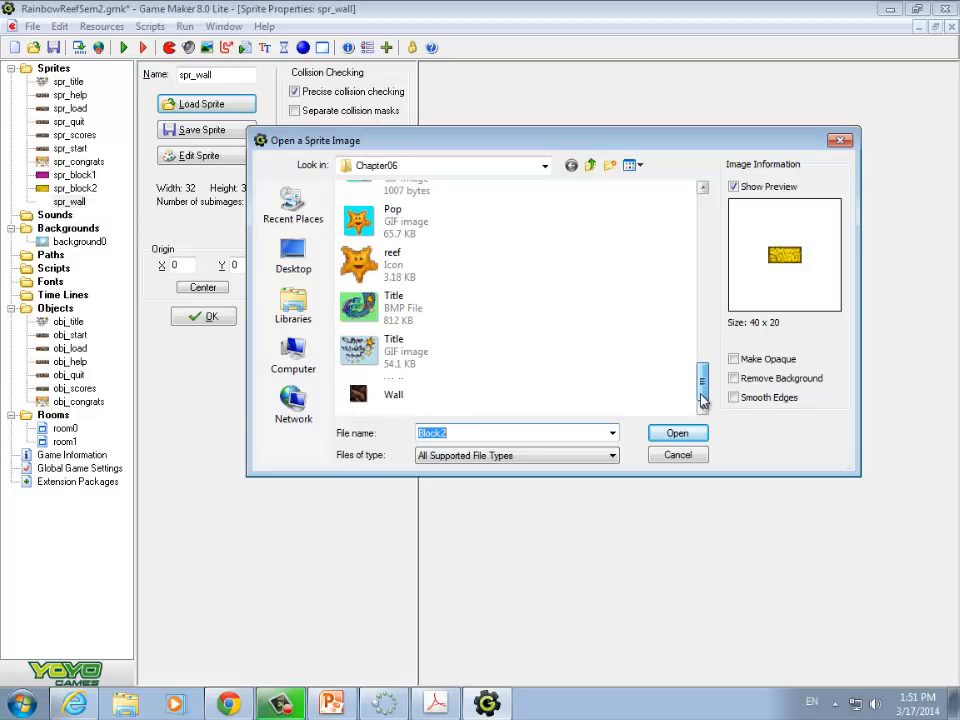
{"action": "left_click", "coordinate": [365, 400]}
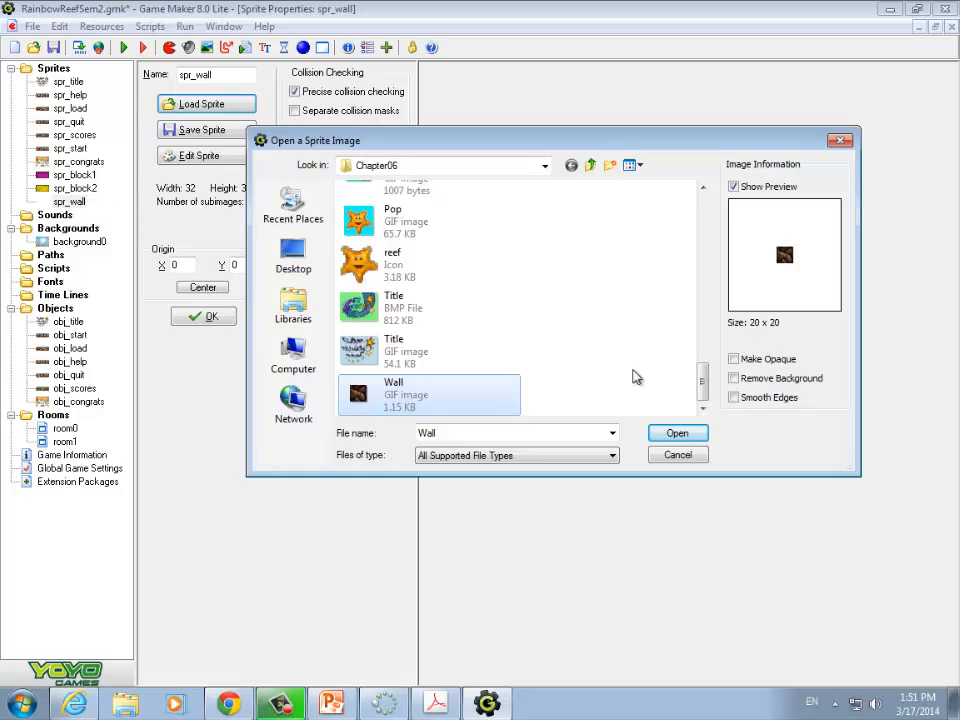
{"action": "left_click", "coordinate": [690, 434]}
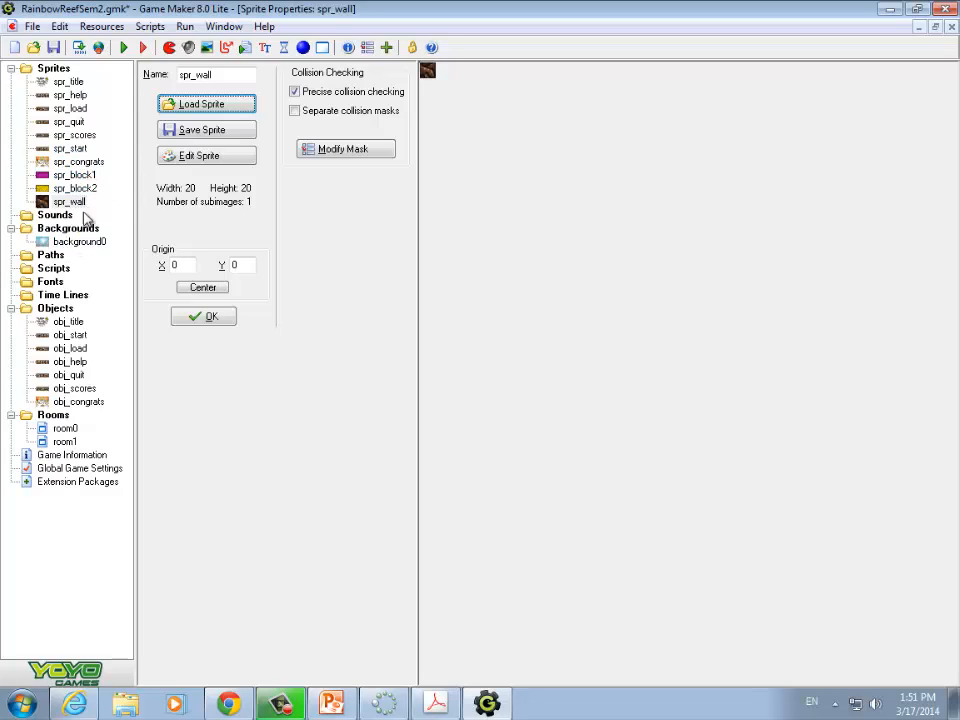
Browse the Chapter06 sprite images to examine the remaining block, Katch, Pop and Bigleg graphics available for the game
{"action": "left_click", "coordinate": [58, 71]}
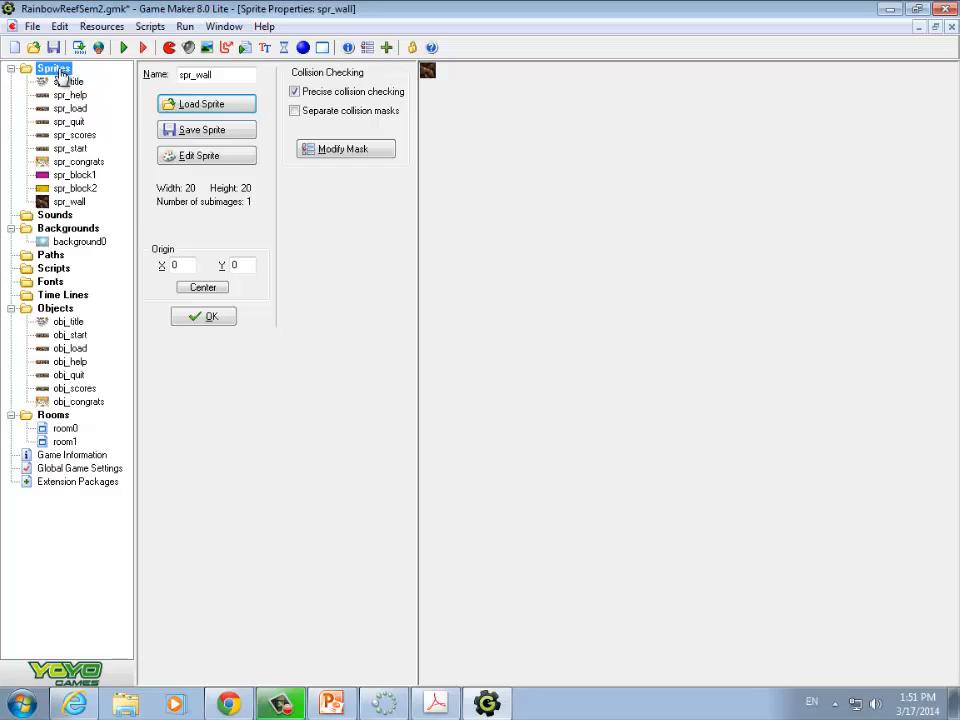
{"action": "left_click", "coordinate": [203, 106]}
{"action": "left_click", "coordinate": [574, 300]}
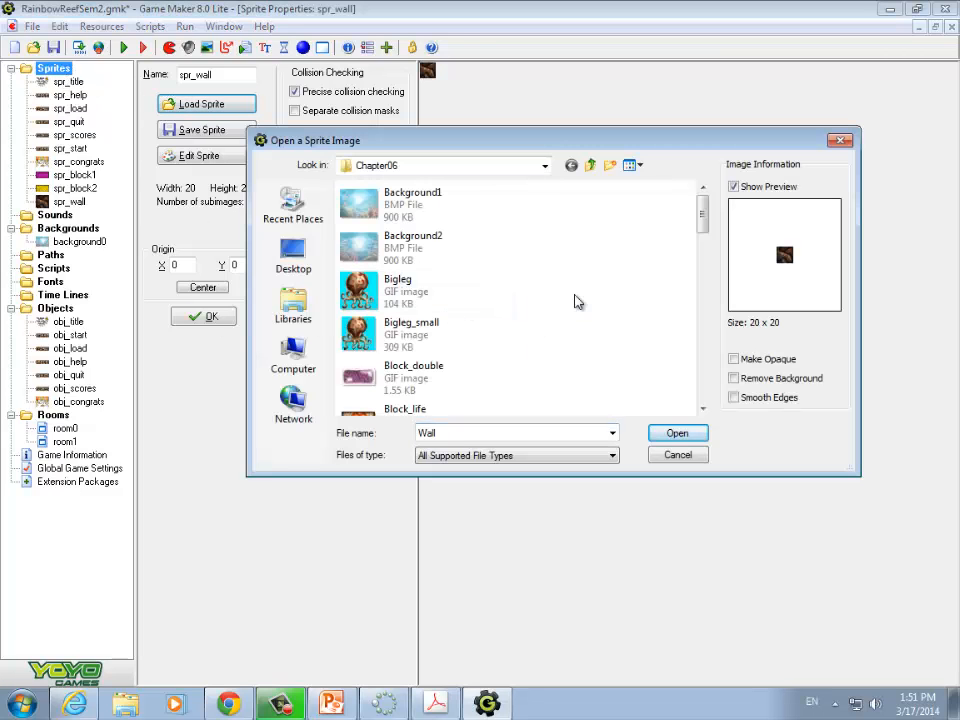
{"action": "scroll", "coordinate": [574, 300], "scroll_direction": "down", "scroll_amount": 2}
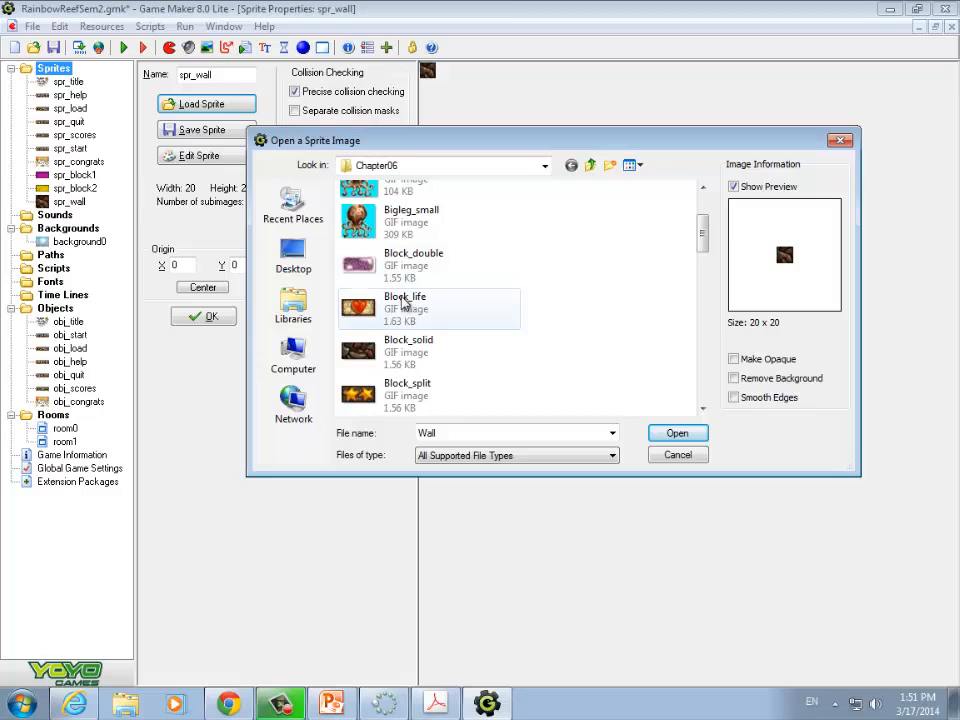
{"action": "scroll", "coordinate": [408, 357], "scroll_direction": "down", "scroll_amount": 2}
{"action": "scroll", "coordinate": [482, 354], "scroll_direction": "down", "scroll_amount": 2}
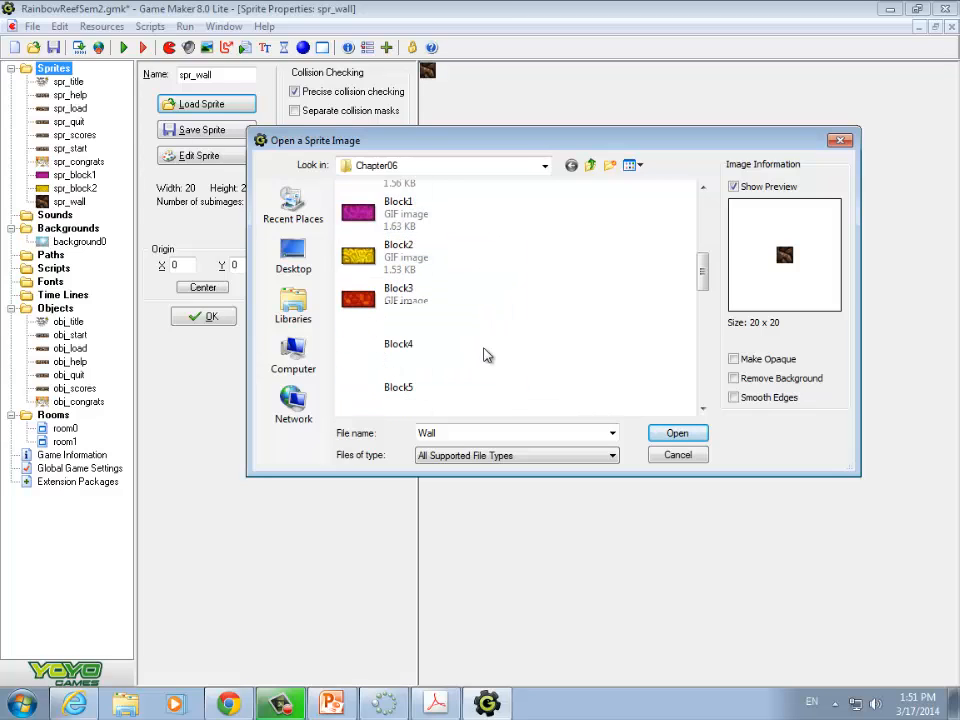
{"action": "scroll", "coordinate": [484, 355], "scroll_direction": "down", "scroll_amount": 2}
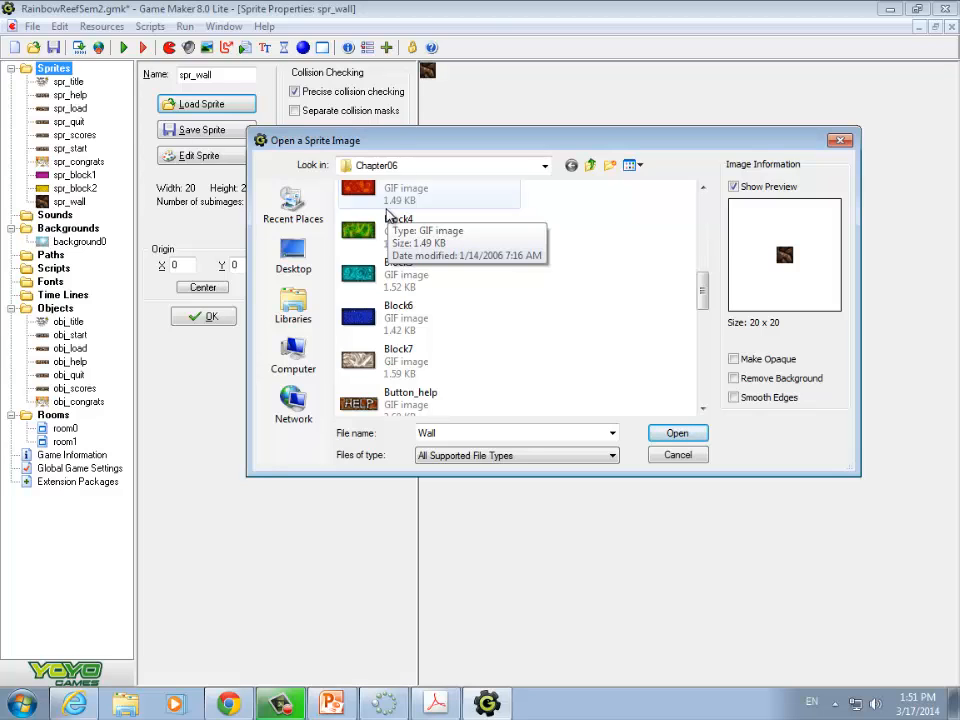
{"action": "scroll", "coordinate": [408, 306], "scroll_direction": "down", "scroll_amount": 3}
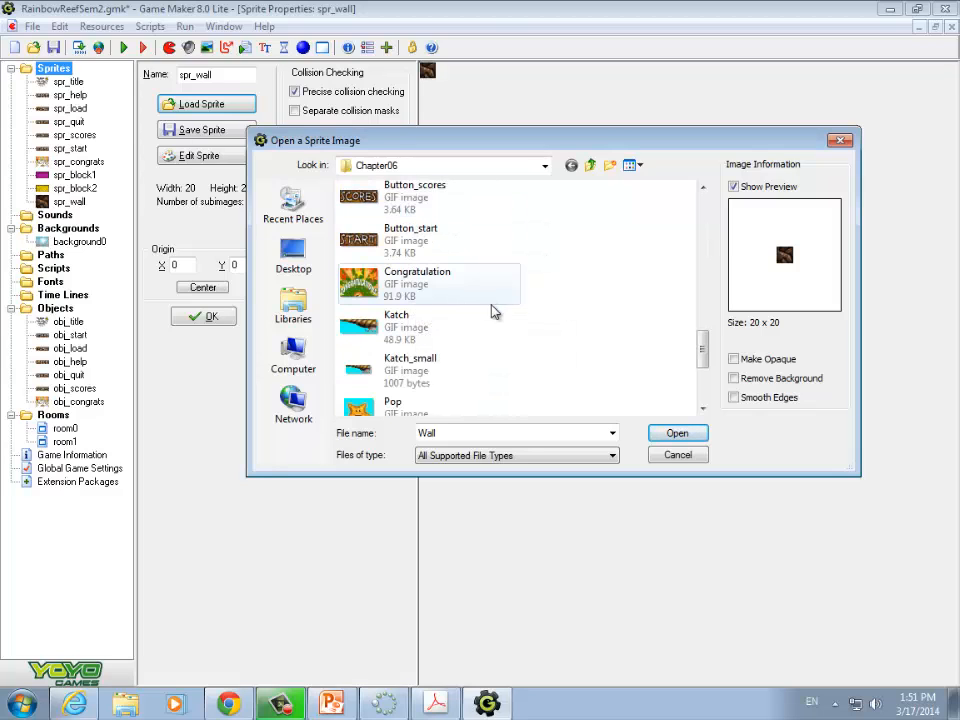
{"action": "scroll", "coordinate": [491, 312], "scroll_direction": "down", "scroll_amount": 1}
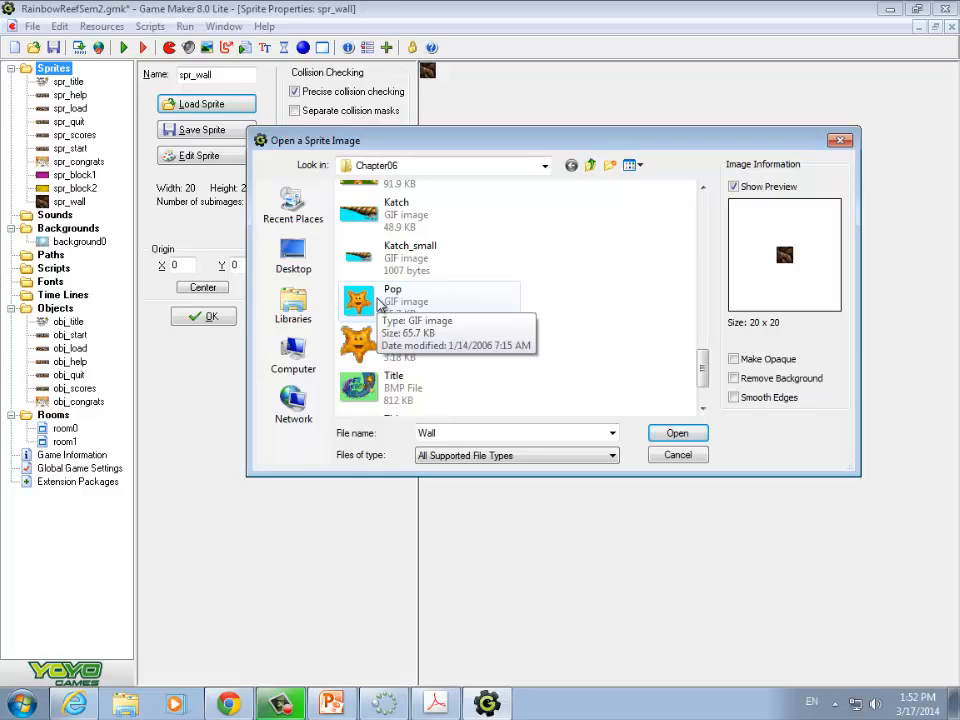
{"action": "scroll", "coordinate": [400, 315], "scroll_direction": "down", "scroll_amount": 2}
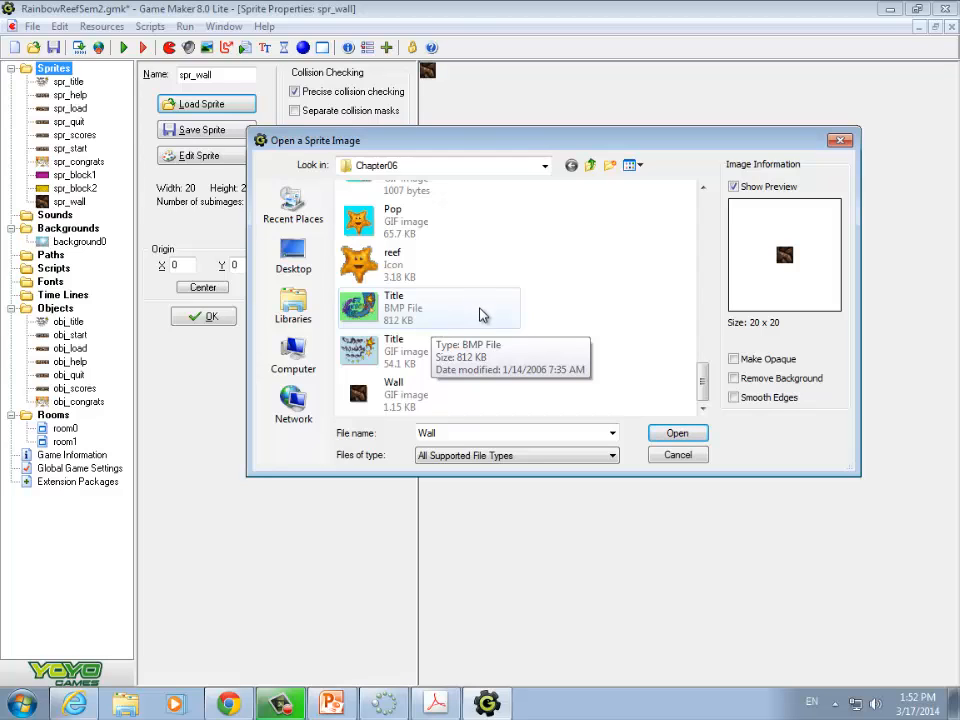
{"action": "scroll", "coordinate": [481, 315], "scroll_direction": "up", "scroll_amount": 5}
{"action": "scroll", "coordinate": [481, 320], "scroll_direction": "down", "scroll_amount": 5}
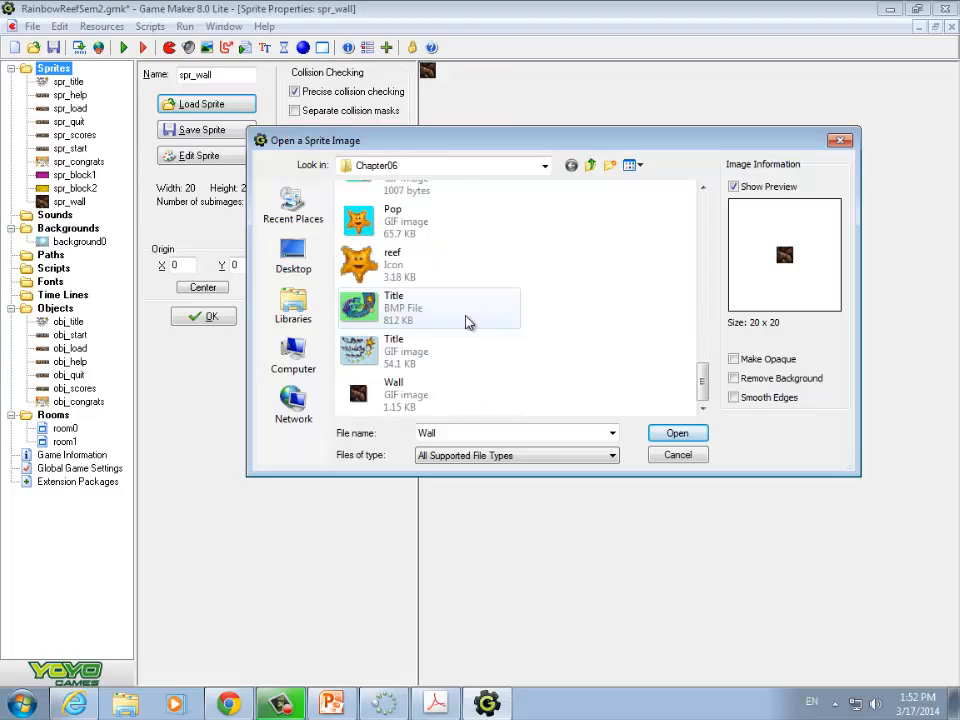
{"action": "scroll", "coordinate": [467, 321], "scroll_direction": "up", "scroll_amount": 3}
{"action": "scroll", "coordinate": [466, 321], "scroll_direction": "down", "scroll_amount": 1}
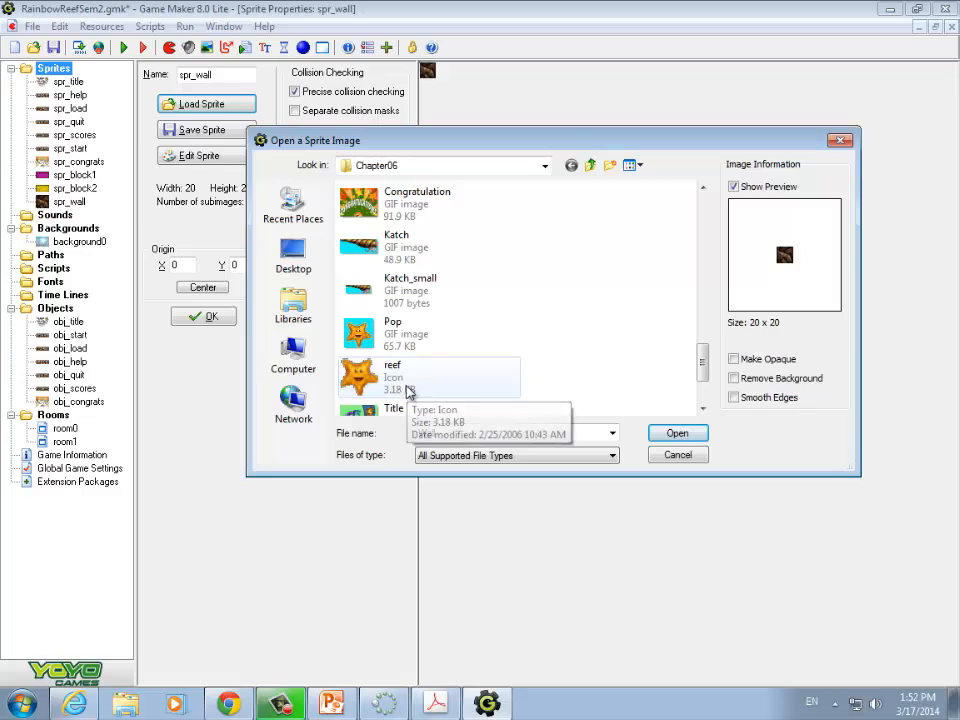
{"action": "scroll", "coordinate": [413, 386], "scroll_direction": "down", "scroll_amount": 2}
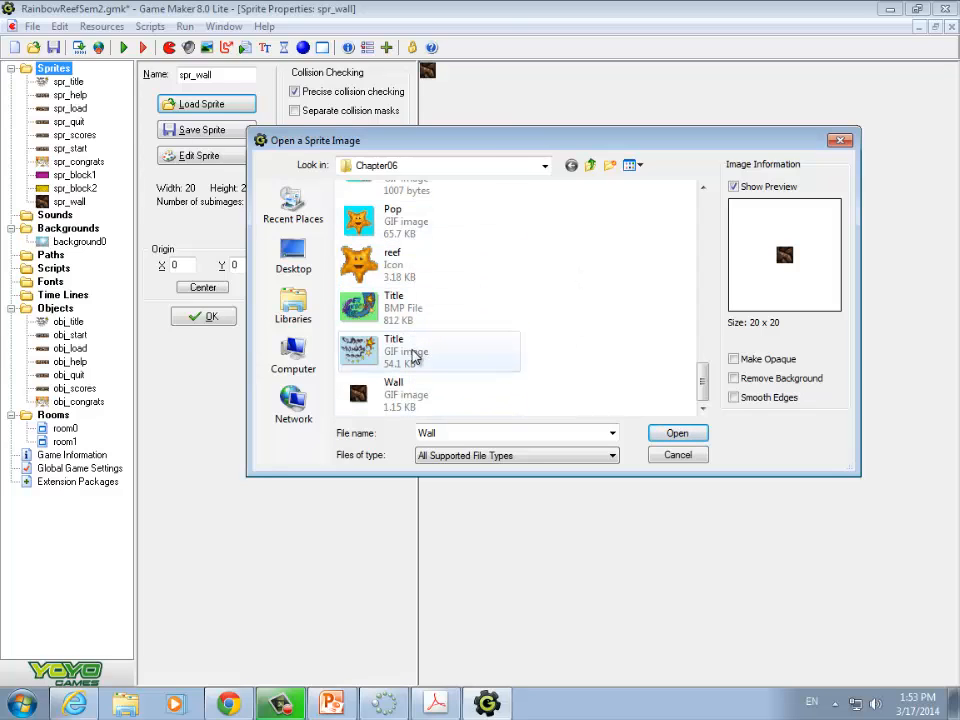
{"action": "scroll", "coordinate": [415, 350], "scroll_direction": "up", "scroll_amount": 10}
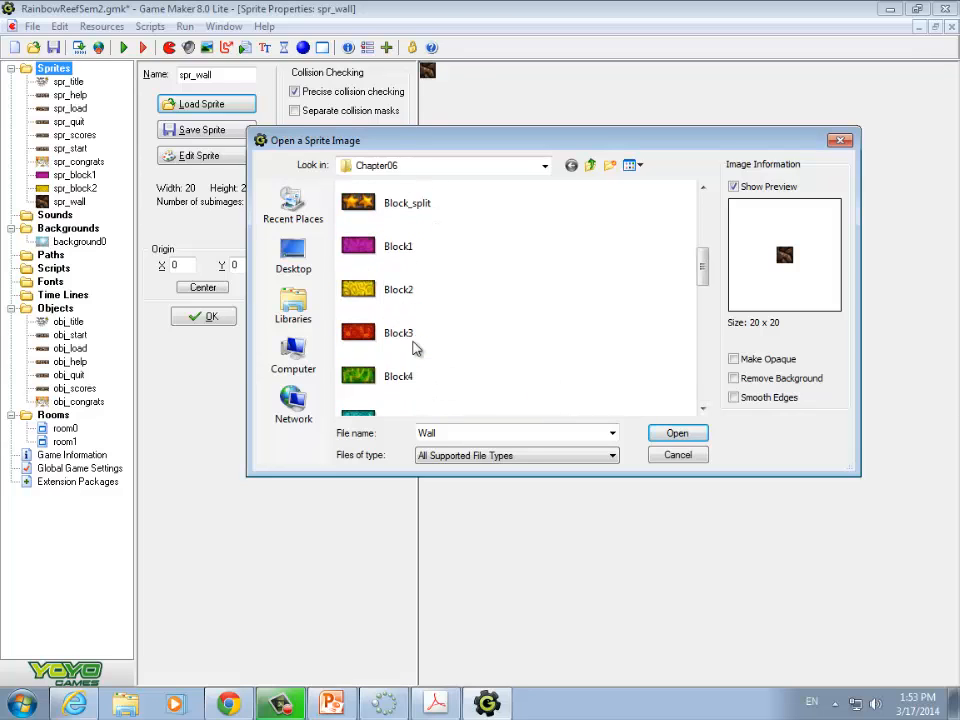
{"action": "scroll", "coordinate": [415, 347], "scroll_direction": "up", "scroll_amount": 5}
{"action": "scroll", "coordinate": [415, 347], "scroll_direction": "down", "scroll_amount": 2}
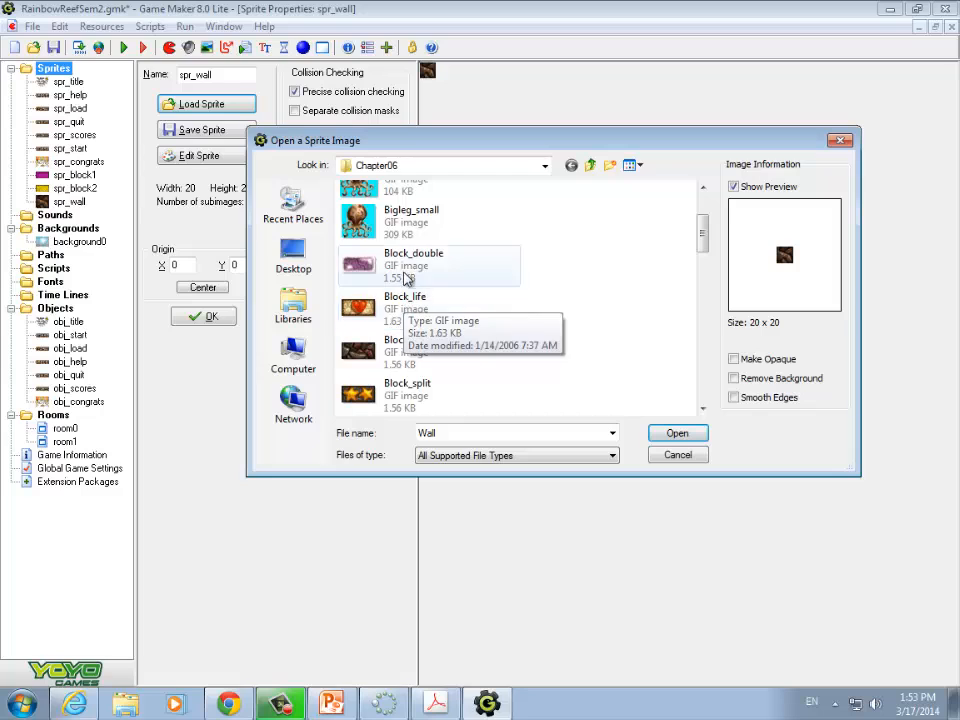
{"action": "scroll", "coordinate": [415, 262], "scroll_direction": "up", "scroll_amount": 2}
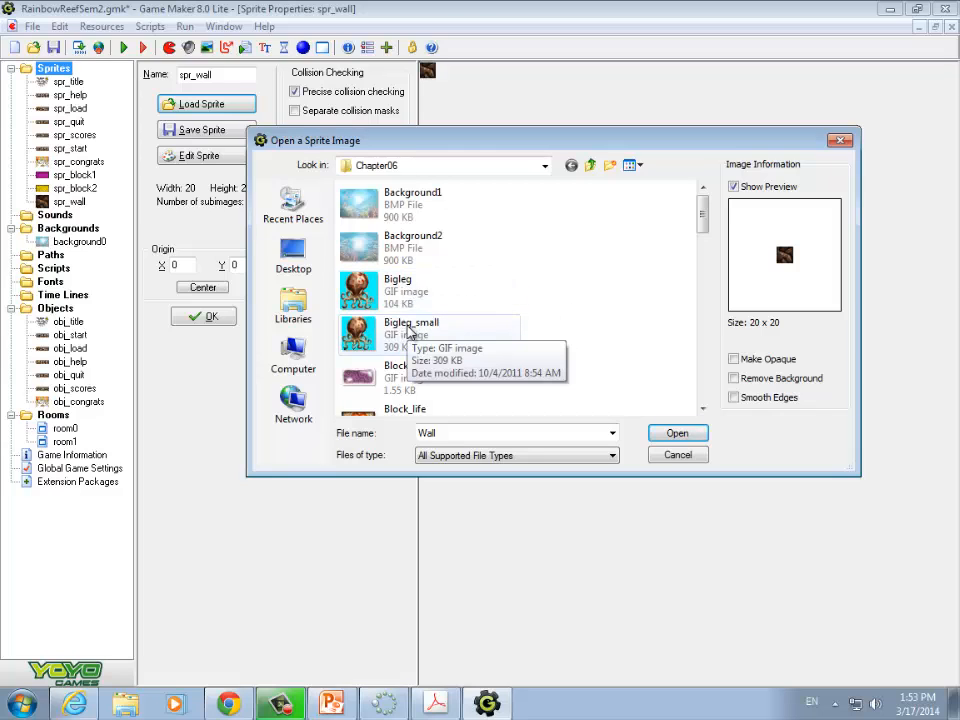
{"action": "scroll", "coordinate": [418, 335], "scroll_direction": "down", "scroll_amount": 5}
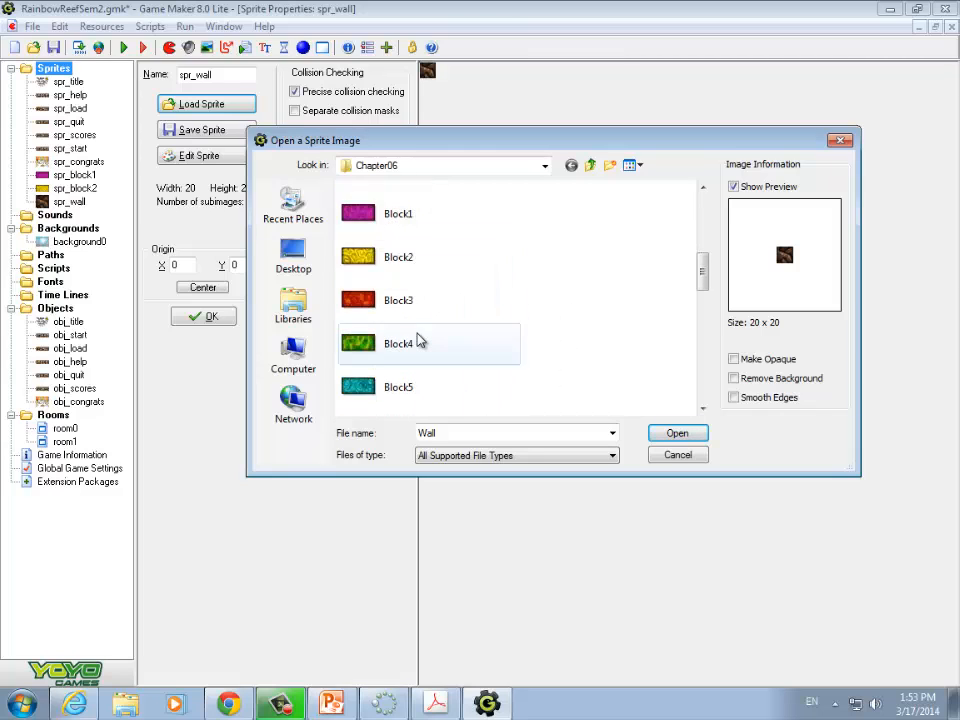
{"action": "scroll", "coordinate": [418, 340], "scroll_direction": "down", "scroll_amount": 6}
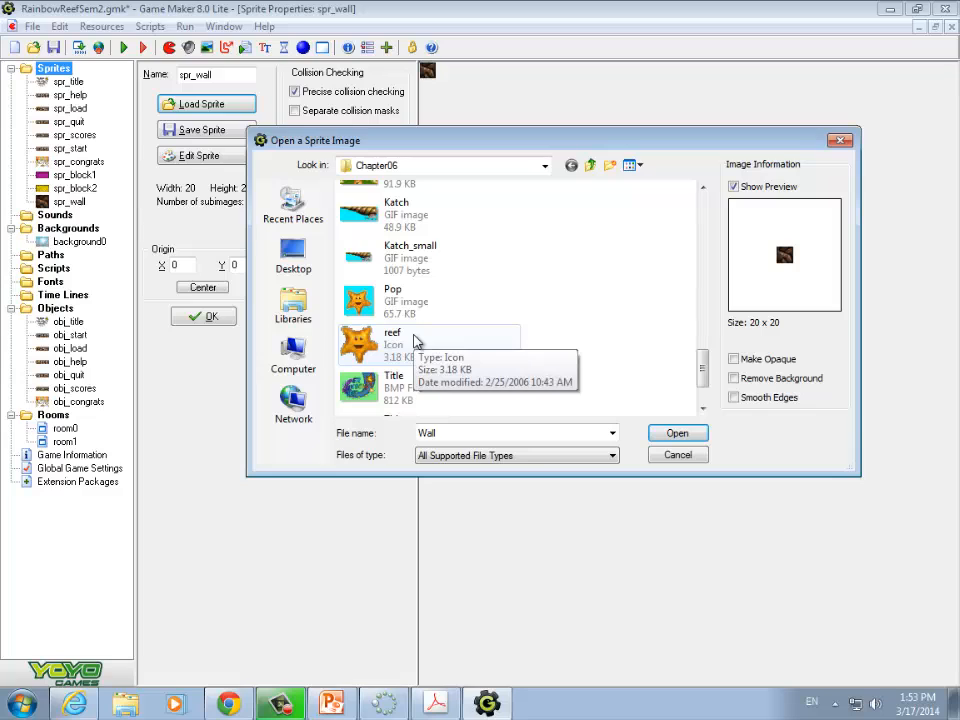